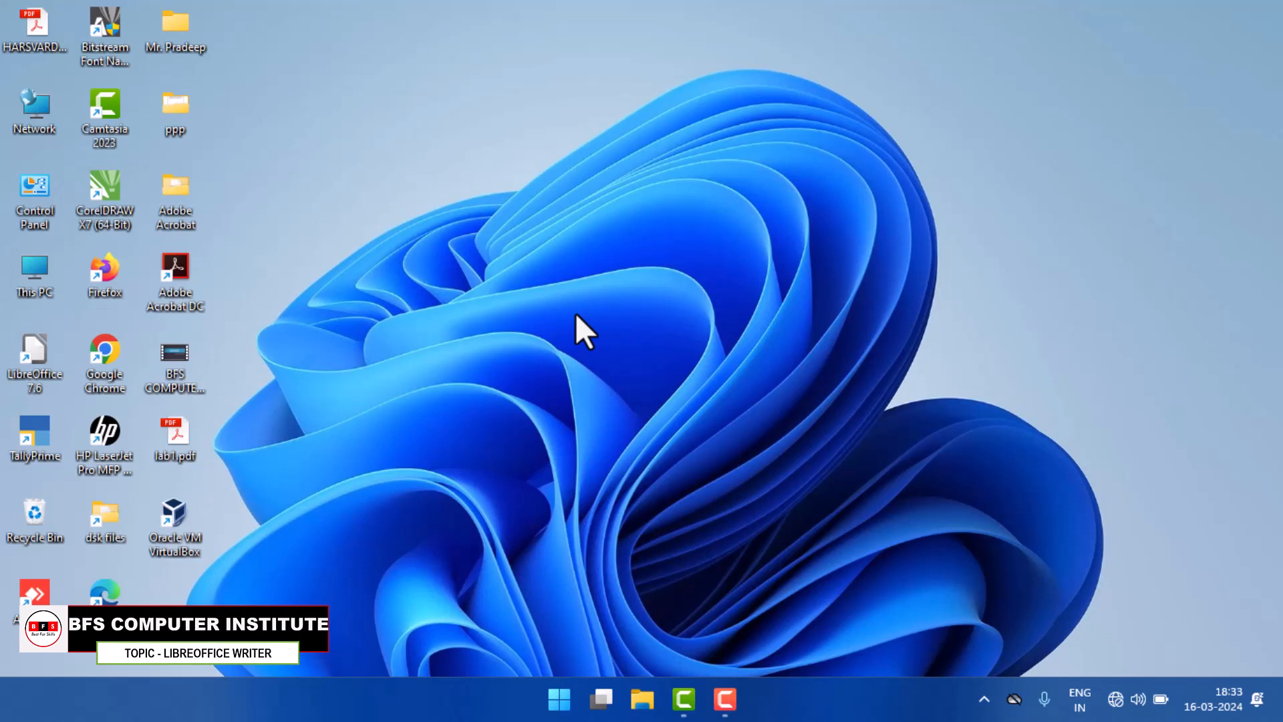
Step: Launch LibreOffice, discarding the recovery data for Untitled 1, and create a new Writer document
double_click(42, 369)
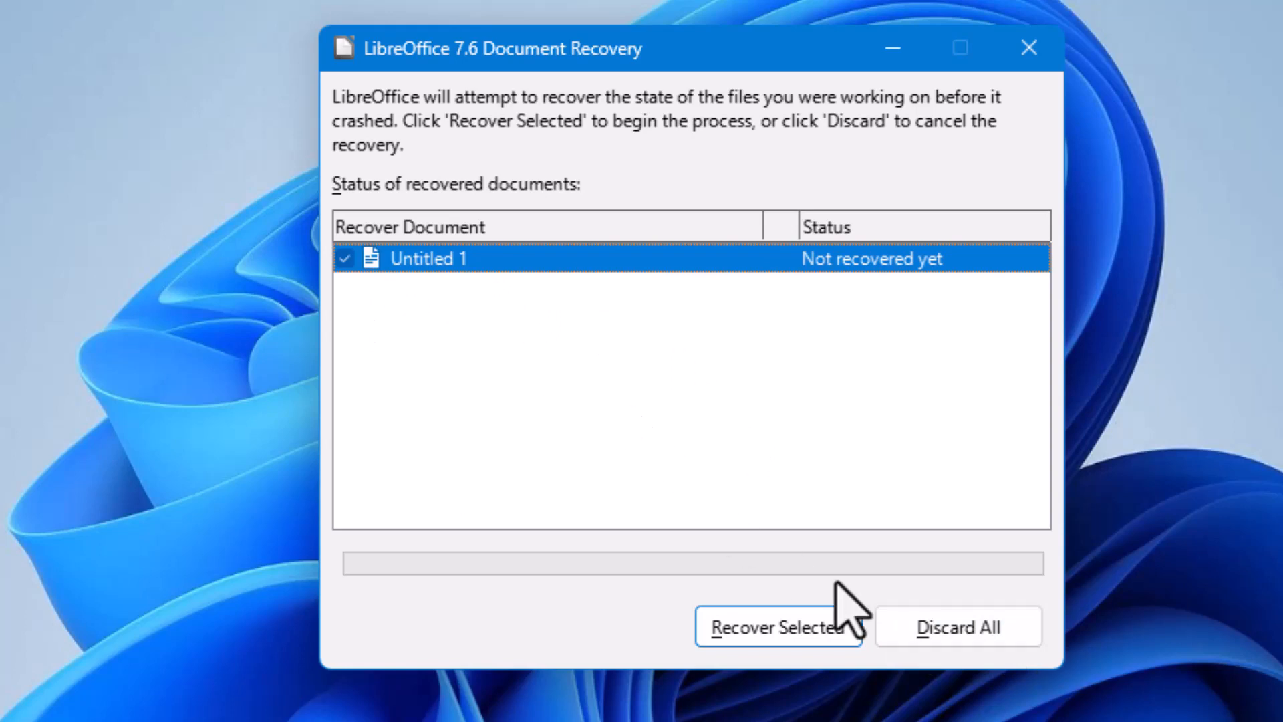
click(996, 637)
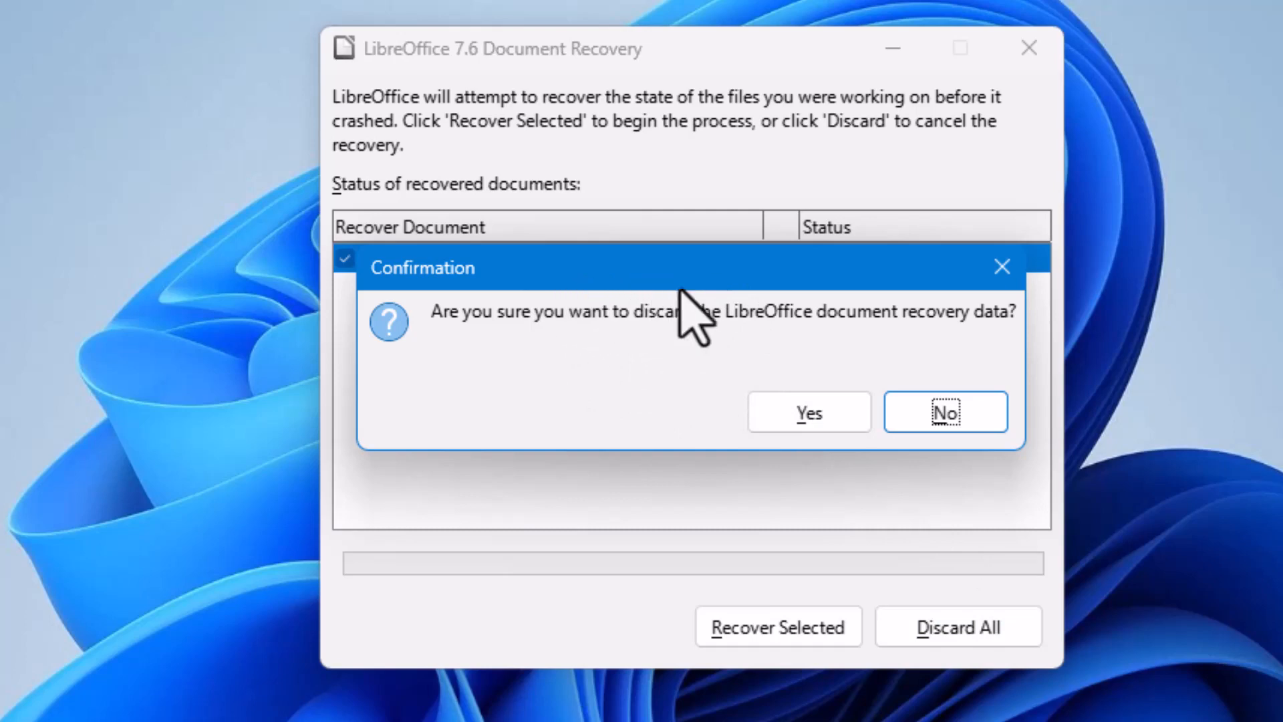
drag(680, 282, 705, 335)
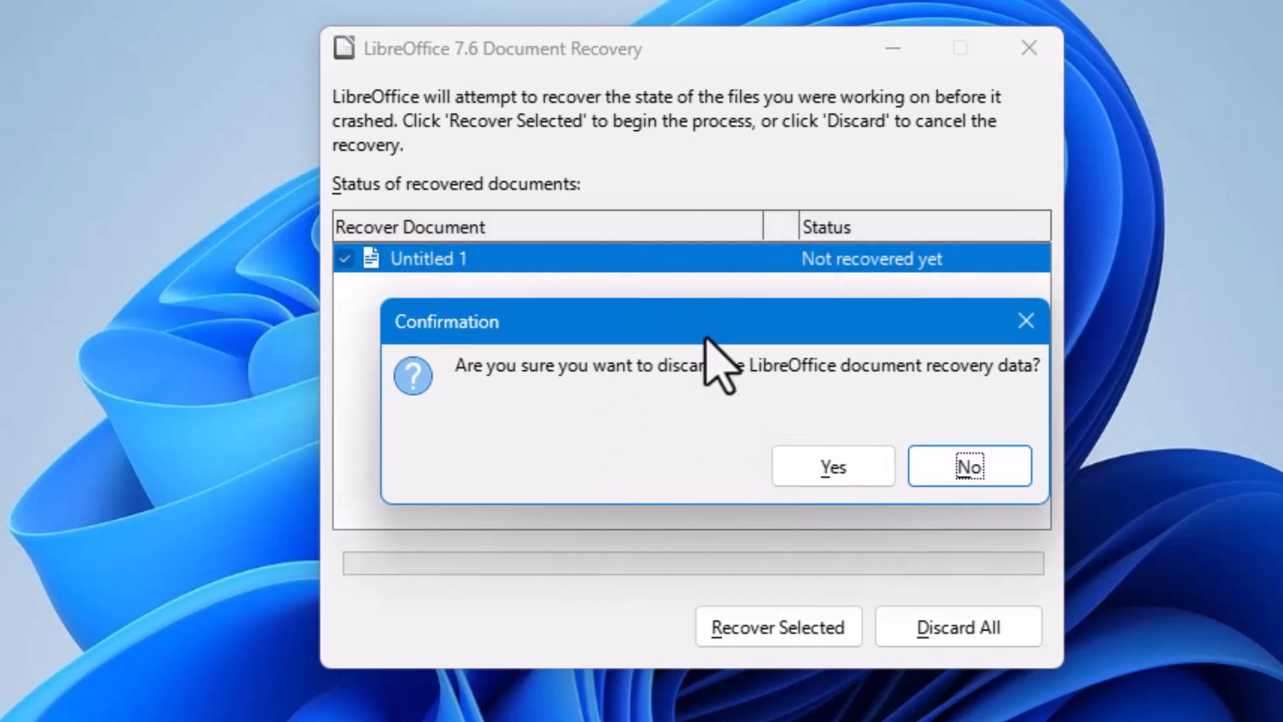
click(848, 466)
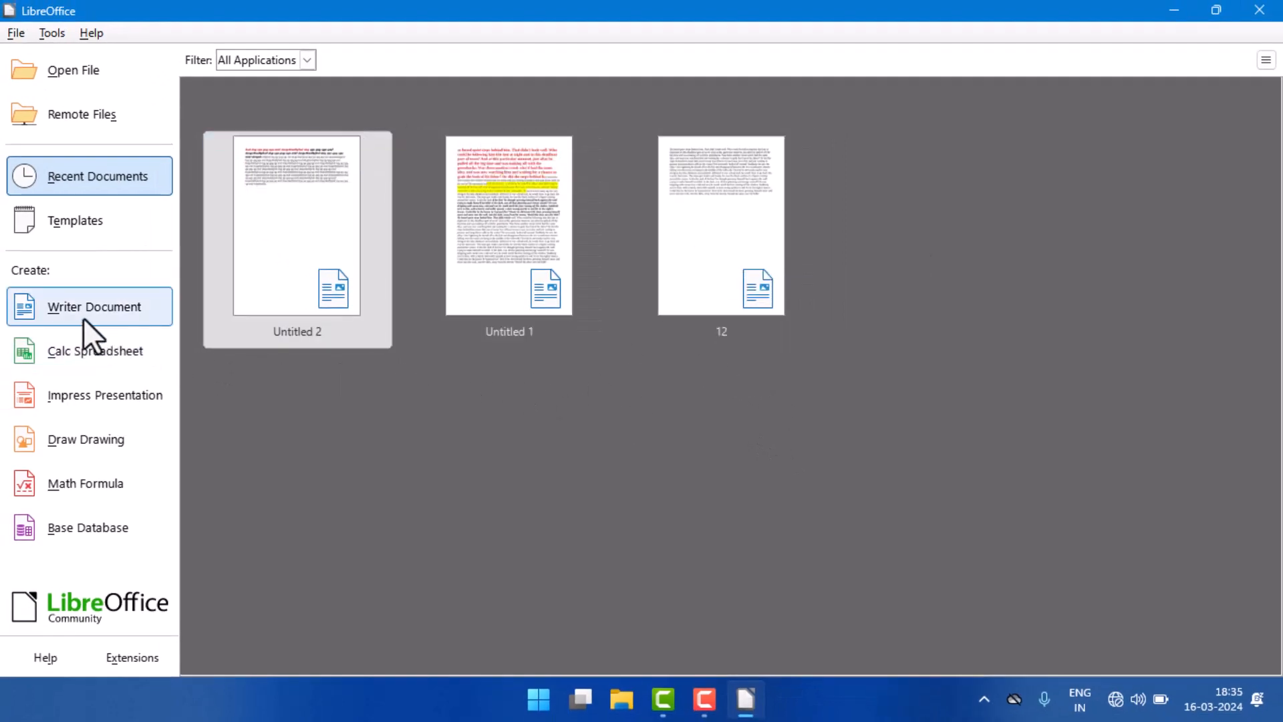
click(58, 307)
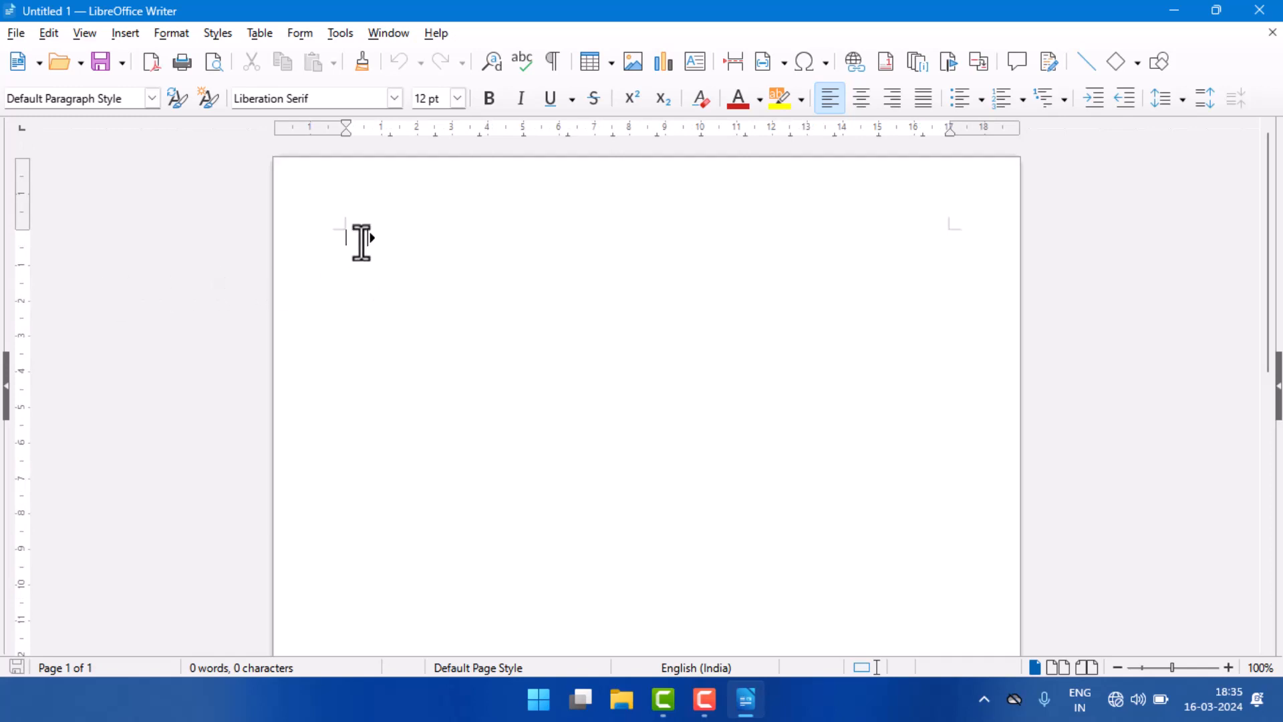
click(14, 33)
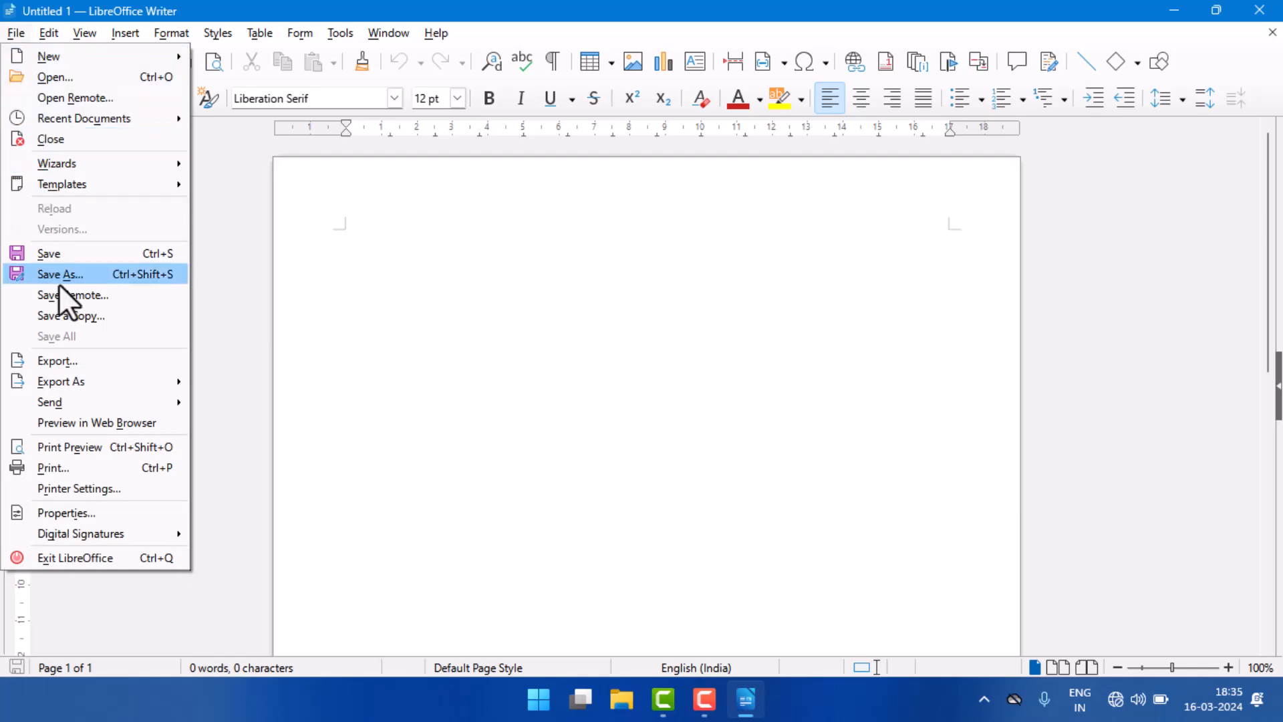
mouse_move(123, 533)
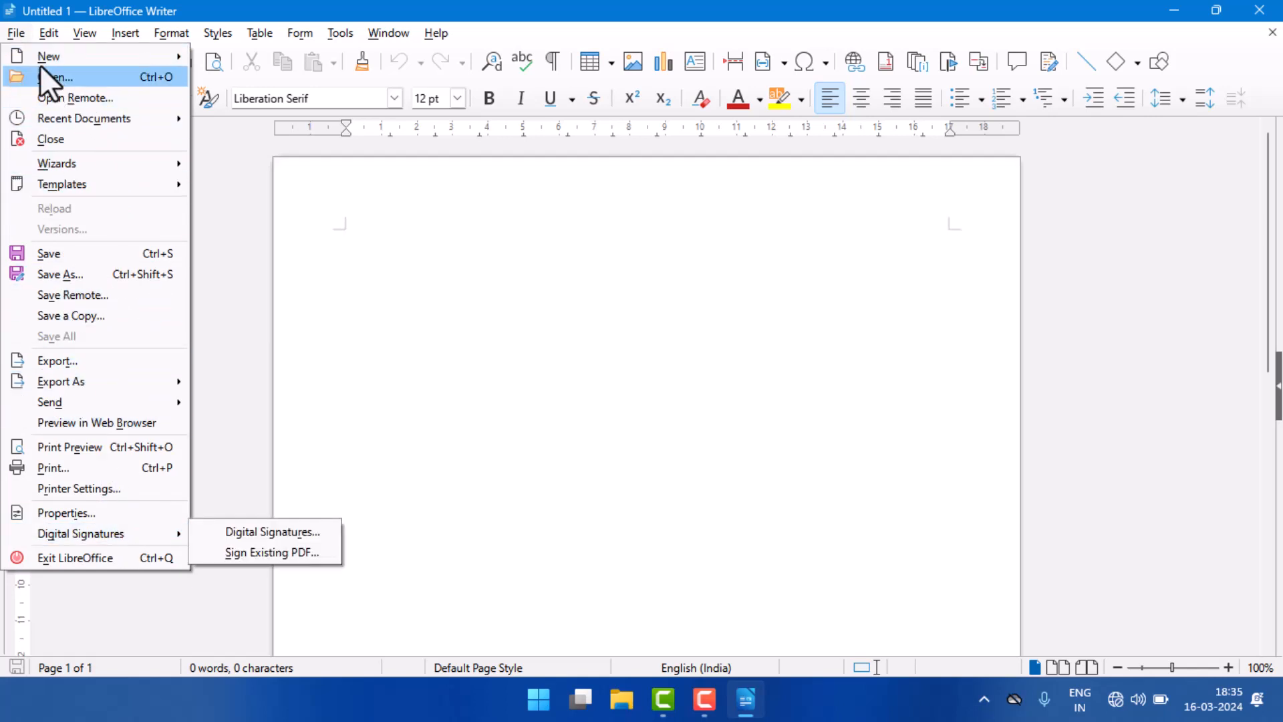
mouse_move(26, 57)
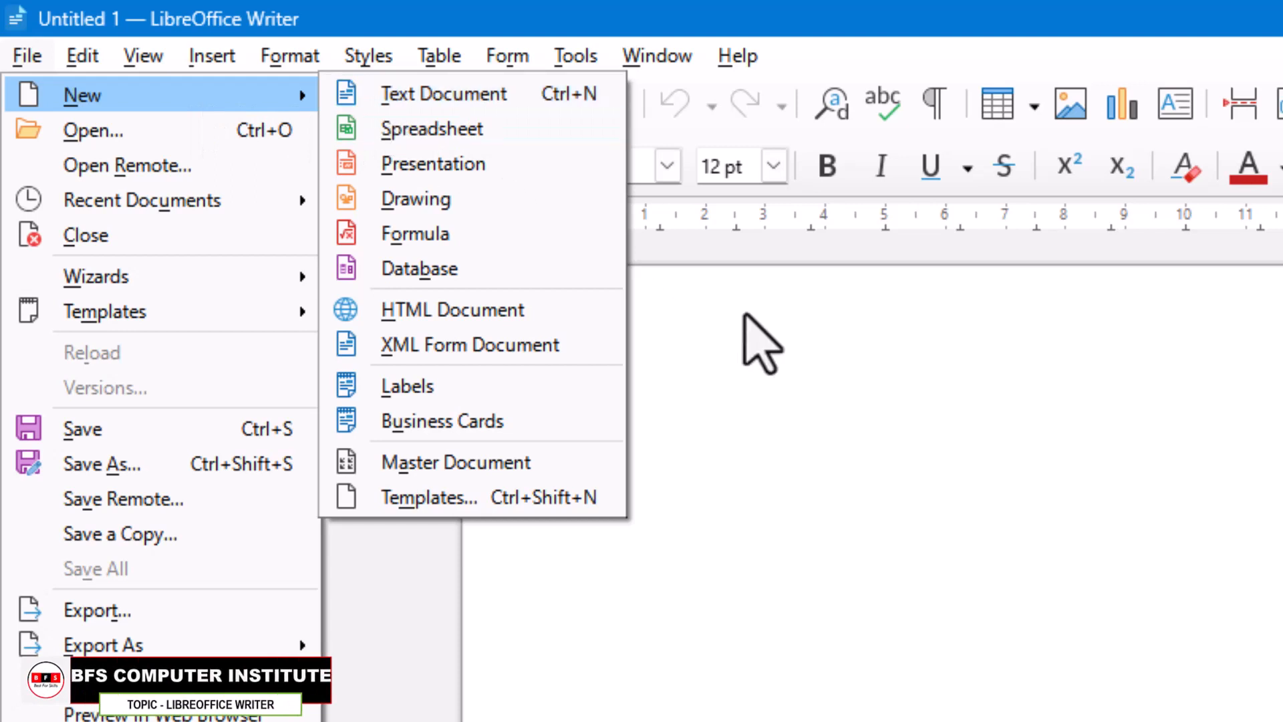
click(738, 466)
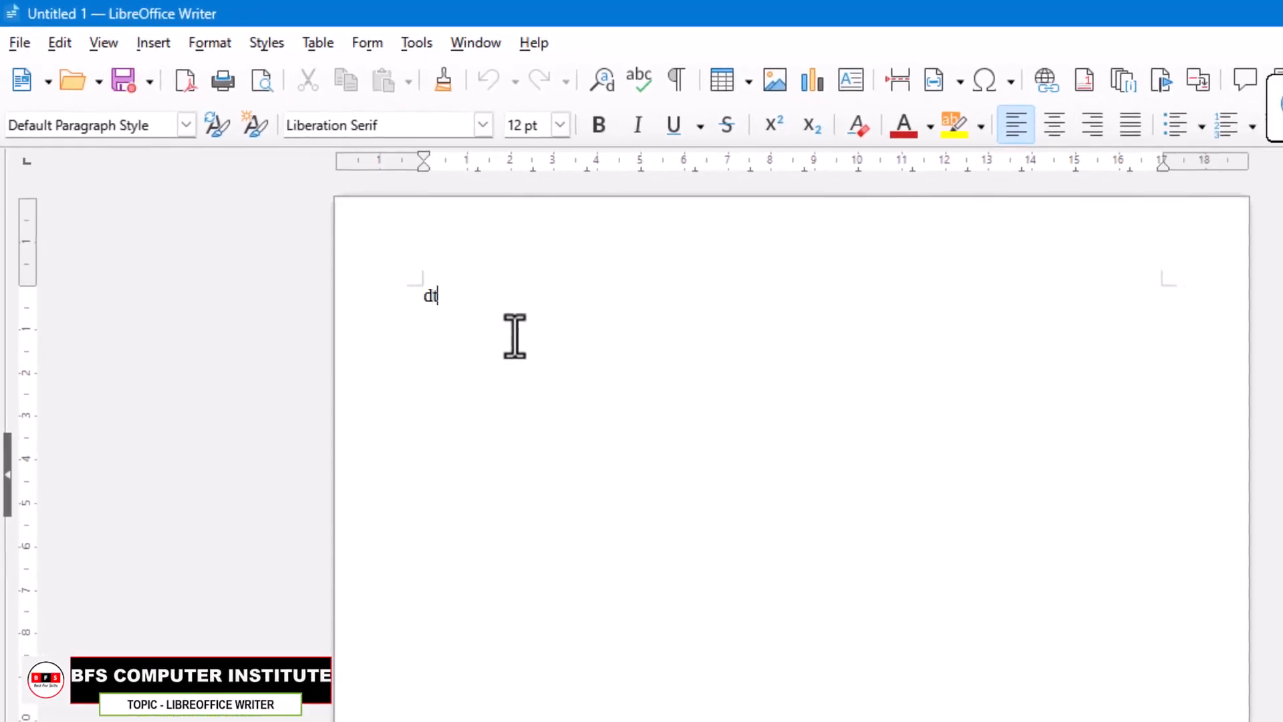
Step: Fill the blank document with dummy text by expanding the AutoText abbreviation "dt"
text(dt)
key(F3)
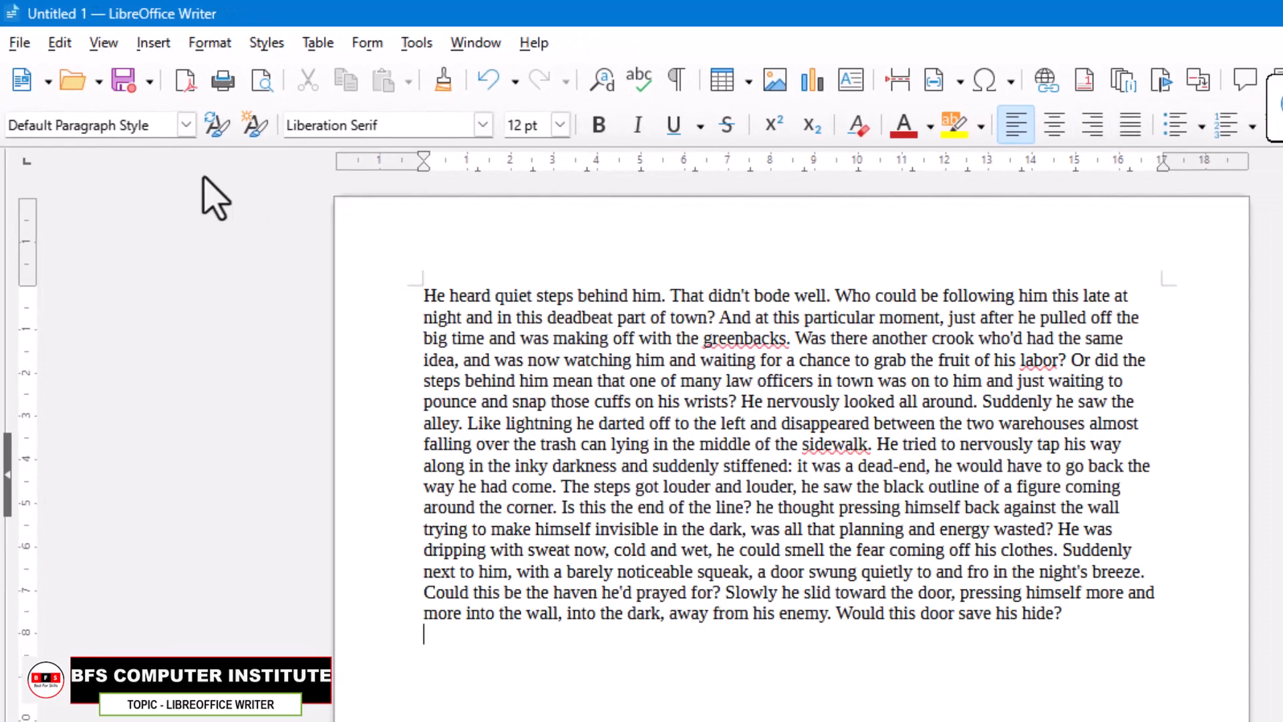
Step: Create a second text document and enter a short sample sentence in it
click(17, 44)
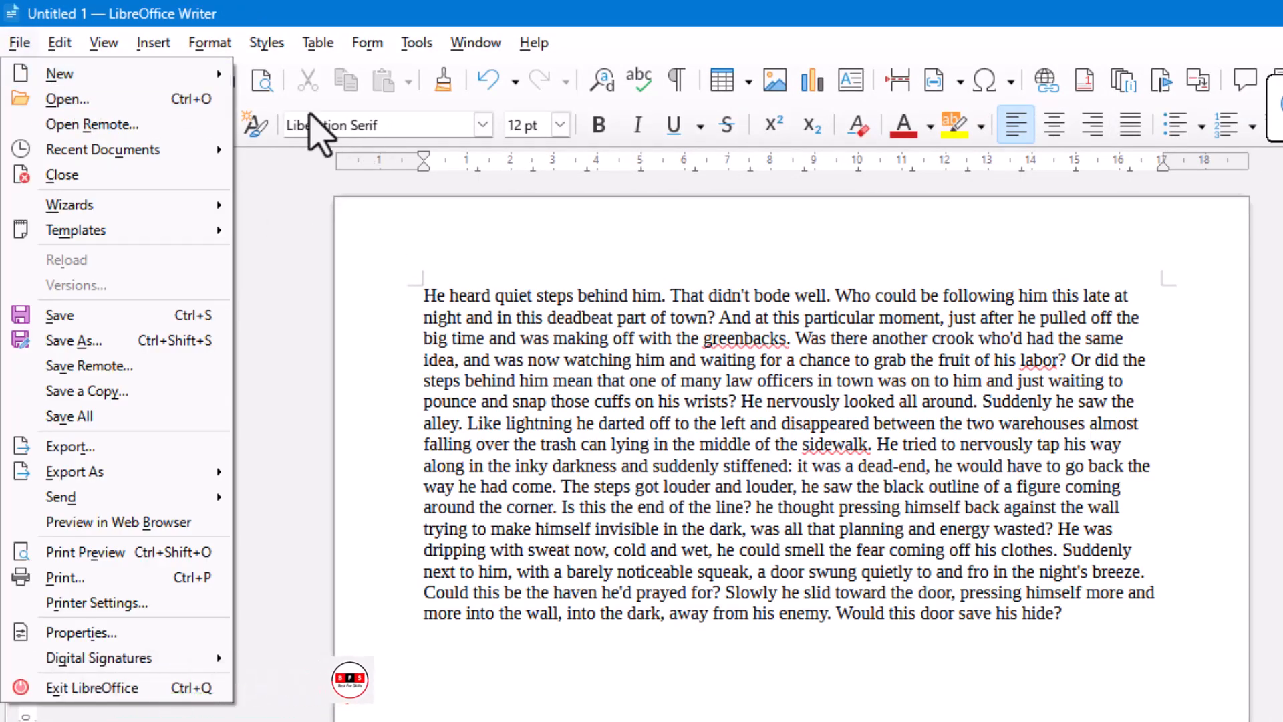
mouse_move(168, 75)
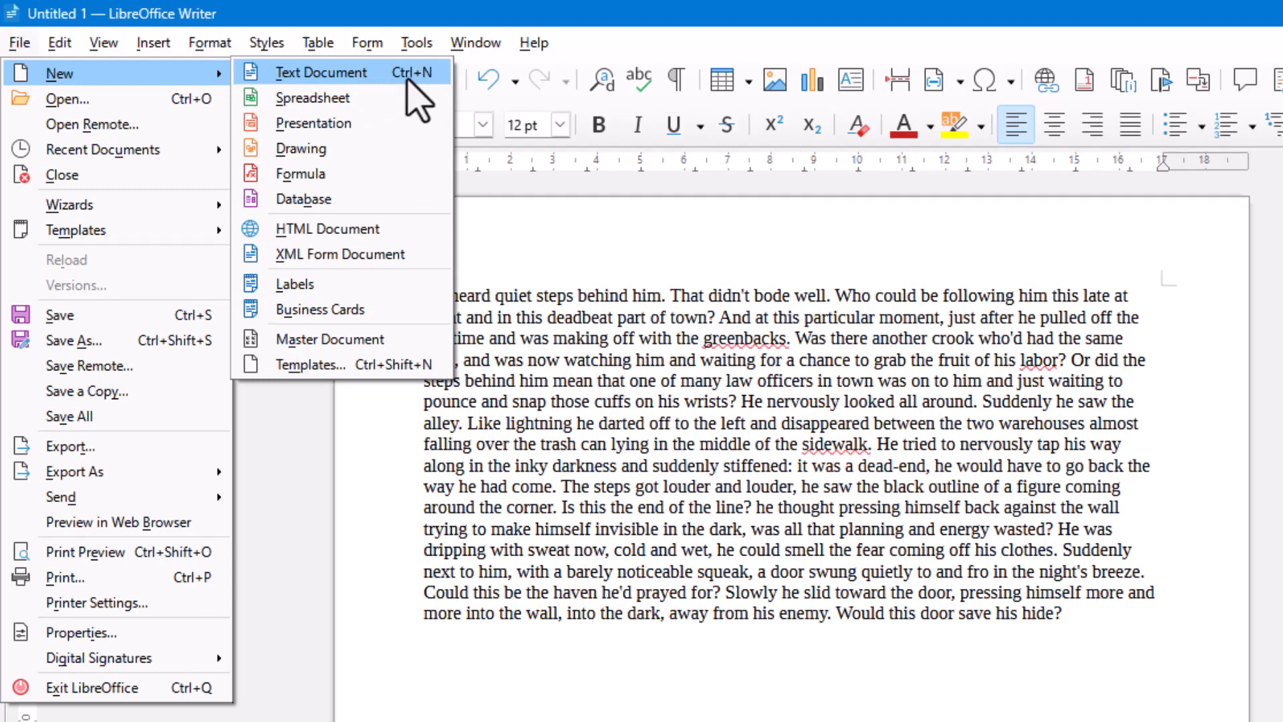
click(409, 81)
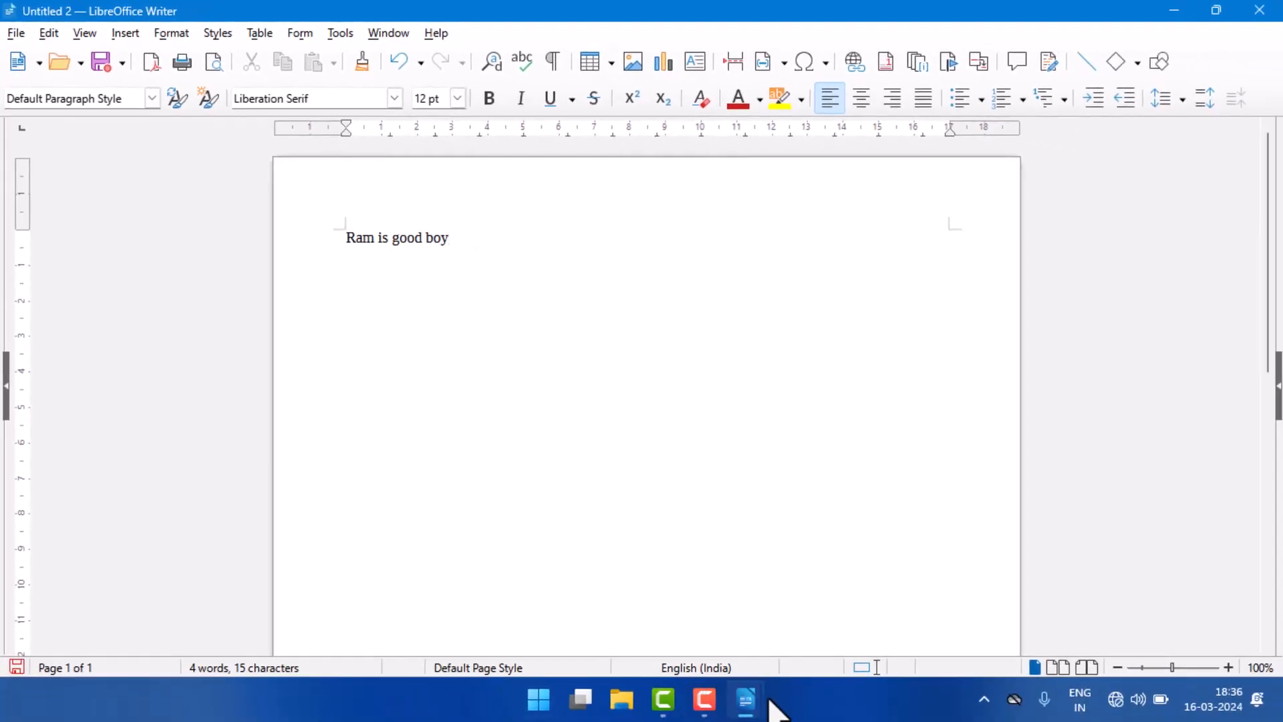
Step: Switch back to the Untitled 1 document containing the dummy text
mouse_move(755, 703)
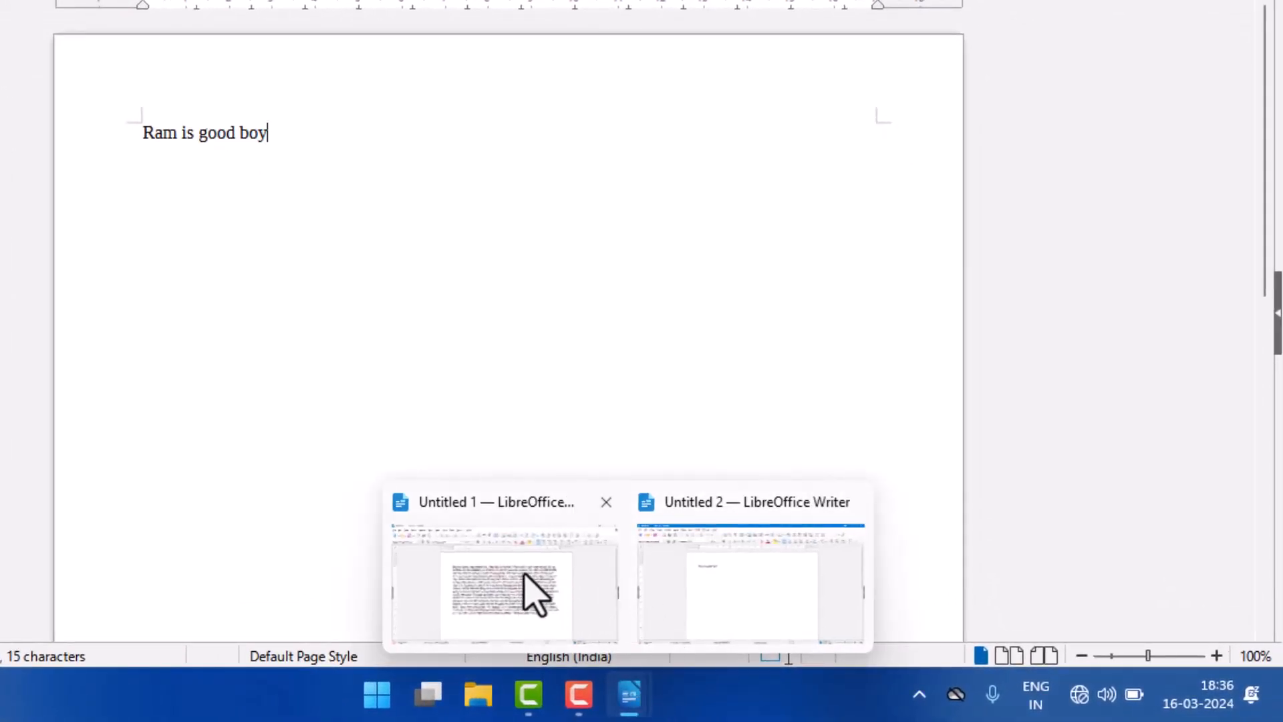
mouse_move(541, 588)
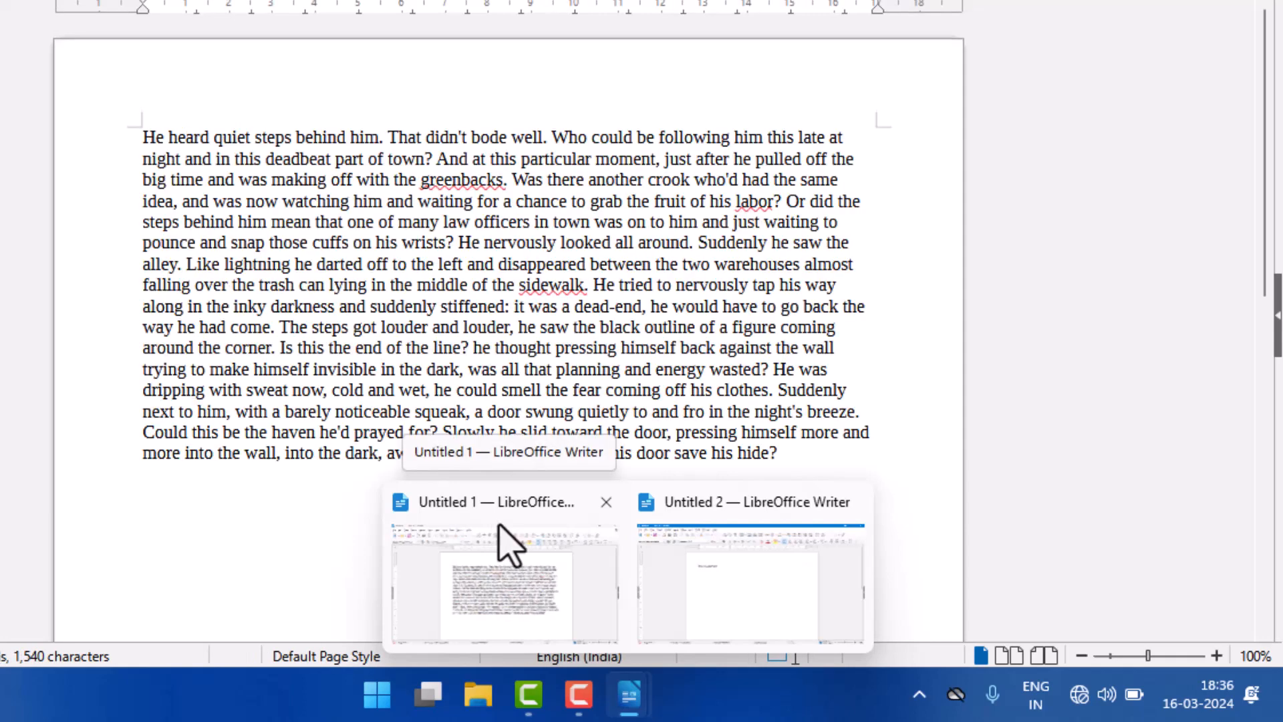
click(533, 598)
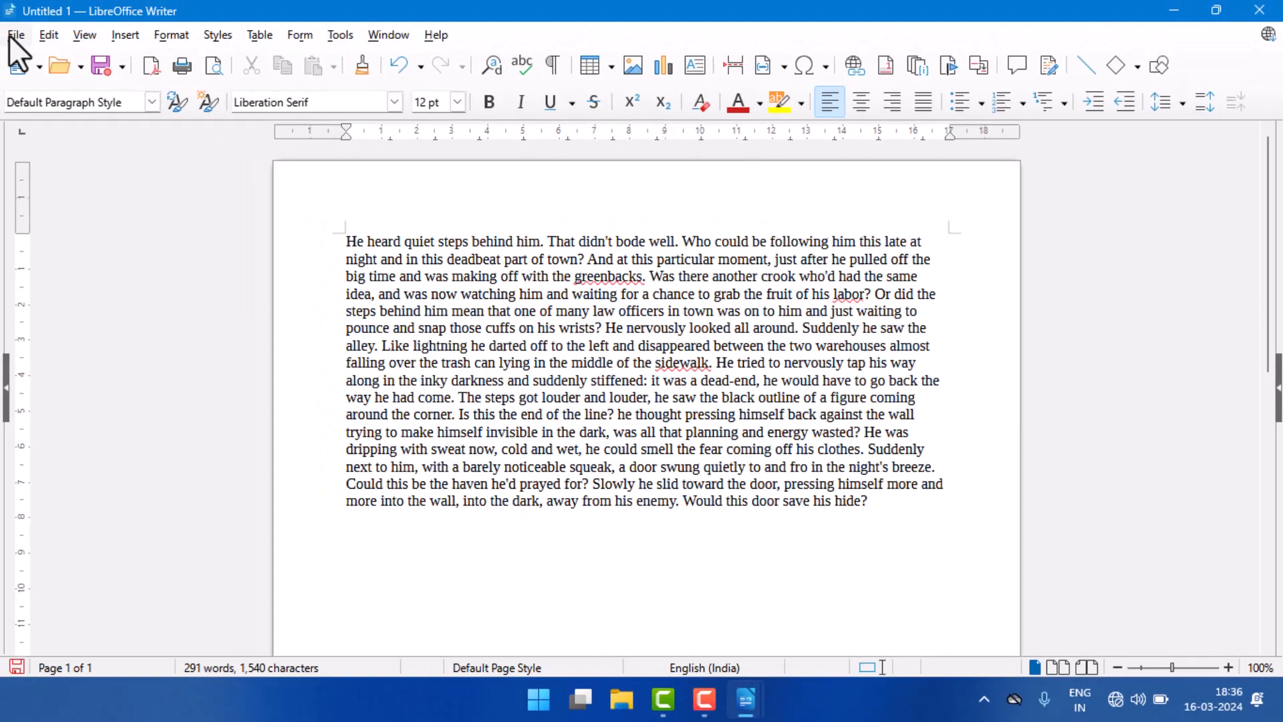
click(12, 37)
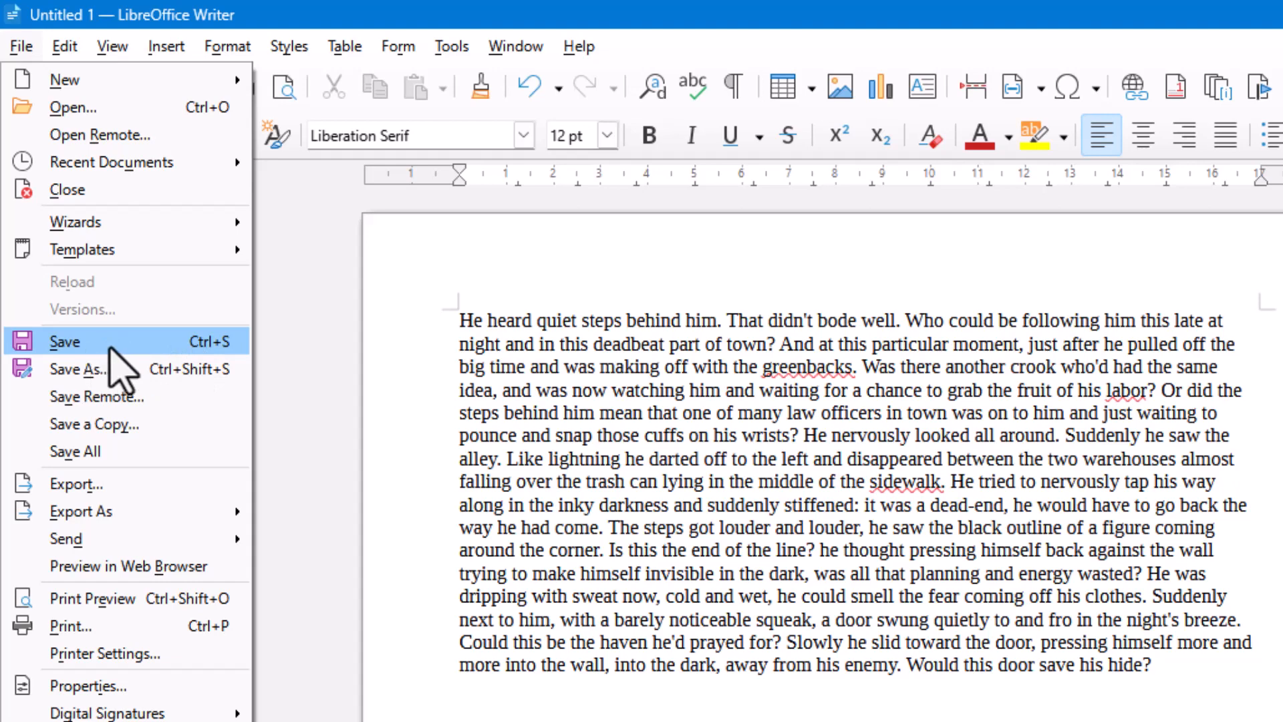
click(114, 344)
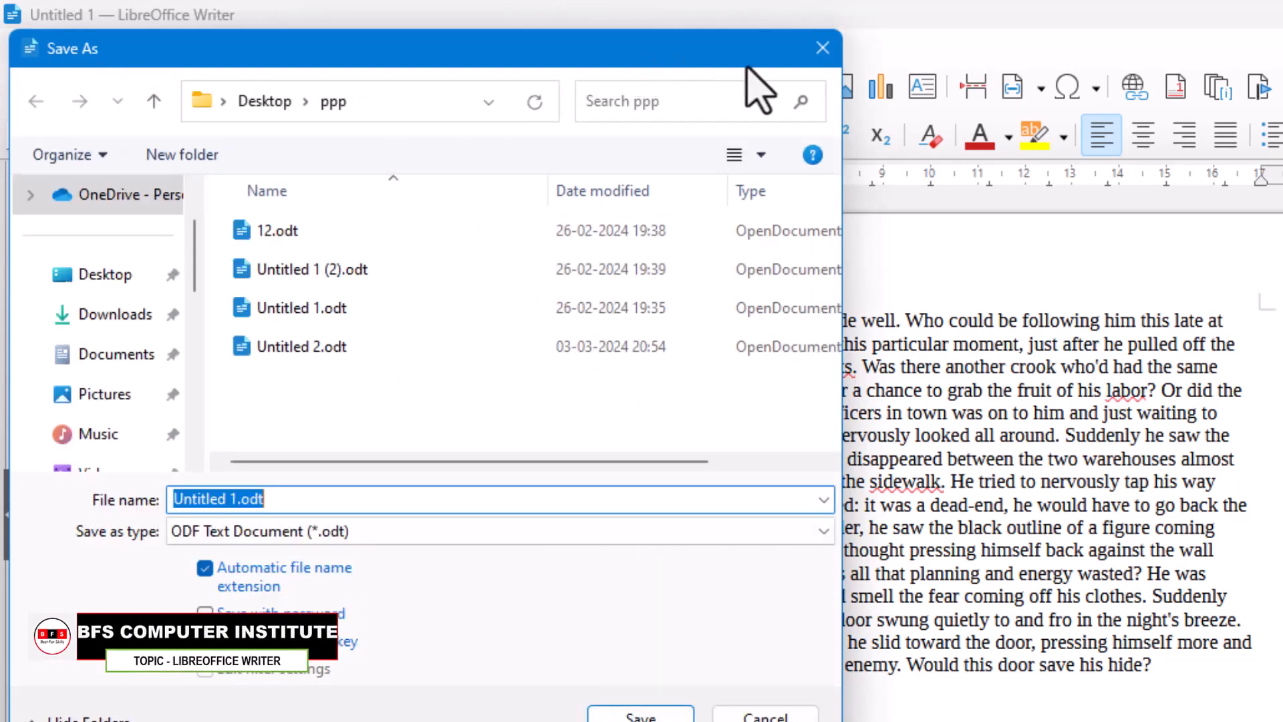
click(822, 48)
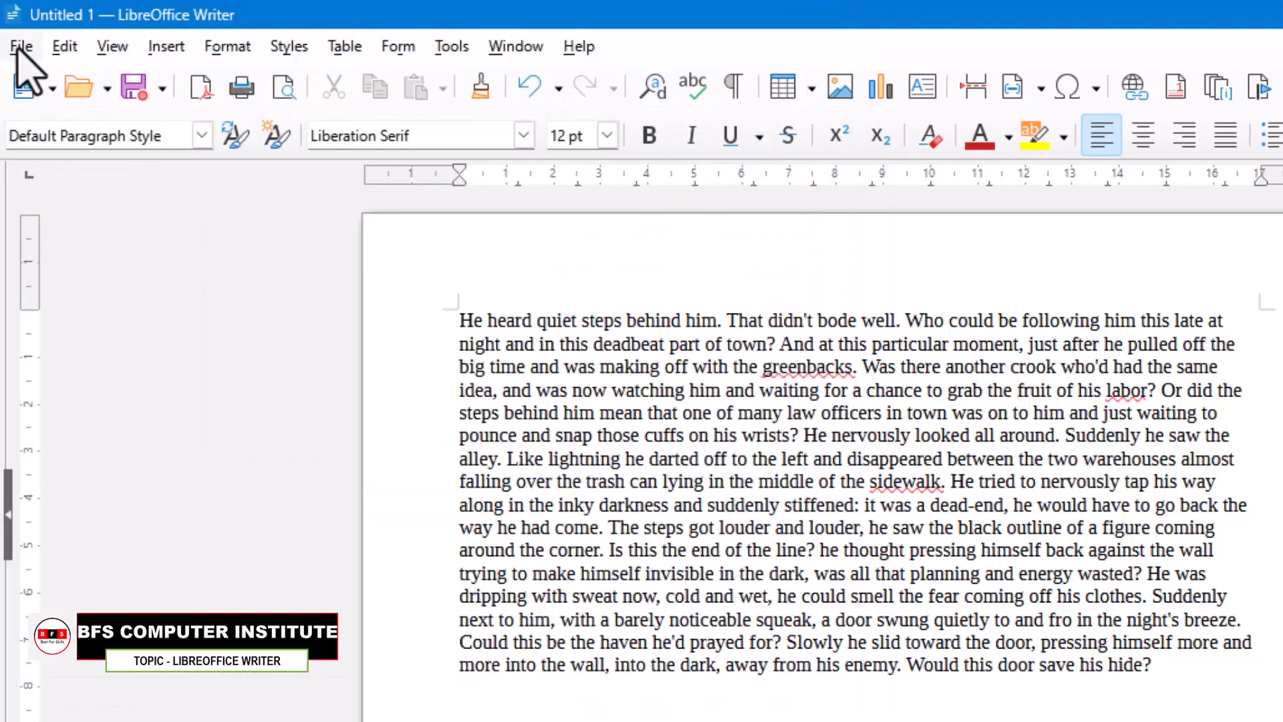
Step: Start saving Untitled 1 under a new name and choose the Desktop as the location
click(21, 48)
click(66, 375)
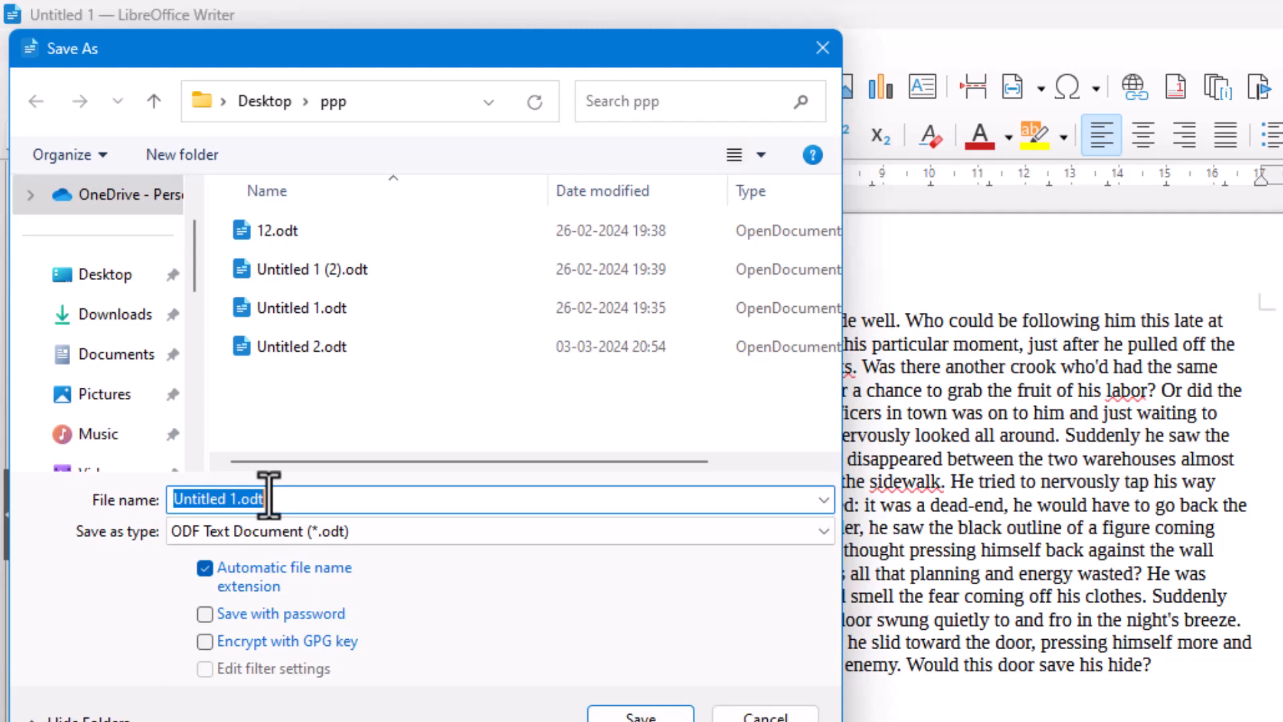
scroll(195, 271, down, 2)
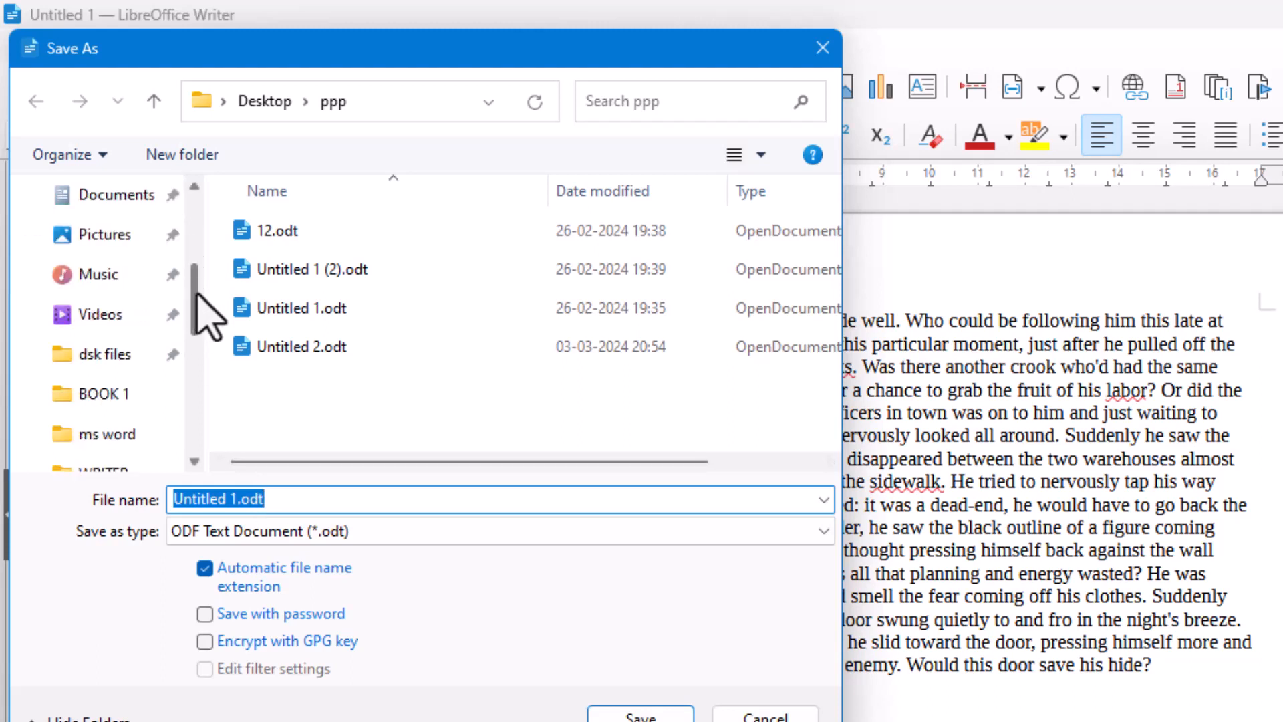
drag(197, 294, 200, 249)
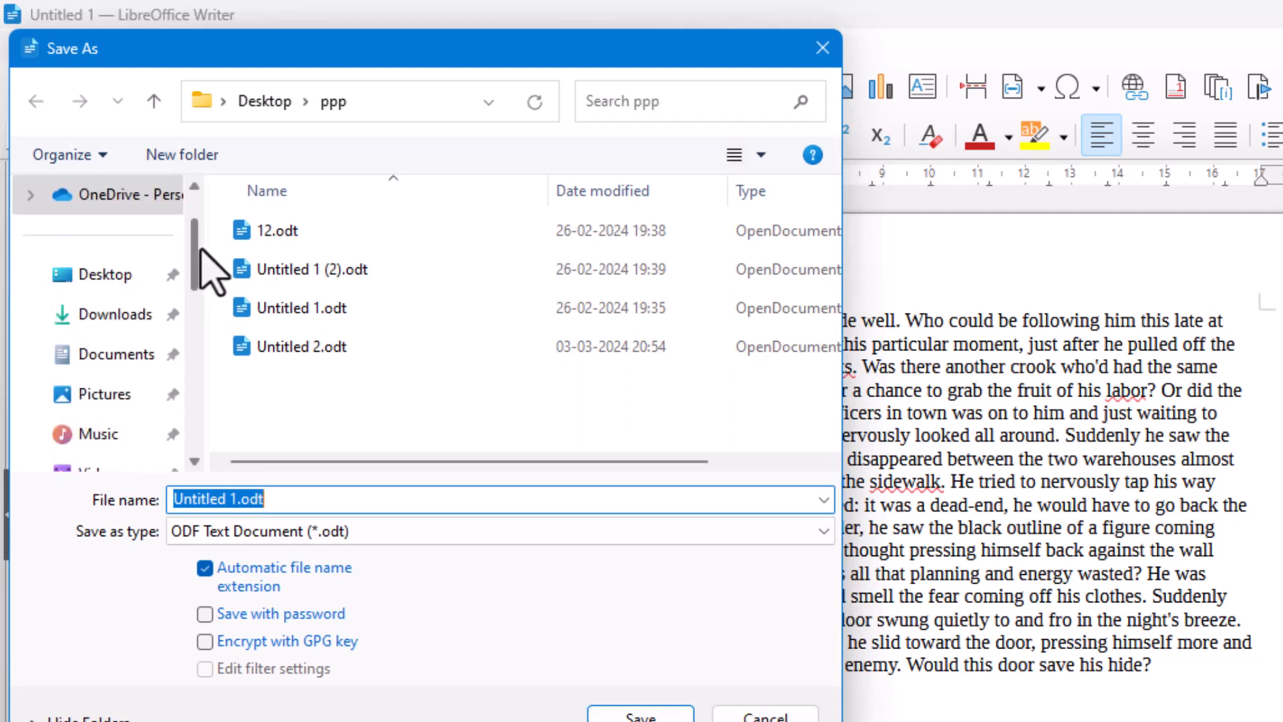
click(106, 276)
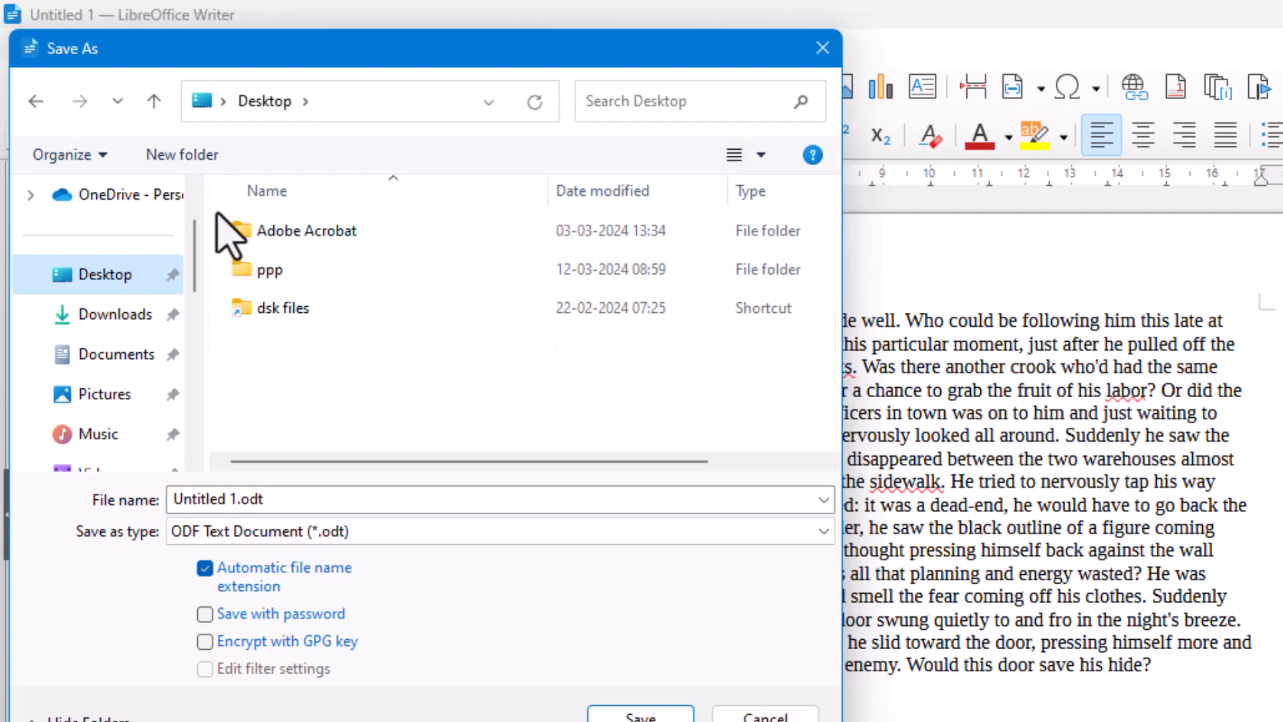
Step: Create a folder named "o level" on the Desktop and open it as the save location
click(204, 160)
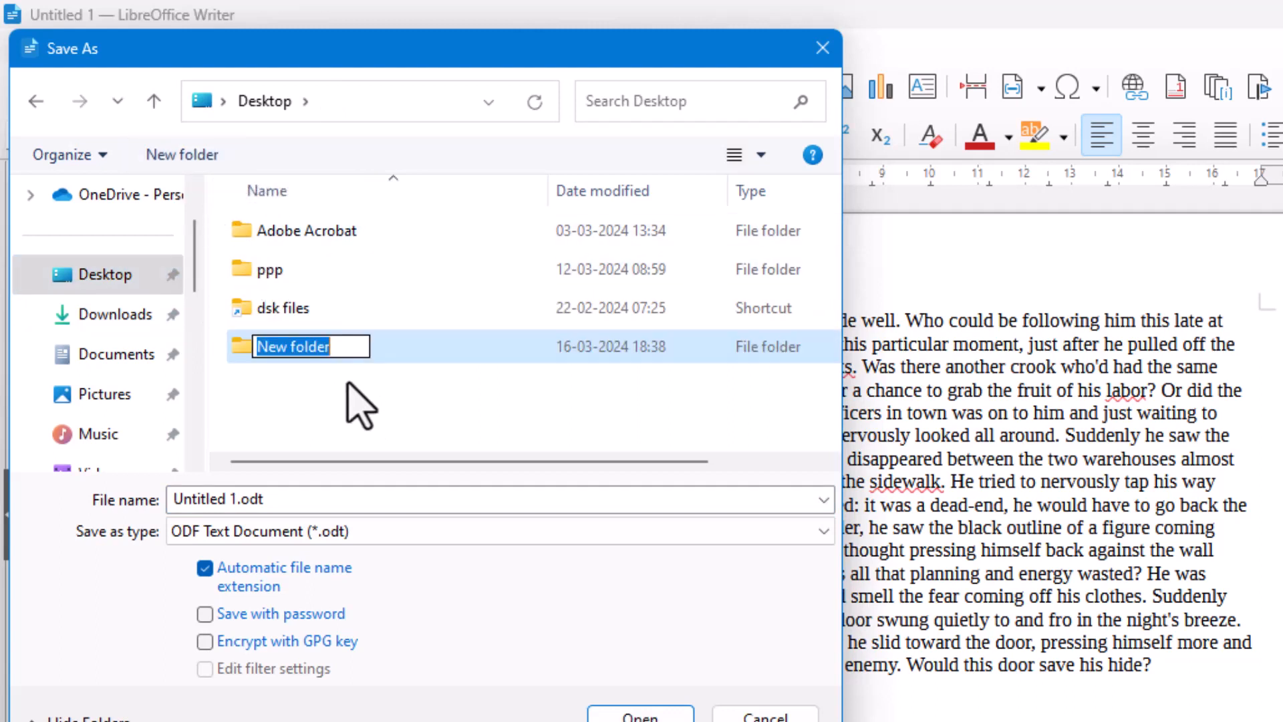
text(o level)
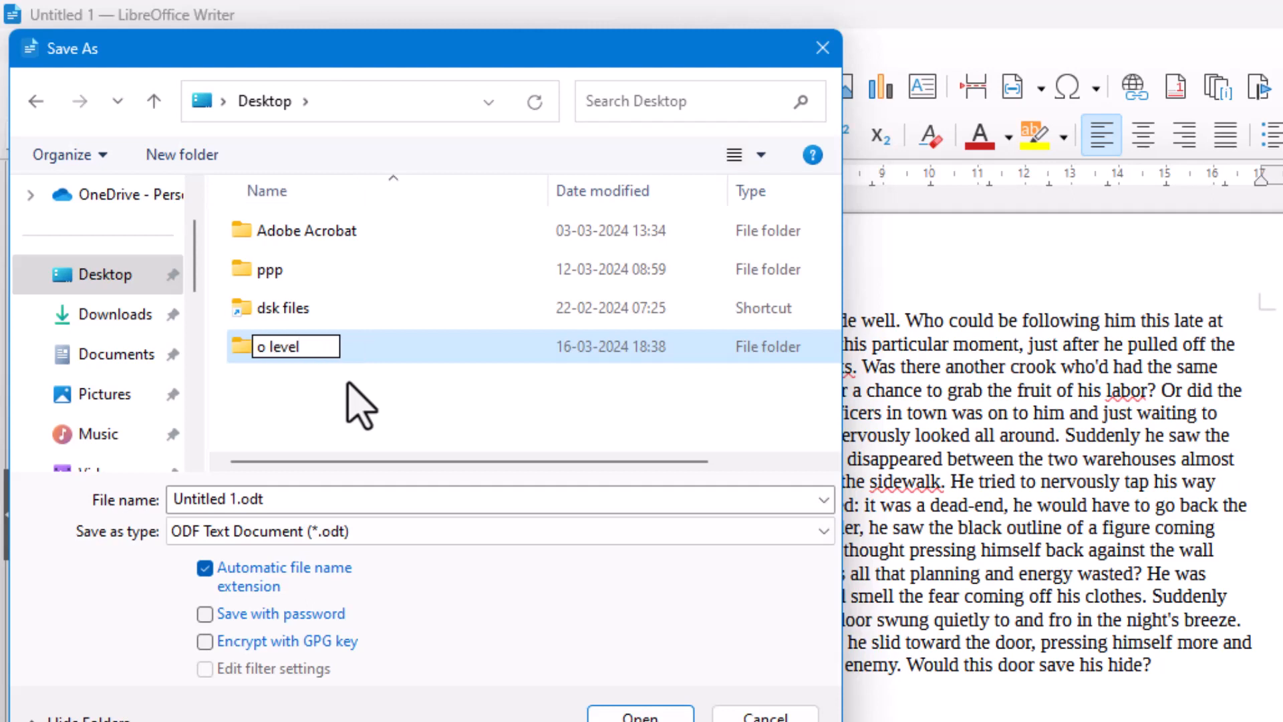
key(Return)
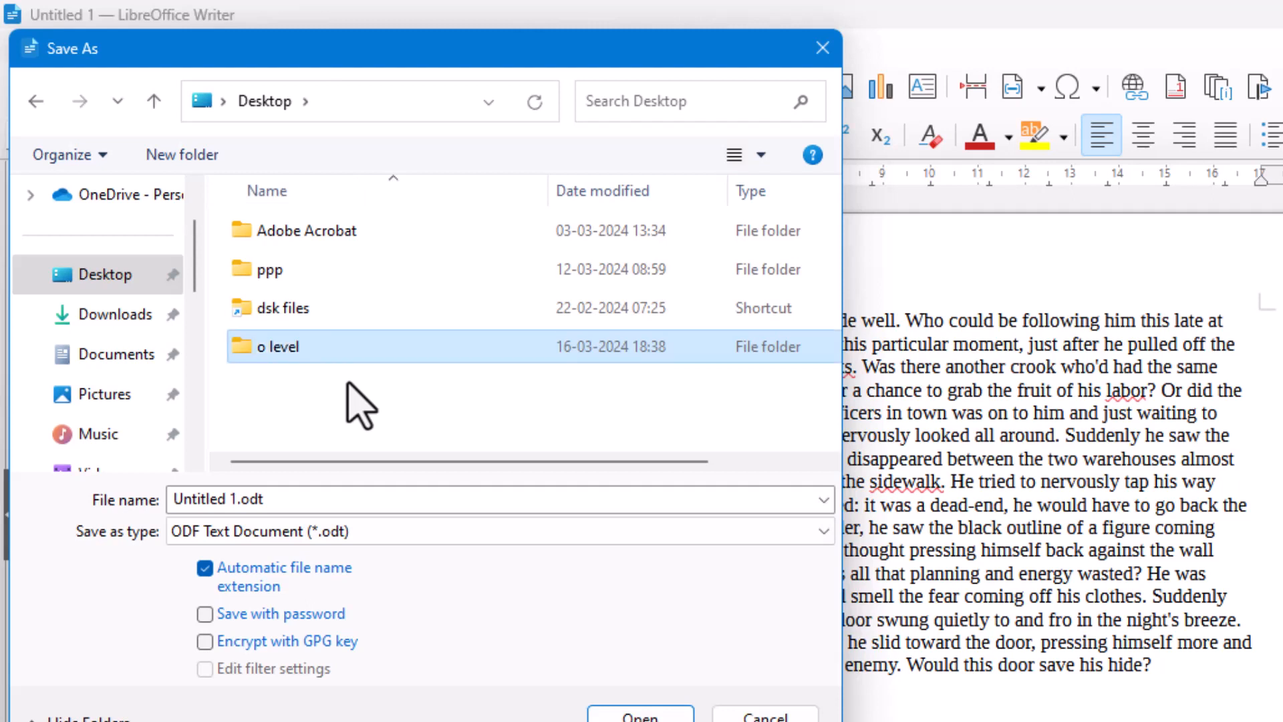
double_click(304, 356)
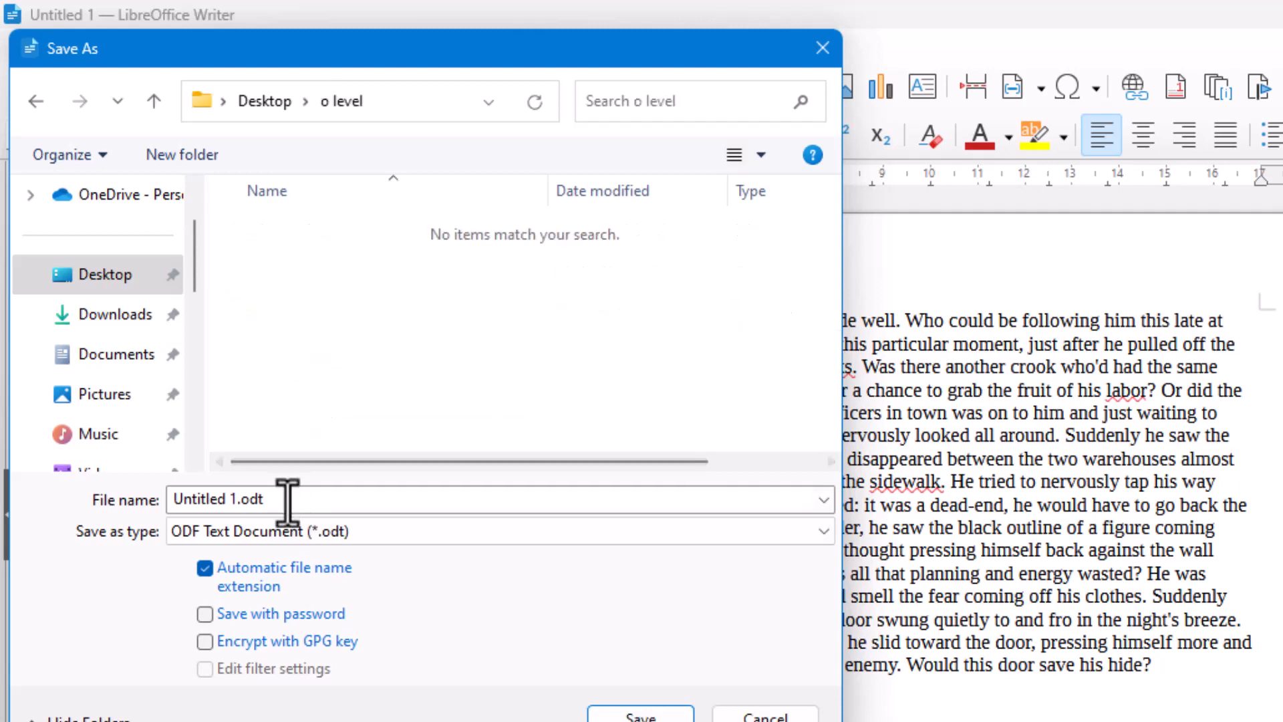
click(286, 501)
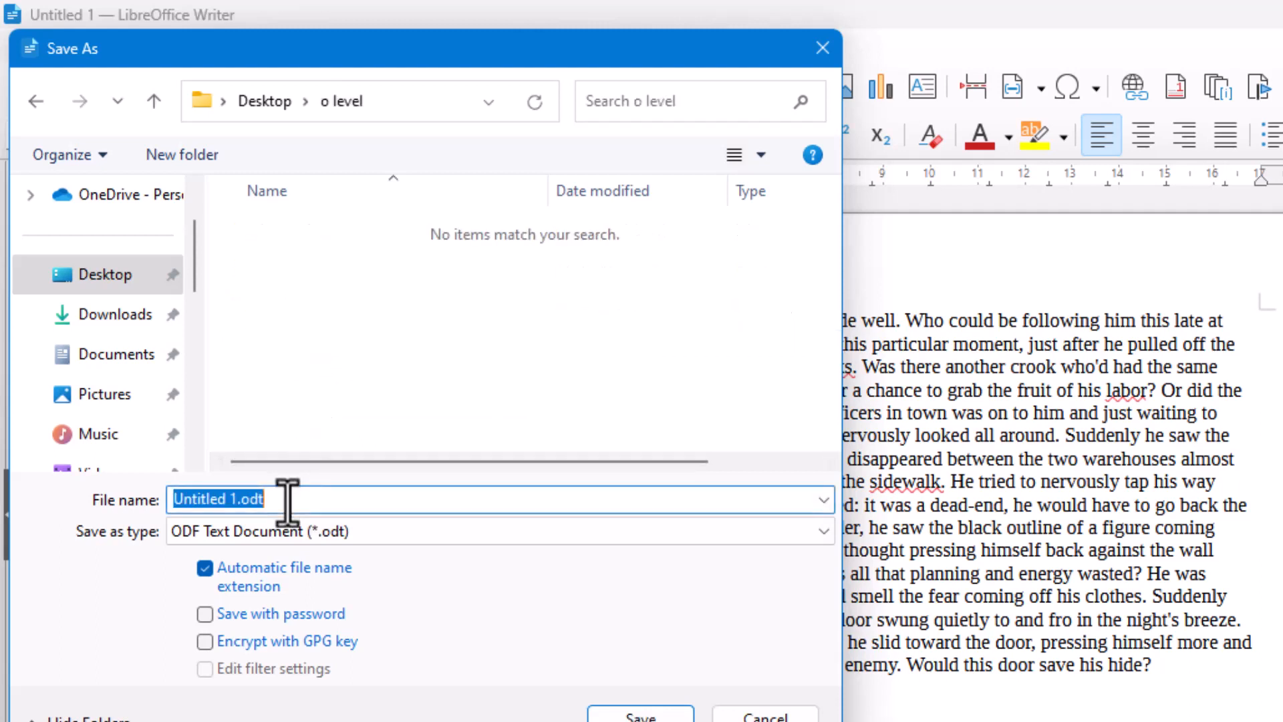
click(185, 501)
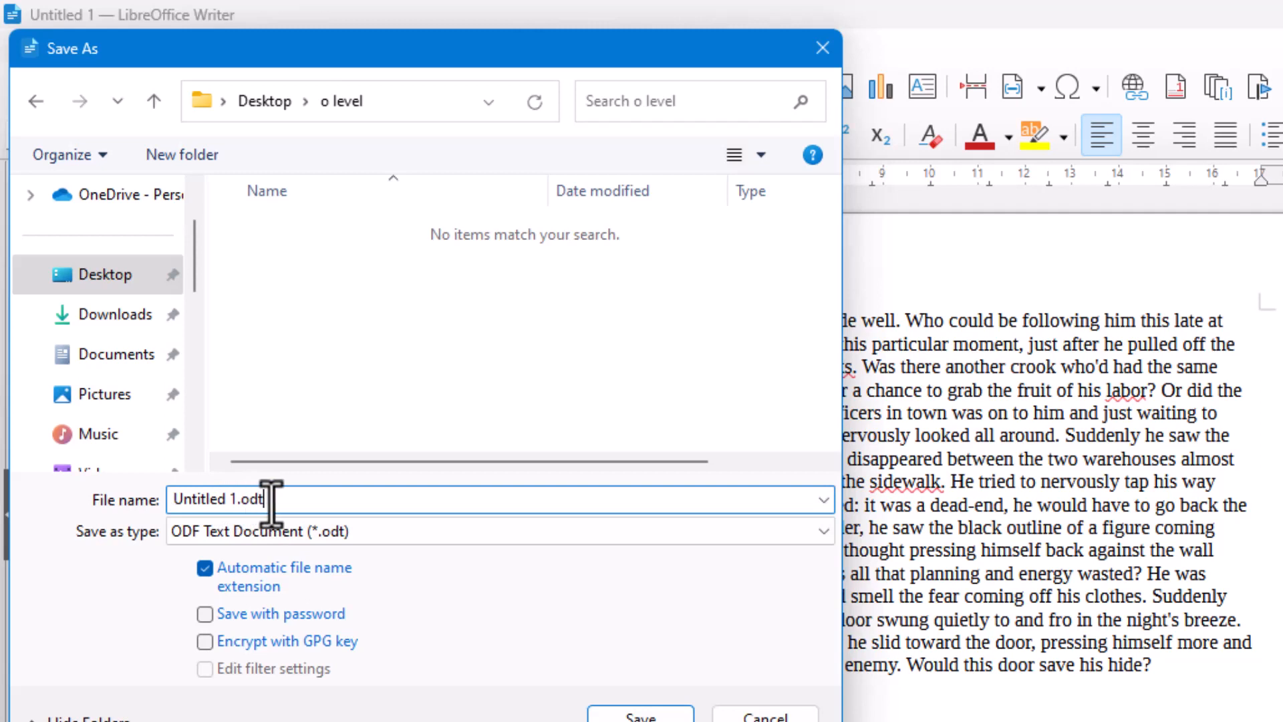
drag(271, 501, 240, 501)
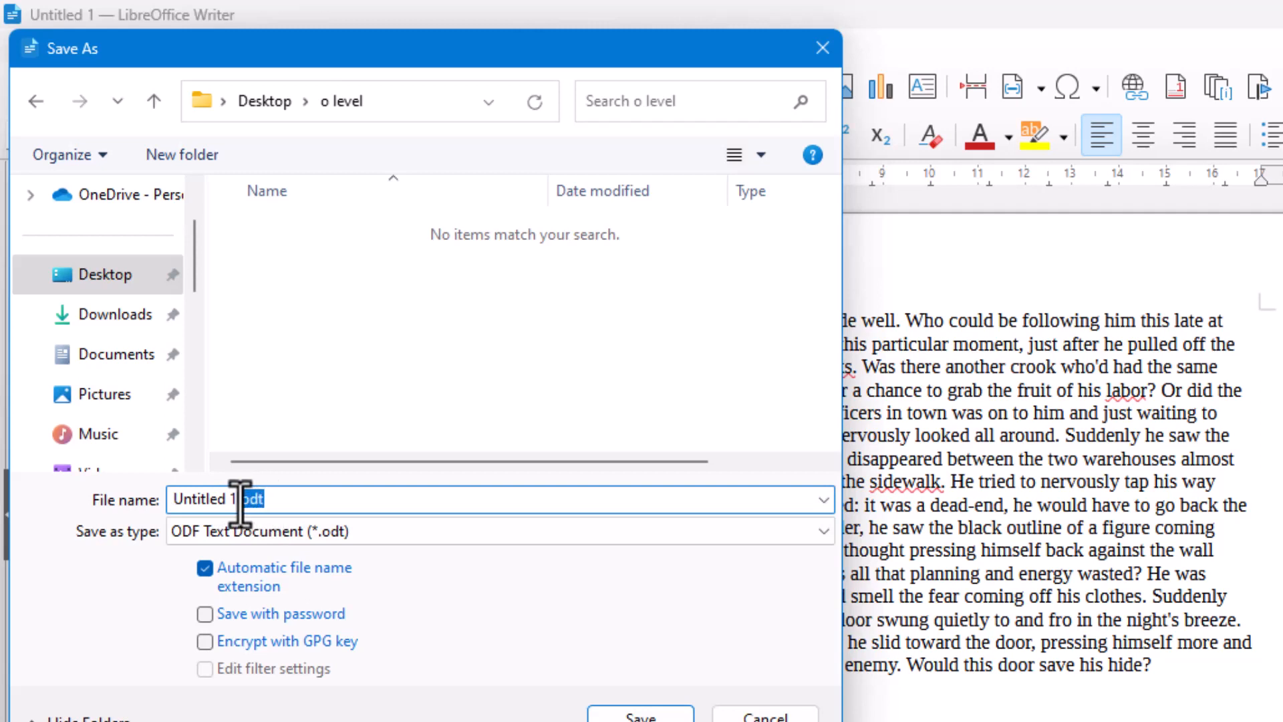
click(318, 502)
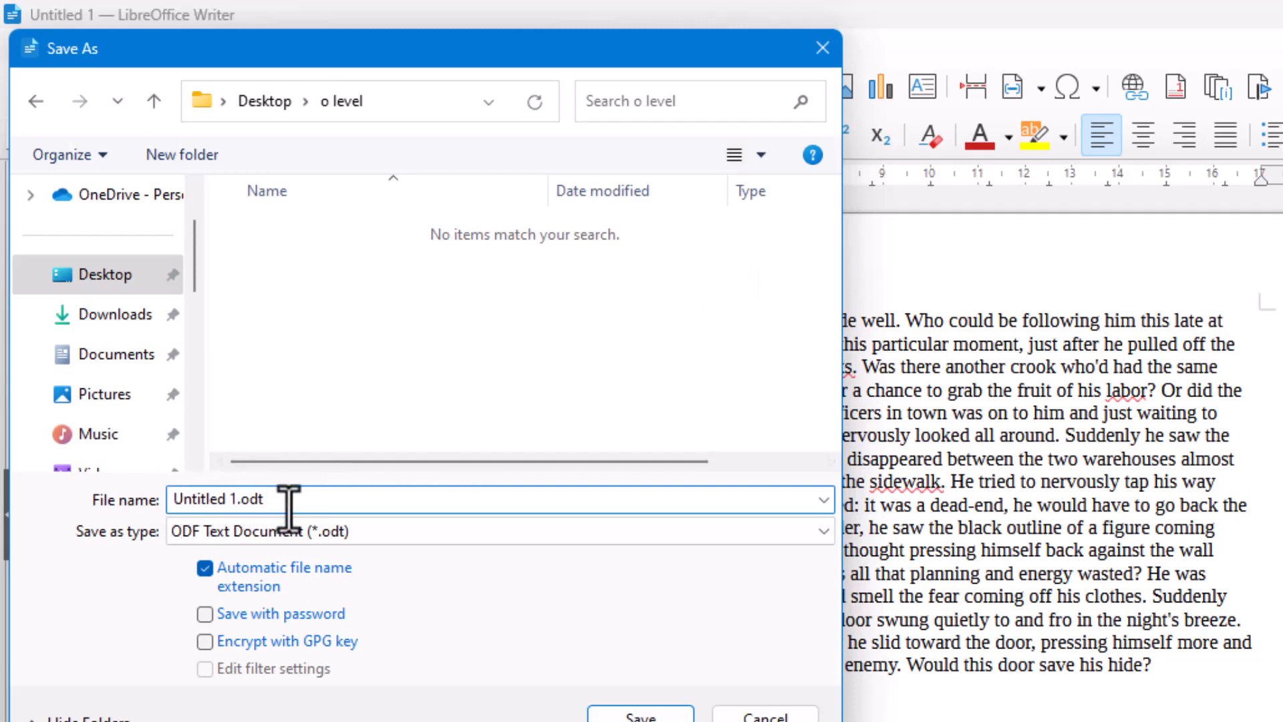
drag(288, 508, 163, 500)
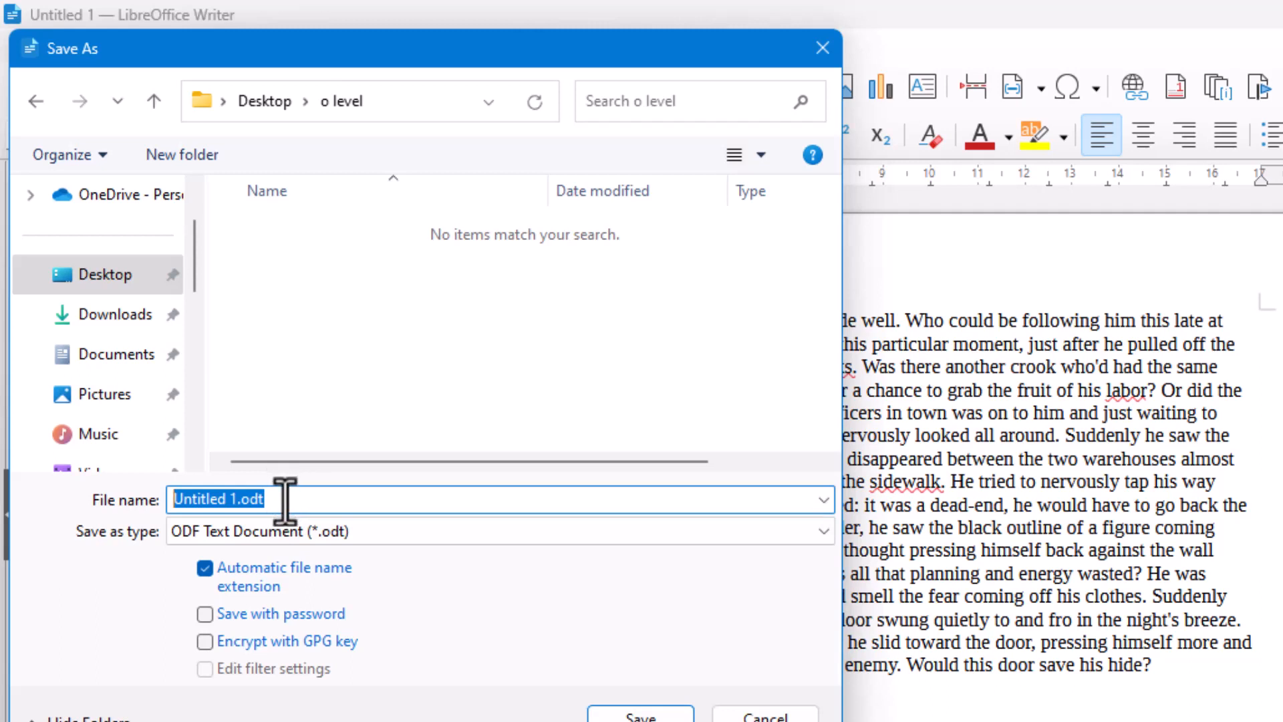
double_click(287, 500)
click(286, 500)
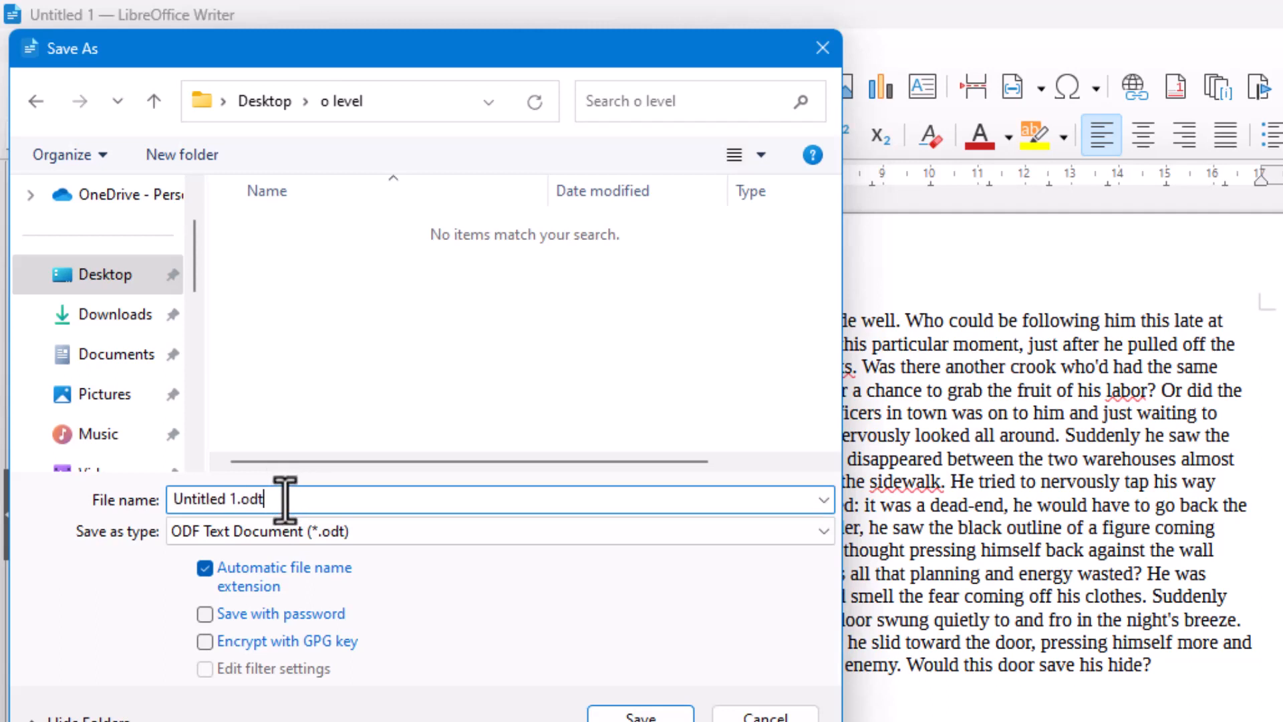
Step: Replace the default file name with the person's full name and save the document in the o level folder
drag(285, 500, 179, 500)
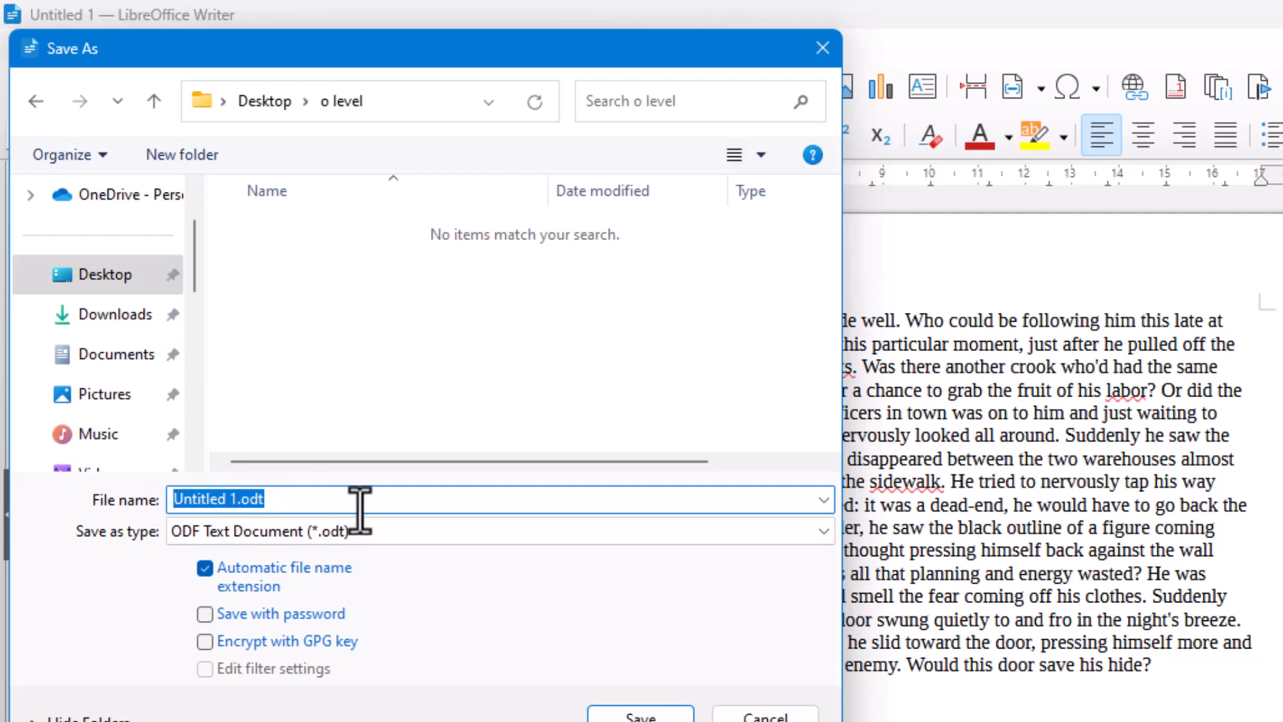
key(BackSpace)
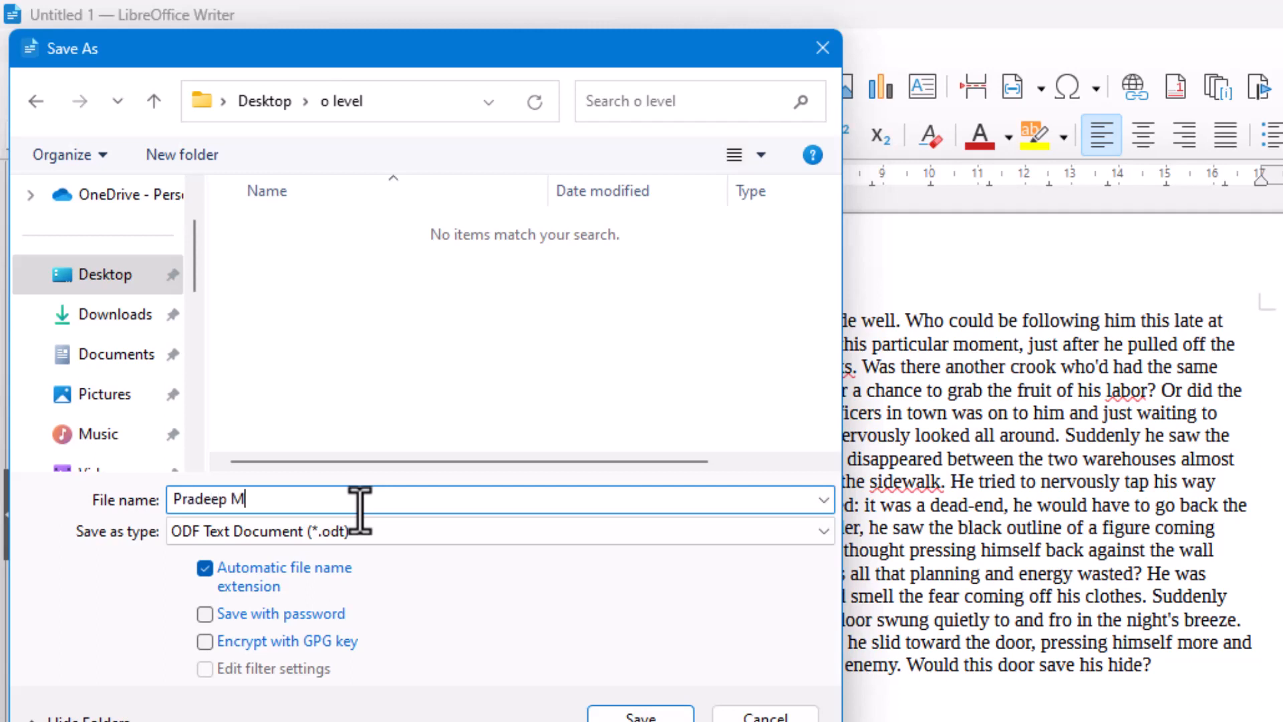
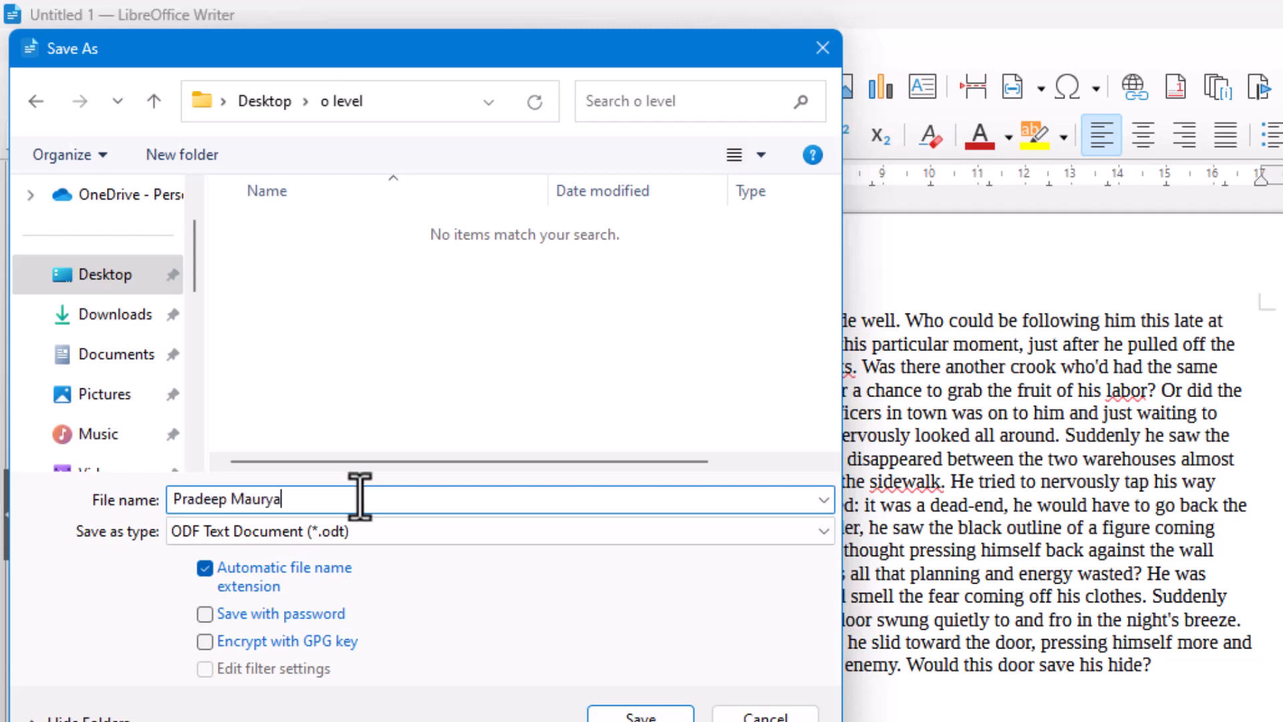
click(640, 715)
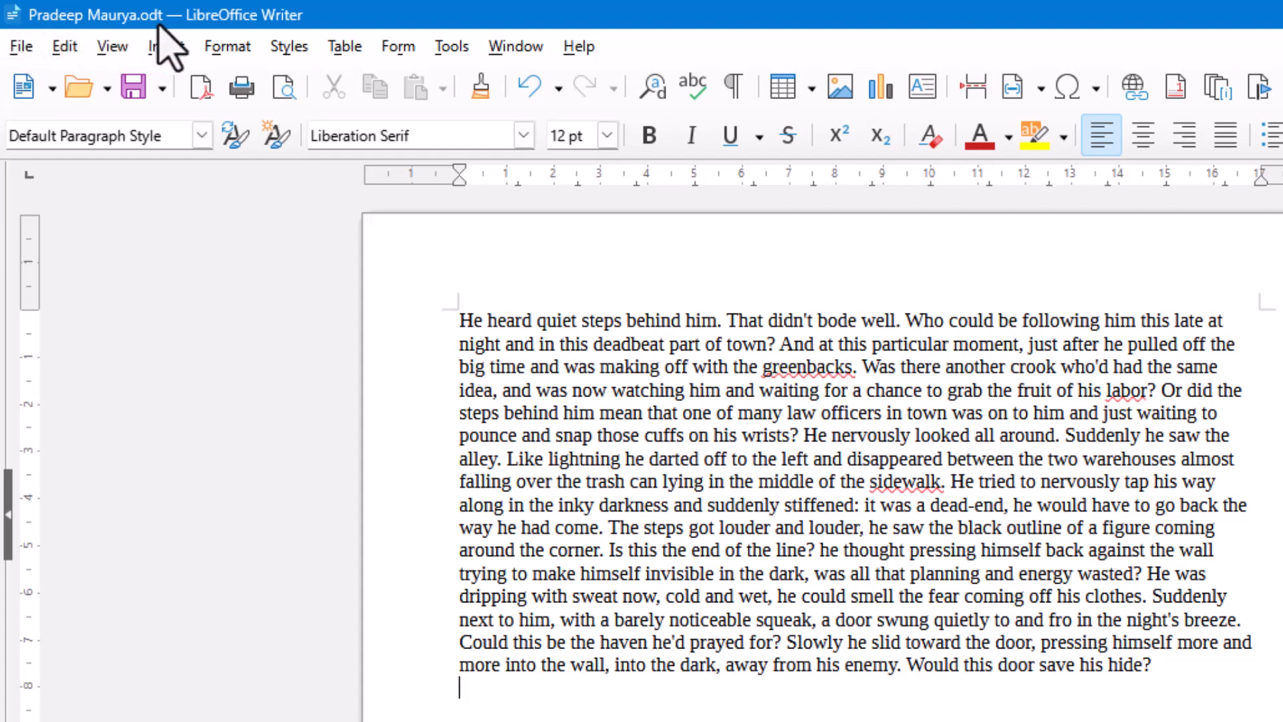
Step: Exit LibreOffice completely, discarding the unsaved changes in Untitled 2
click(20, 48)
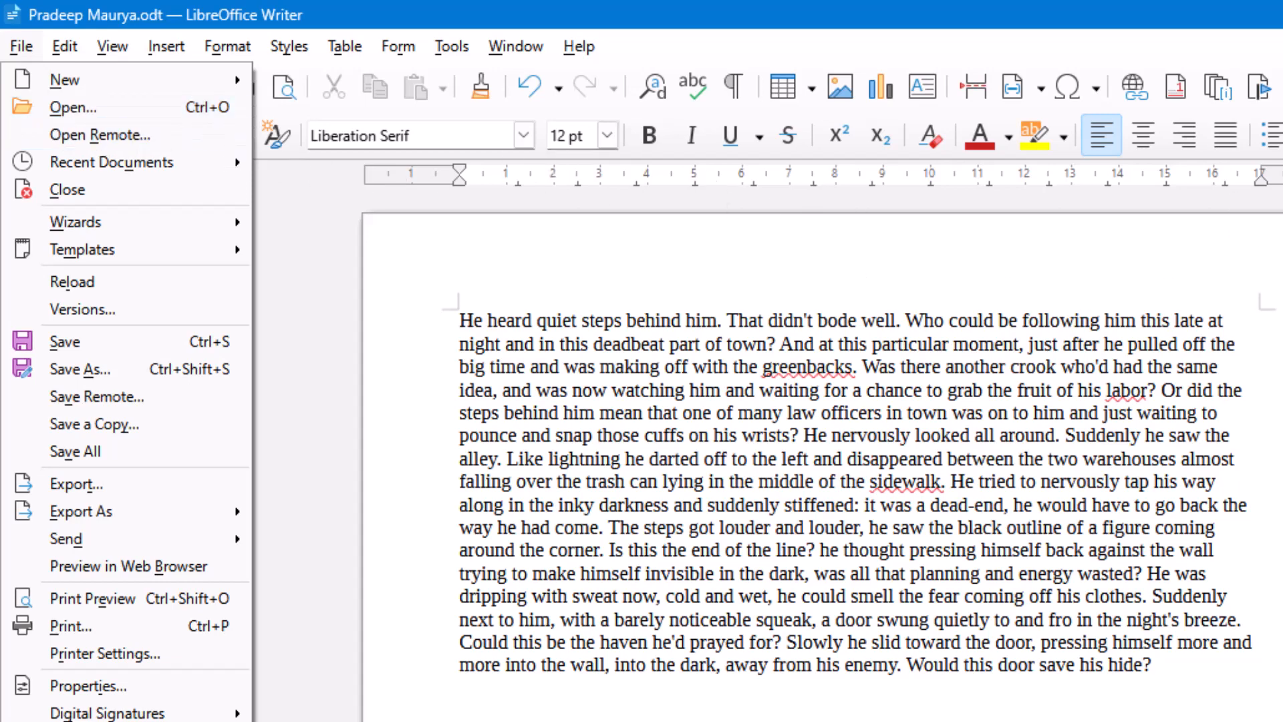
key(ctrl+q)
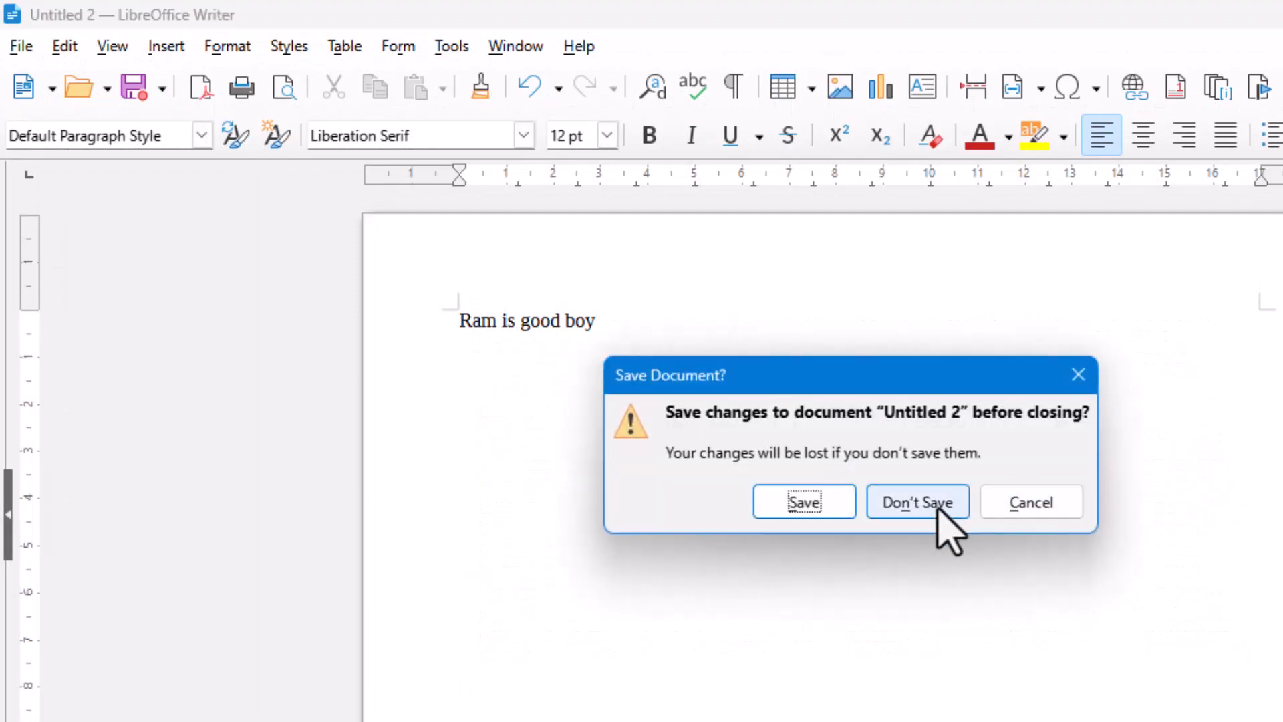
click(936, 506)
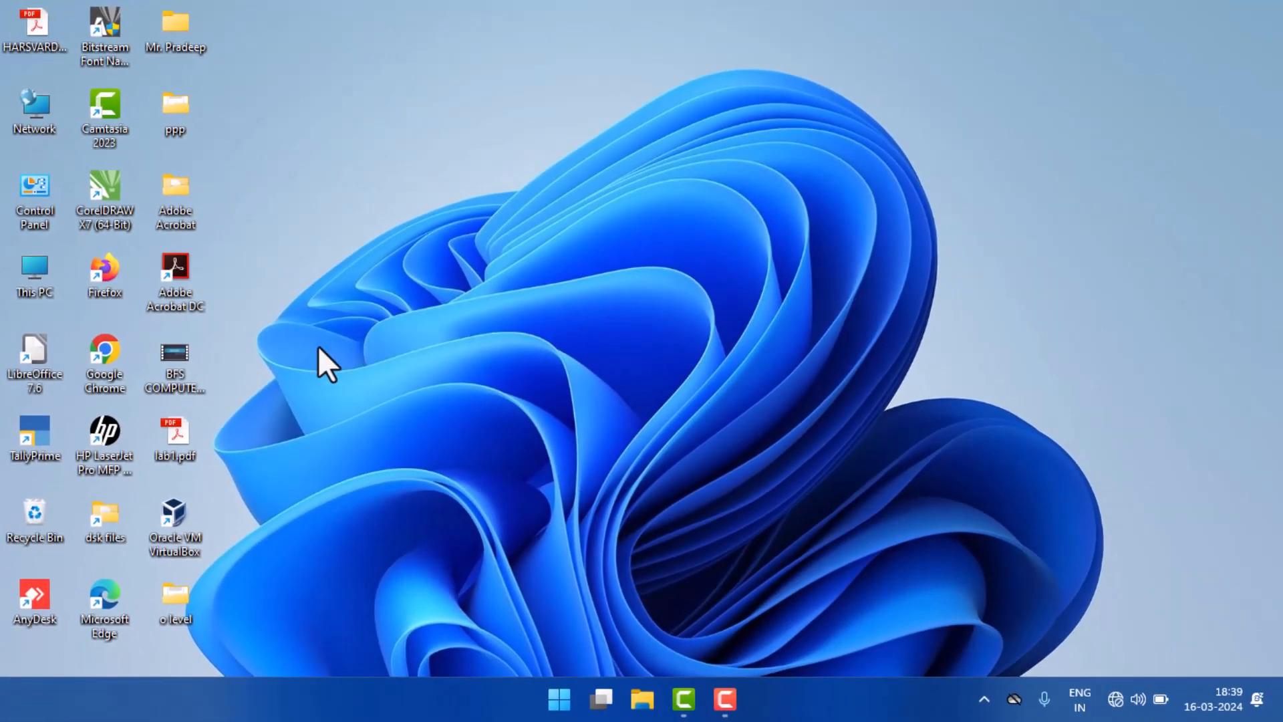
Step: Search Windows for "writer" and launch LibreOffice Writer
click(566, 710)
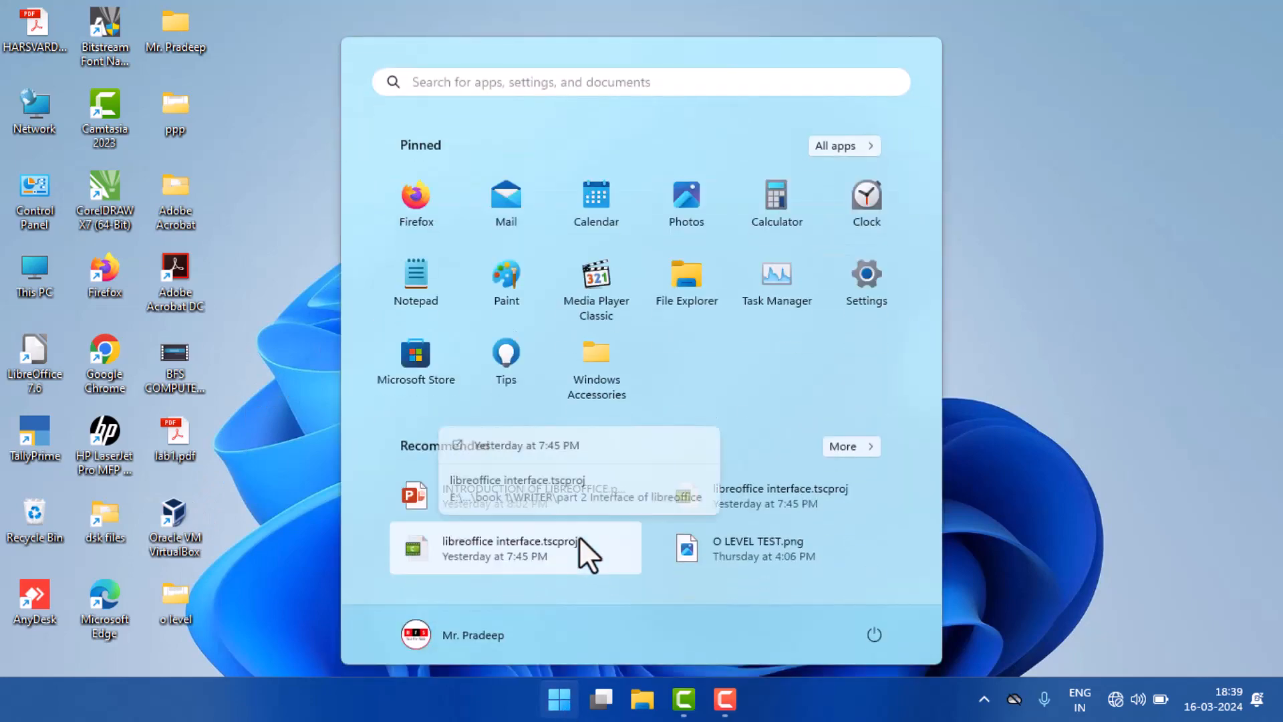
click(580, 541)
key(super)
text(writer)
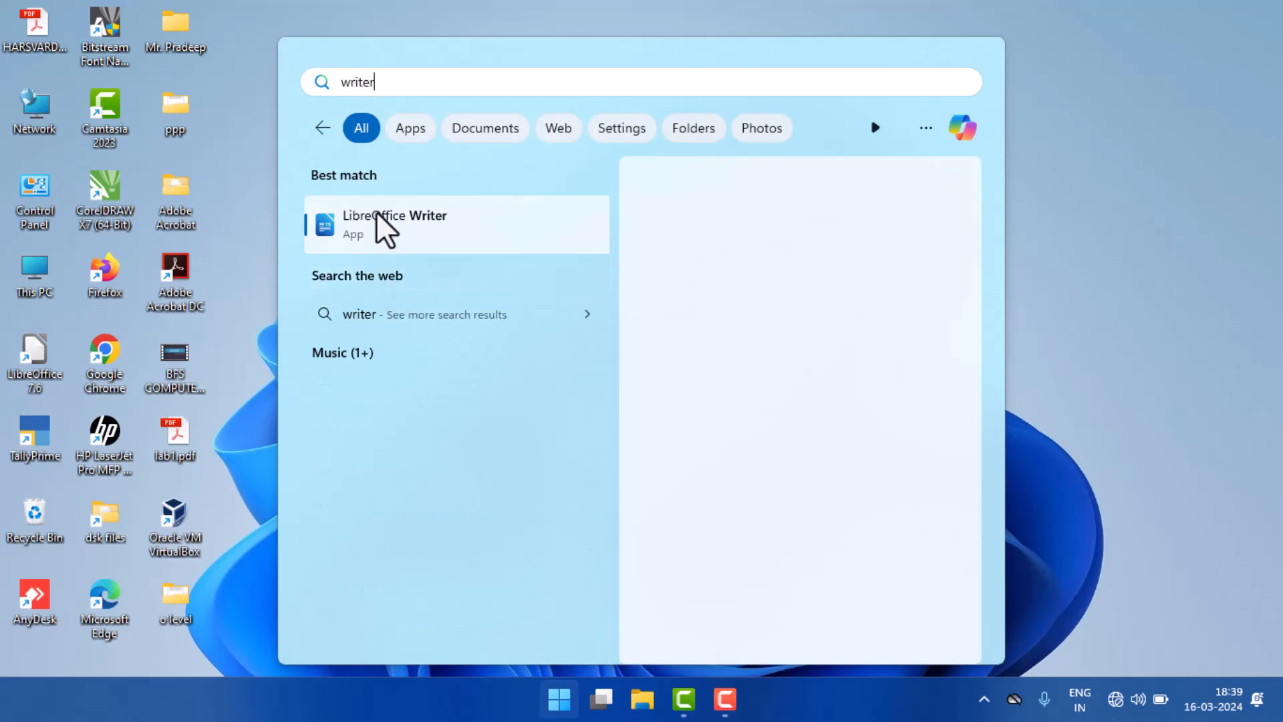
click(376, 211)
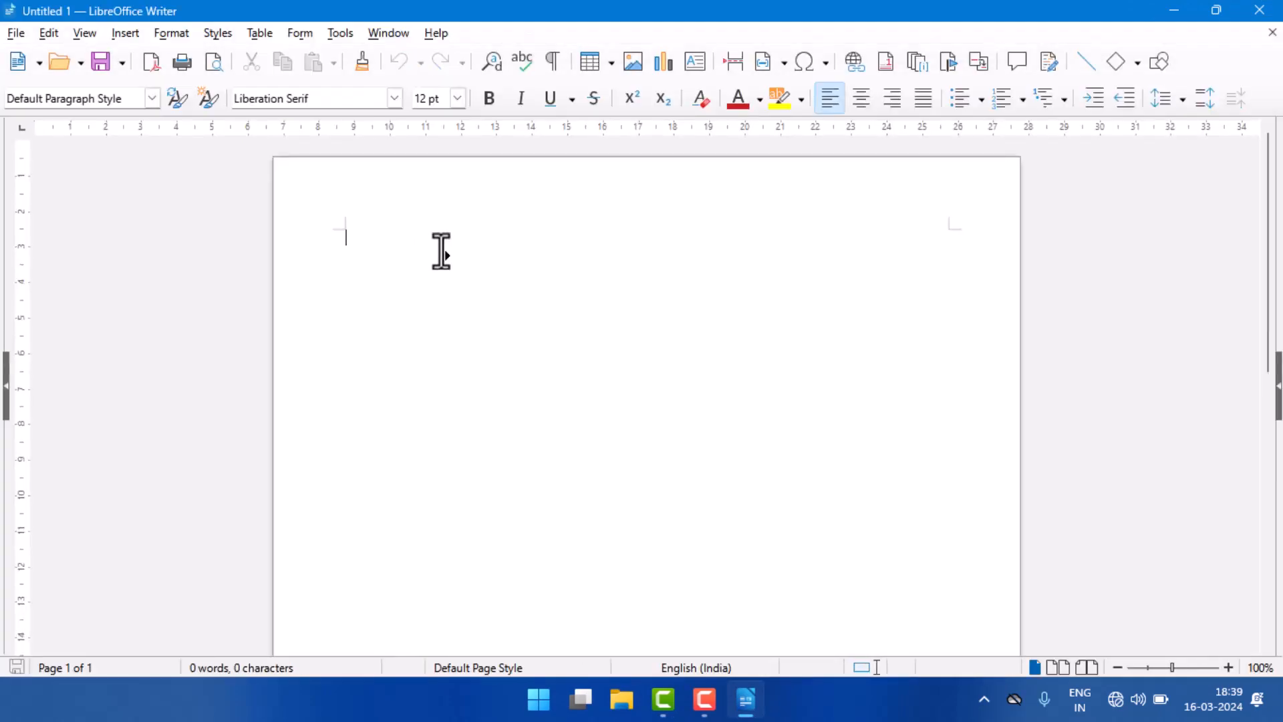
Step: Open the saved .odt document from the o level folder on the Desktop
click(15, 35)
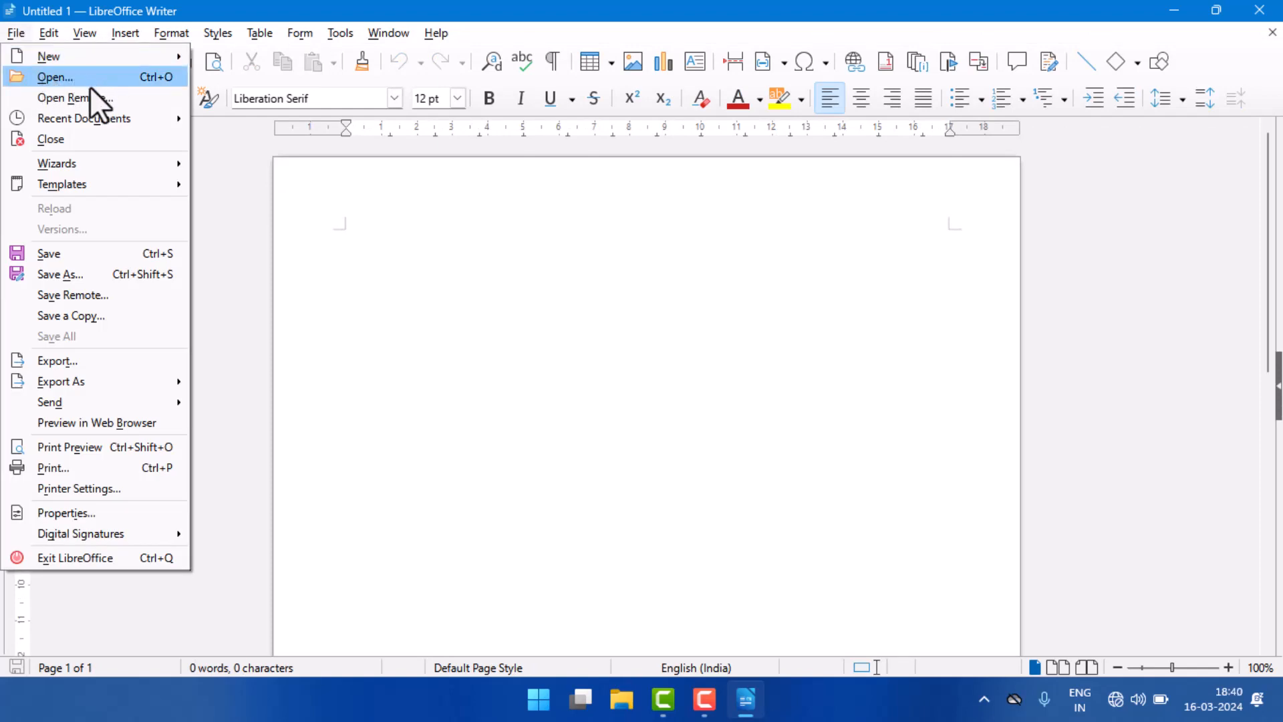
mouse_move(53, 123)
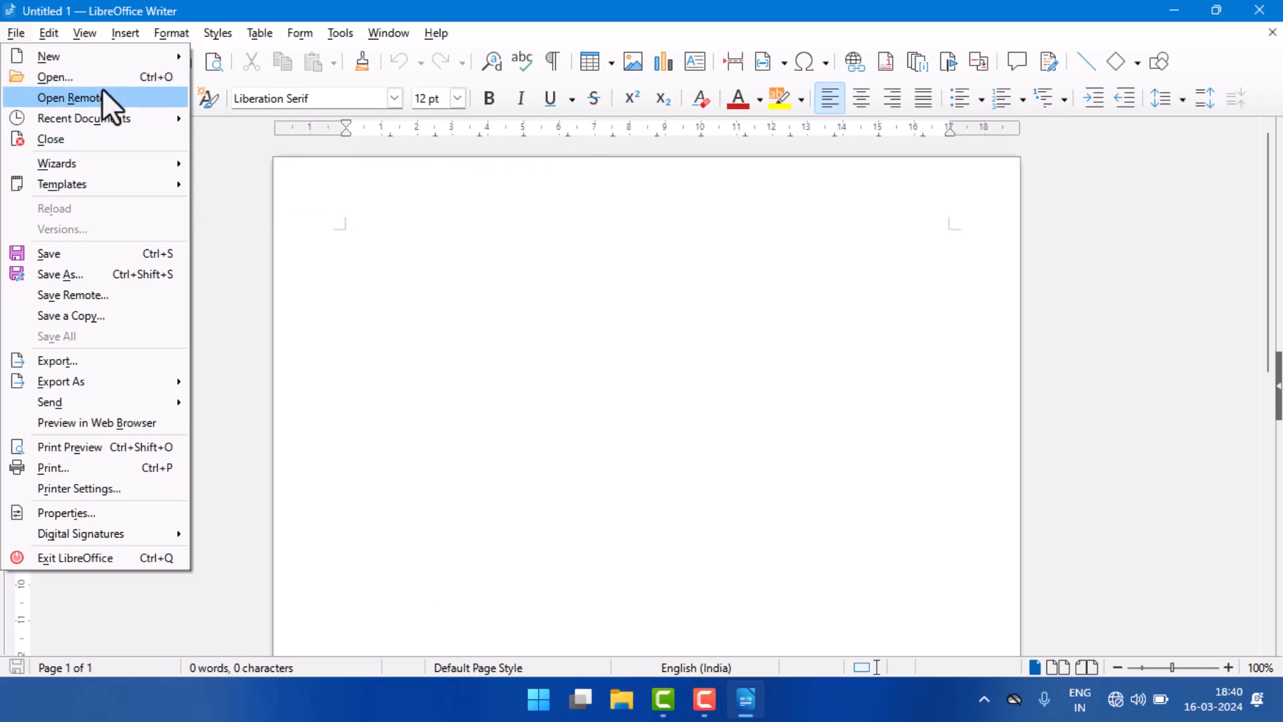
mouse_move(99, 111)
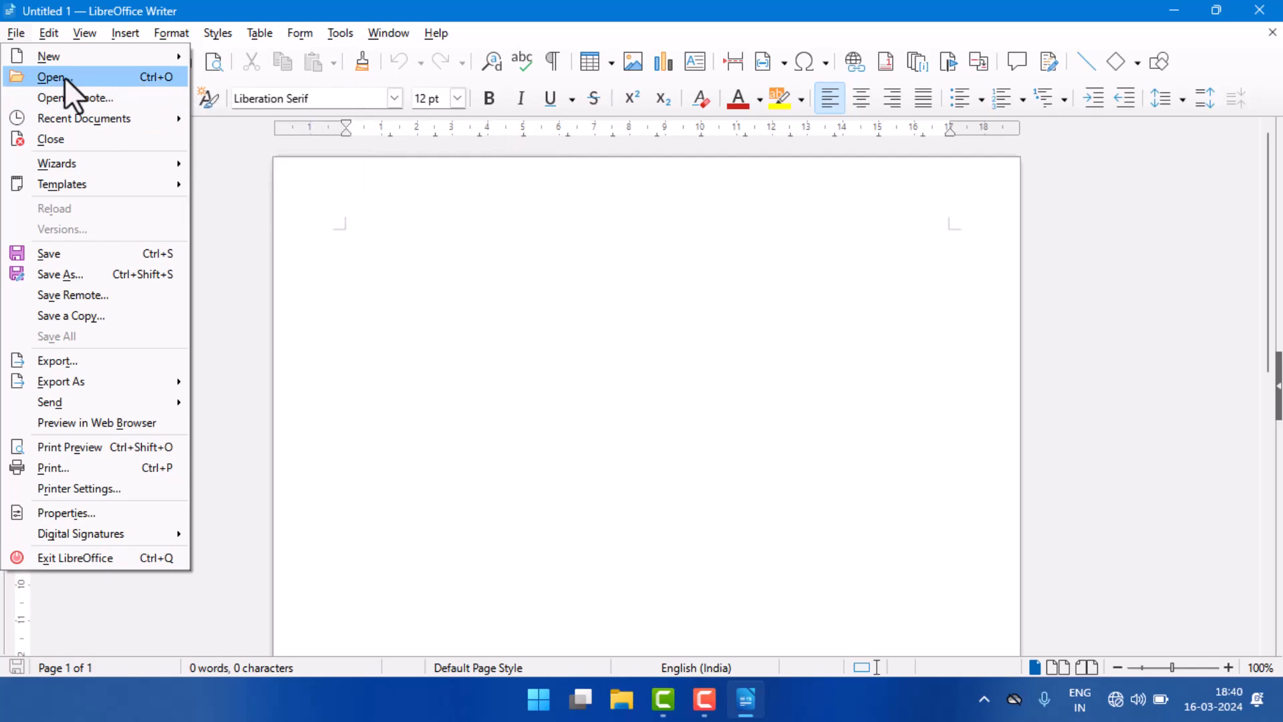
click(168, 79)
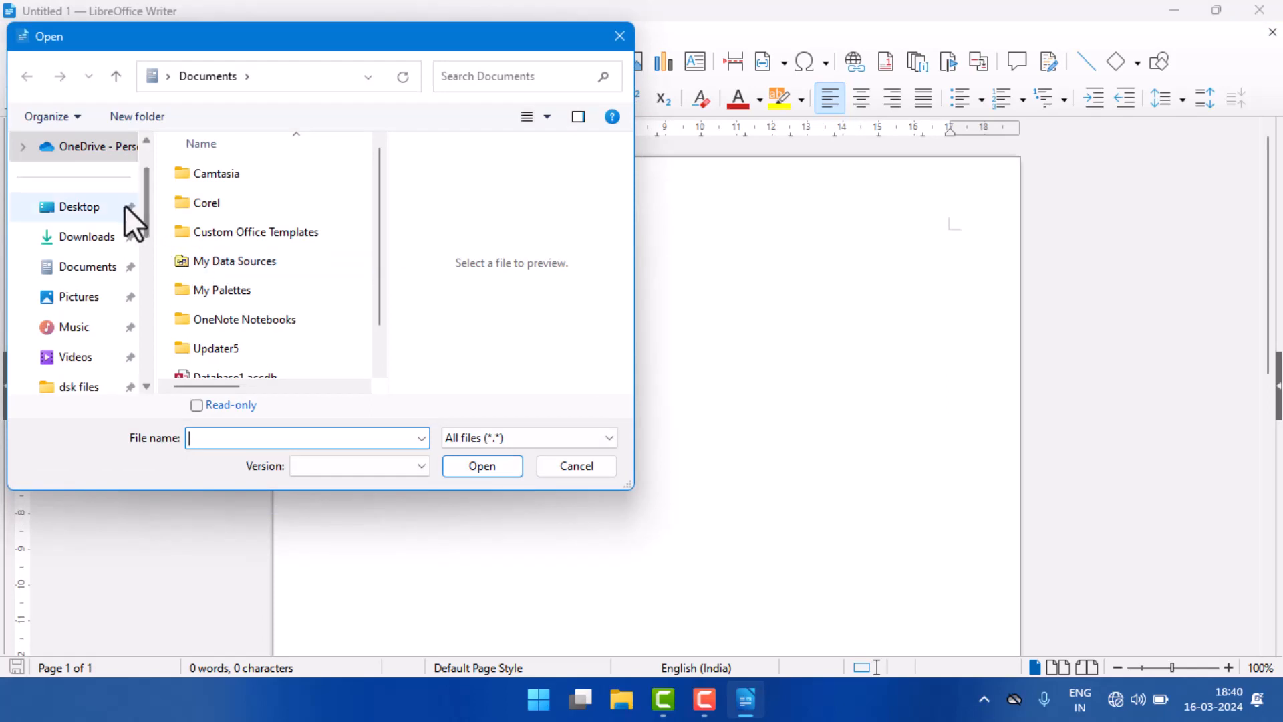
click(85, 207)
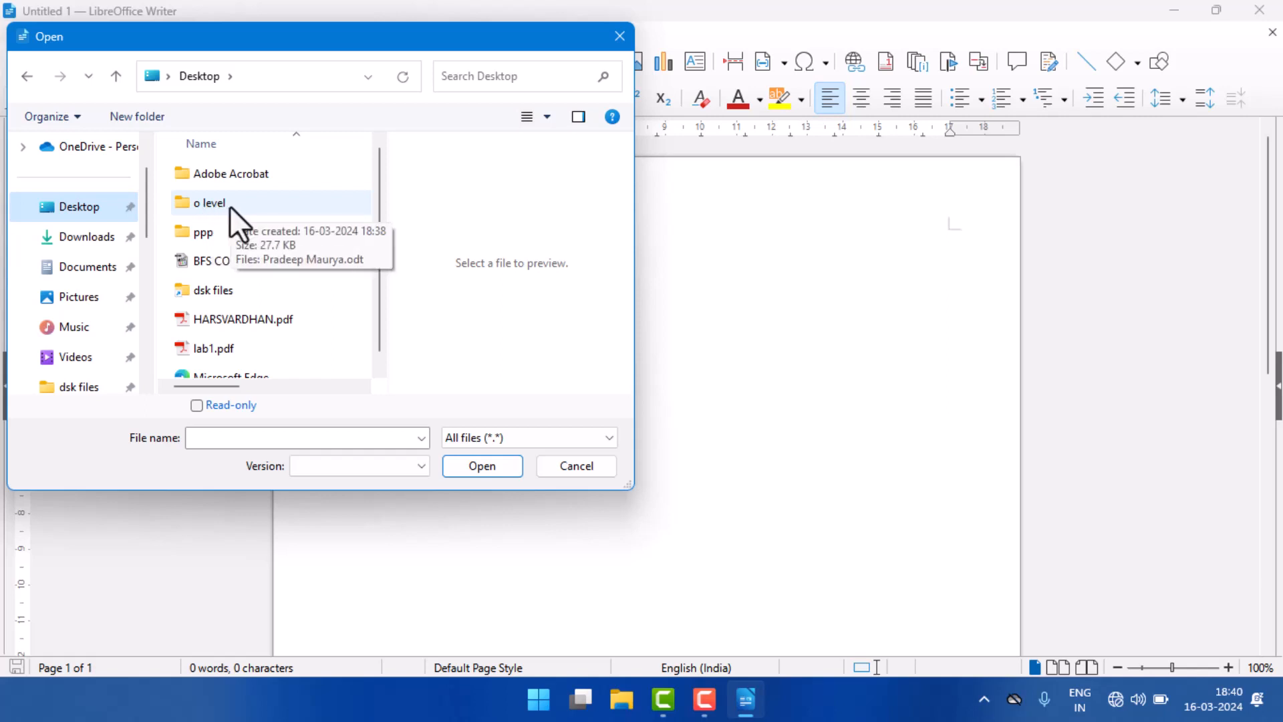
double_click(230, 203)
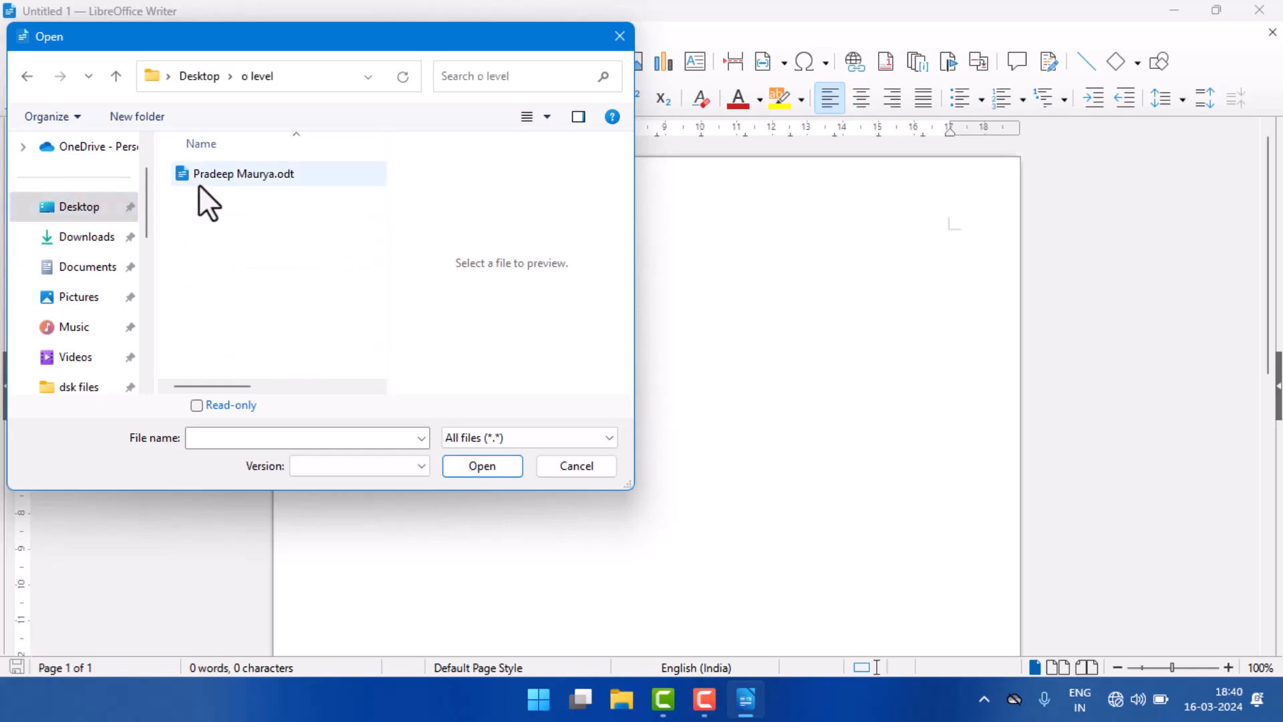
click(223, 175)
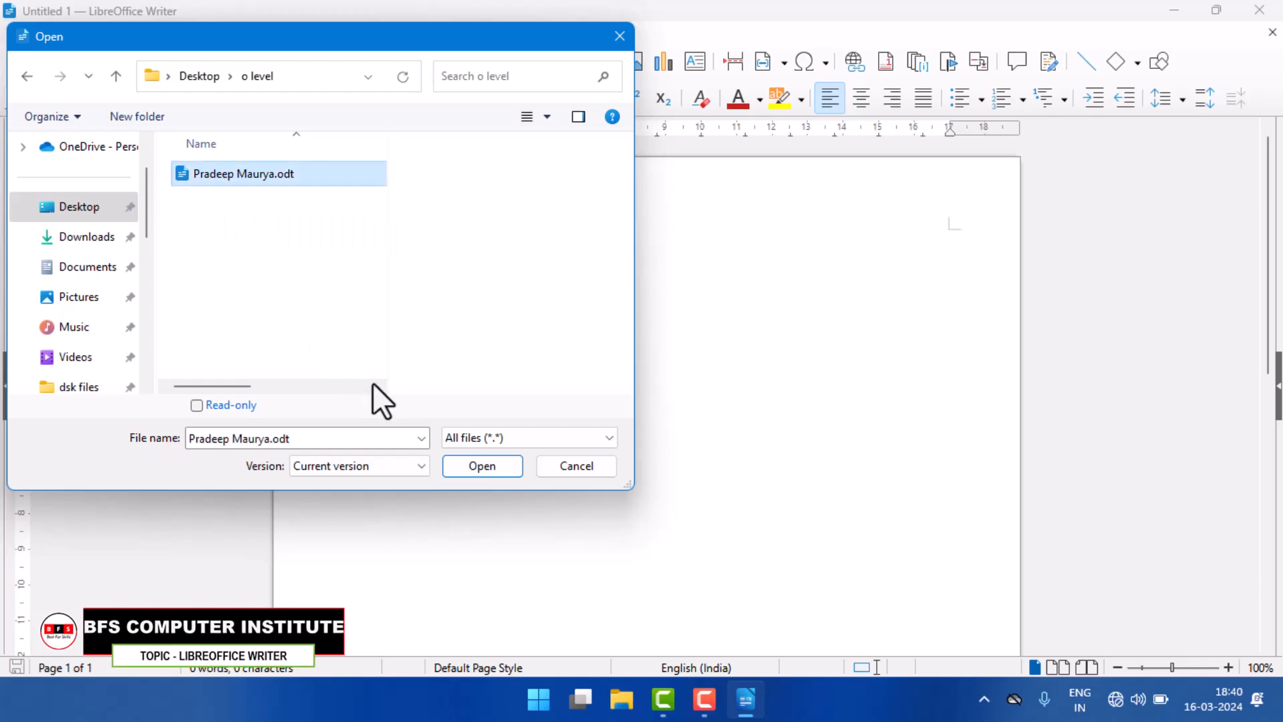
click(494, 469)
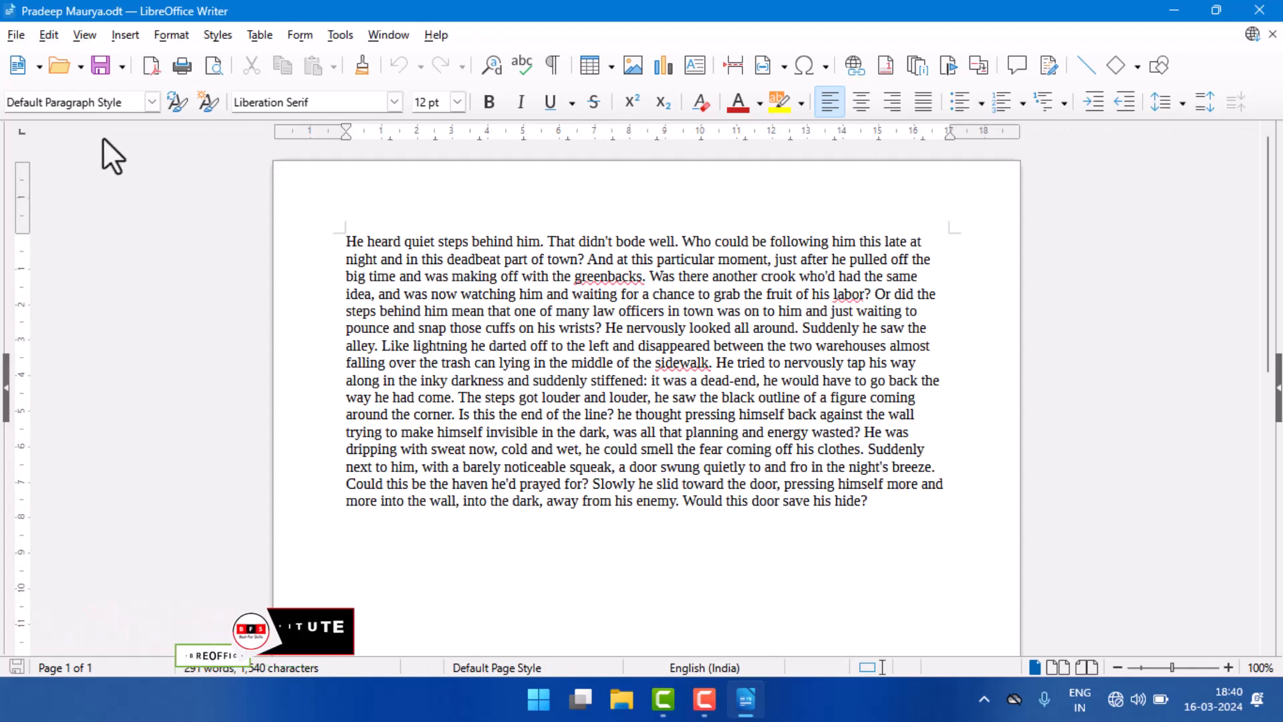
Step: Open Untitled 2.odt from the recent documents list and close its window again
click(14, 36)
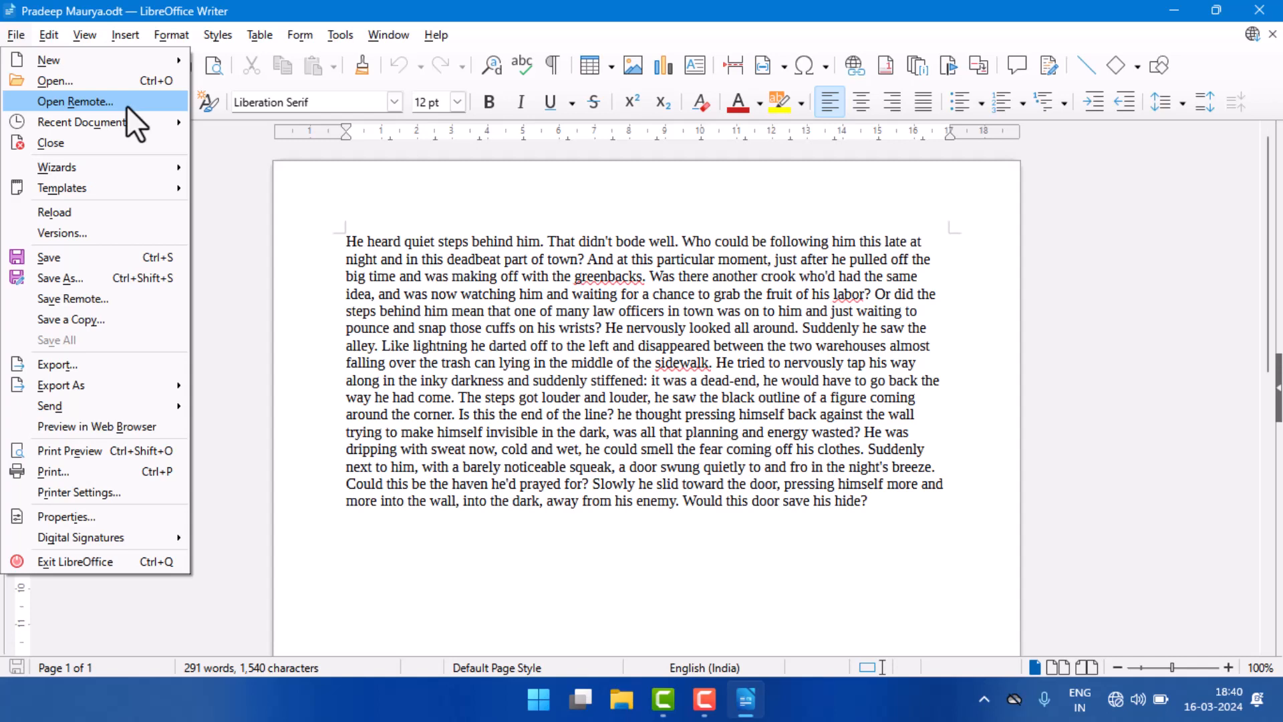
mouse_move(94, 123)
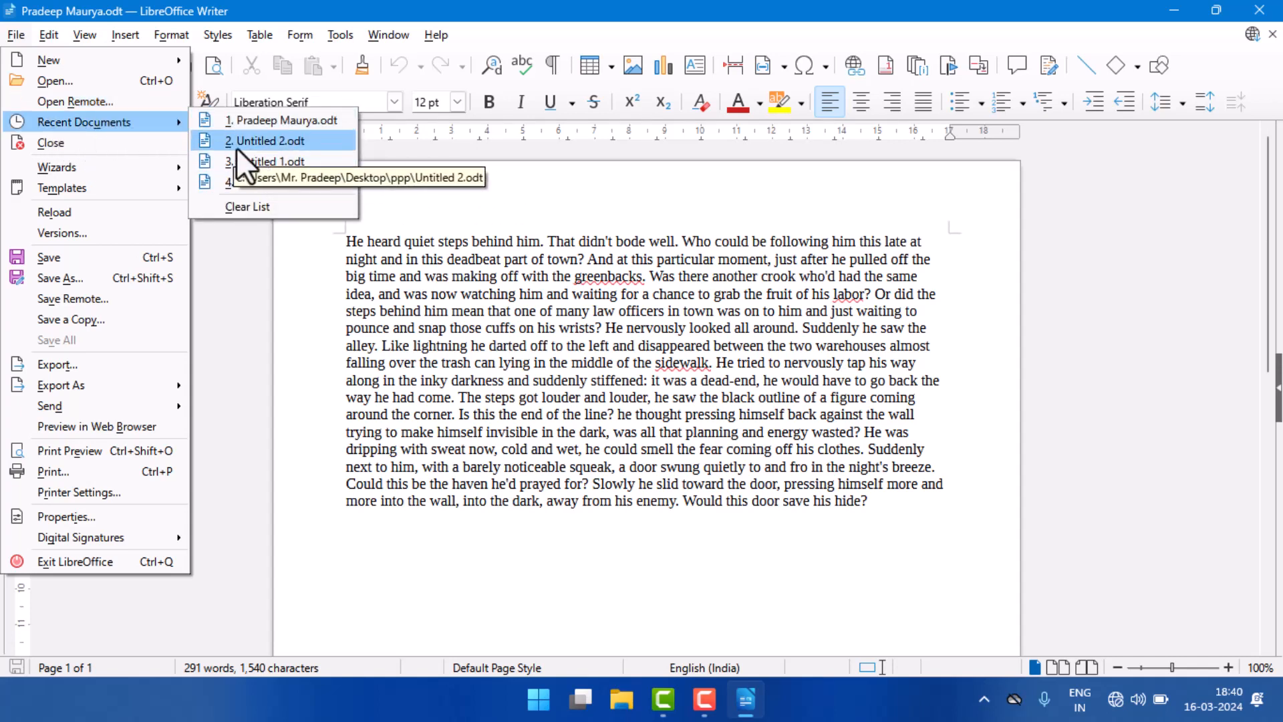
click(287, 146)
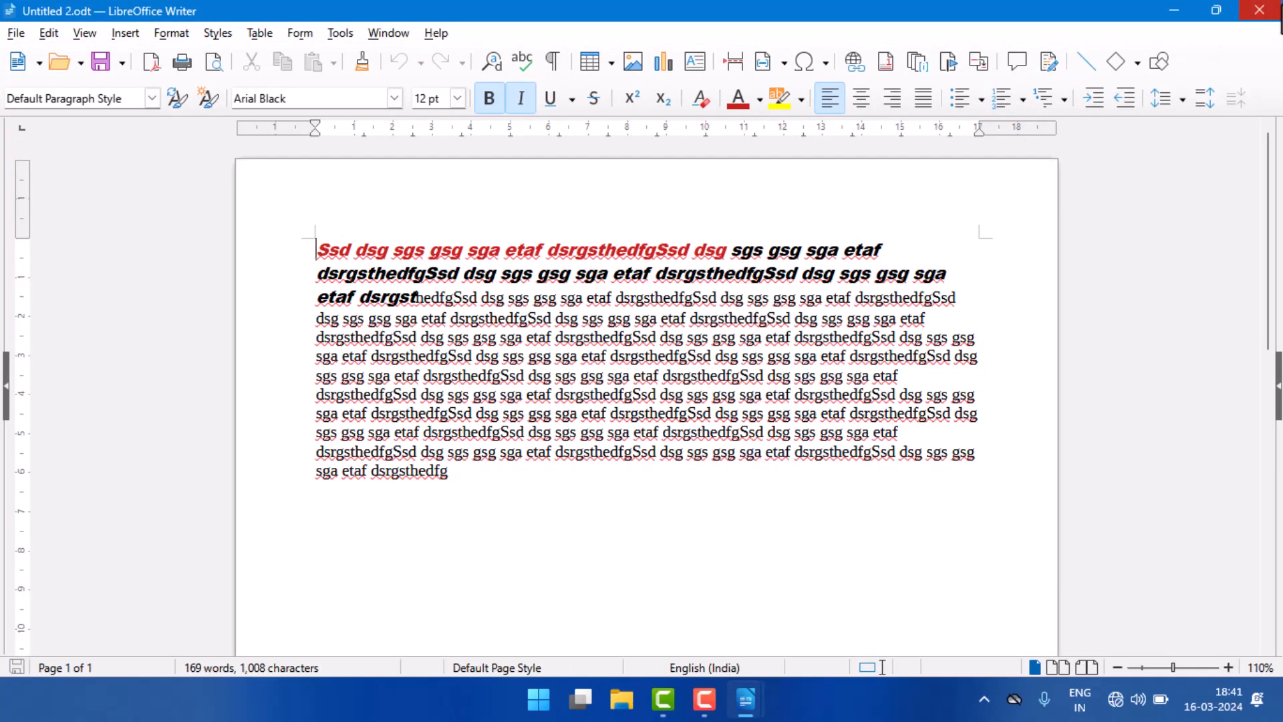
click(1278, 10)
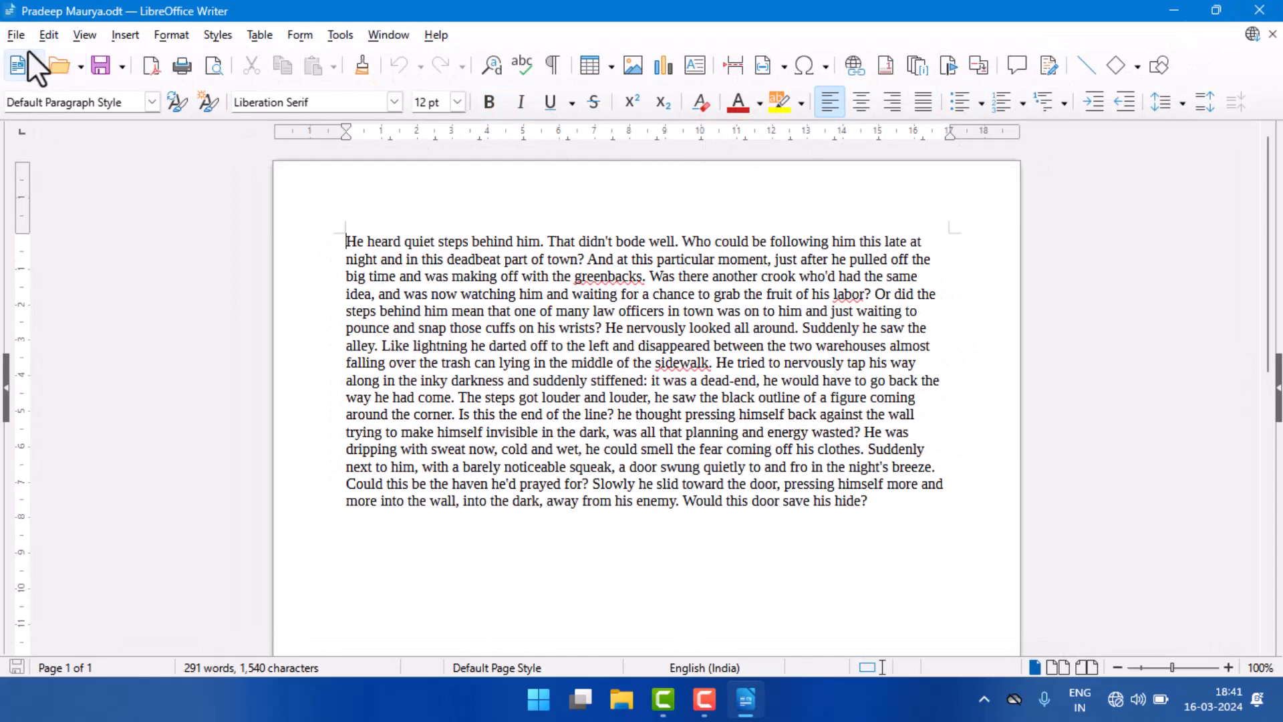
Step: Close the current document and reopen it from the recent documents in the Start Center
click(15, 37)
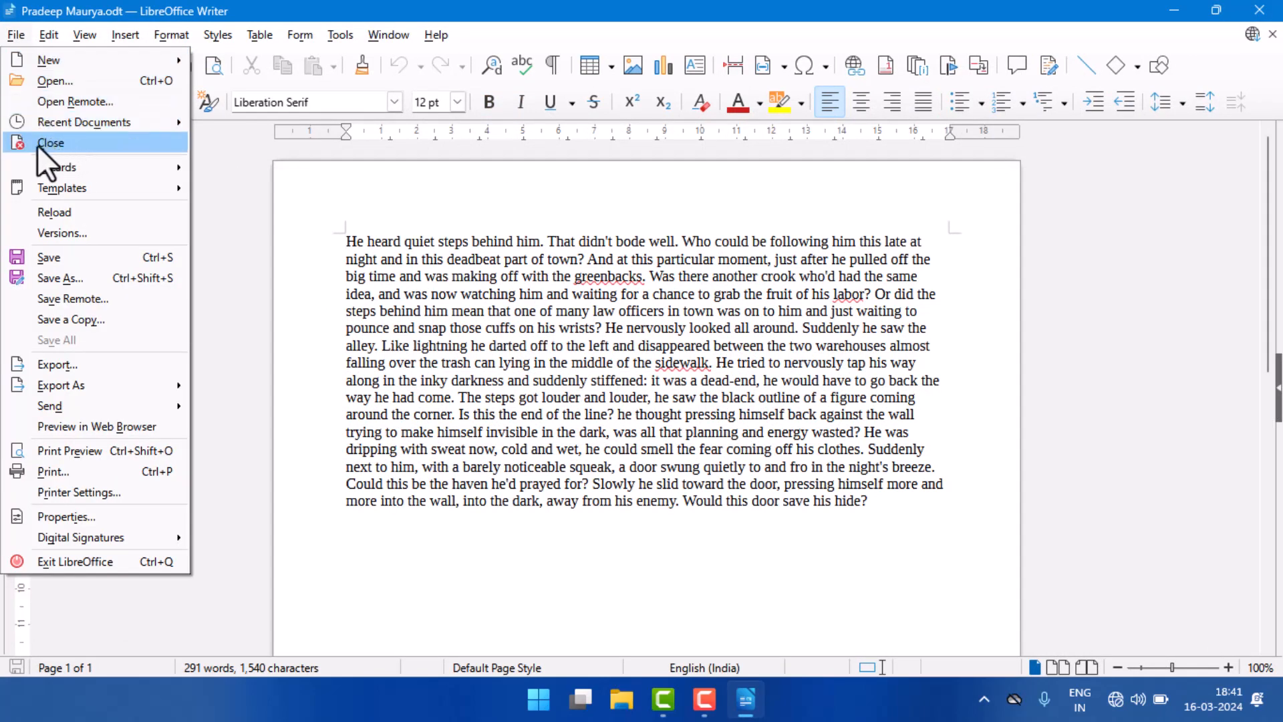
click(71, 143)
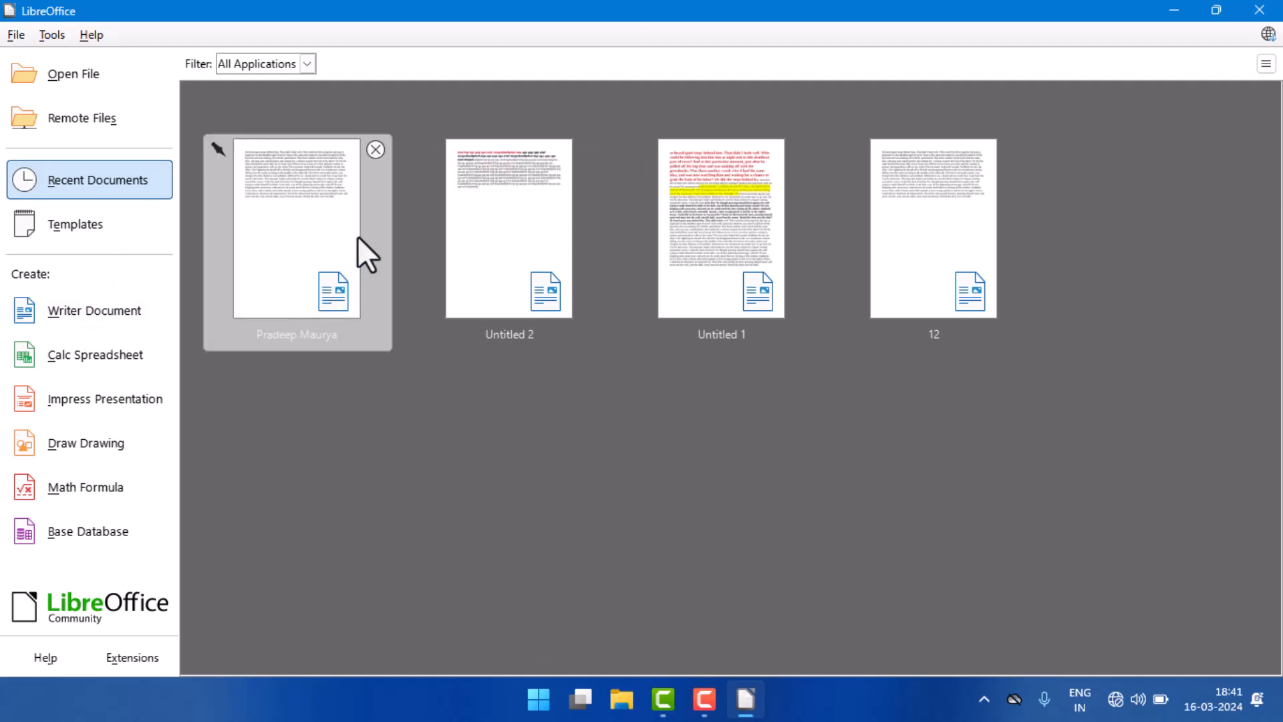
click(279, 217)
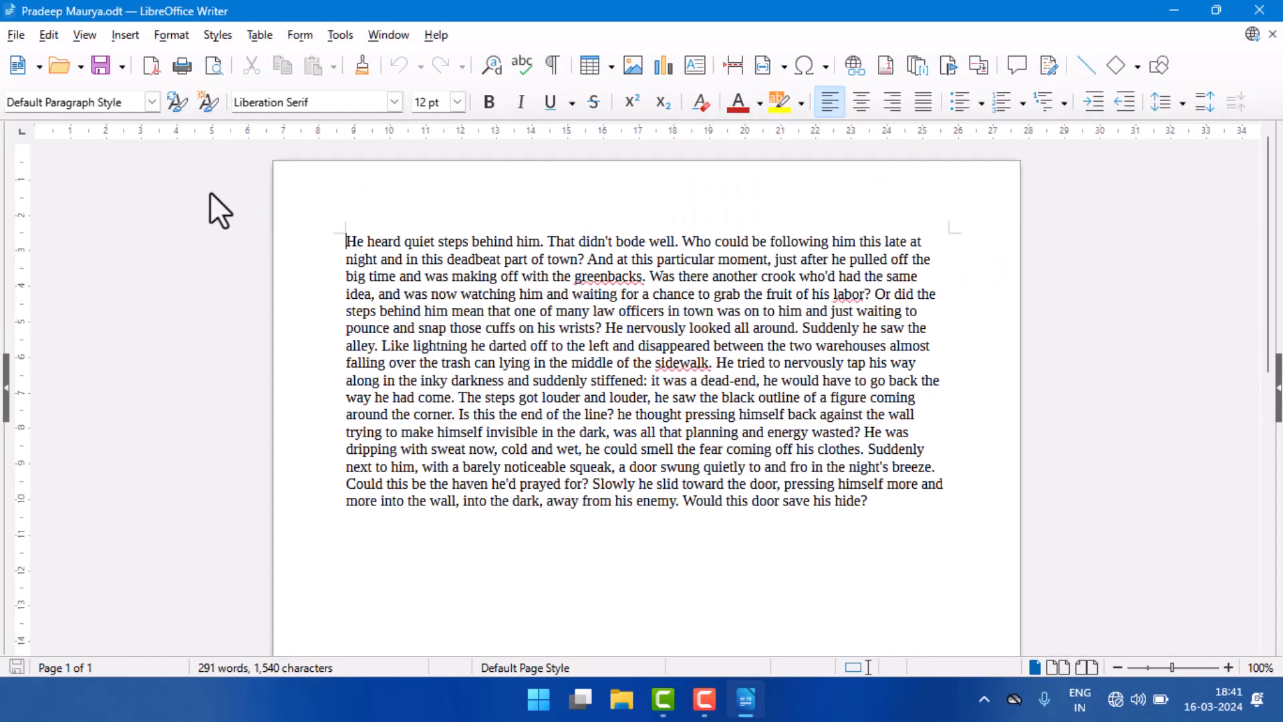
Step: Start the Letter wizard for creating a letter template
click(24, 36)
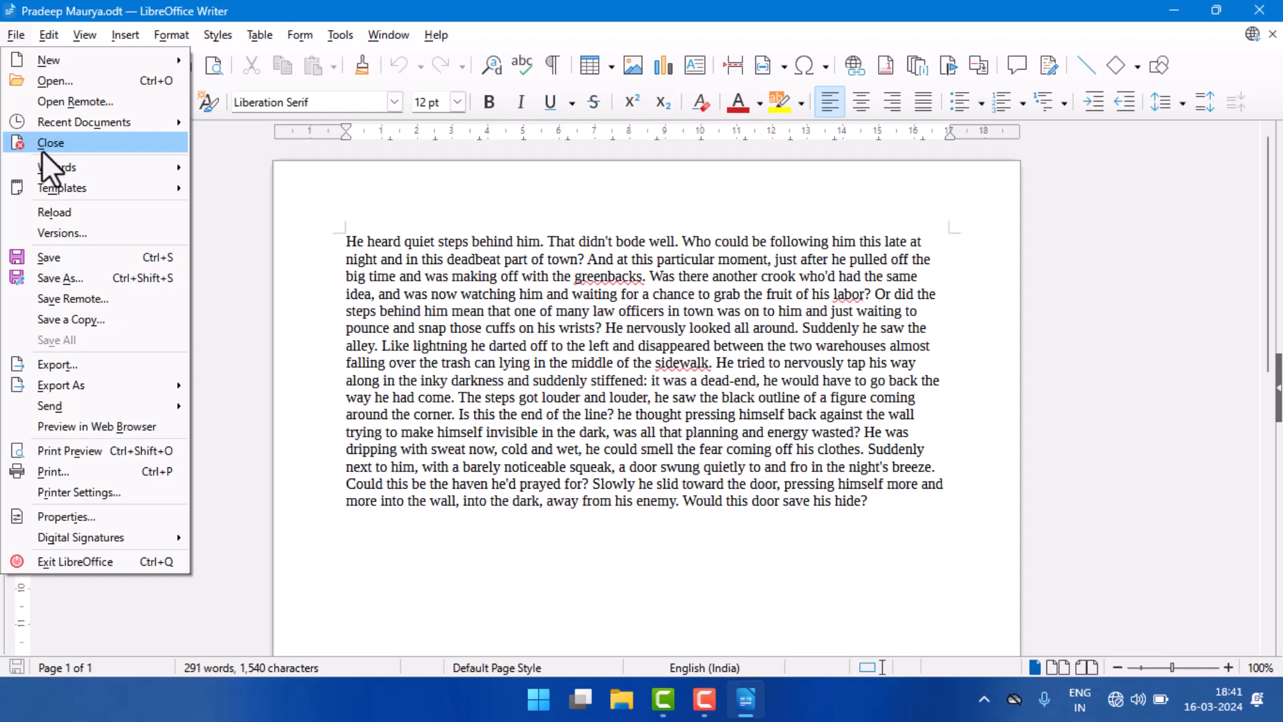
mouse_move(57, 170)
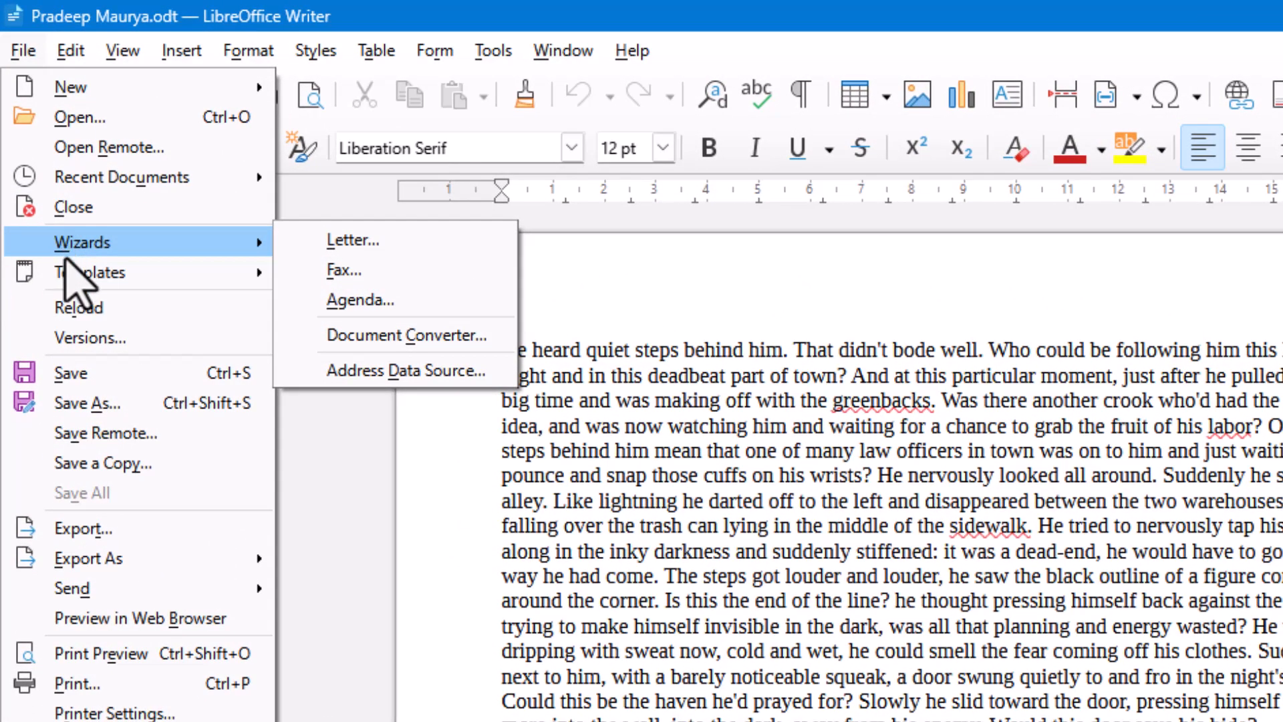
mouse_move(73, 273)
click(382, 249)
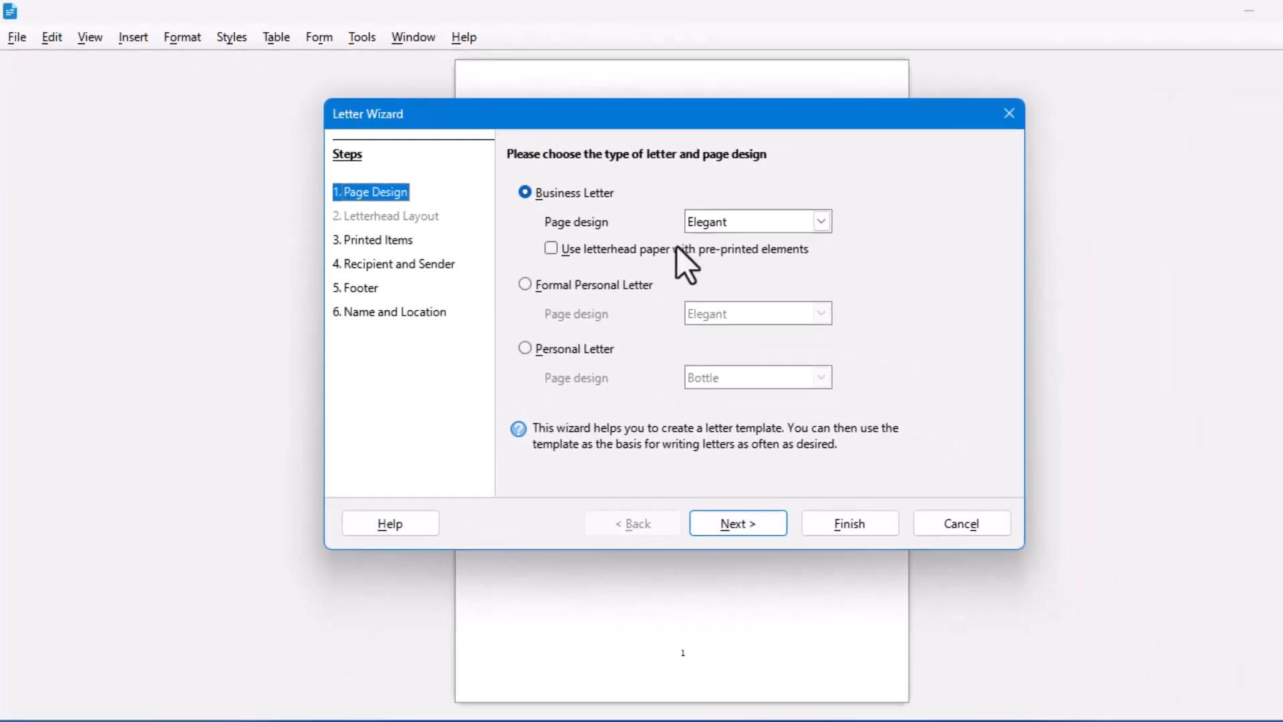
Step: Preview the Formal Personal Letter and Personal Letter types, and switch back to Business Letter
drag(675, 110, 978, 223)
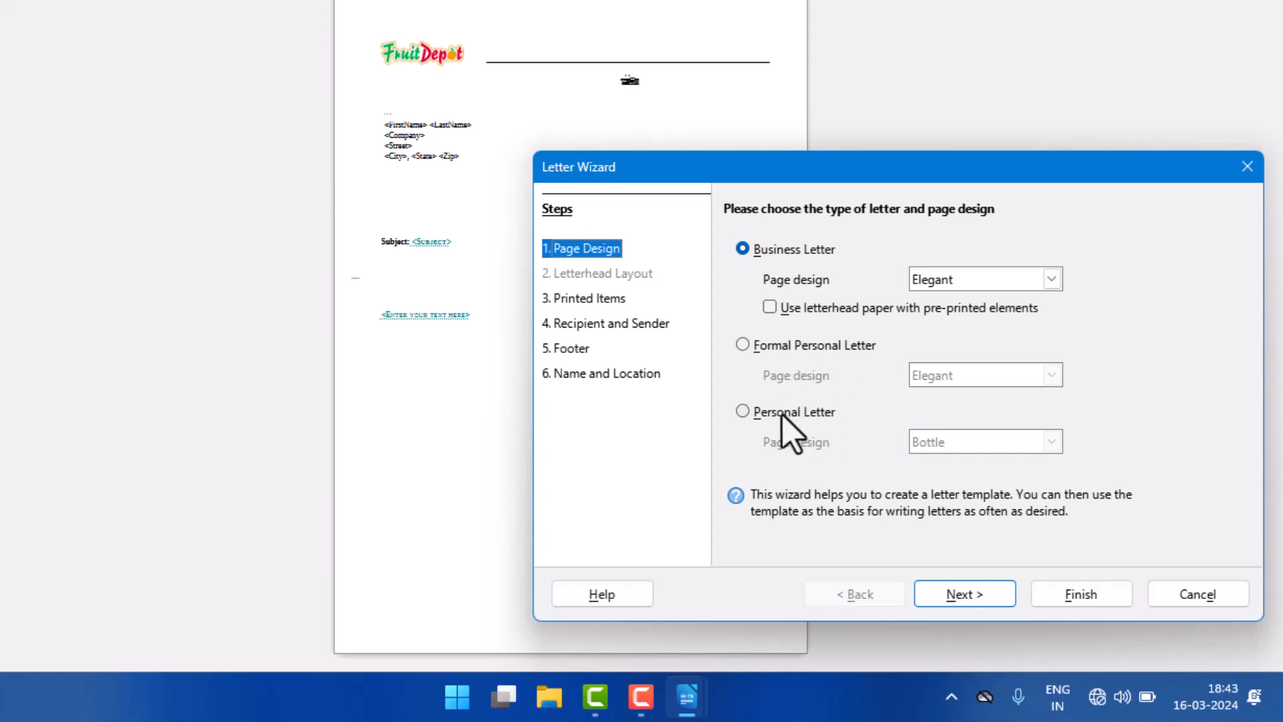
click(743, 346)
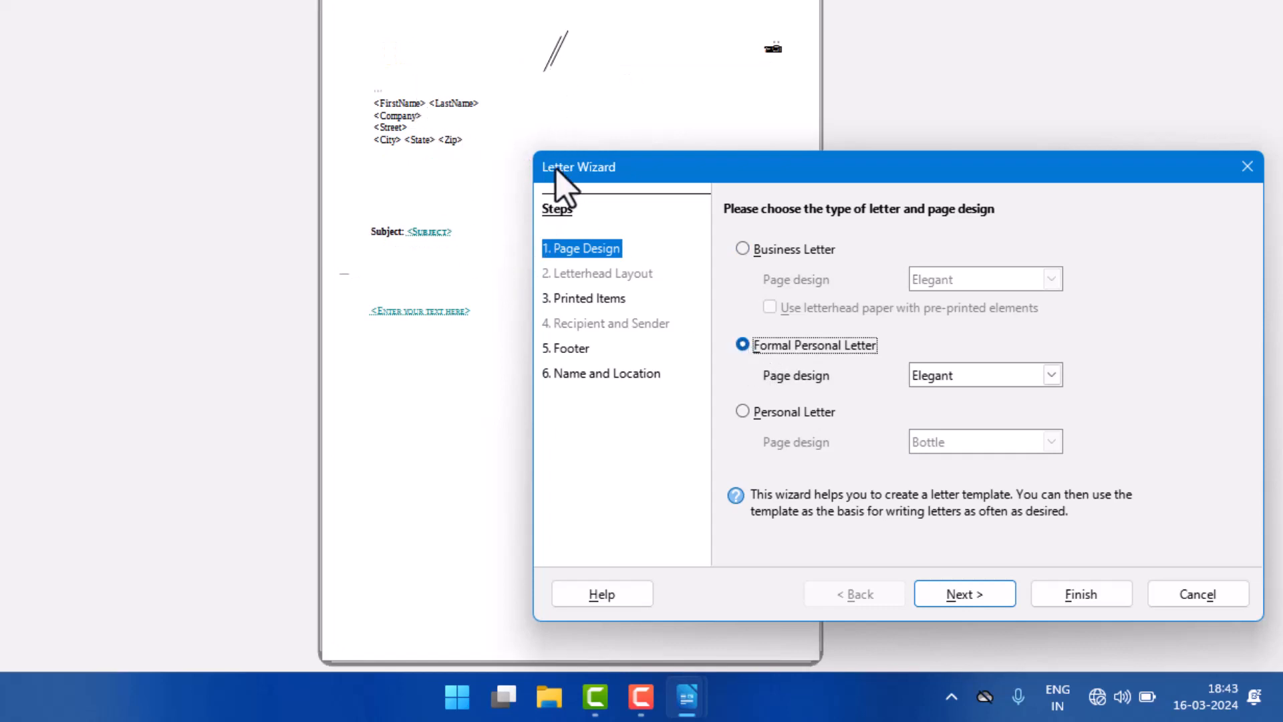
click(759, 409)
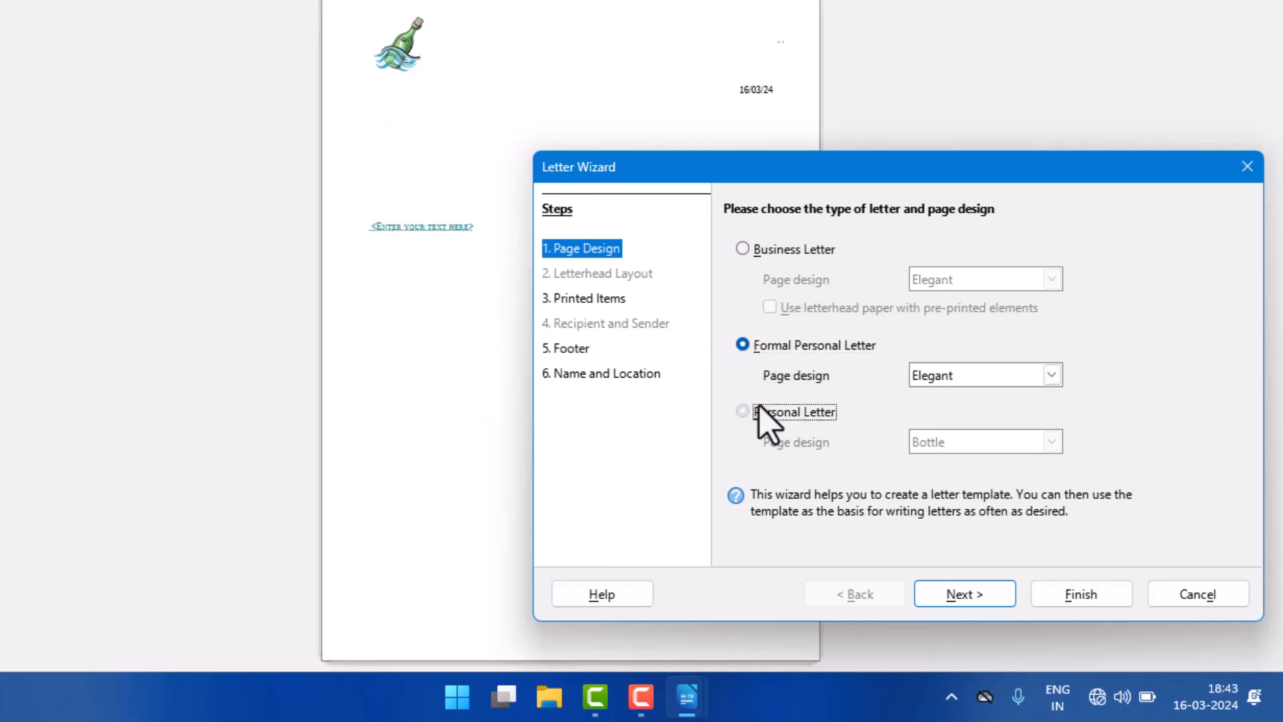
click(773, 252)
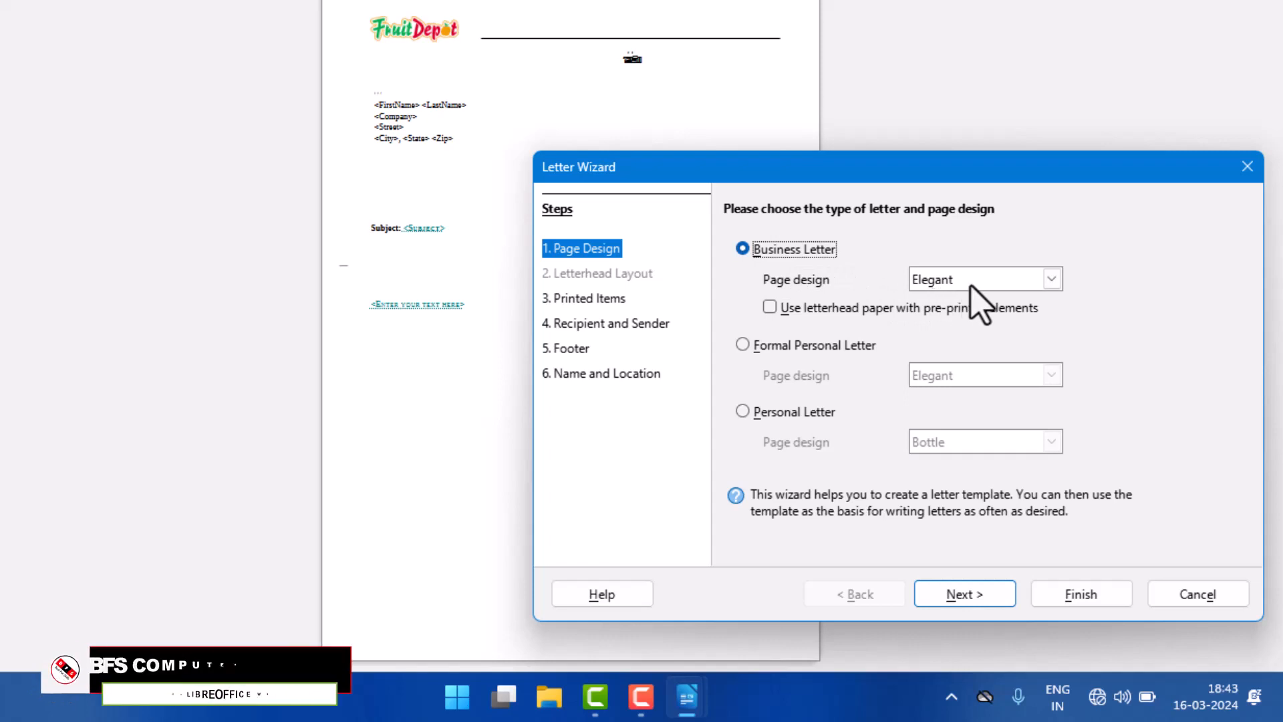
Step: Try the Modern and Office page designs for the business letter and return to Elegant
click(1021, 285)
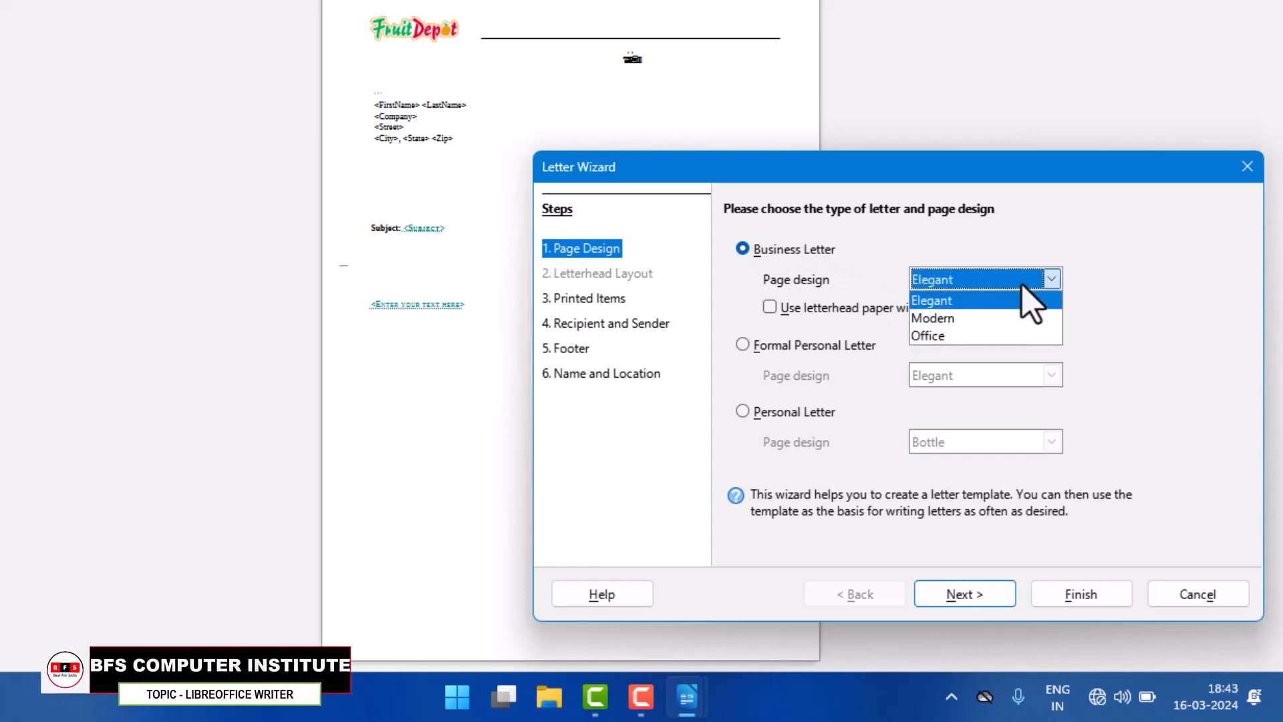
click(943, 319)
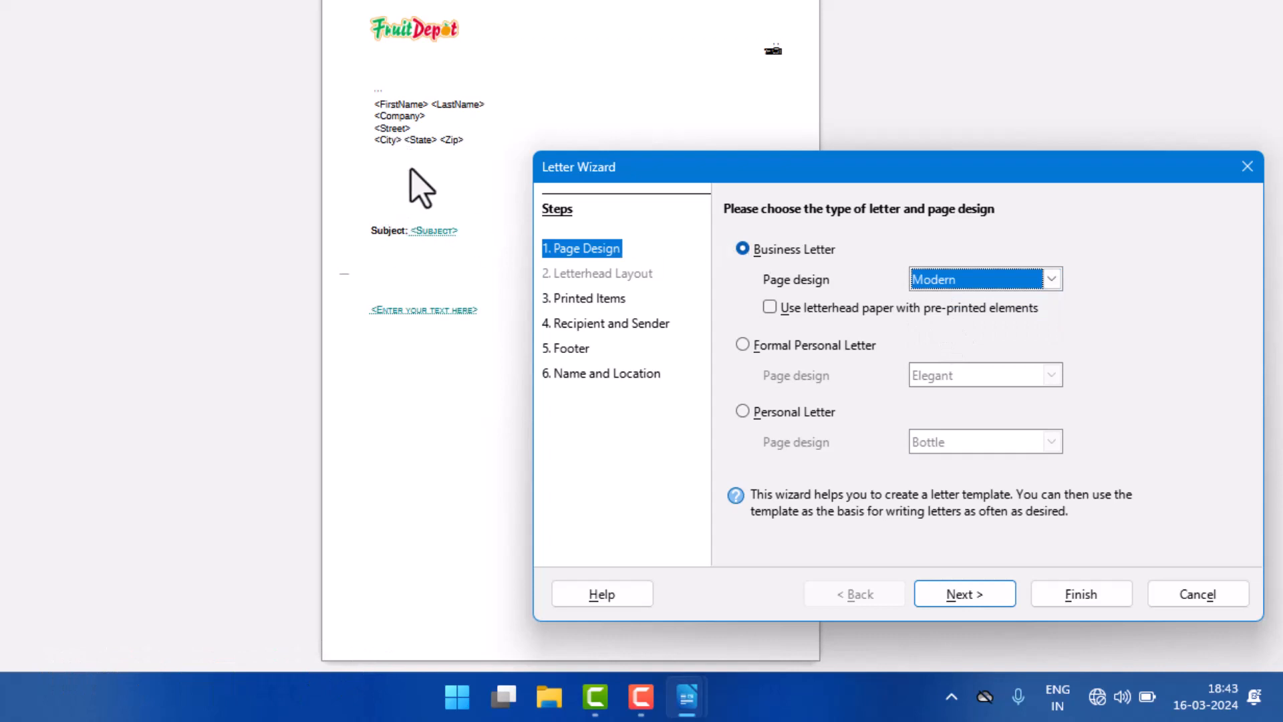
click(995, 279)
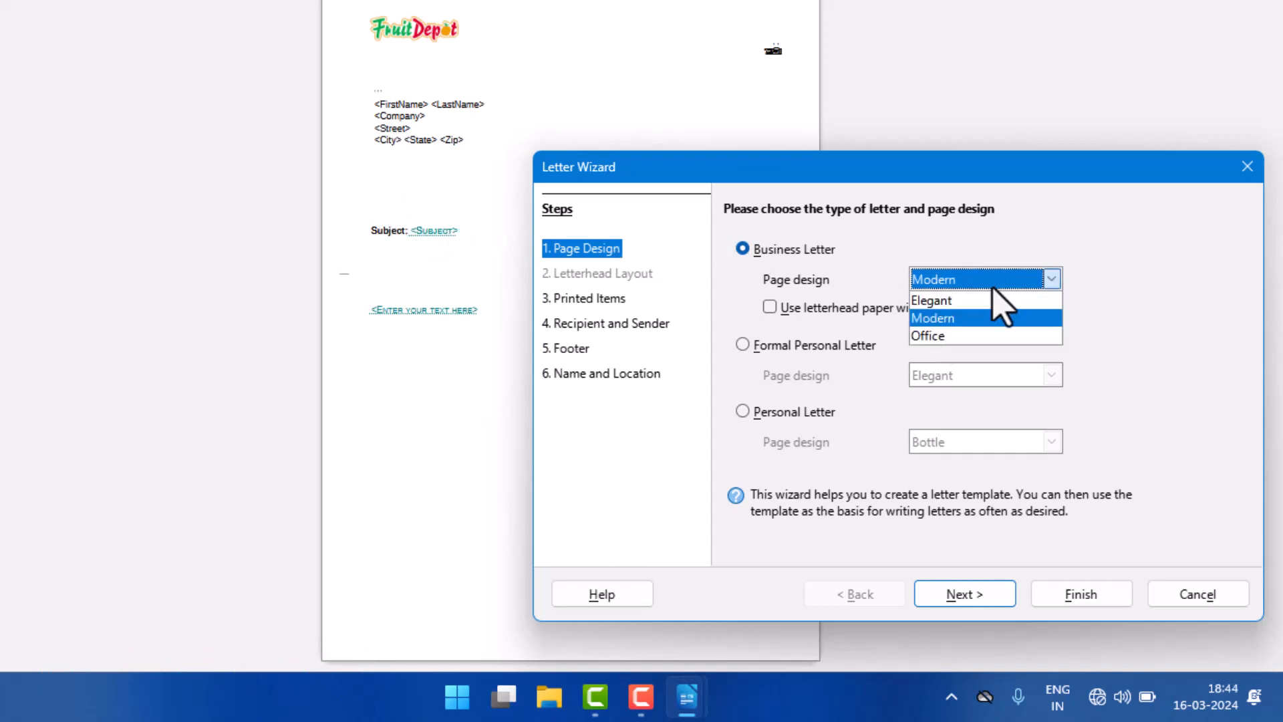
click(936, 336)
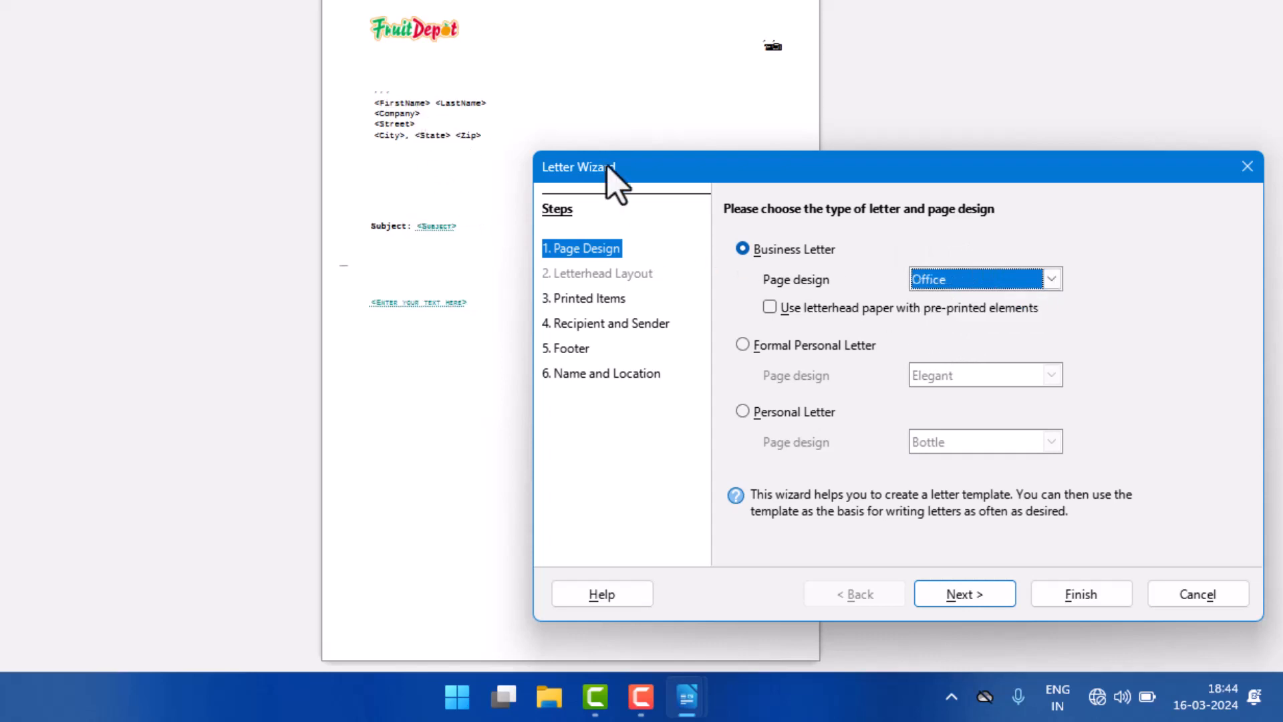
click(967, 284)
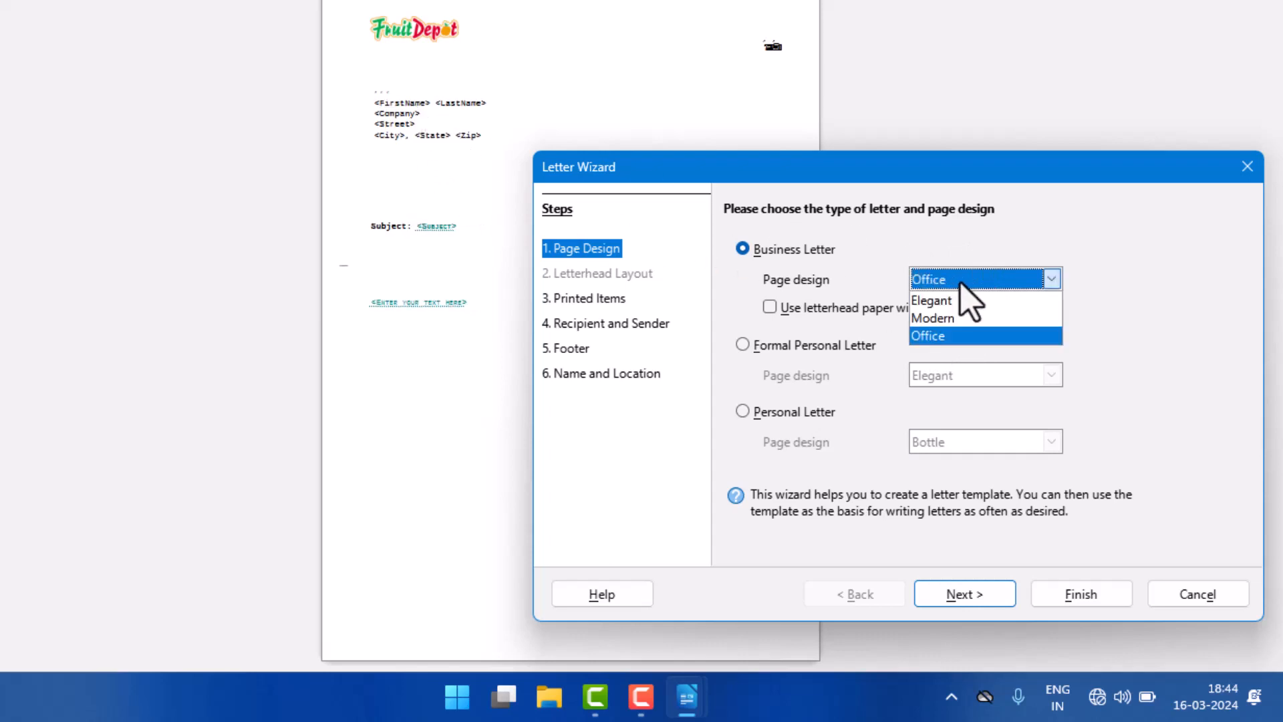
click(965, 300)
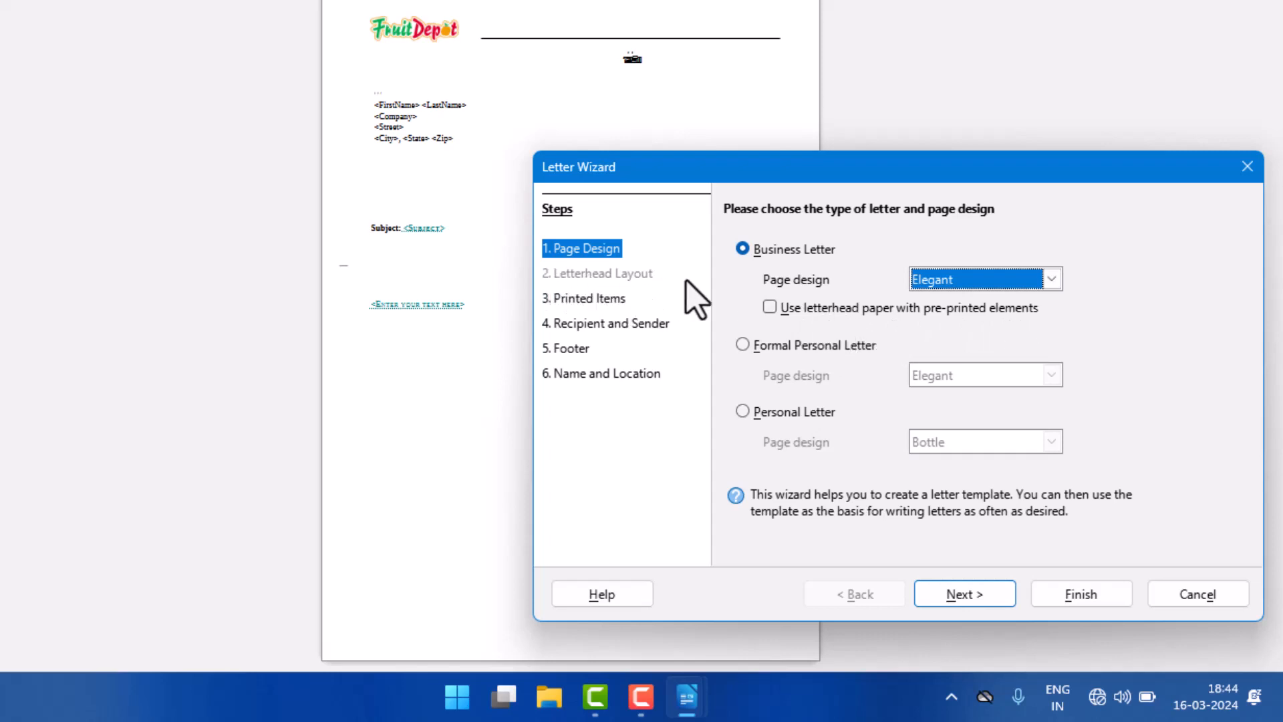
Step: Try the letterhead paper with pre-printed elements, turn it off again and continue to the Printed Items step
click(770, 306)
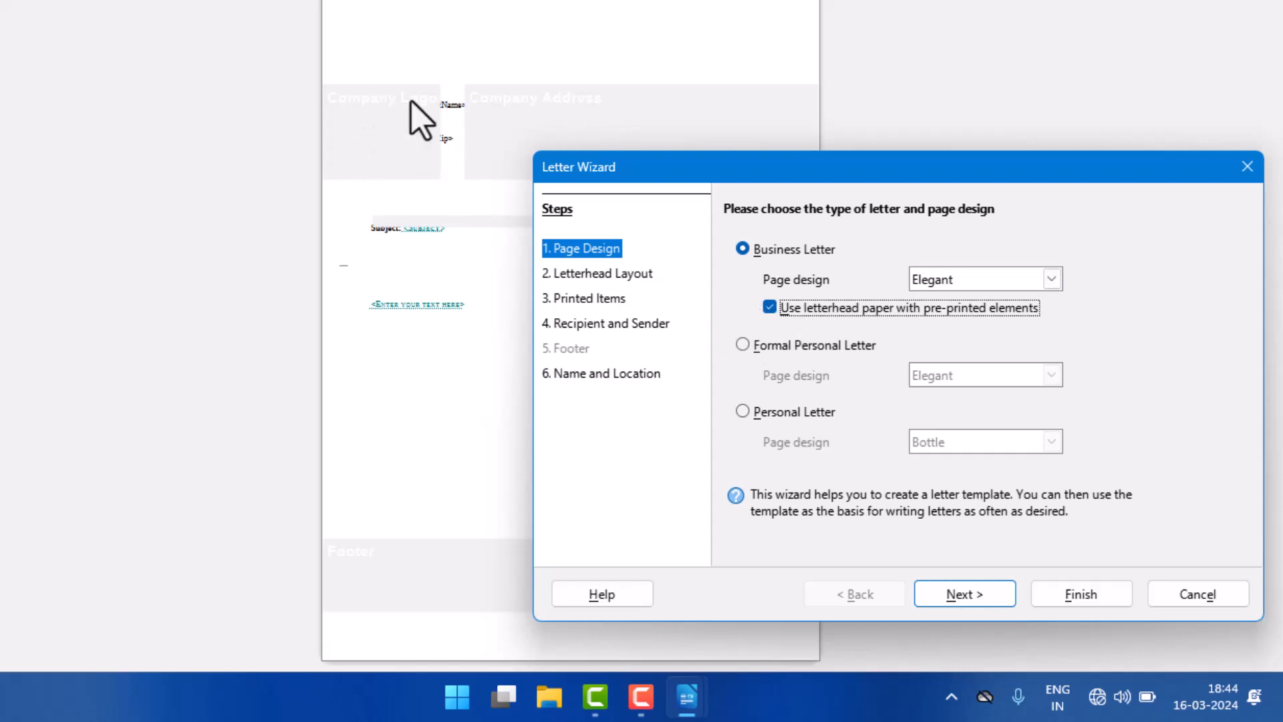
click(769, 307)
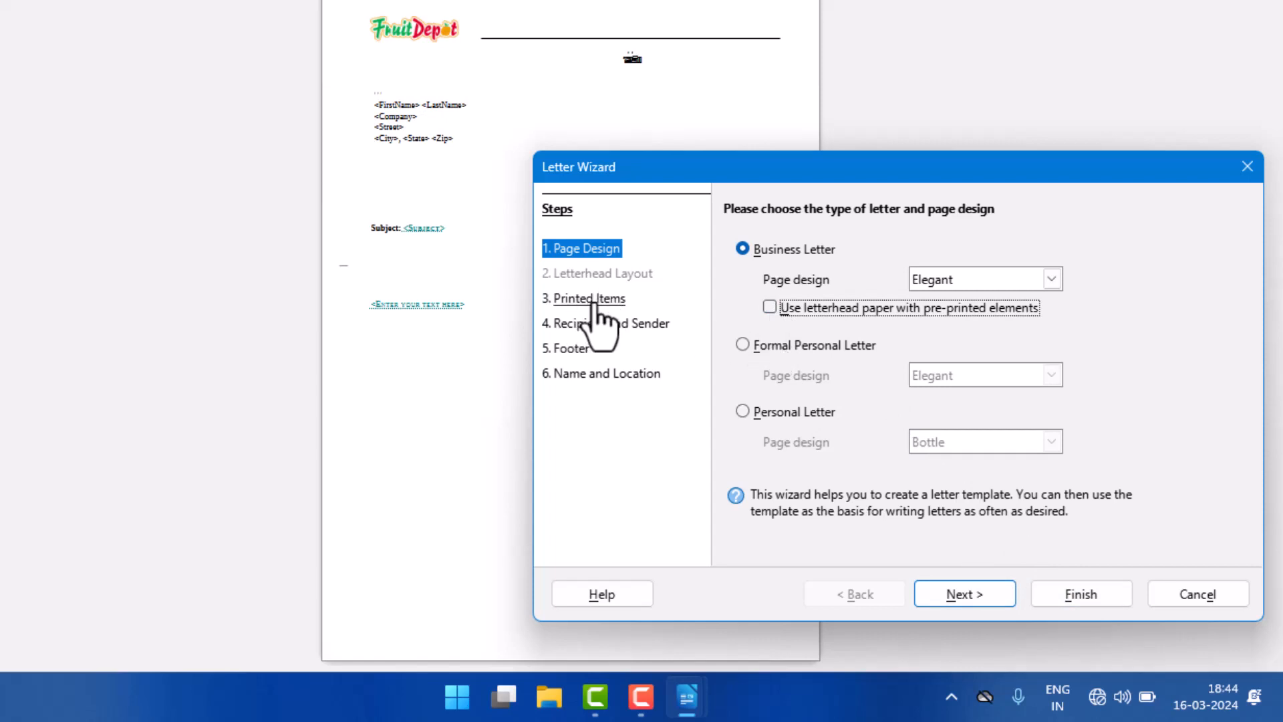
click(967, 599)
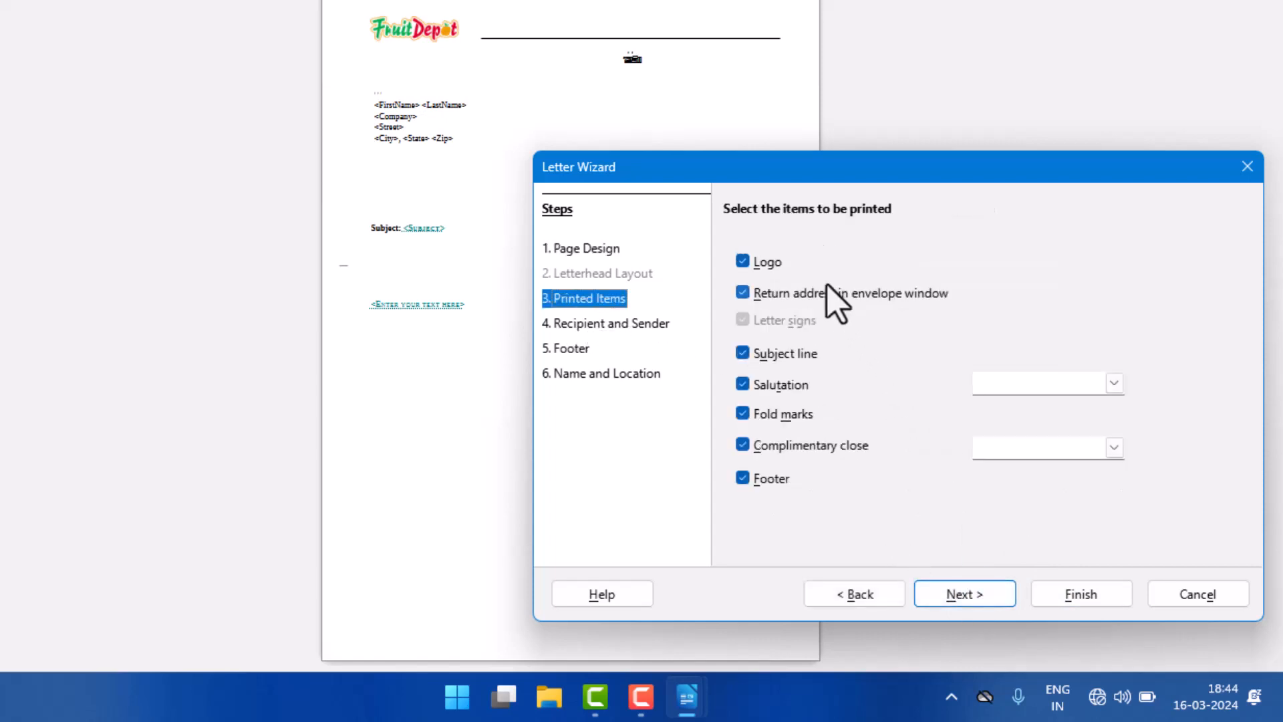
Step: Turn the logo and the return address in the envelope window off and on again
click(743, 262)
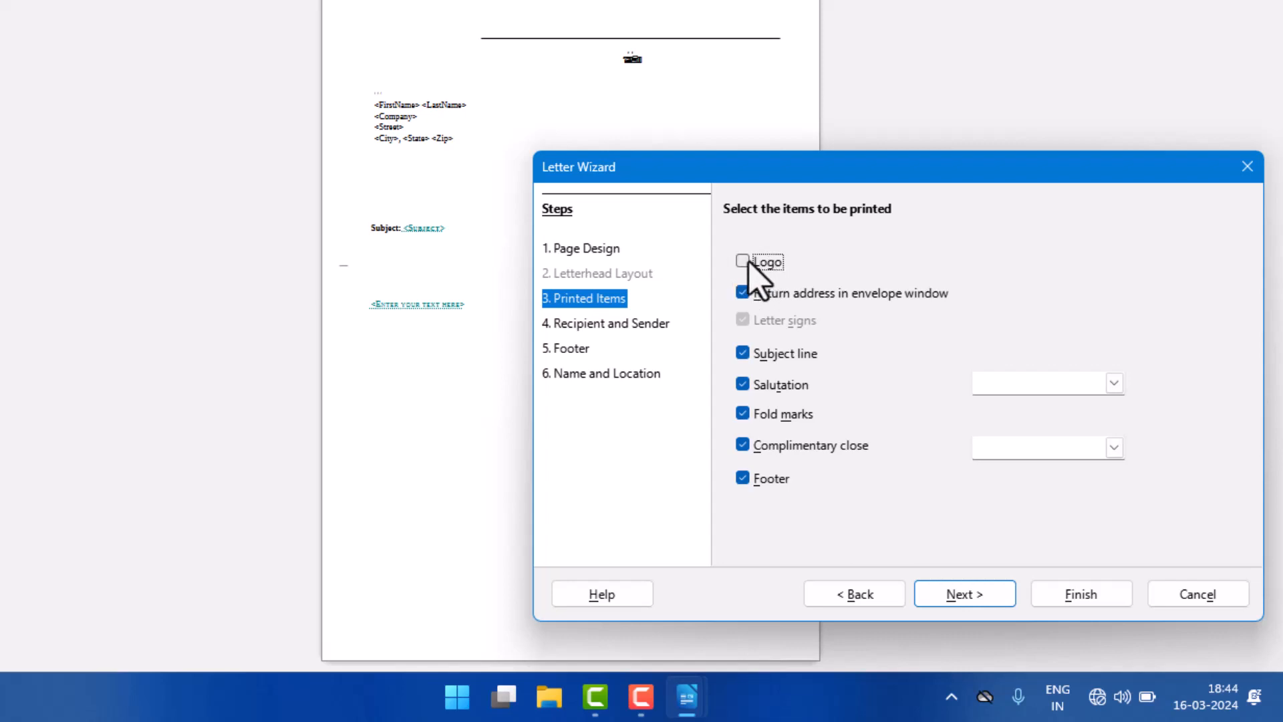
click(745, 262)
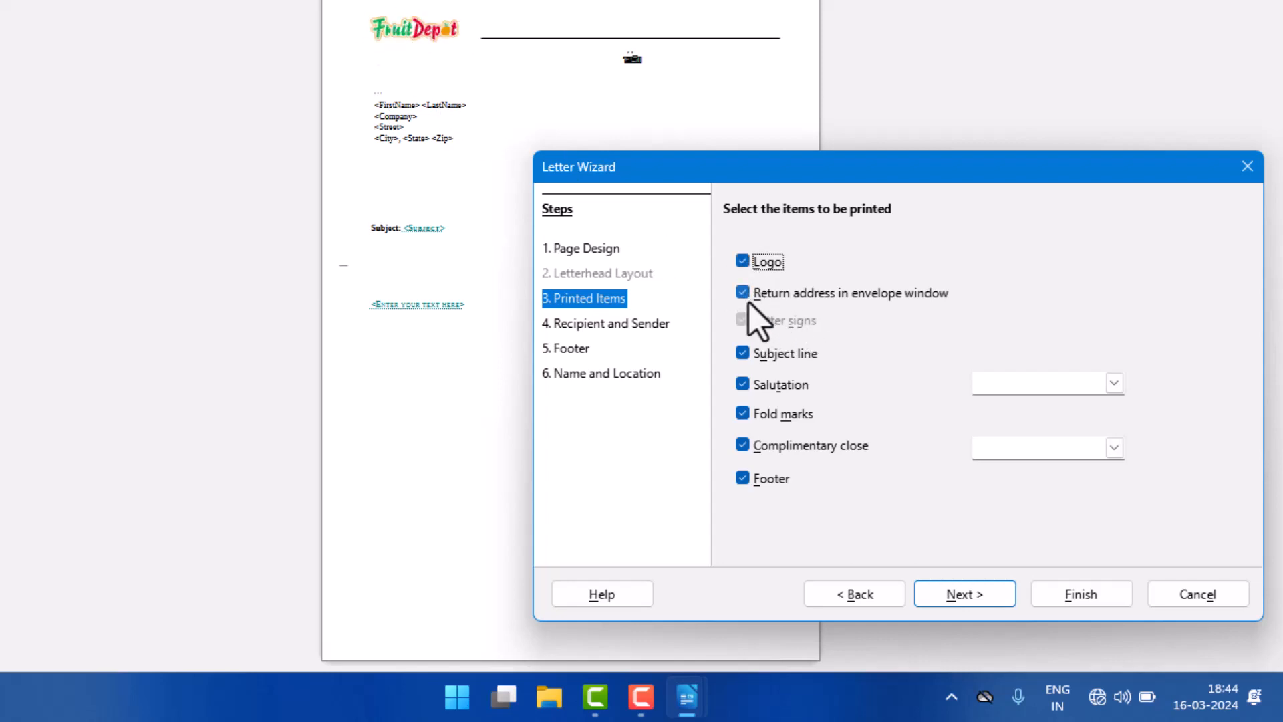
click(811, 299)
click(810, 299)
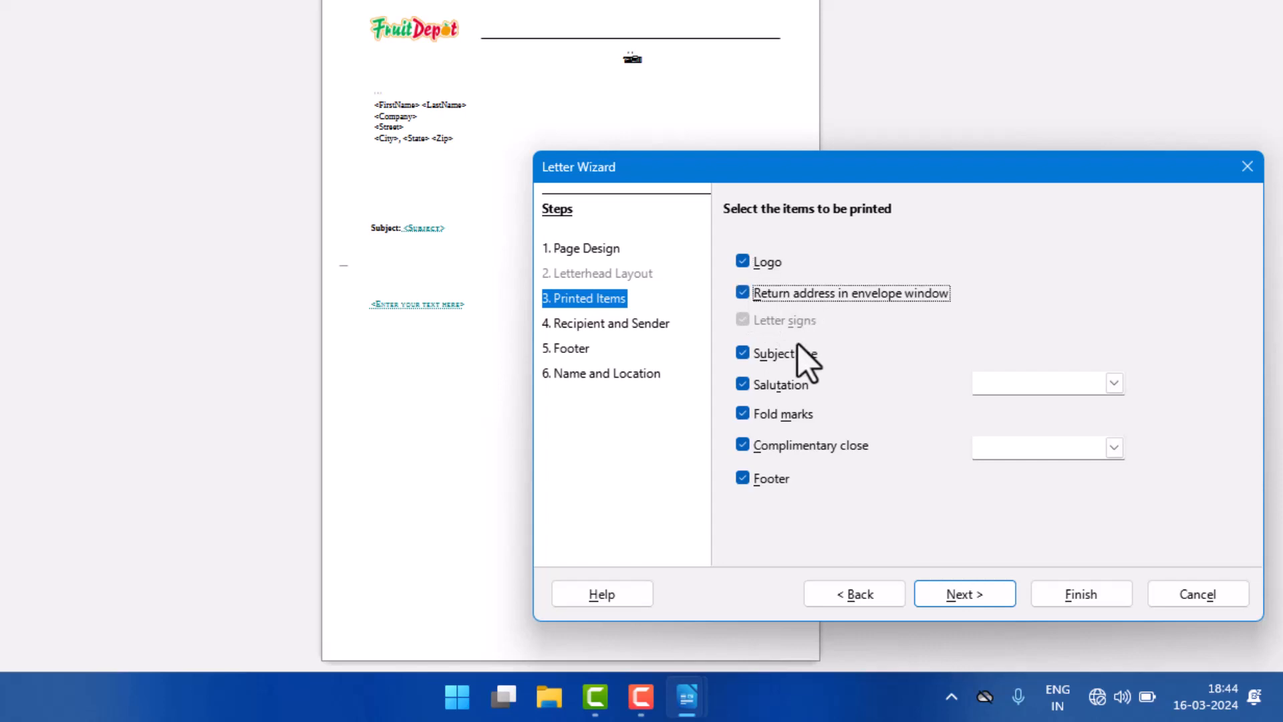
Step: Exclude the subject line, salutation and fold marks from the printed items, and include all three again
click(797, 354)
click(787, 386)
click(787, 414)
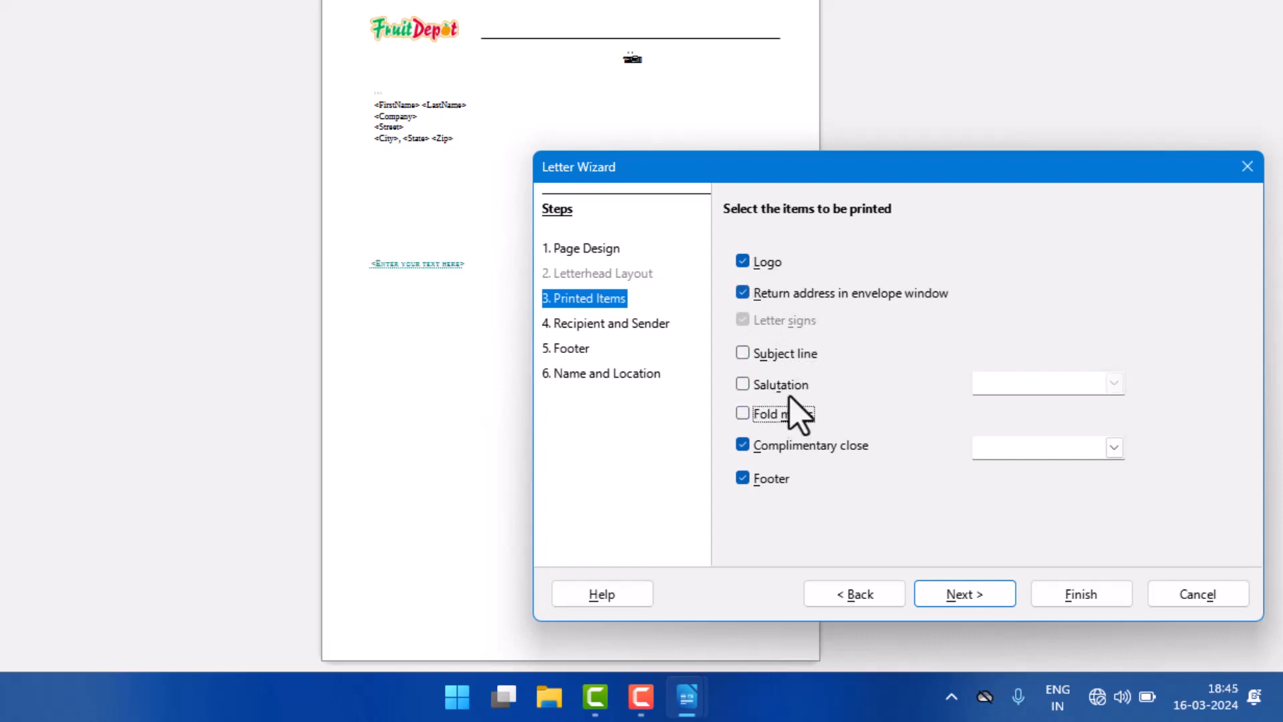
click(790, 355)
click(786, 385)
click(782, 415)
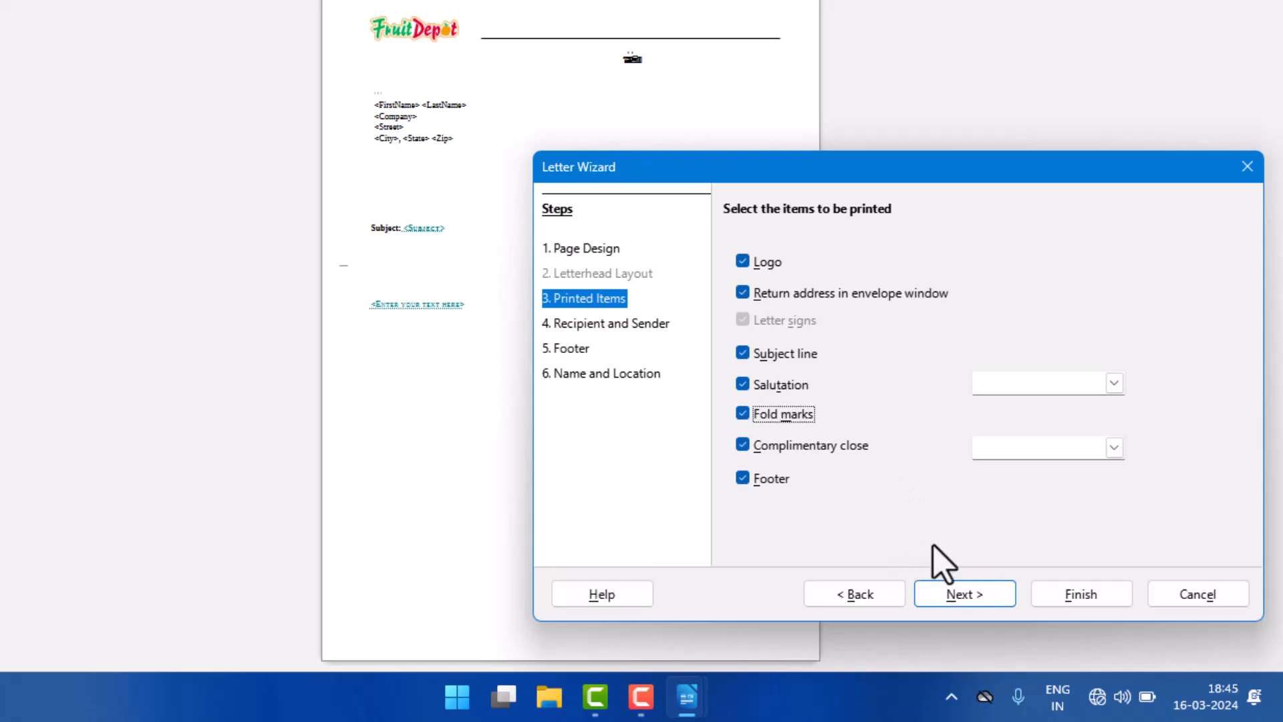
Step: Specify a new sender address with the name BFS and fill in the street field, leaving the ZIP code, state and city empty
click(988, 601)
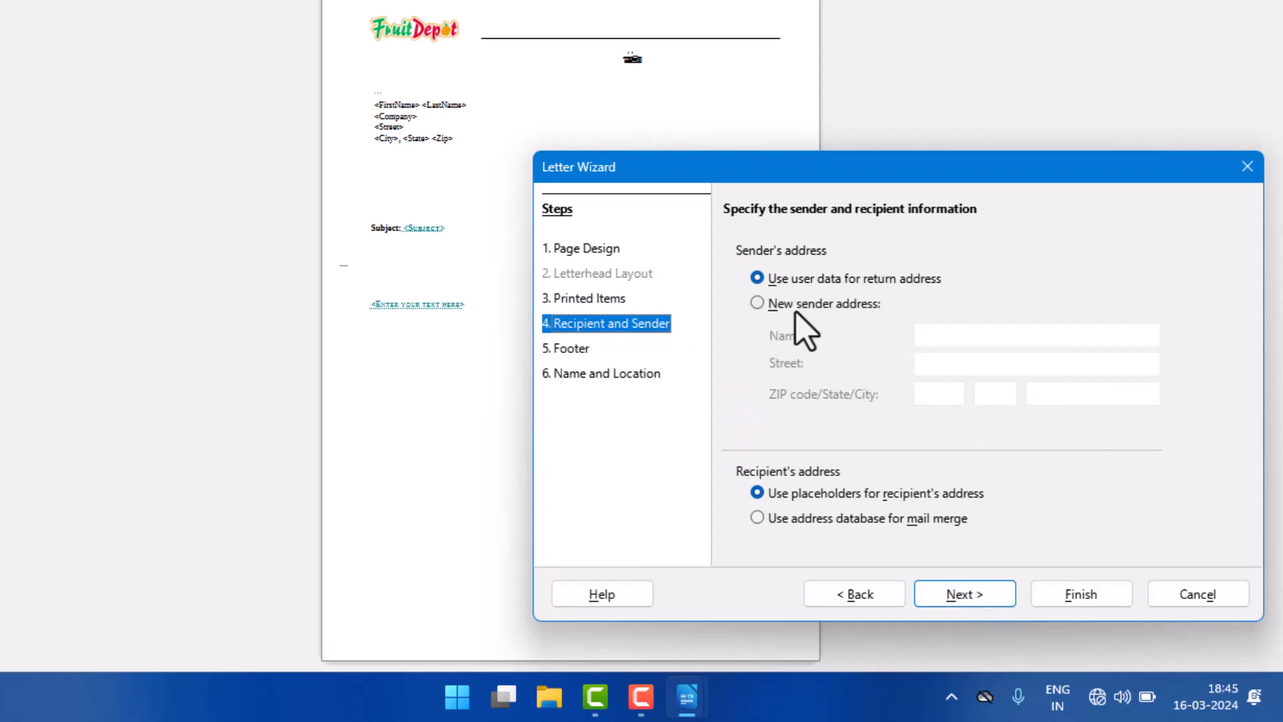
click(844, 304)
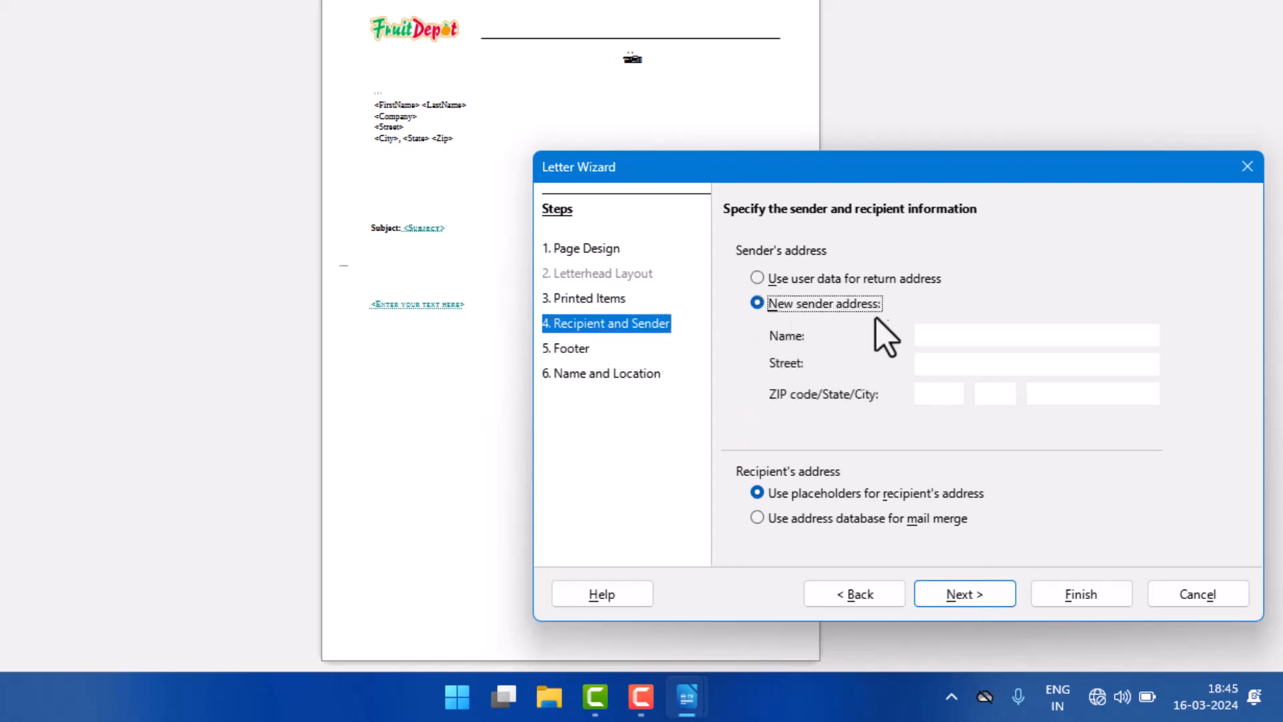
click(939, 336)
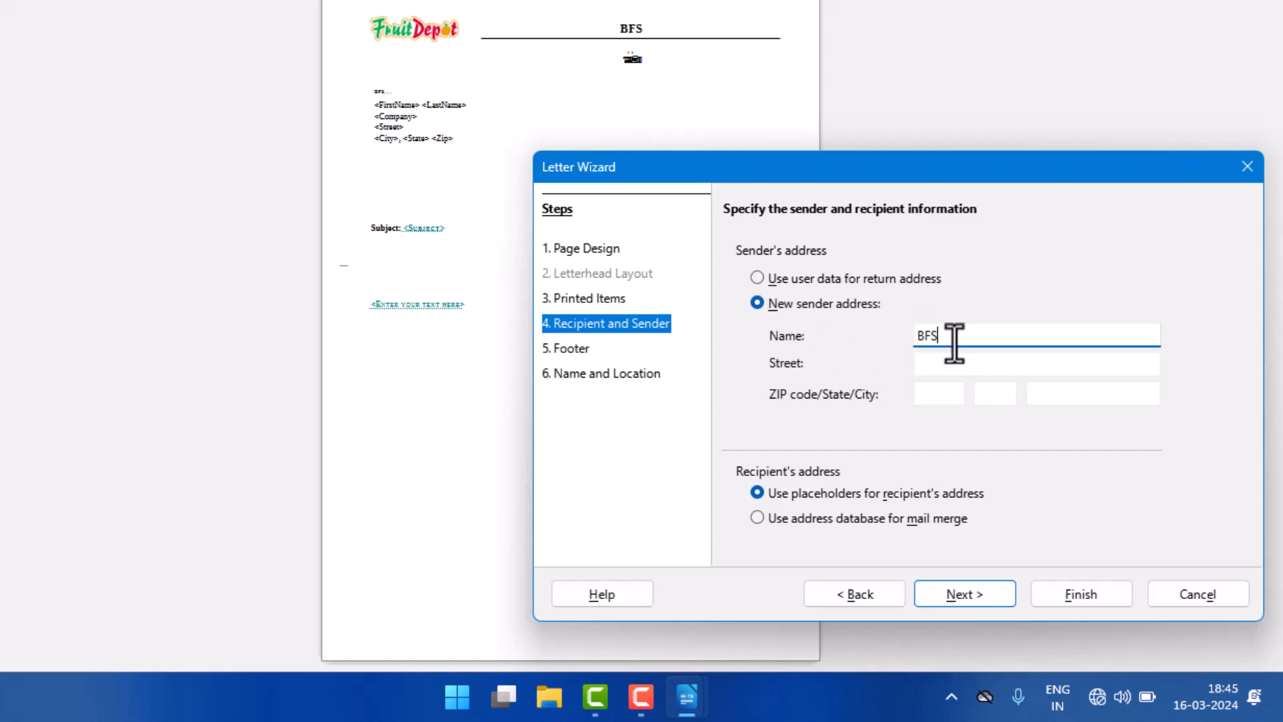
key(Tab)
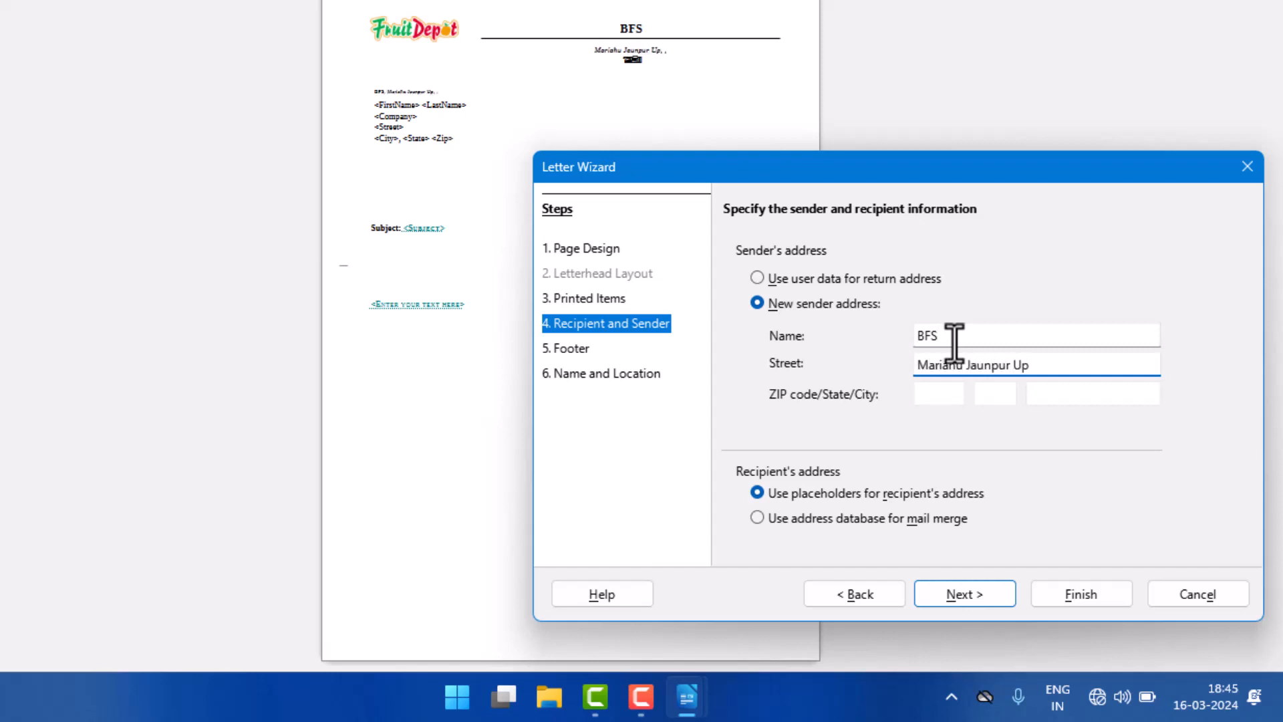
key(Tab)
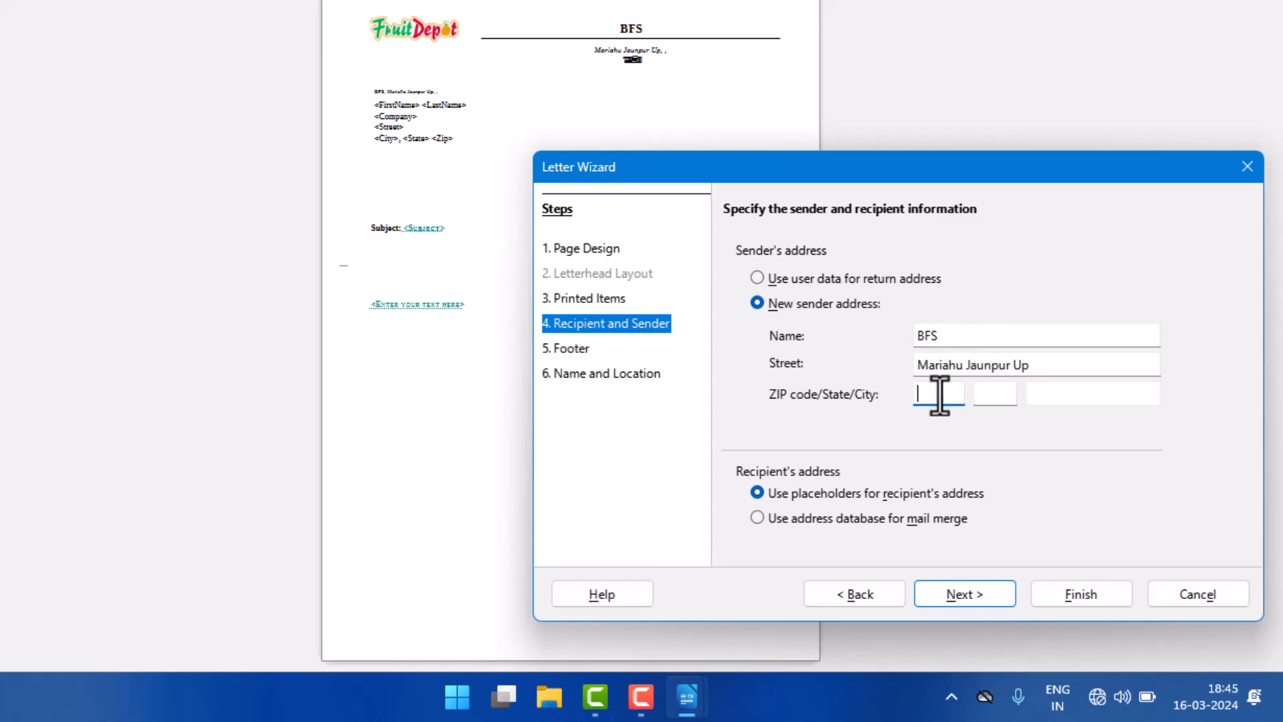
Step: Enter "Copywrite by BFS" as the letter's footer with the page number included, and continue to Name and Location
click(976, 595)
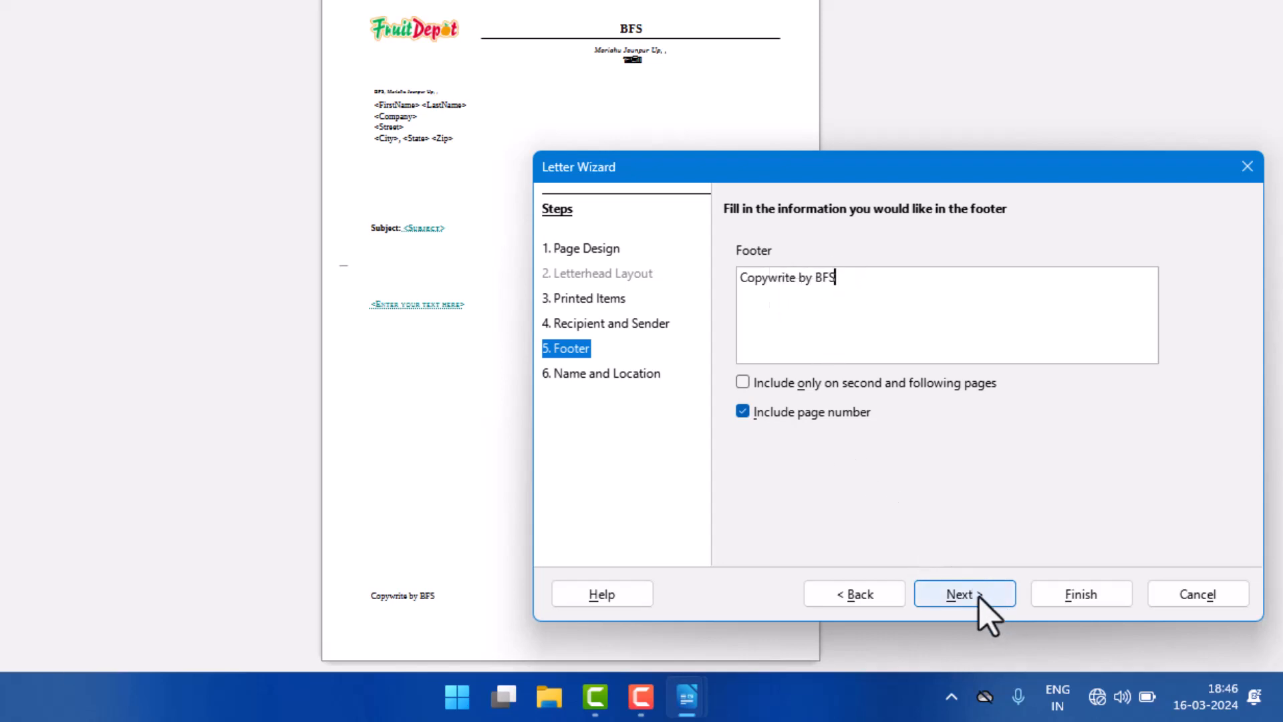
click(997, 600)
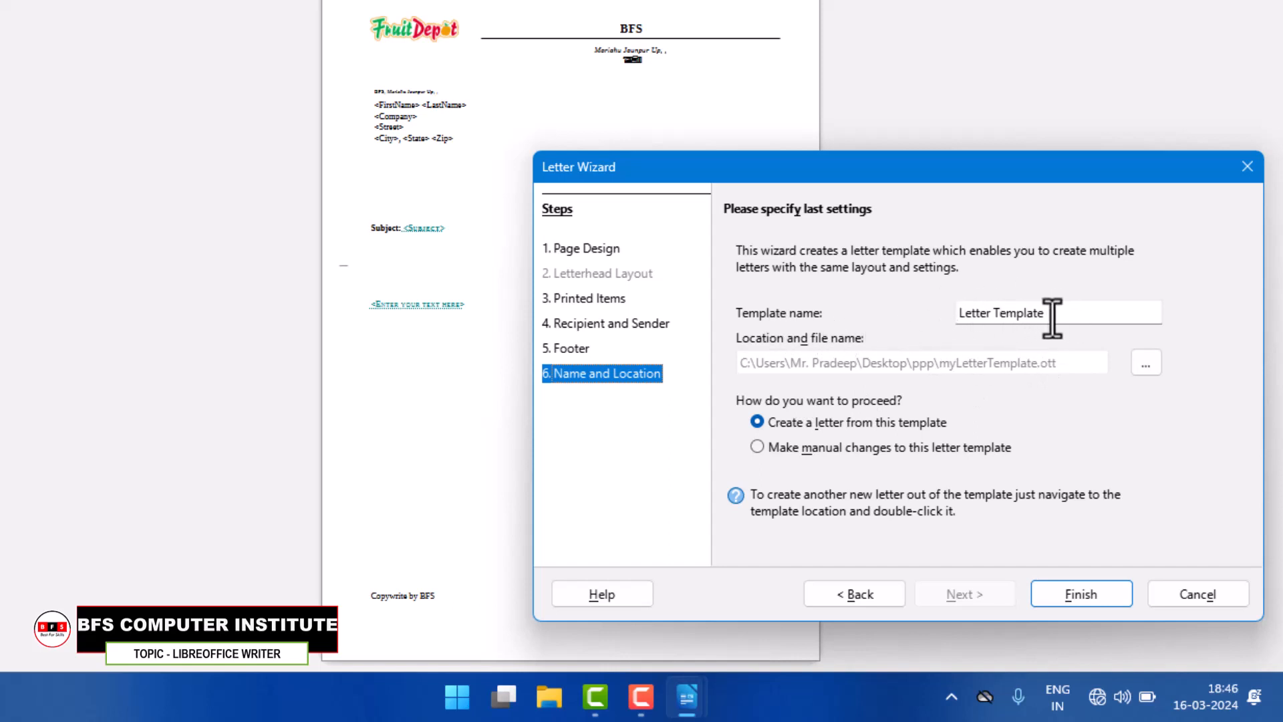
Step: Name the template BFS Template and finish the wizard with a letter created from it, overwriting the existing template file
drag(1051, 314, 880, 332)
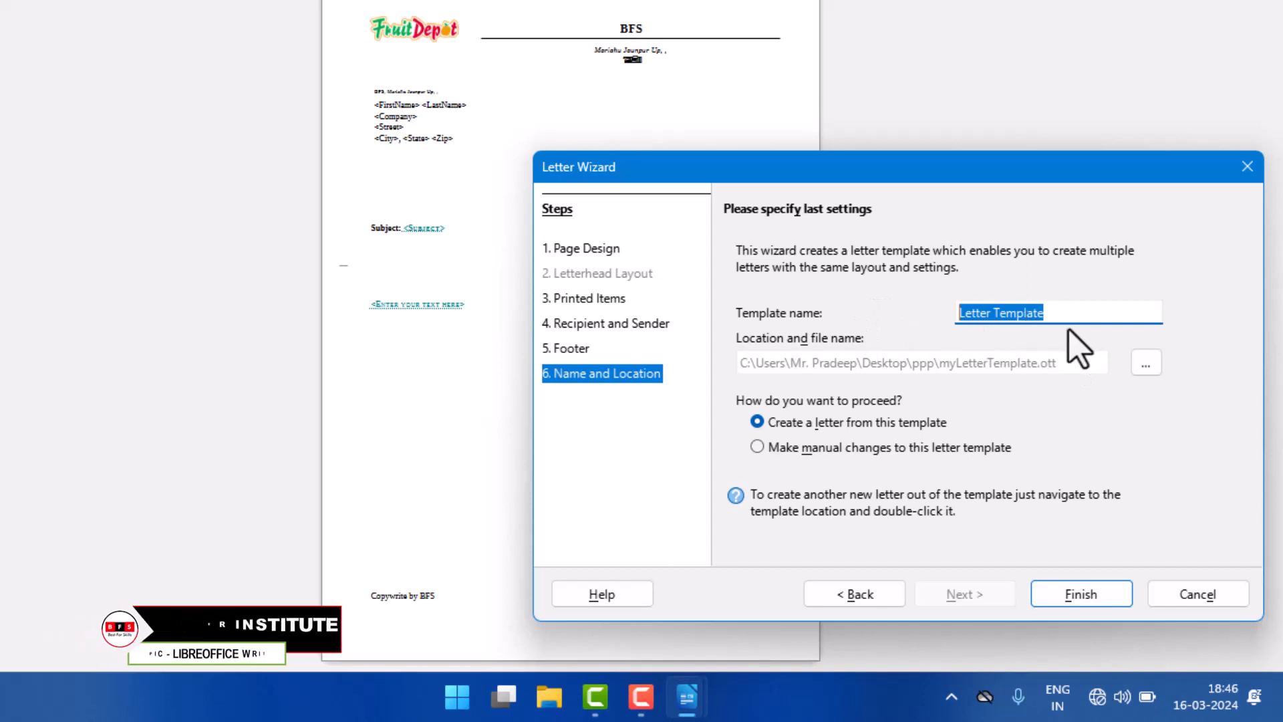
click(972, 314)
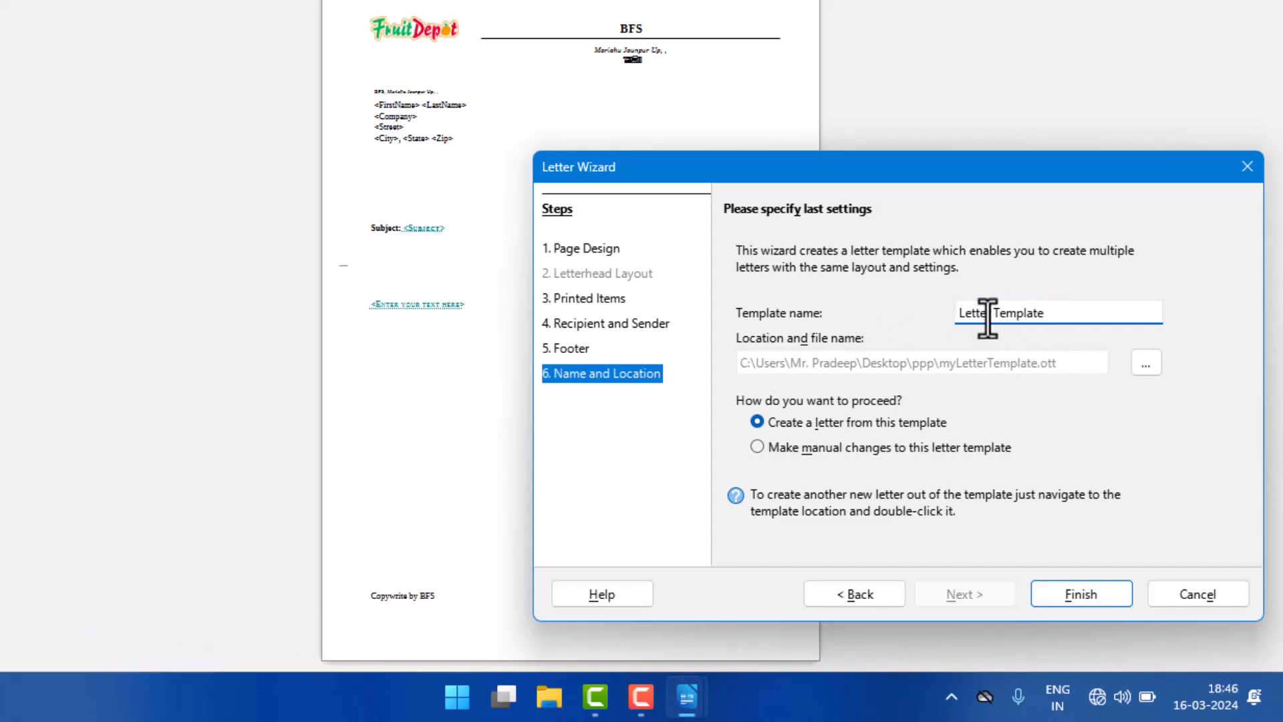
drag(987, 314, 943, 310)
click(1089, 598)
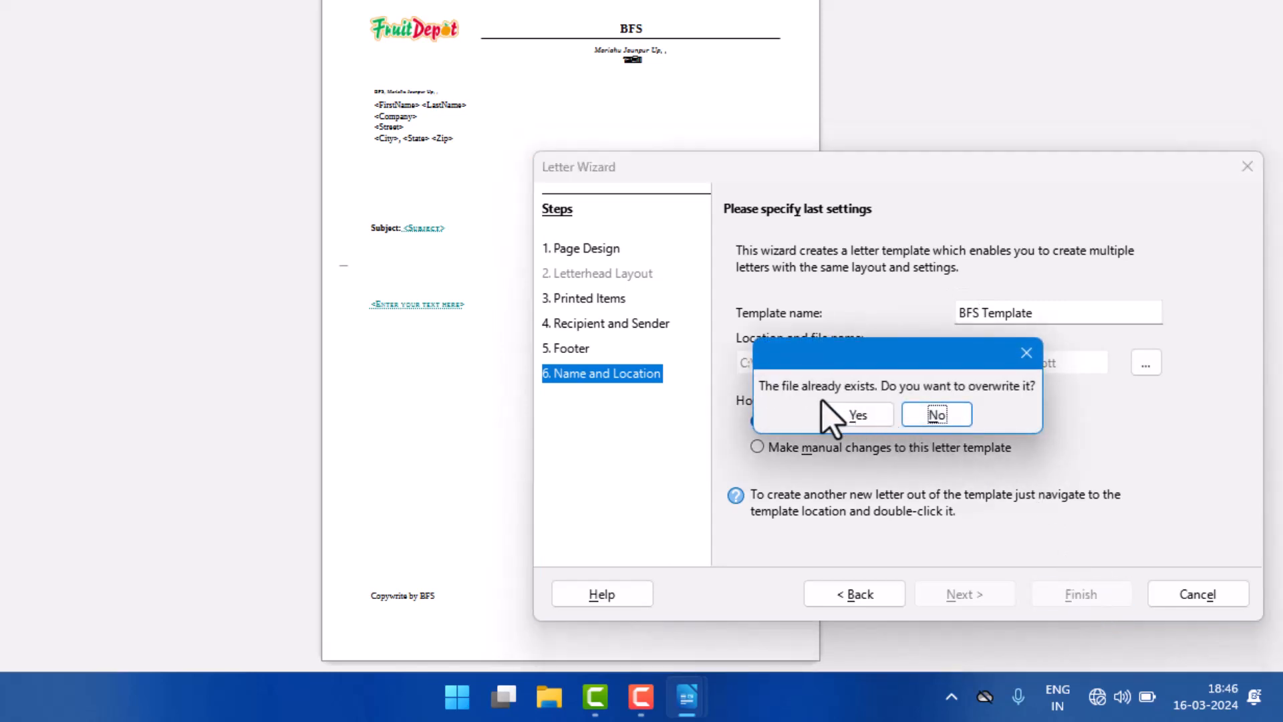
drag(773, 387, 1014, 387)
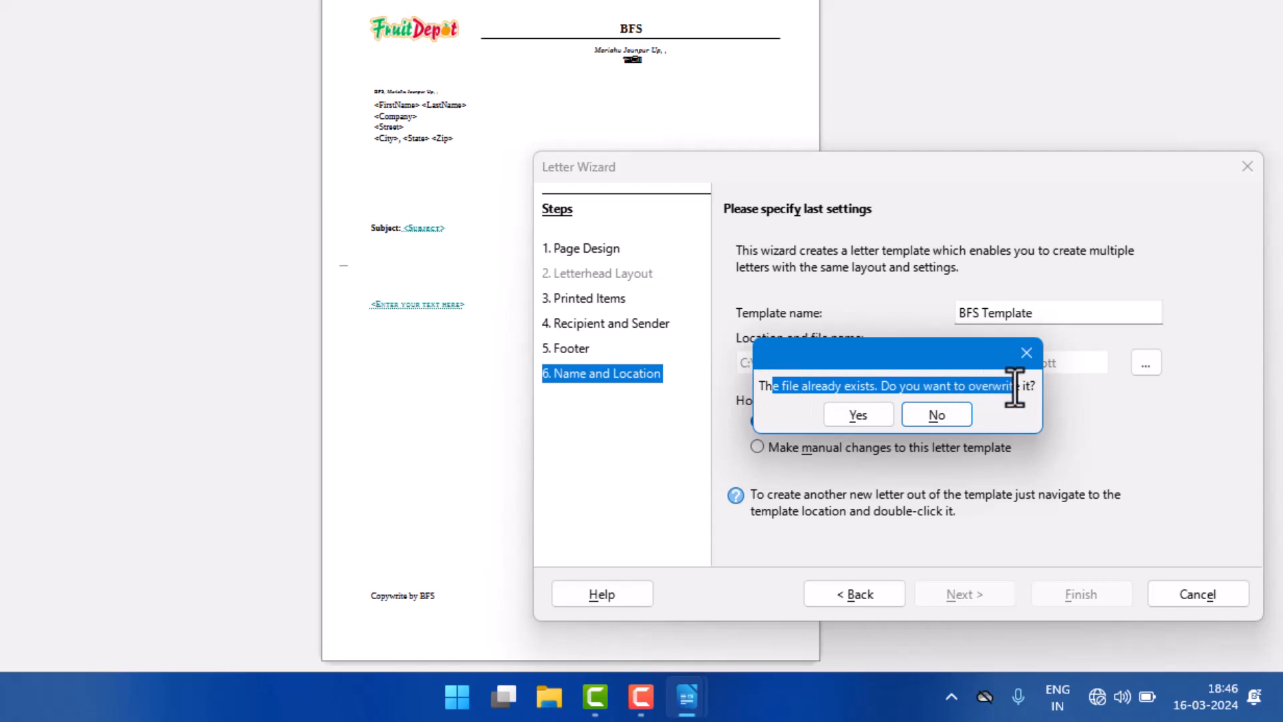
click(861, 419)
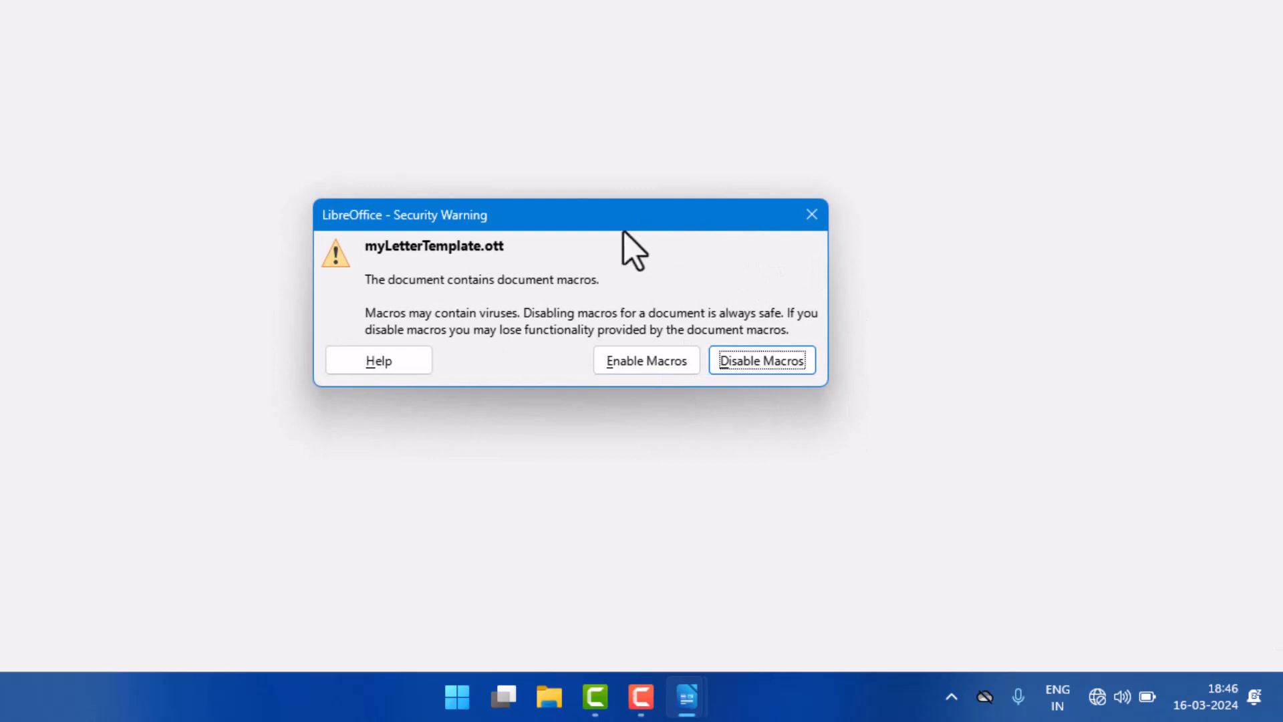
Step: Open the generated letter with its macros disabled and review the letterhead and recipient address block
drag(364, 252, 538, 253)
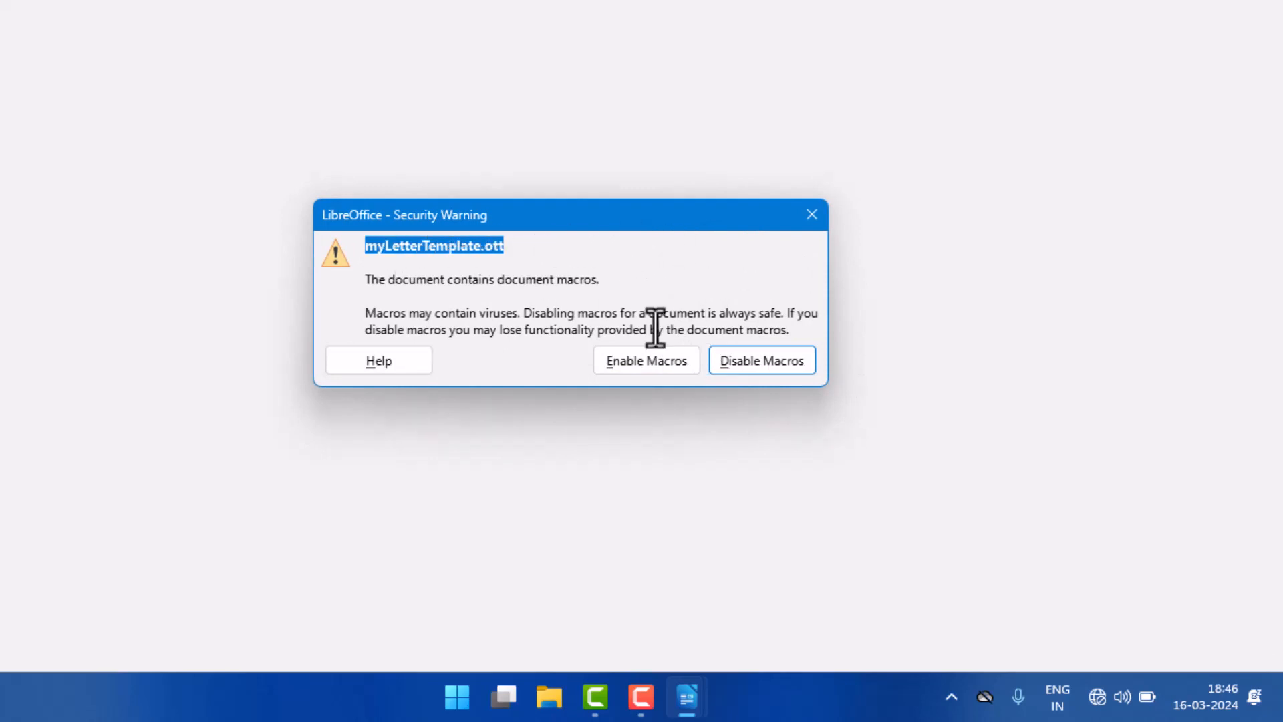
click(759, 369)
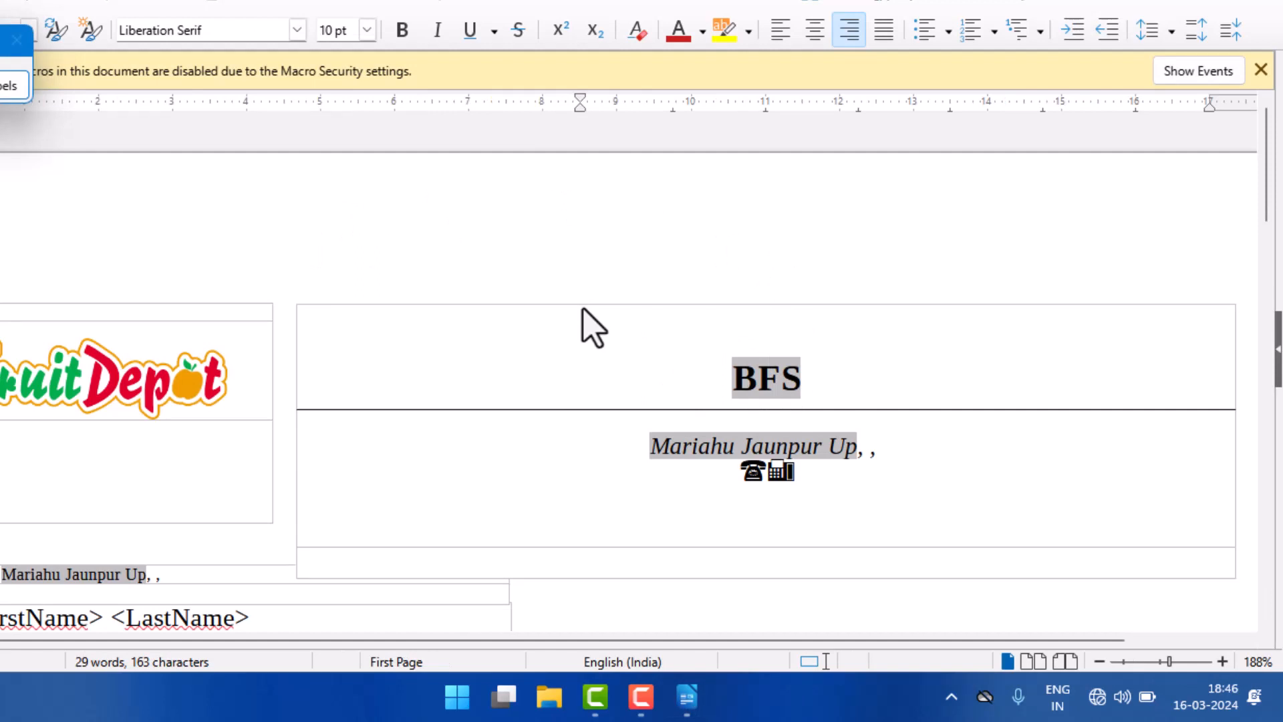
scroll(576, 342, down, 5)
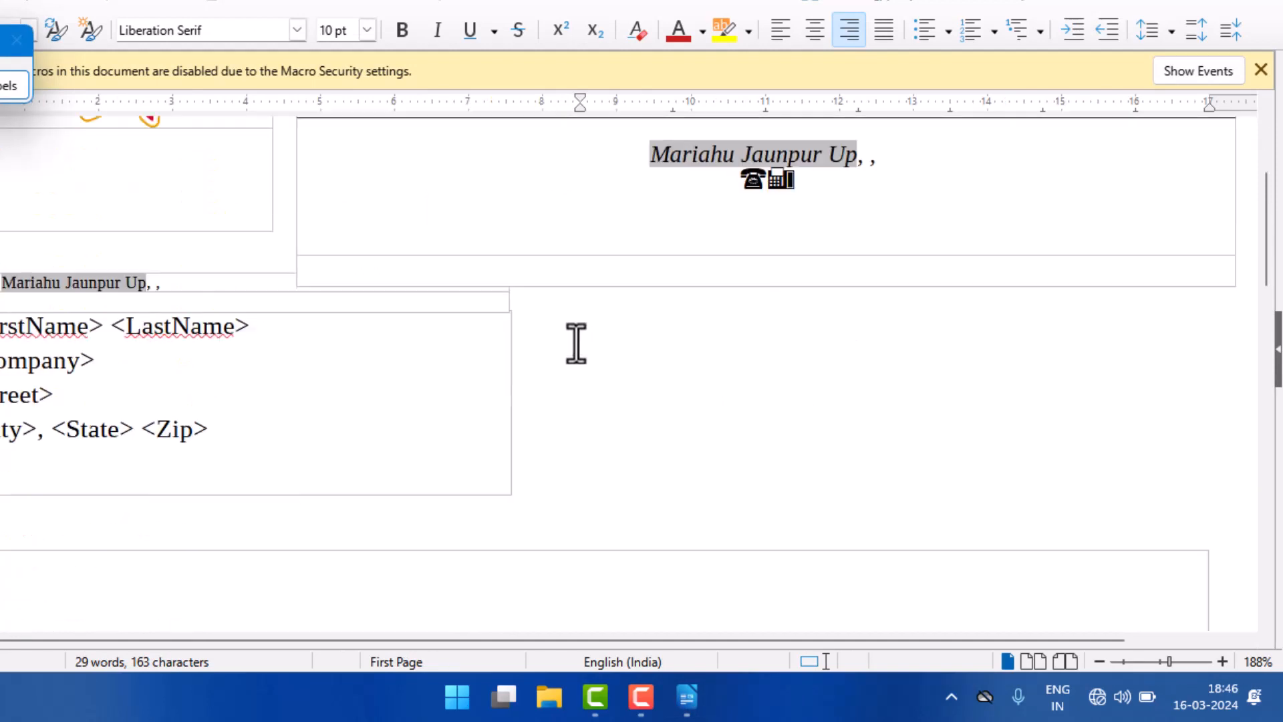
scroll(576, 342, up, 3)
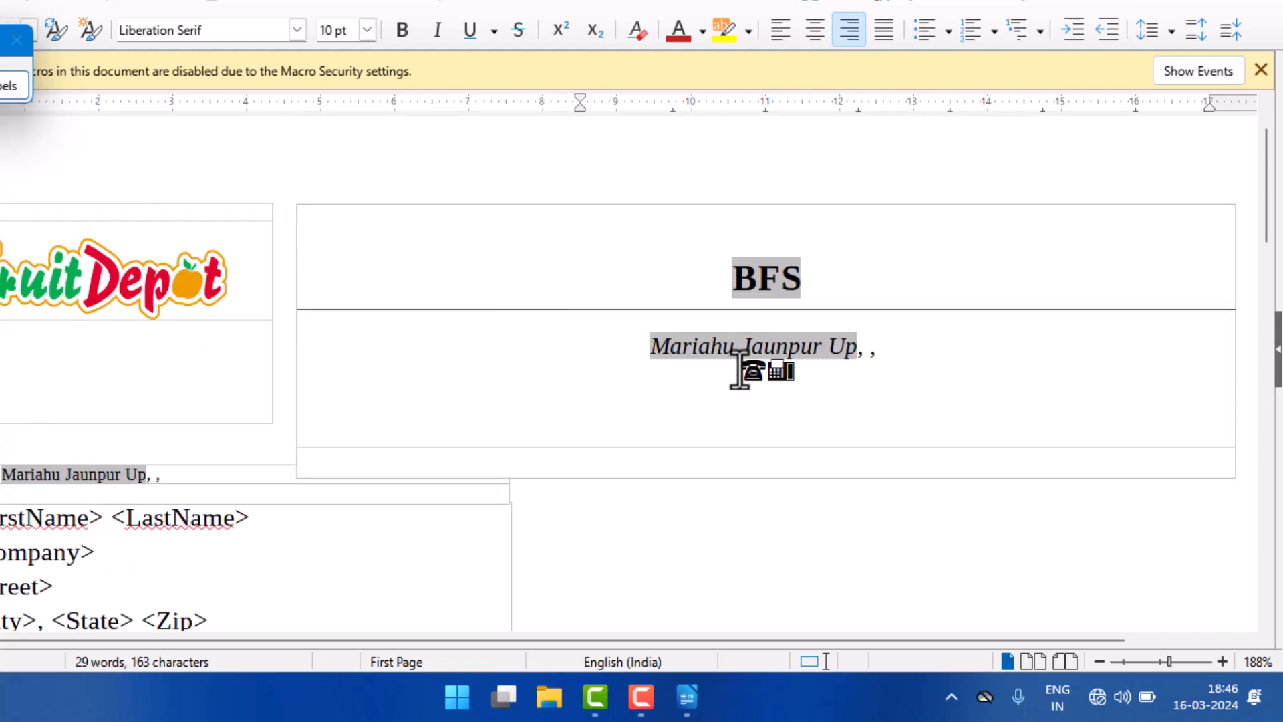
click(1099, 662)
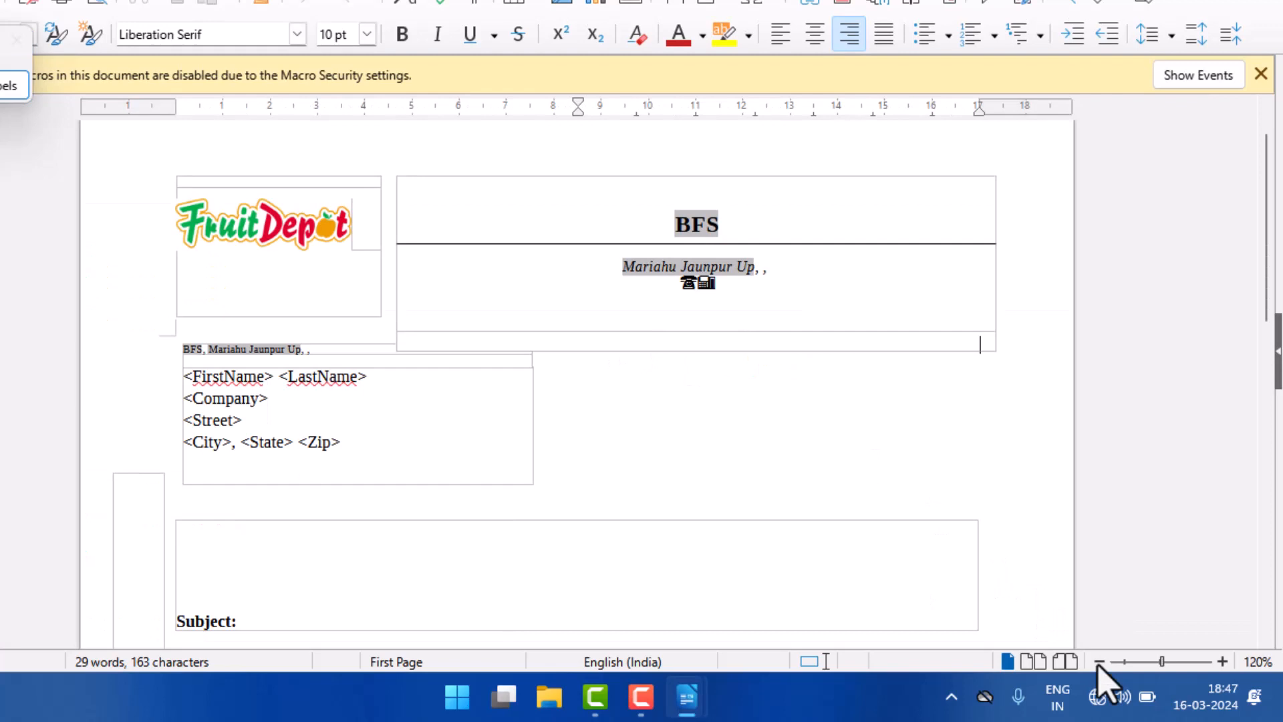
Step: Examine the generated letter from its letterhead down to the footer text and page number
scroll(505, 392, up, 2)
scroll(505, 391, down, 1)
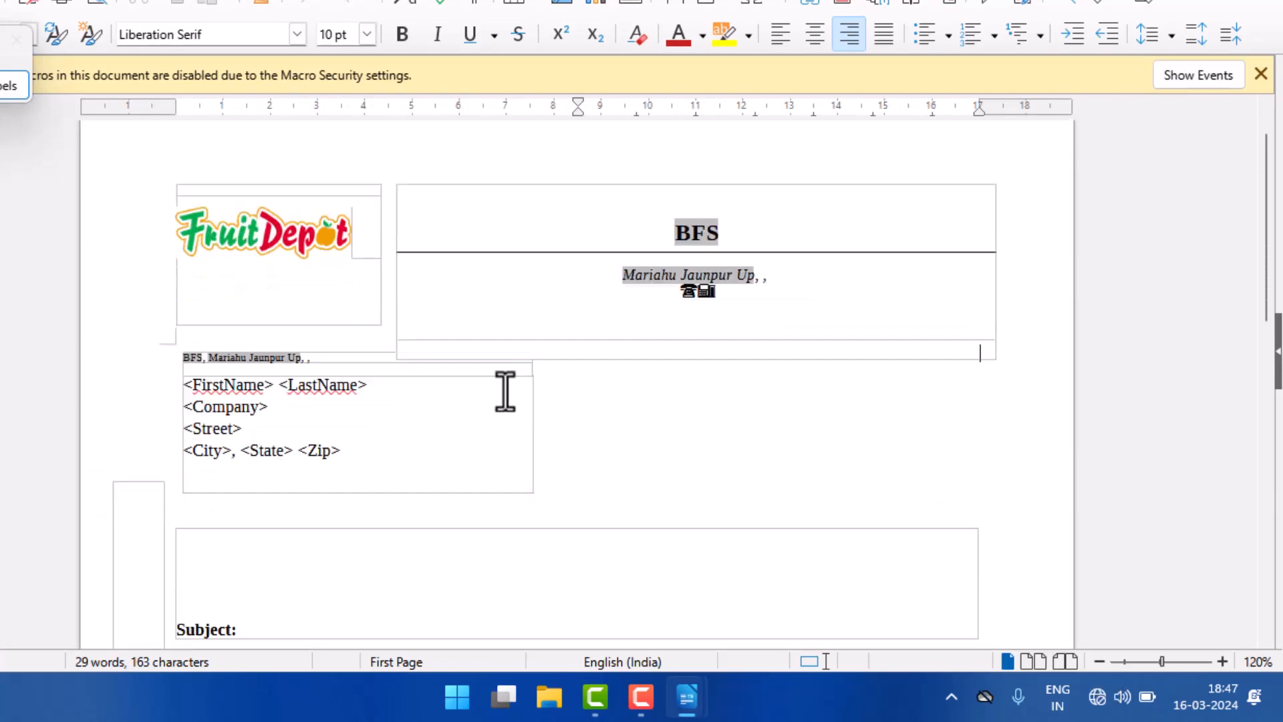
scroll(506, 391, down, 10)
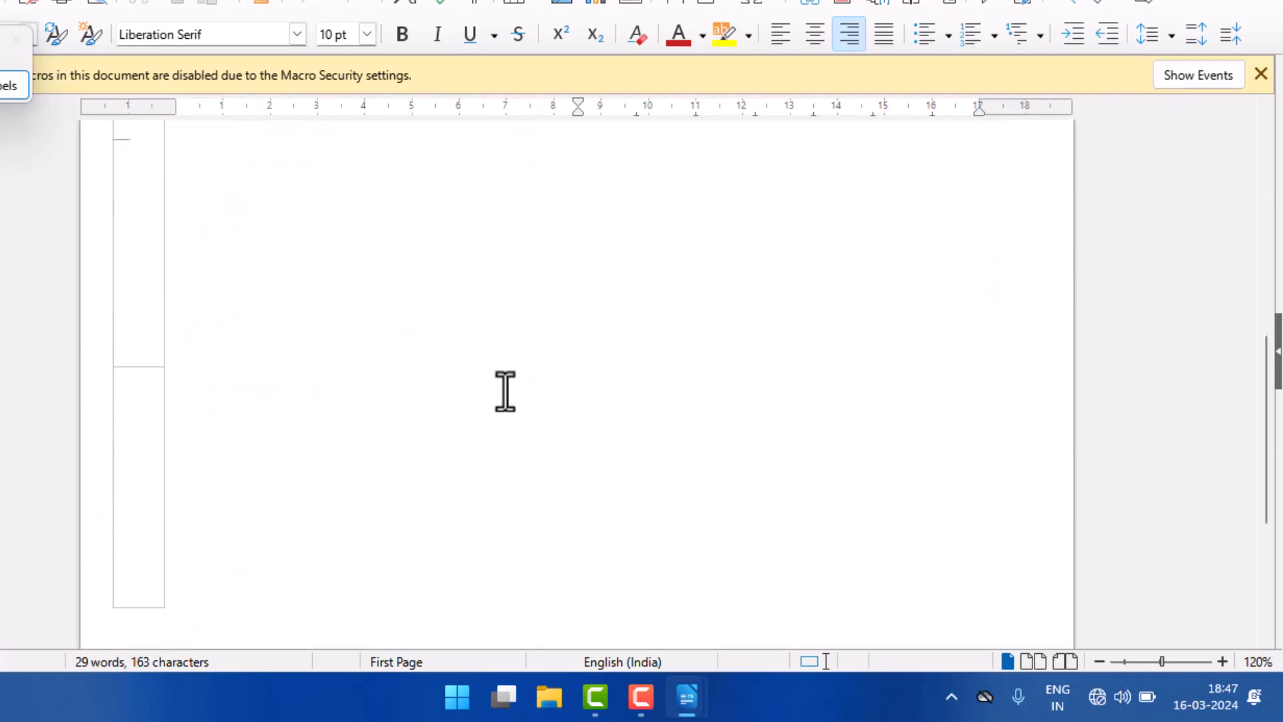
scroll(506, 392, down, 10)
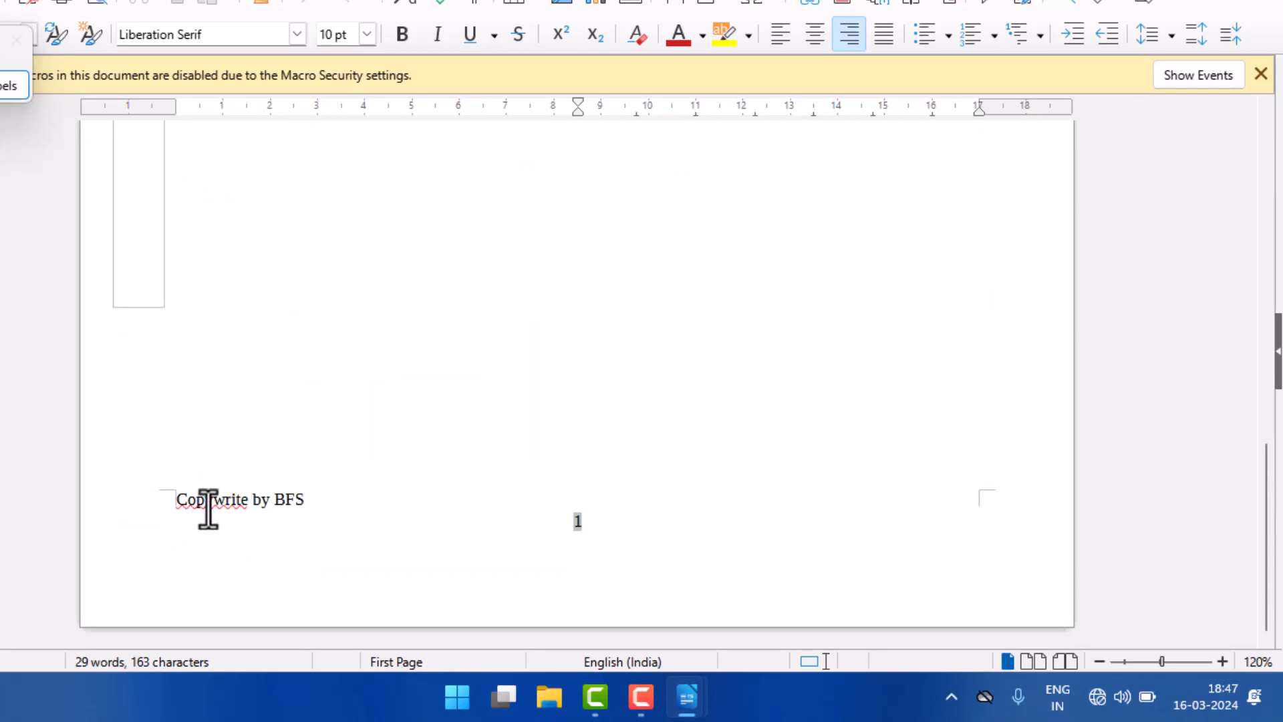
drag(177, 501, 315, 501)
scroll(437, 403, up, 5)
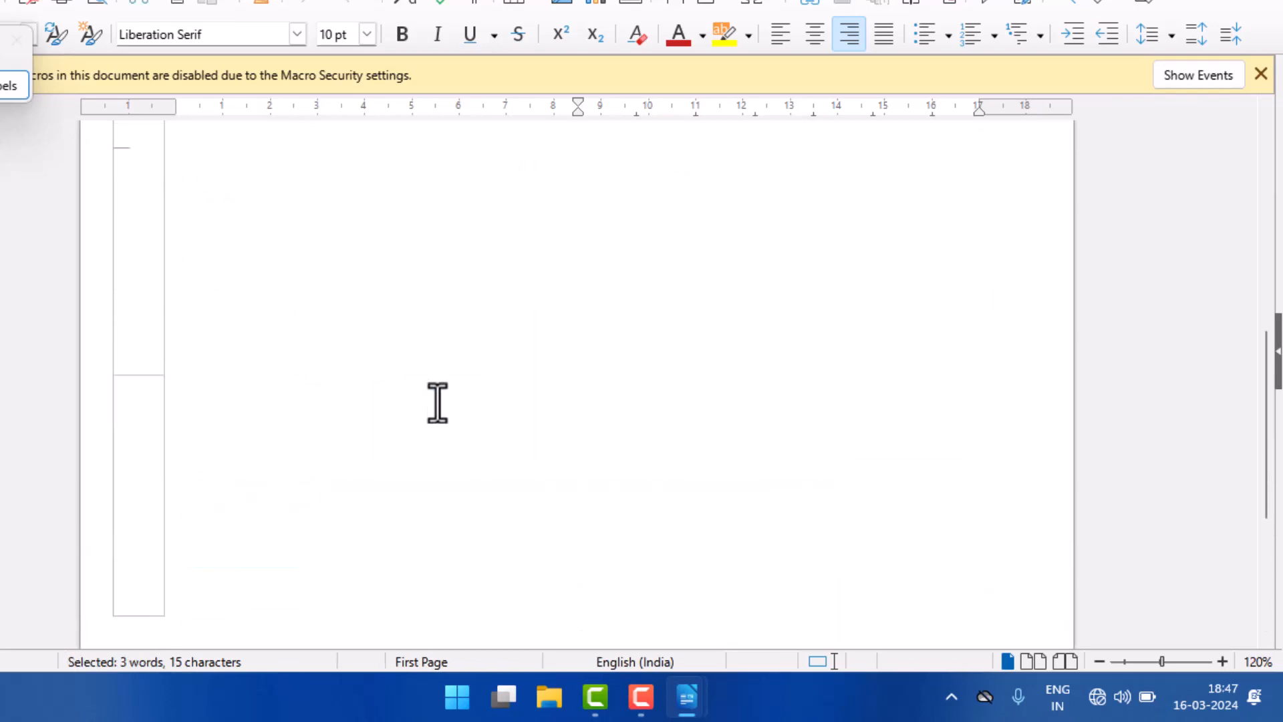
scroll(438, 403, up, 10)
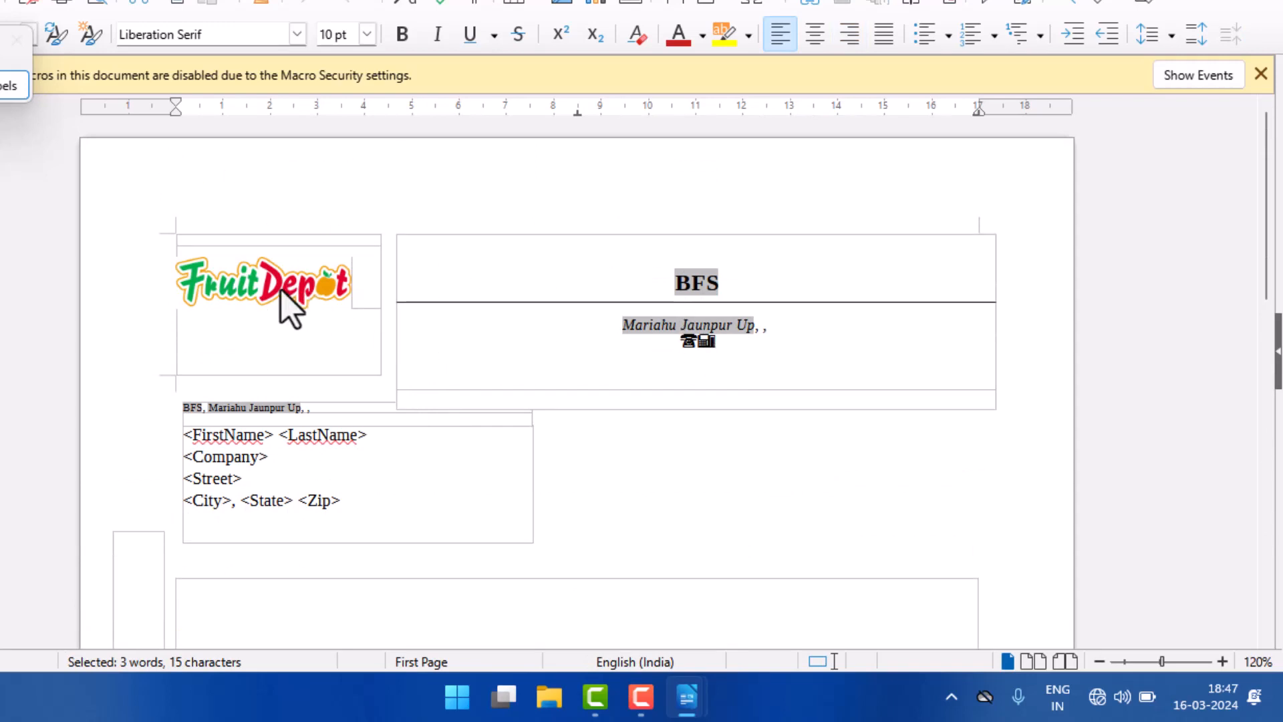
Step: Review the letter's logo, sender details, recipient placeholders, subject line and footer once more
scroll(280, 293, down, 10)
click(331, 306)
scroll(333, 311, up, 10)
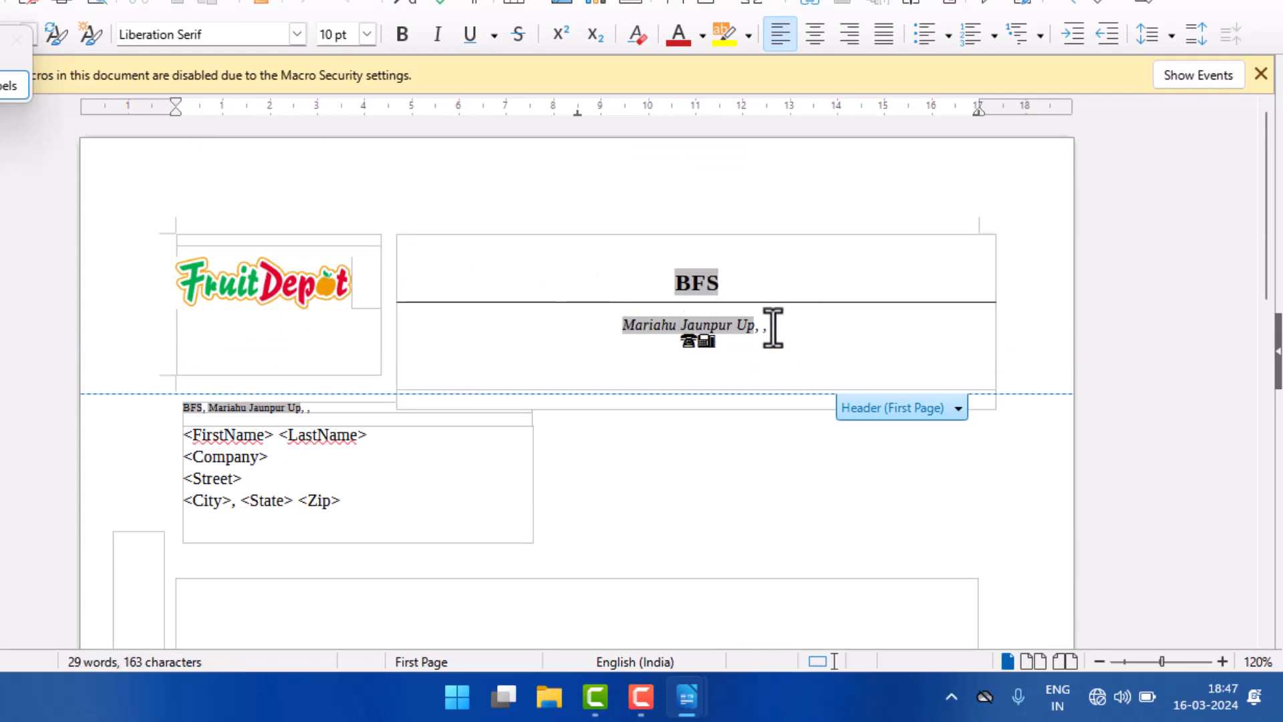
scroll(279, 445, down, 1)
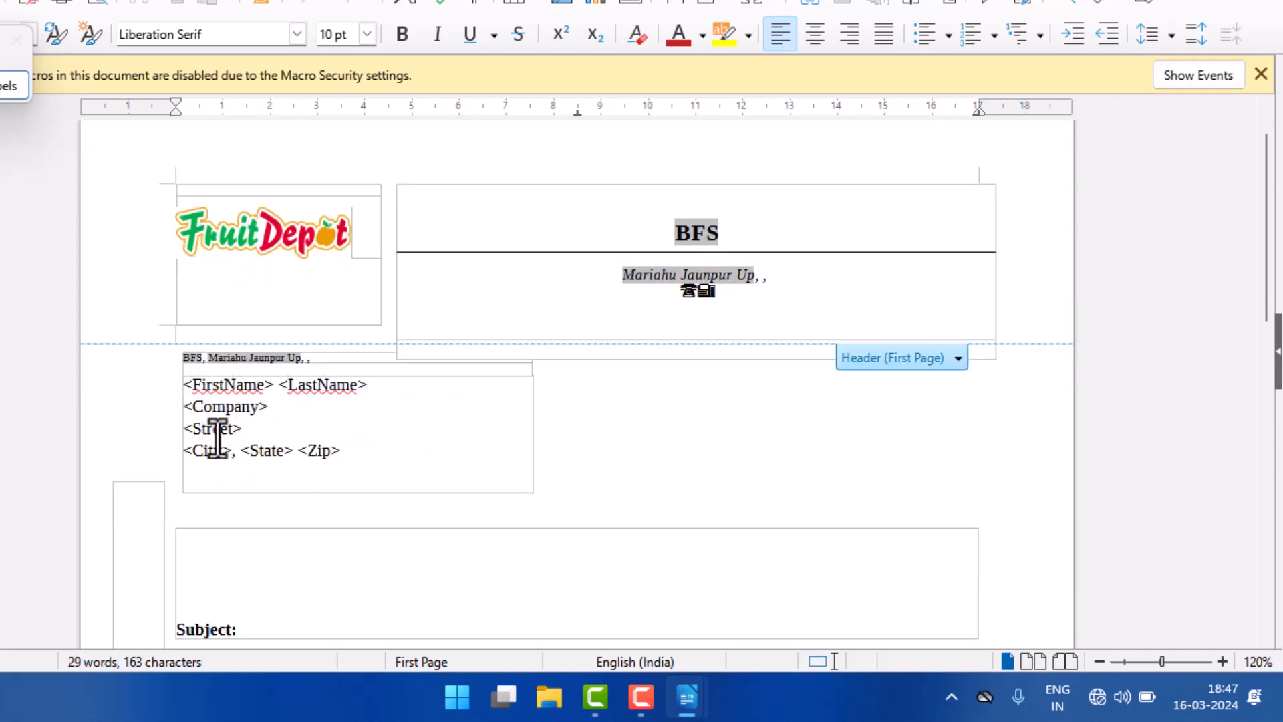
scroll(274, 480, down, 1)
scroll(274, 480, down, 3)
scroll(263, 435, down, 4)
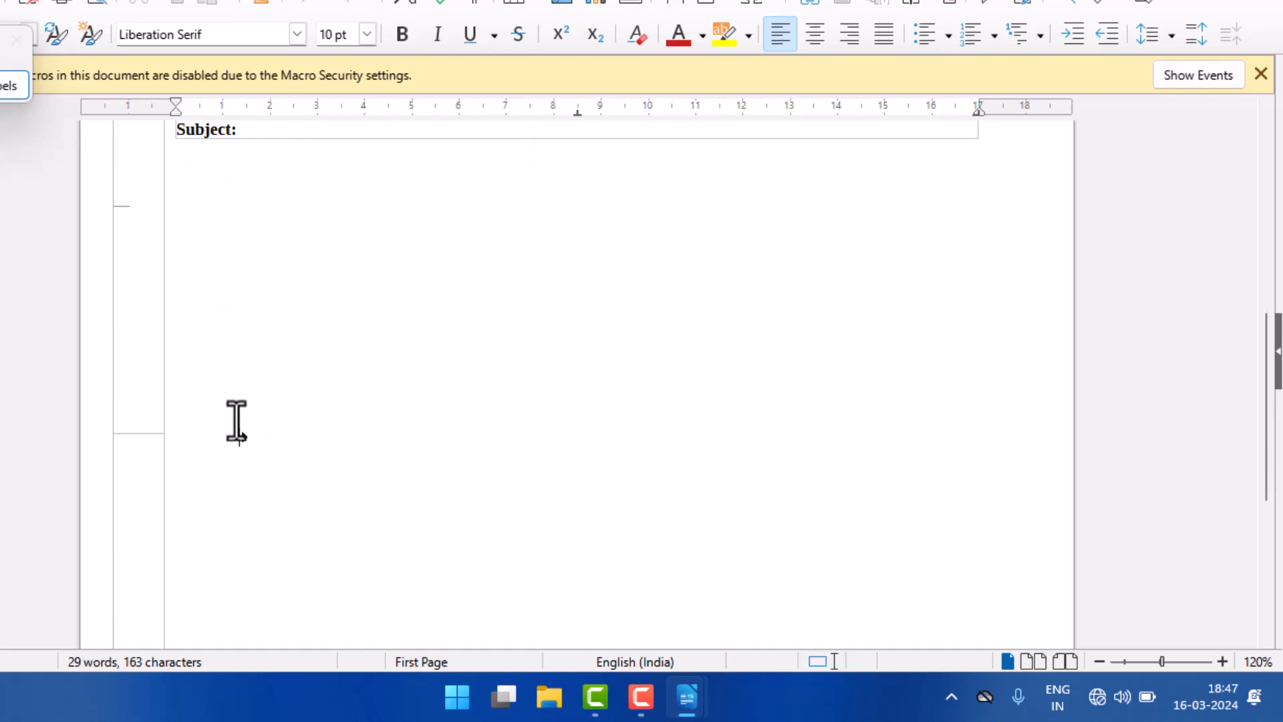
scroll(404, 449, down, 5)
click(306, 494)
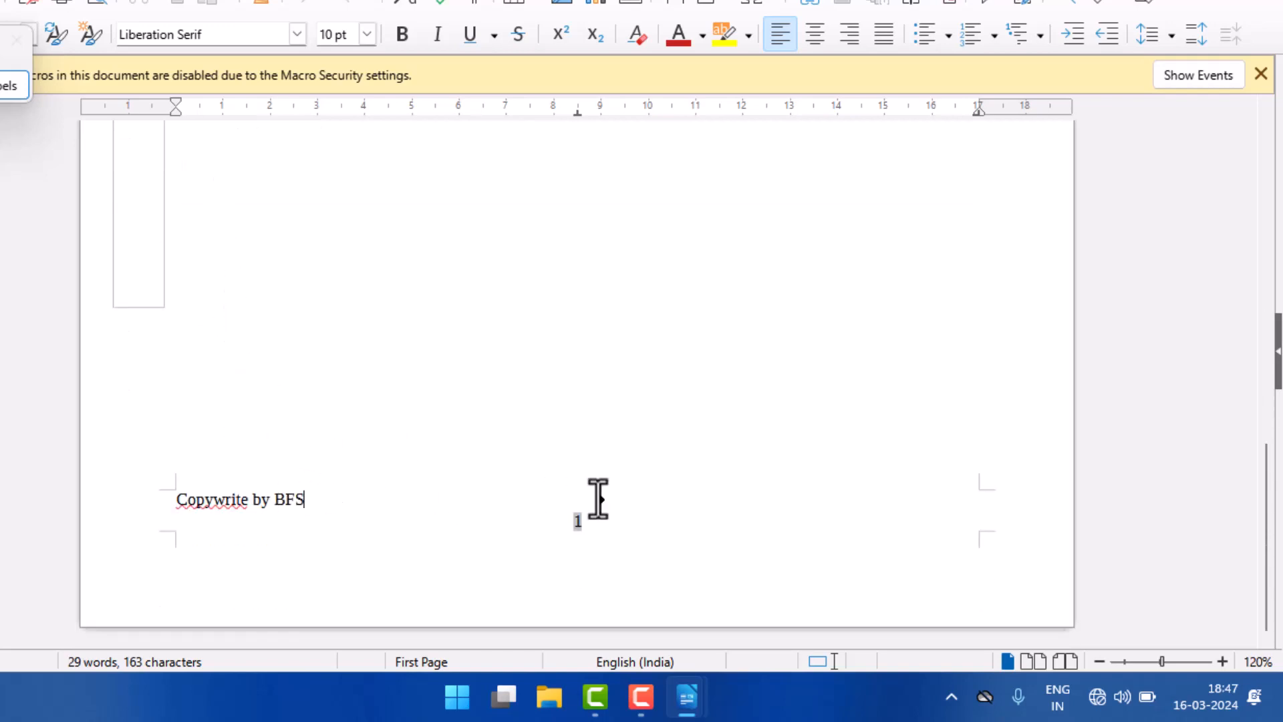
scroll(455, 353, up, 10)
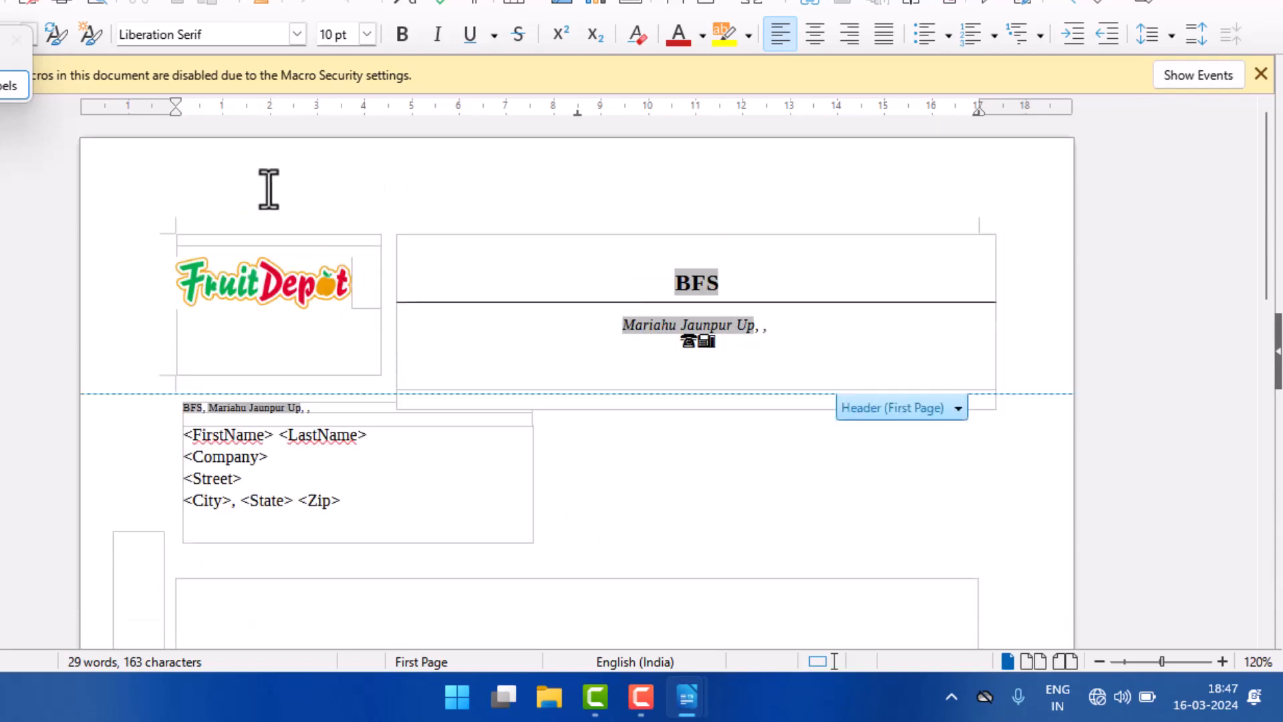
Step: Open the template manager and create a new document from the Resume template
click(0, 0)
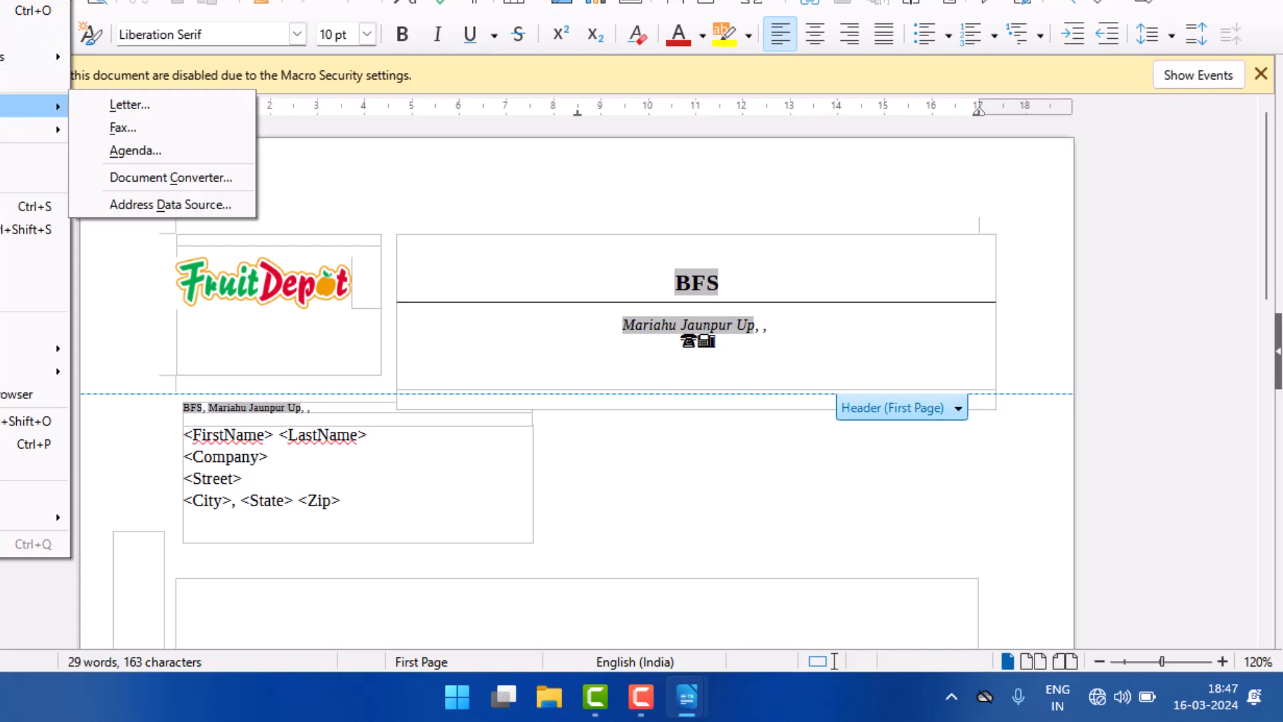
mouse_move(53, 129)
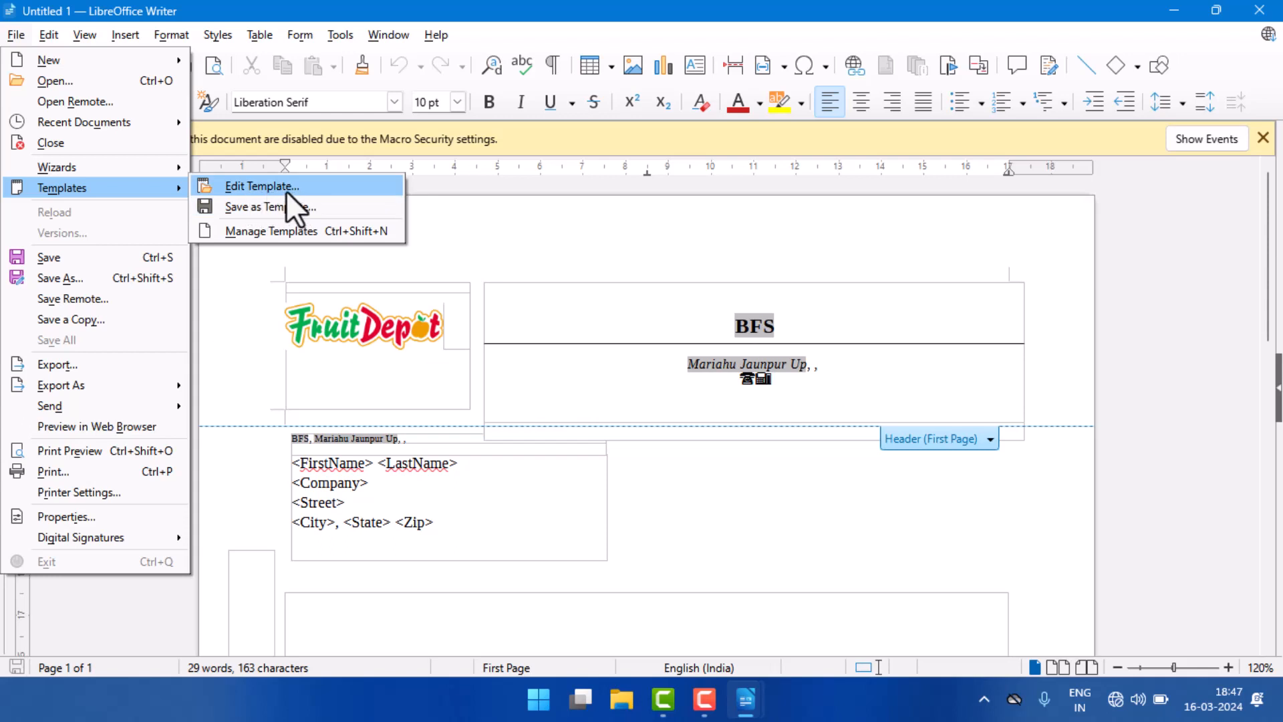
mouse_move(106, 170)
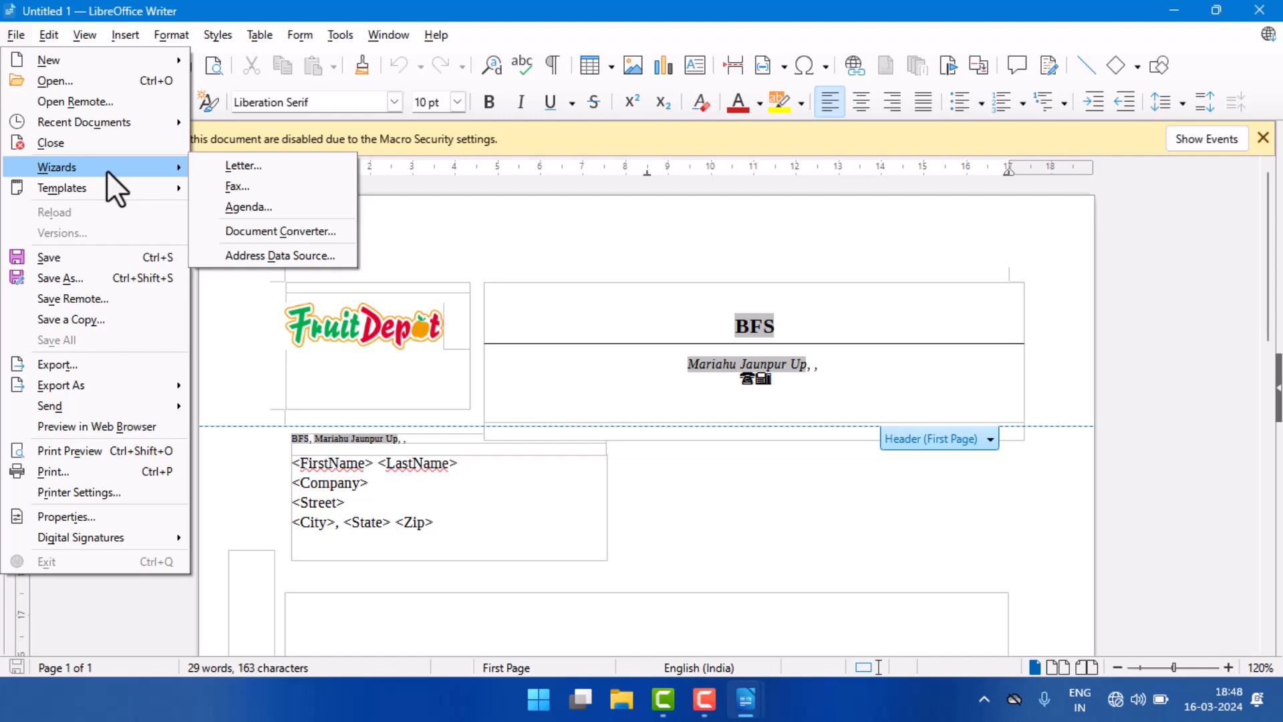
mouse_move(84, 192)
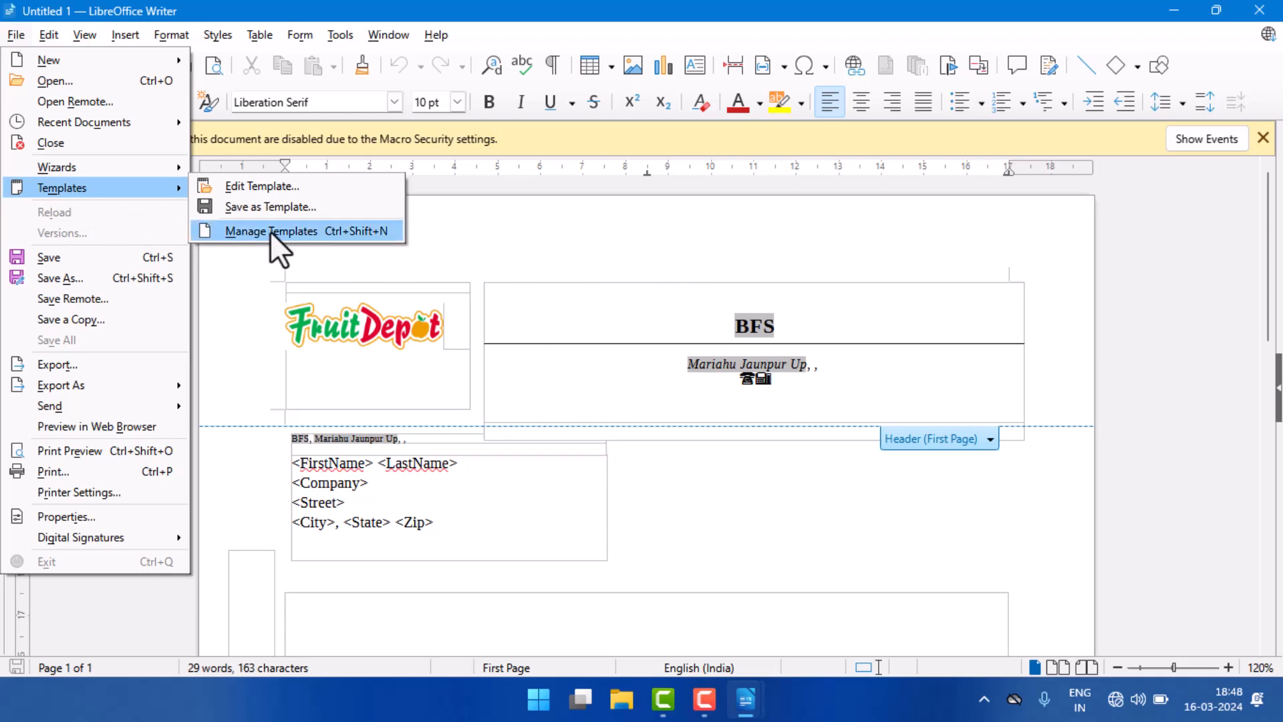
click(329, 230)
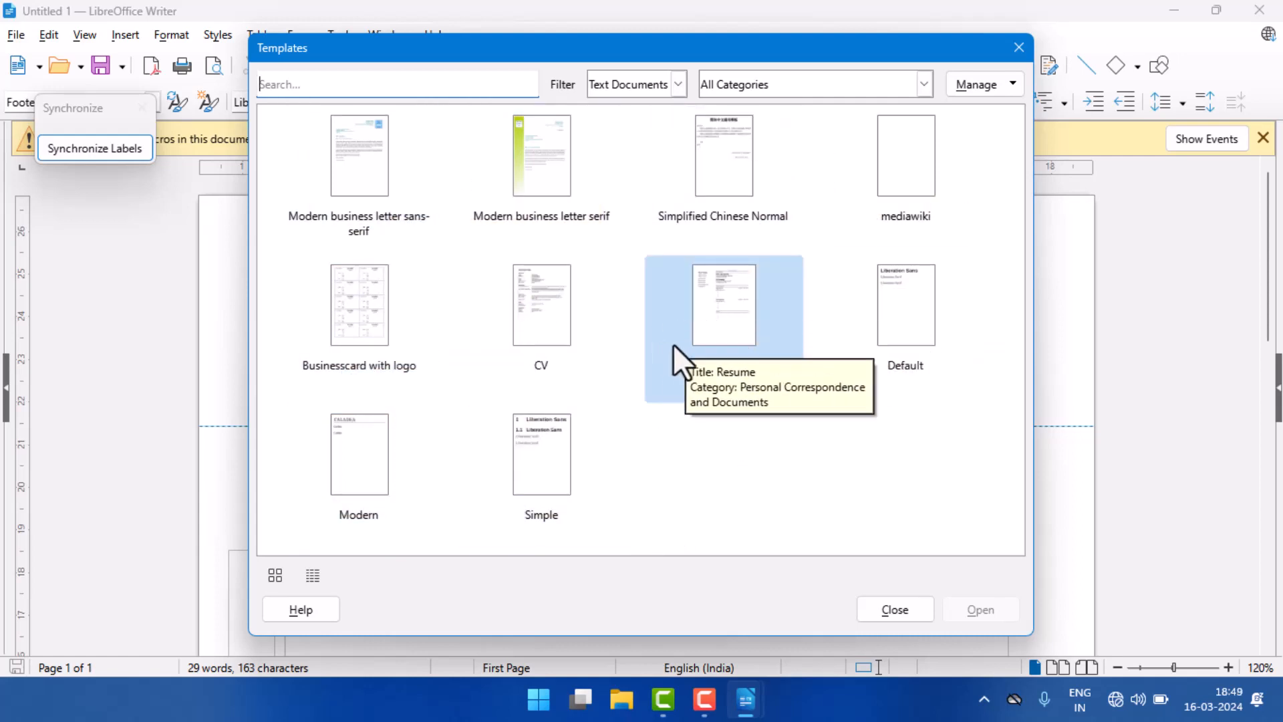
click(718, 302)
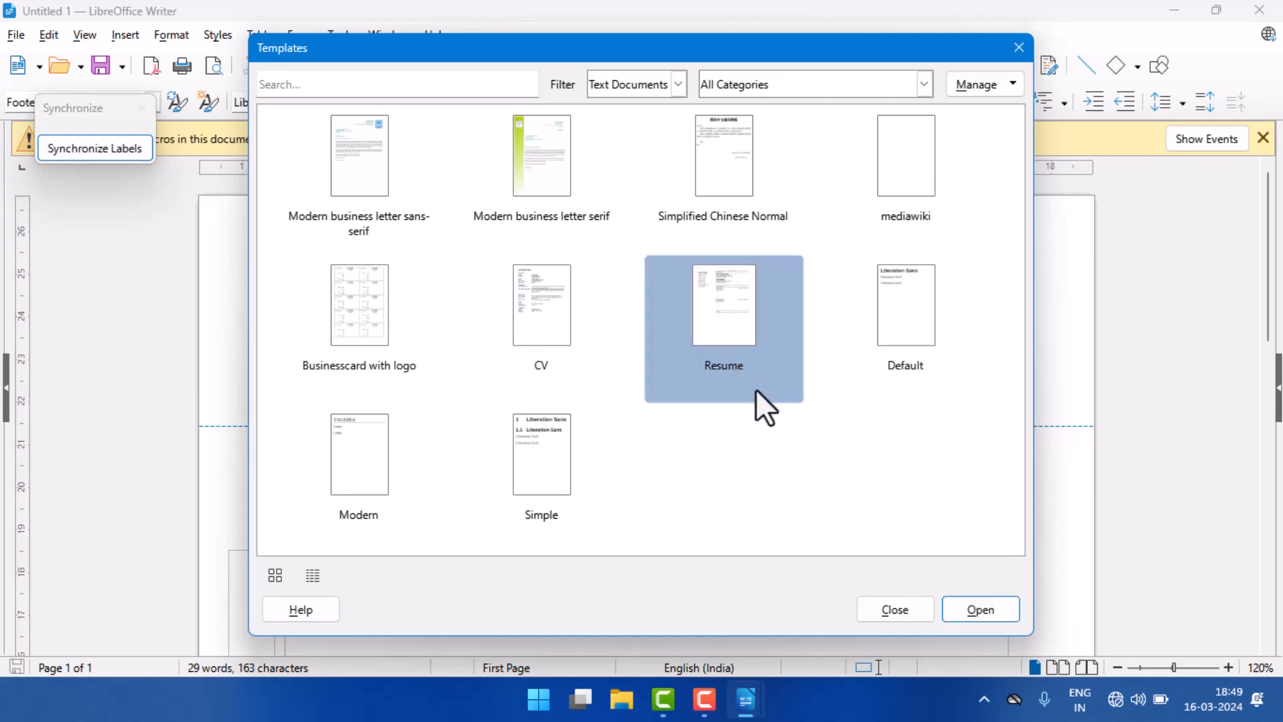
click(980, 609)
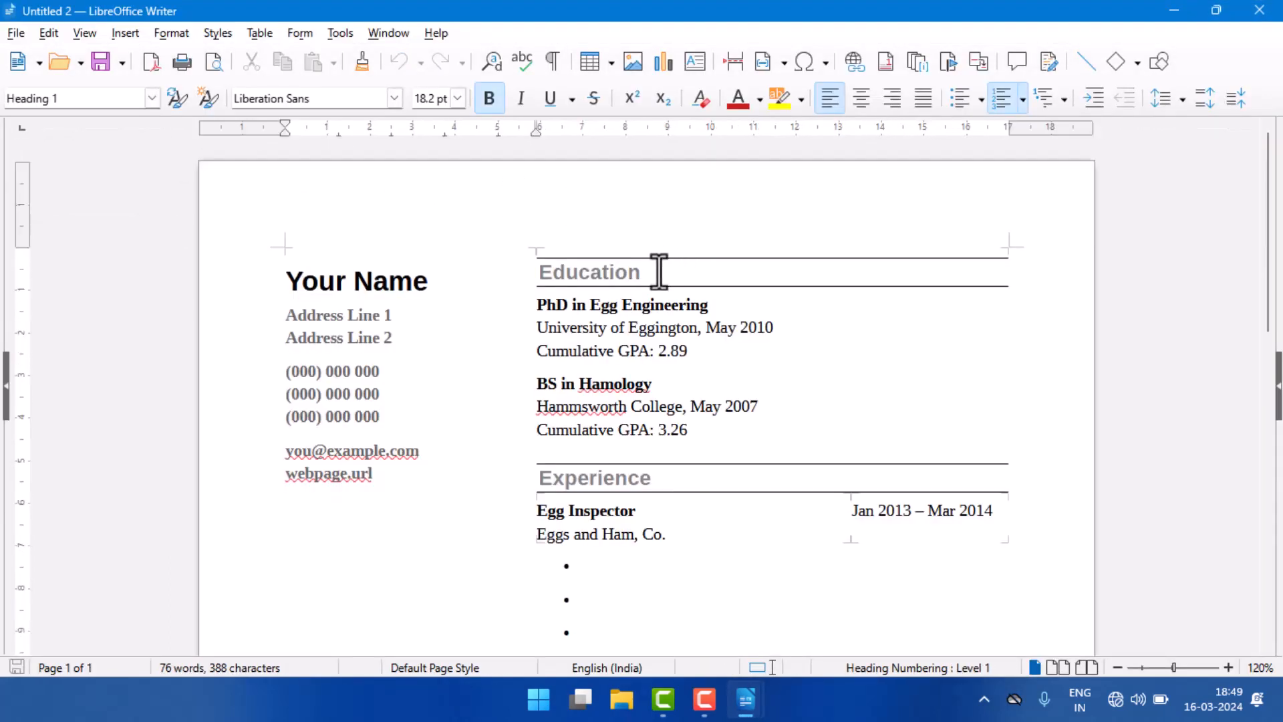
Step: Delete the second address line and the last two phone number placeholders from the resume's contact block
drag(283, 280, 441, 287)
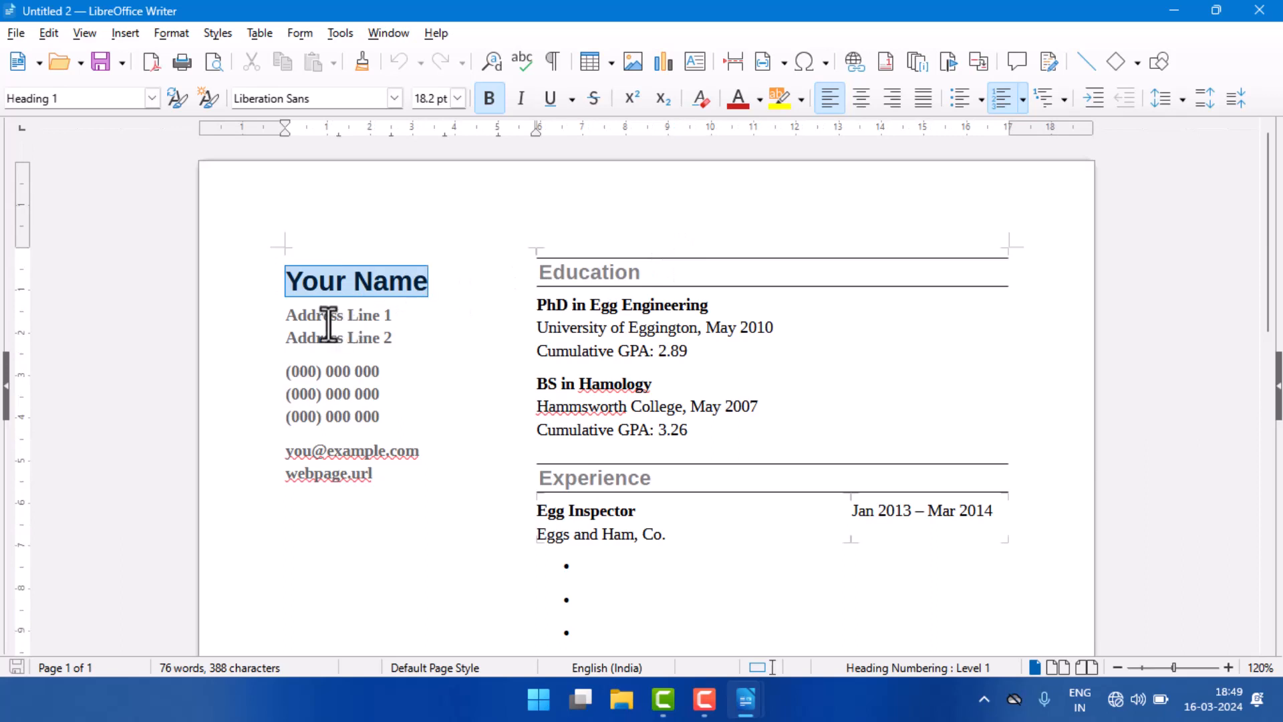
drag(296, 315, 279, 335)
key(Delete)
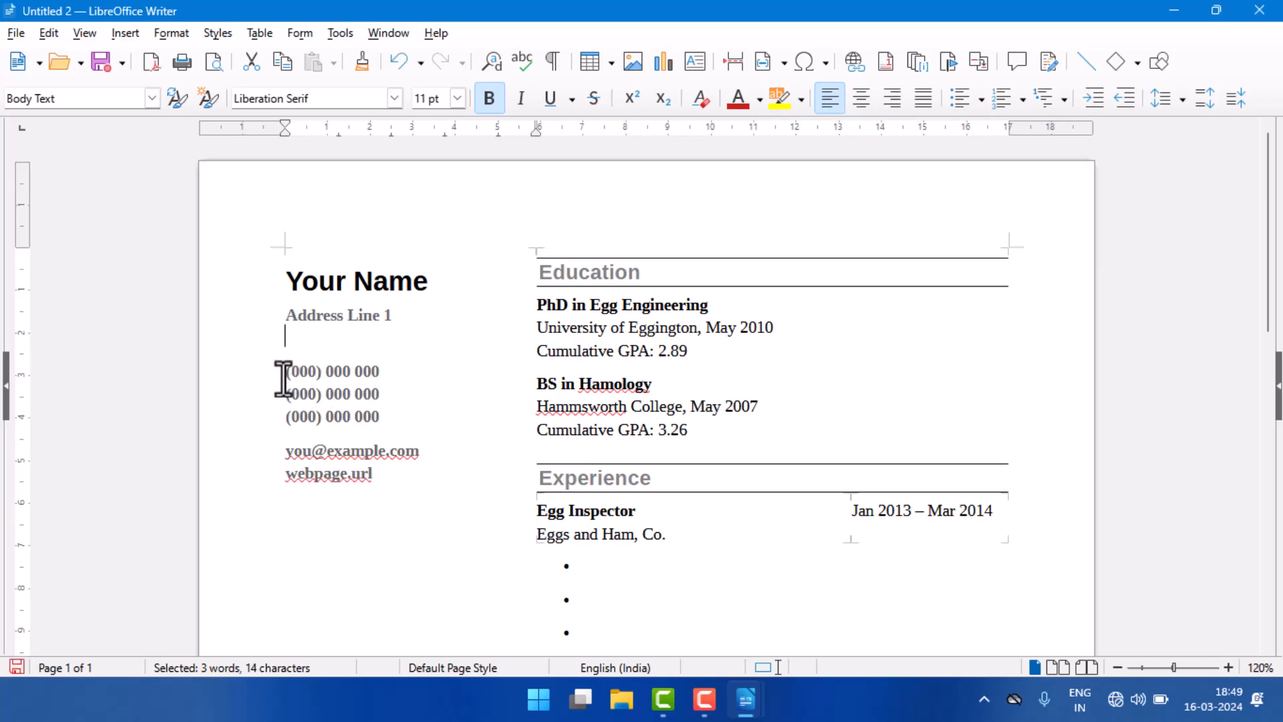
drag(283, 372, 387, 372)
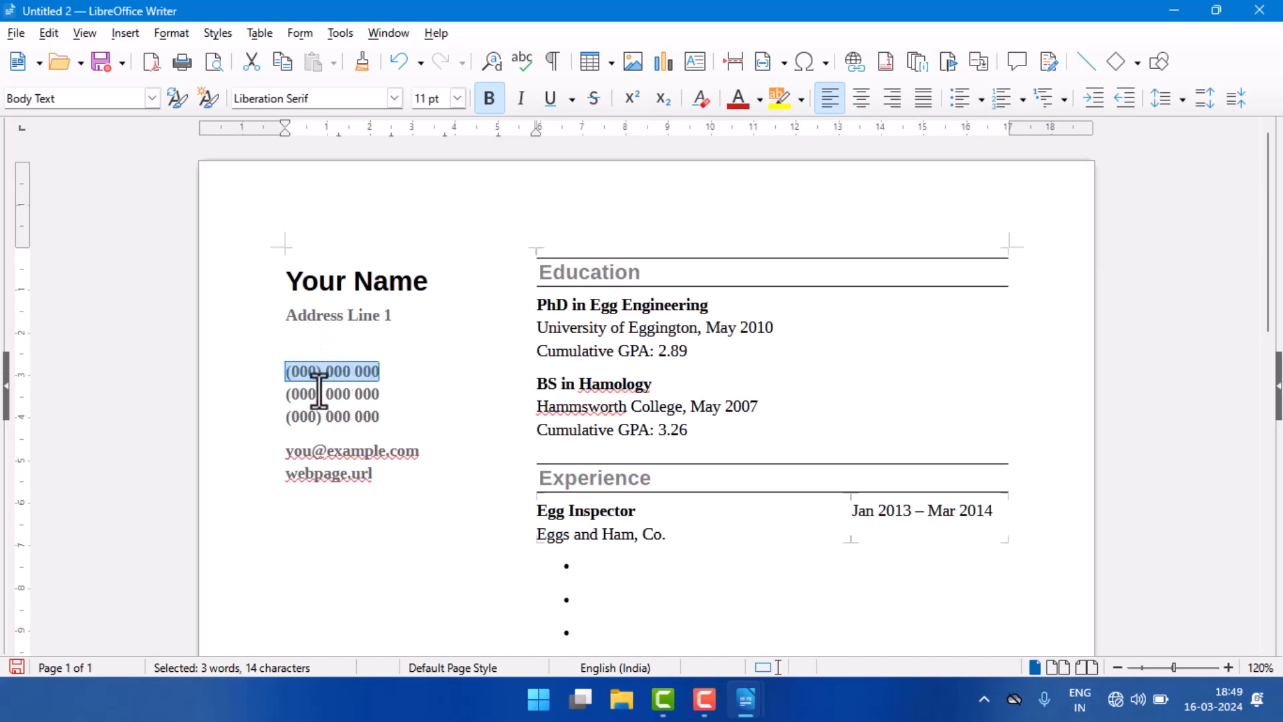
drag(286, 395, 382, 396)
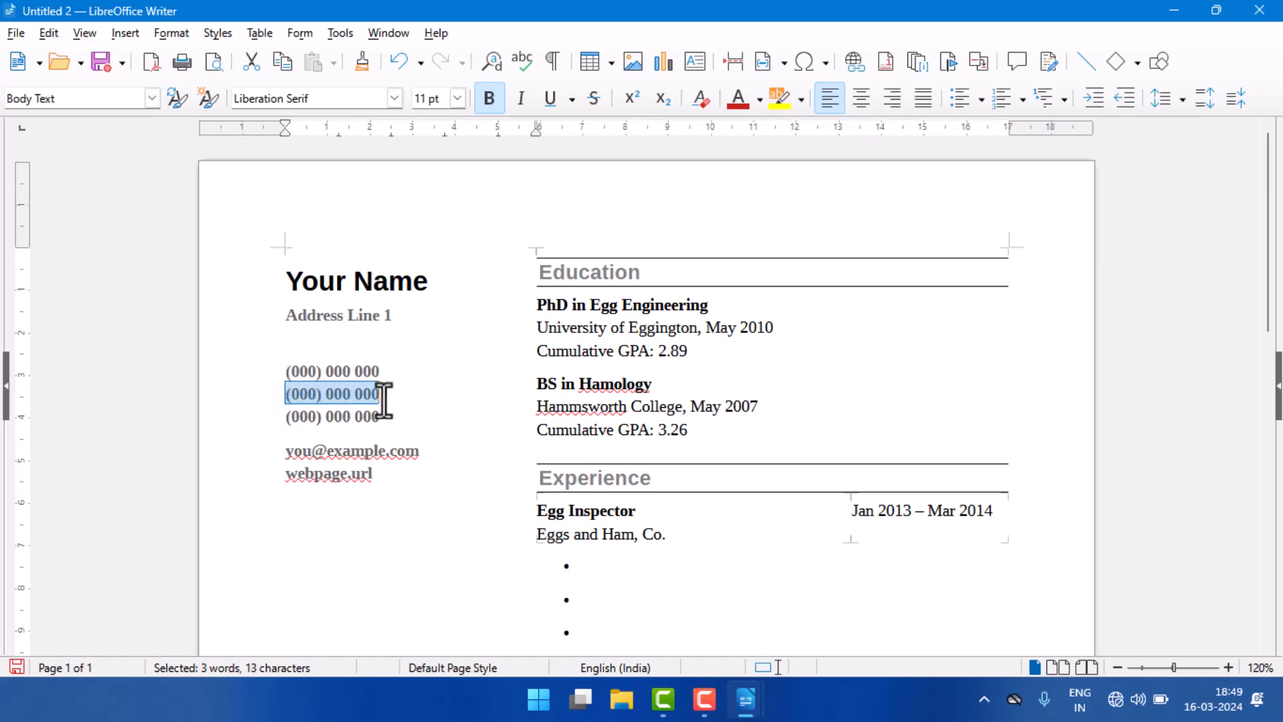
mouse_move(283, 423)
mouse_down()
mouse_move(392, 419)
mouse_move(286, 400)
mouse_up()
key(Delete)
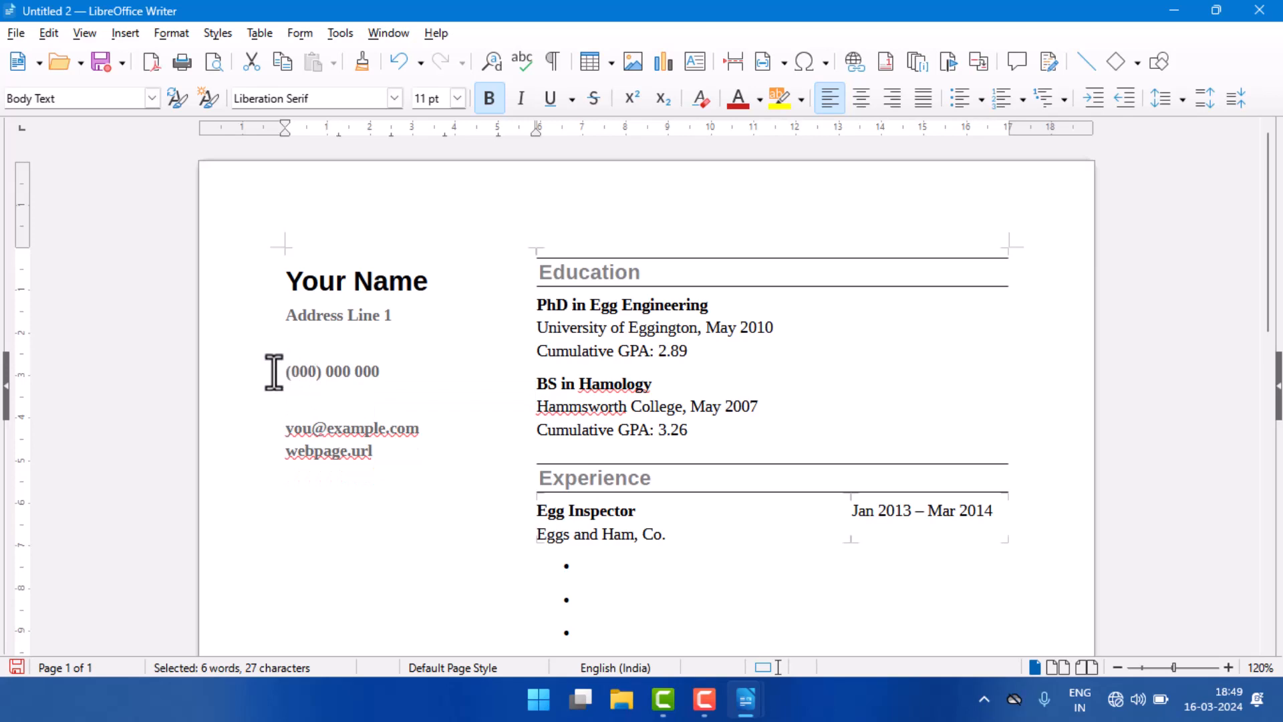
Step: Examine the resume's remaining contact placeholders, education entries, experience dates and skills list down to the page end
drag(274, 371, 381, 370)
click(401, 376)
drag(294, 428, 384, 430)
double_click(306, 453)
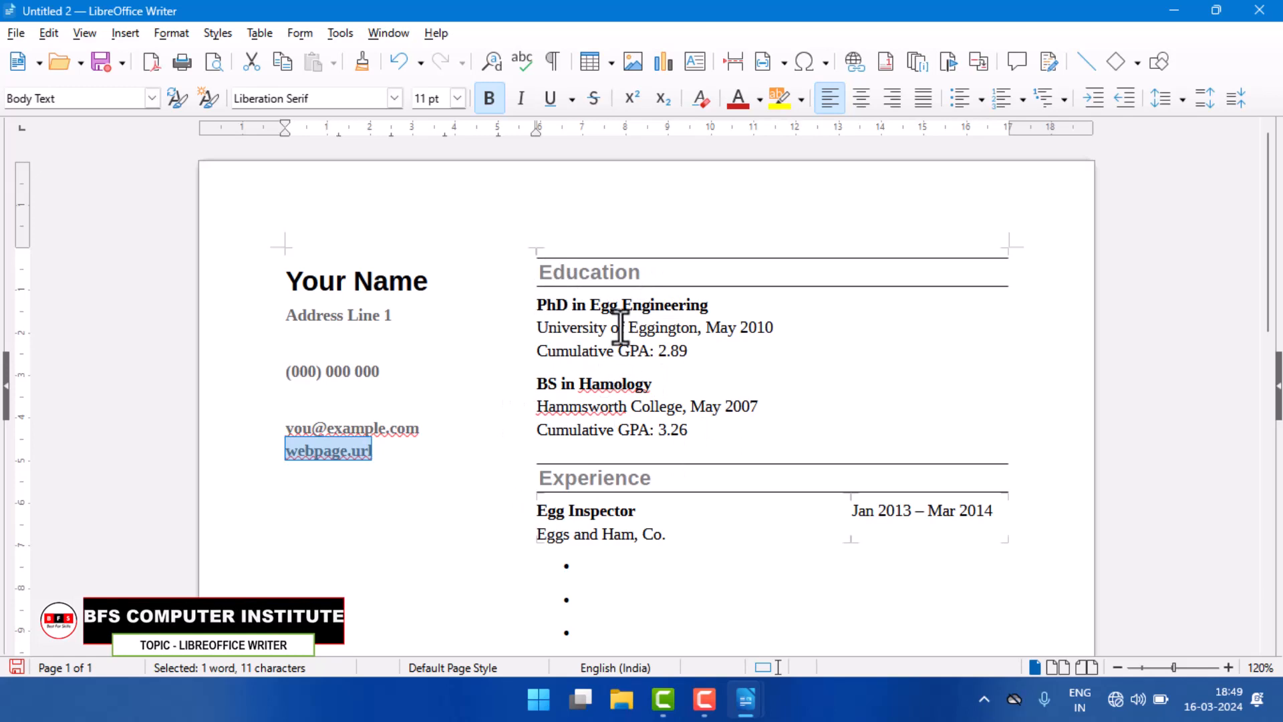
scroll(734, 329, down, 1)
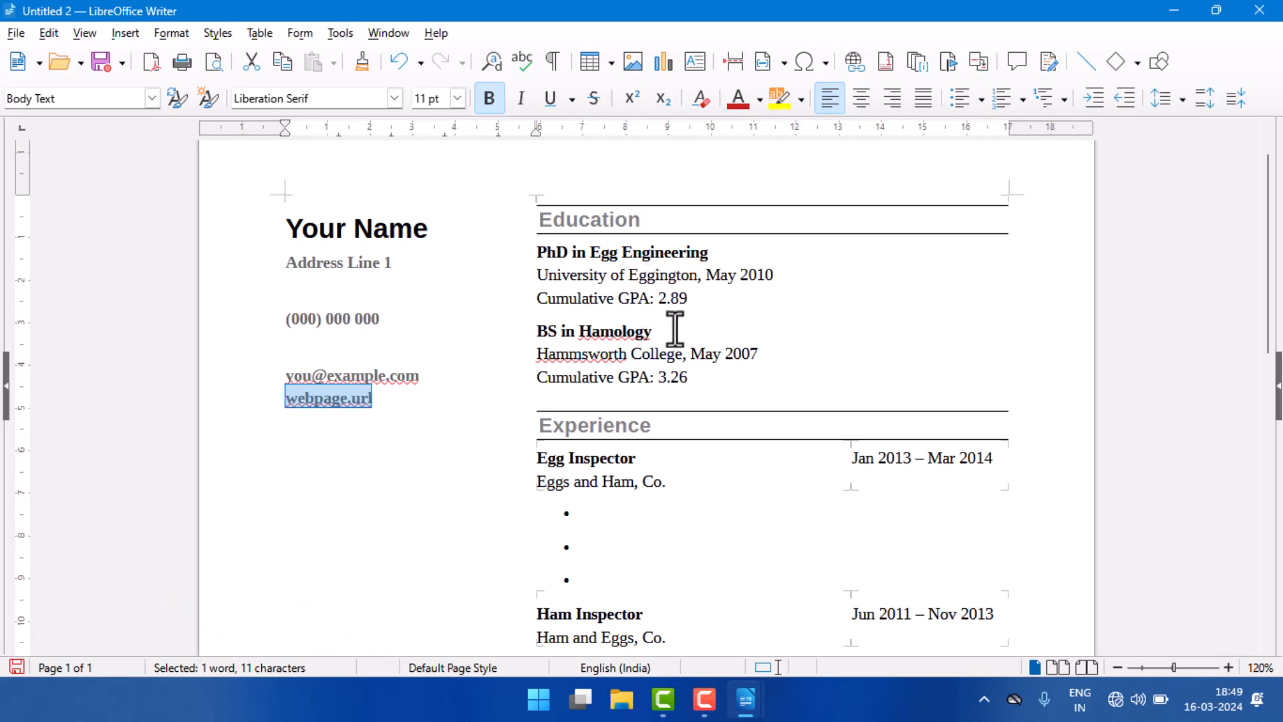
scroll(682, 329, down, 2)
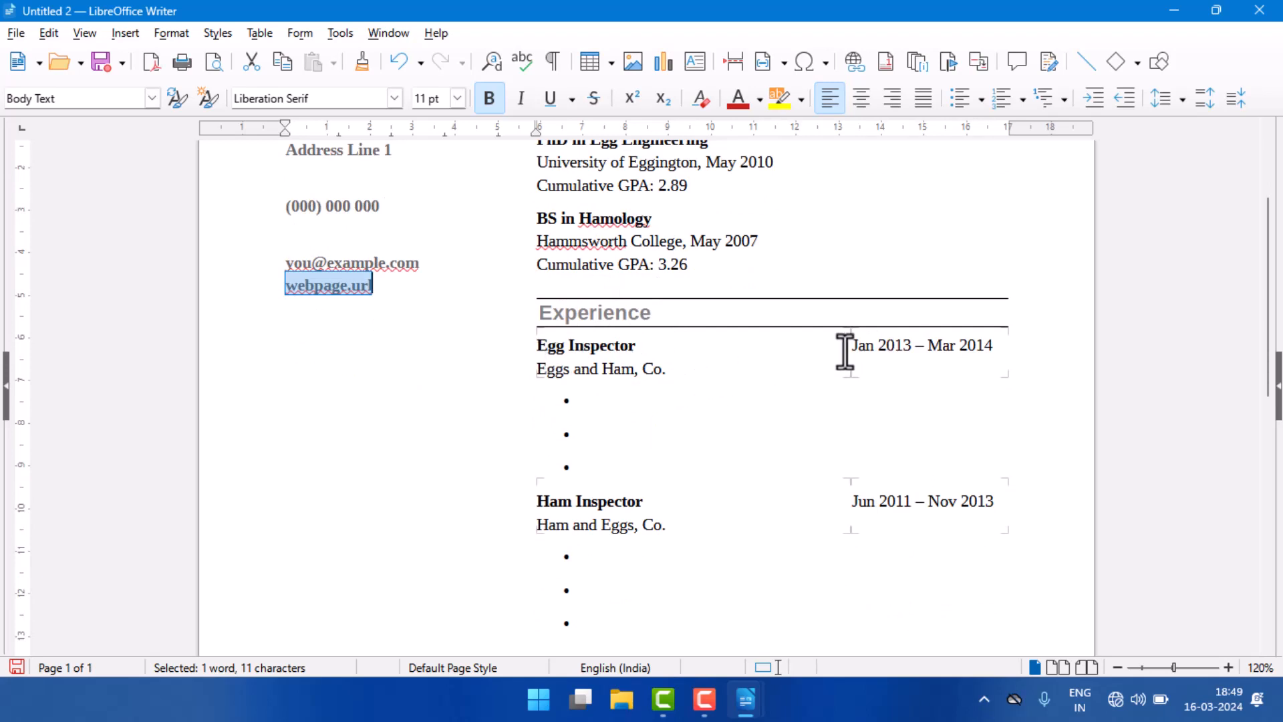
drag(845, 351, 963, 351)
drag(967, 351, 992, 351)
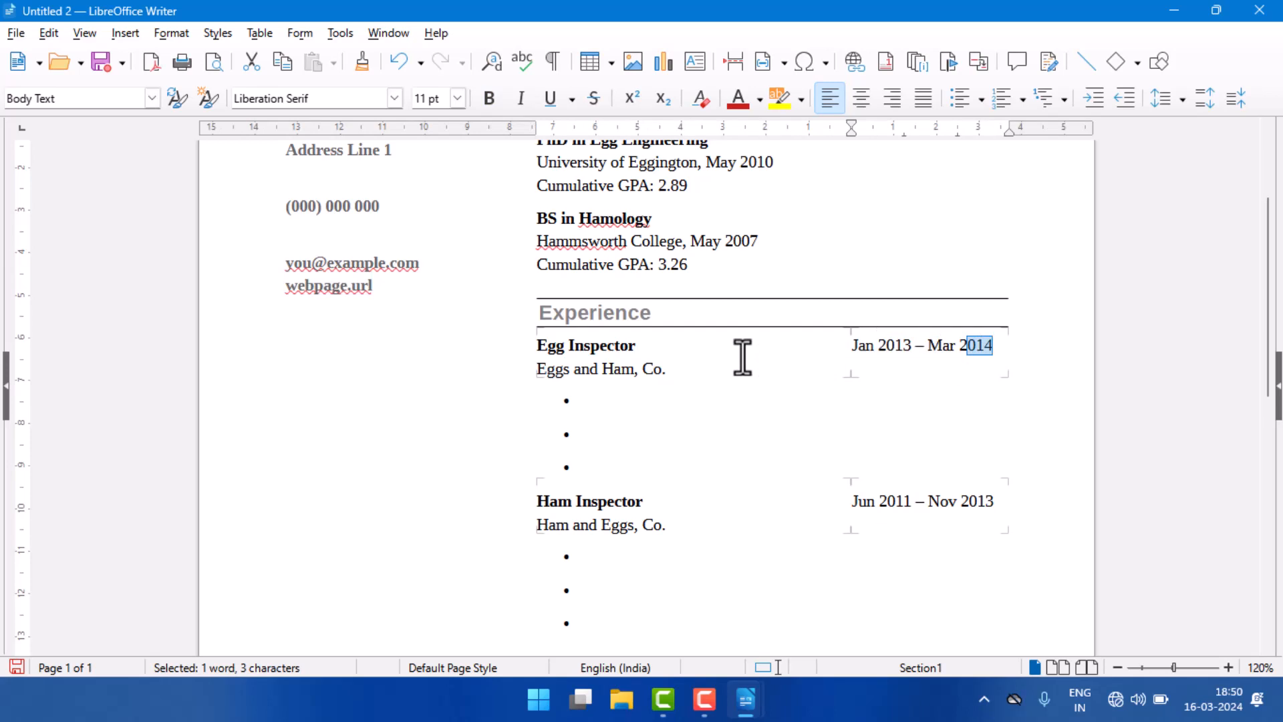
scroll(717, 388, down, 2)
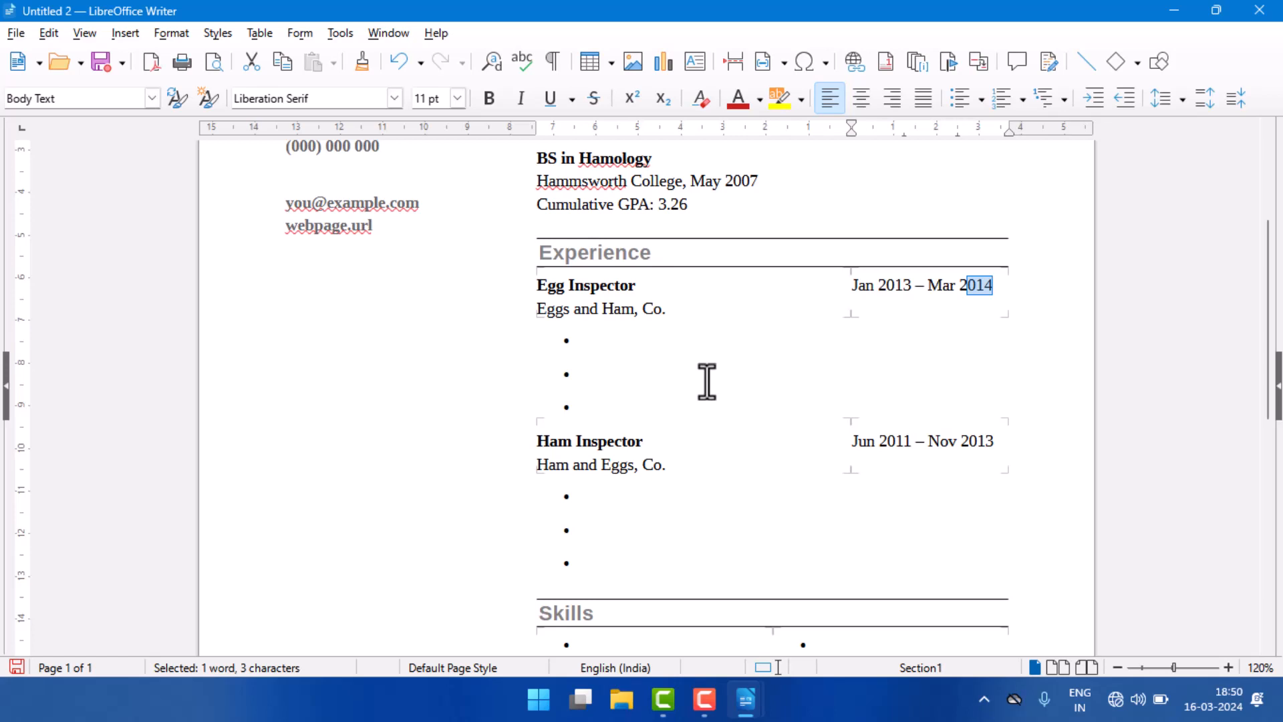
scroll(706, 381, down, 10)
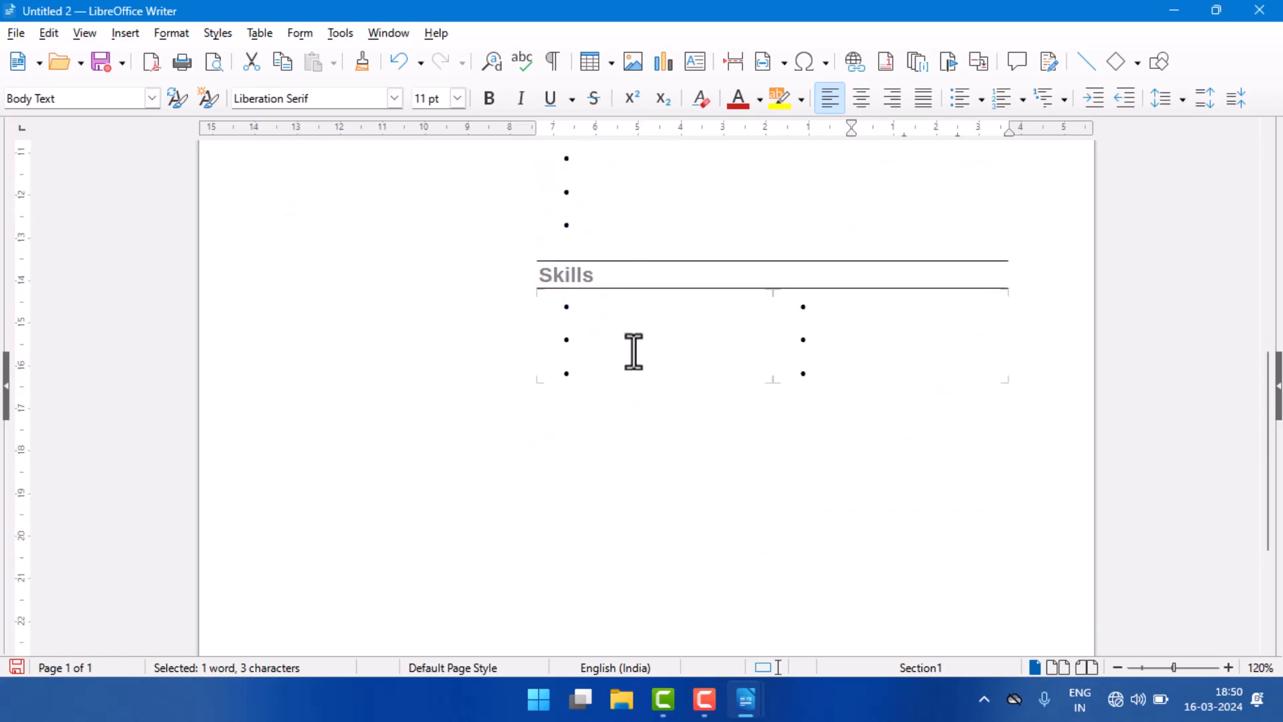
click(596, 307)
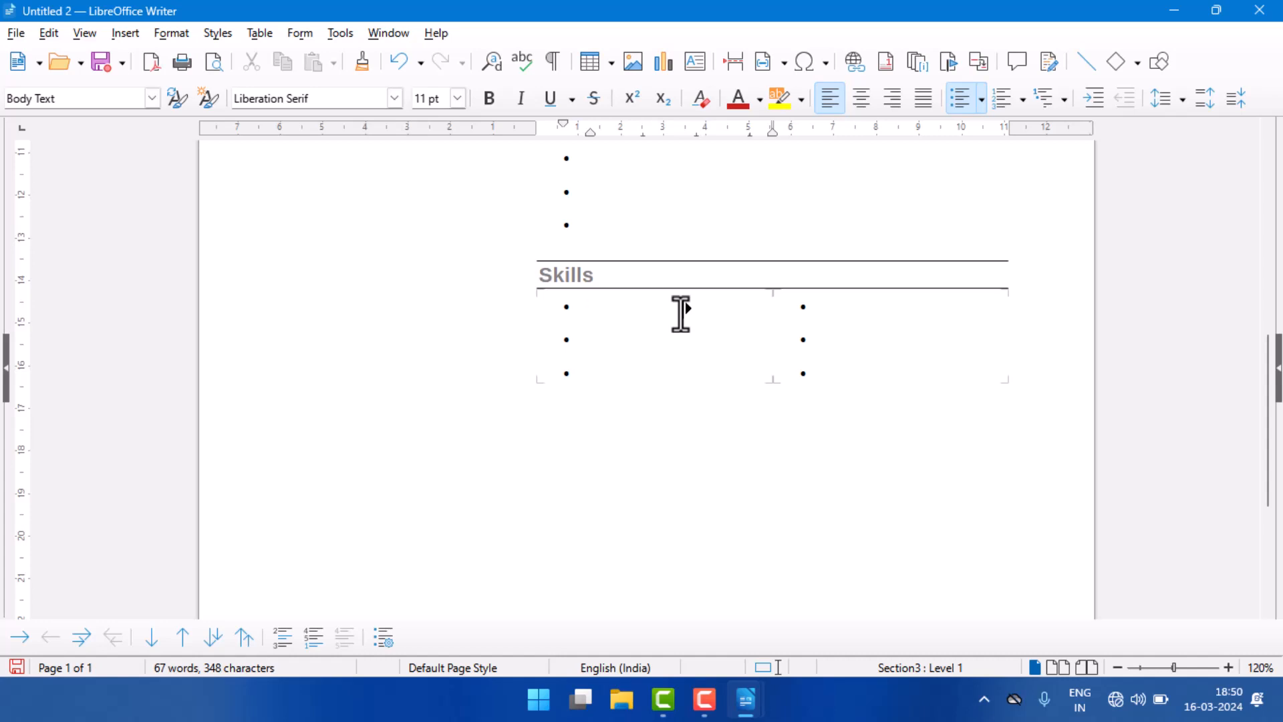
scroll(672, 331, down, 6)
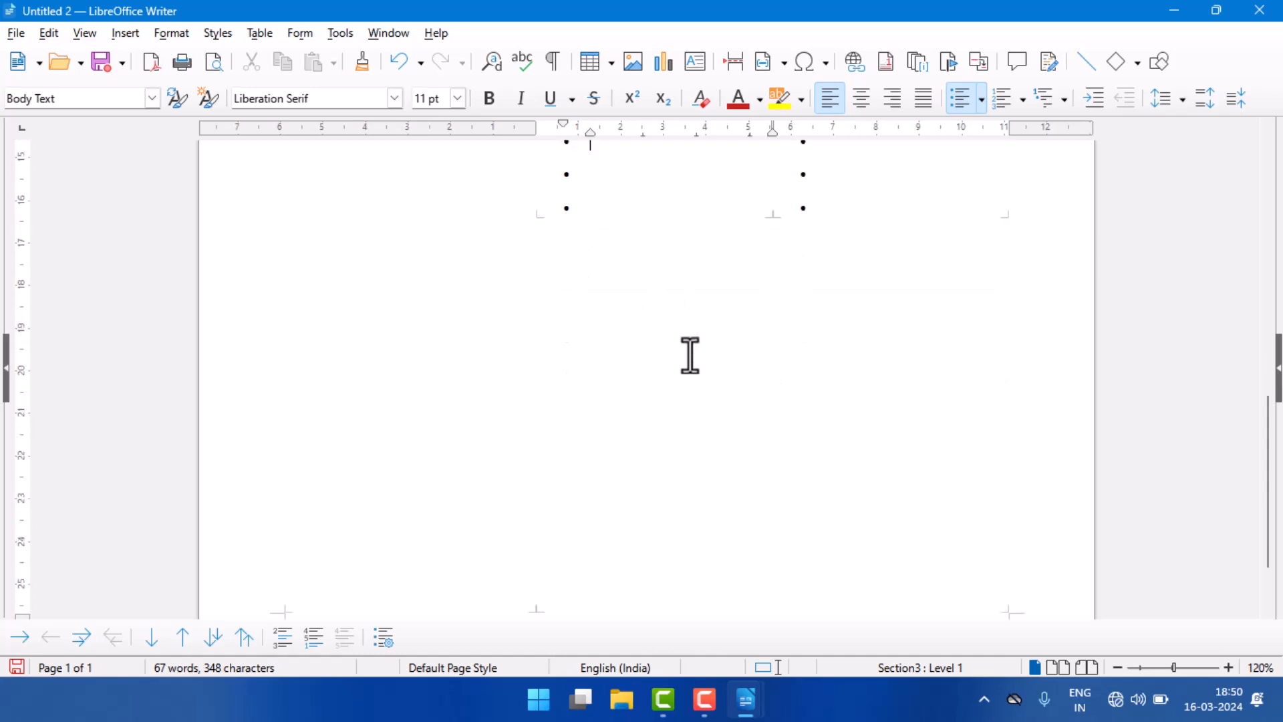
scroll(567, 364, up, 12)
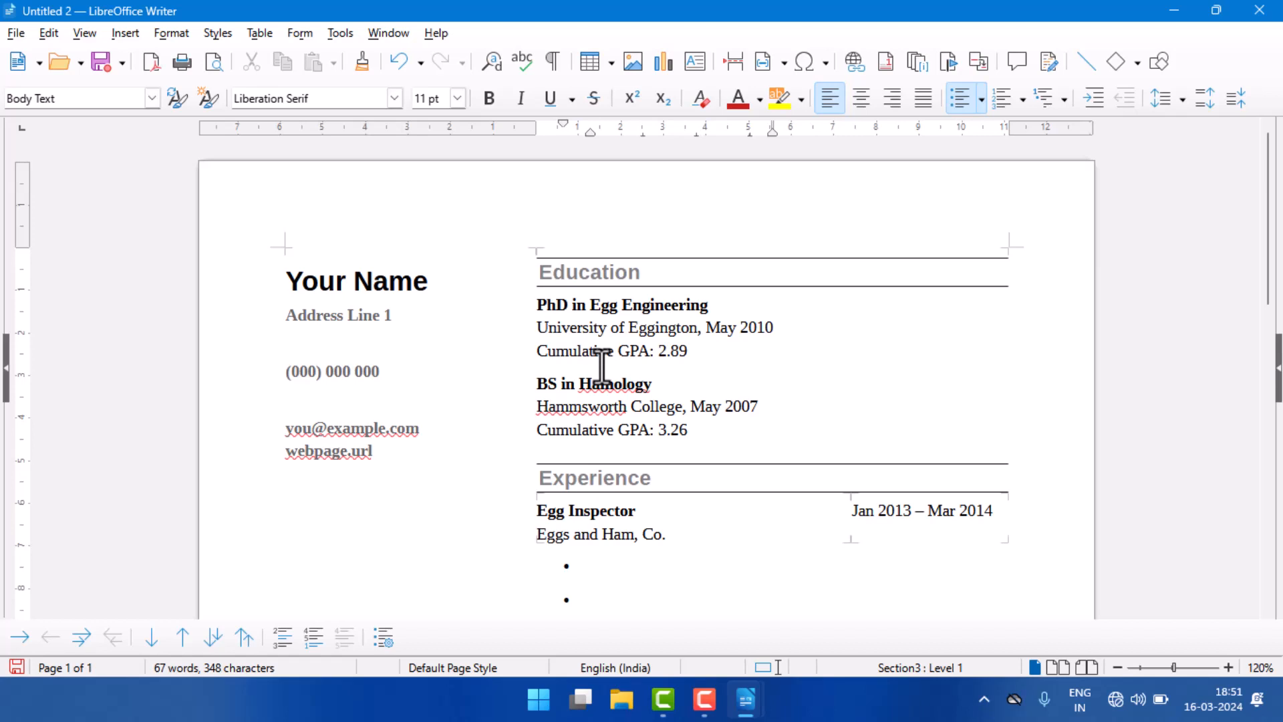
click(16, 33)
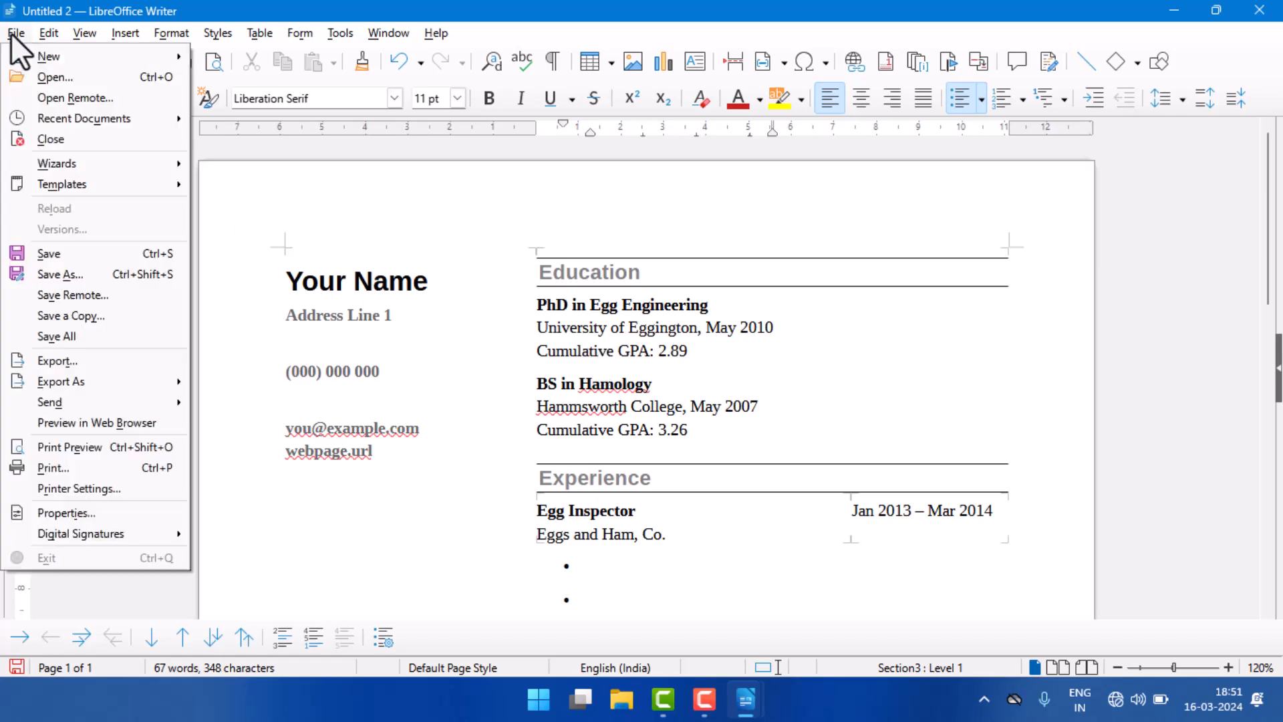
mouse_move(54, 179)
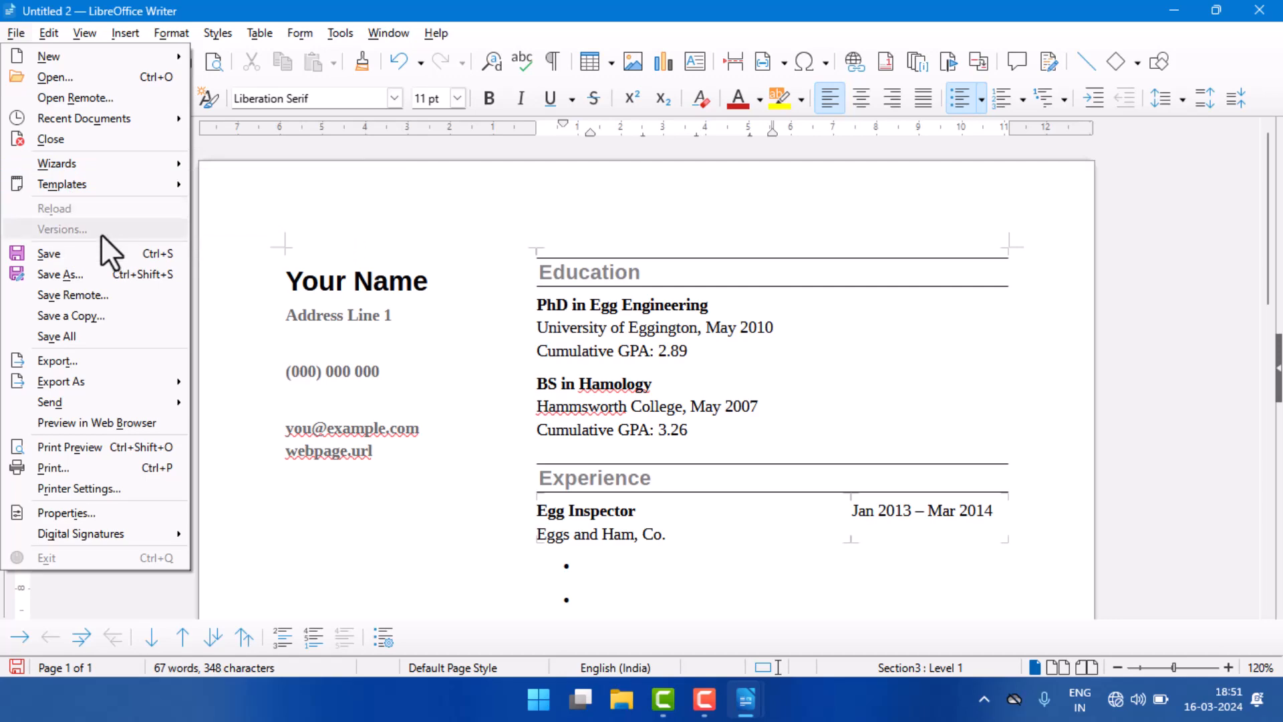
click(508, 264)
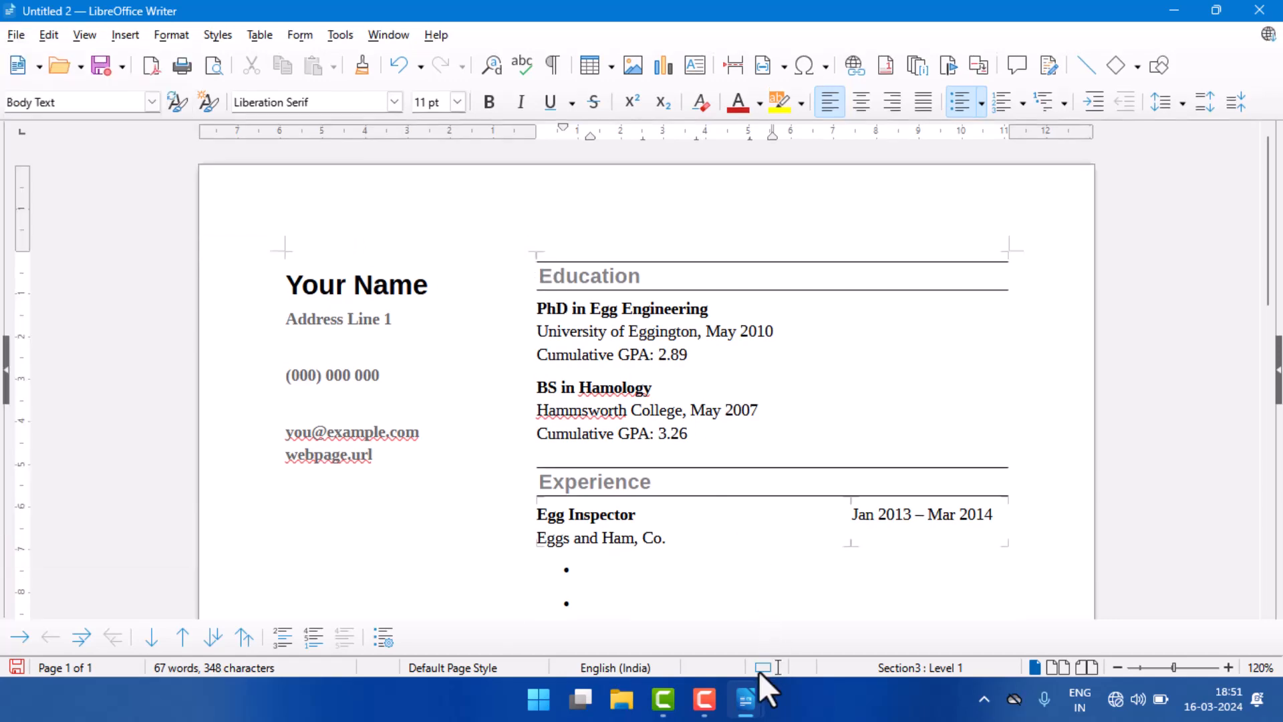
Step: Switch to the saved document that contains the long story paragraph
mouse_move(747, 698)
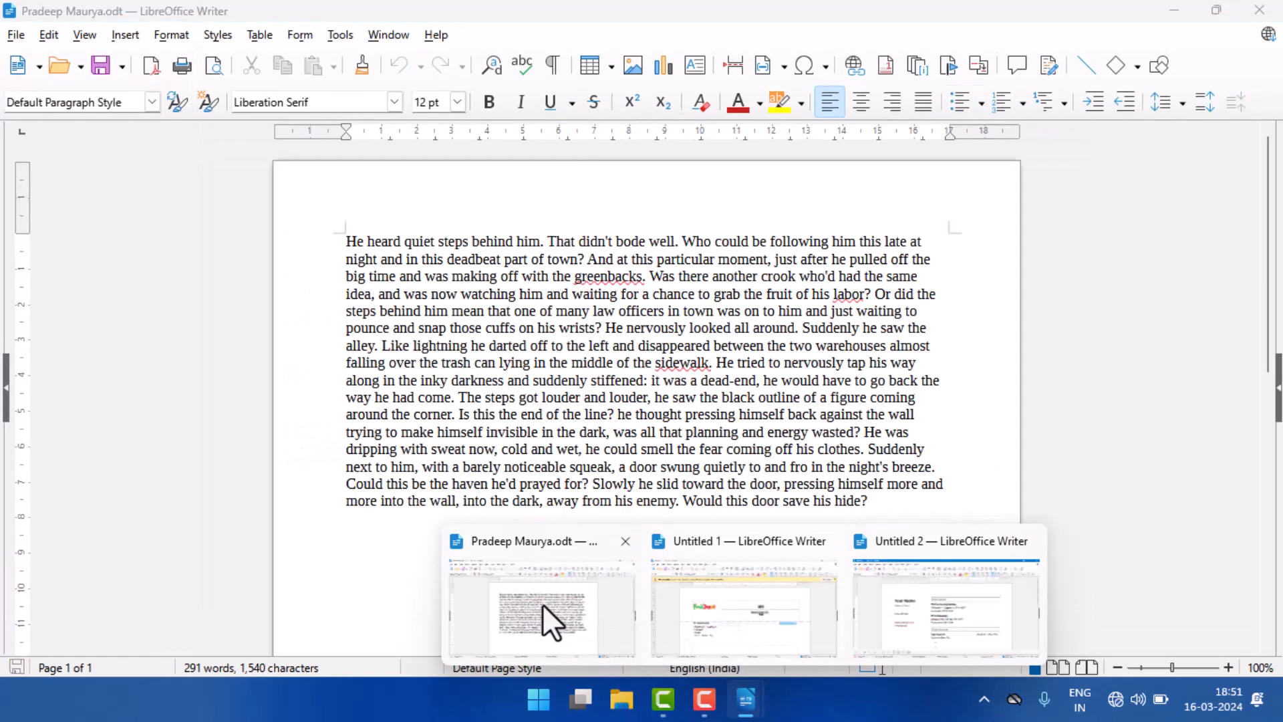
click(542, 605)
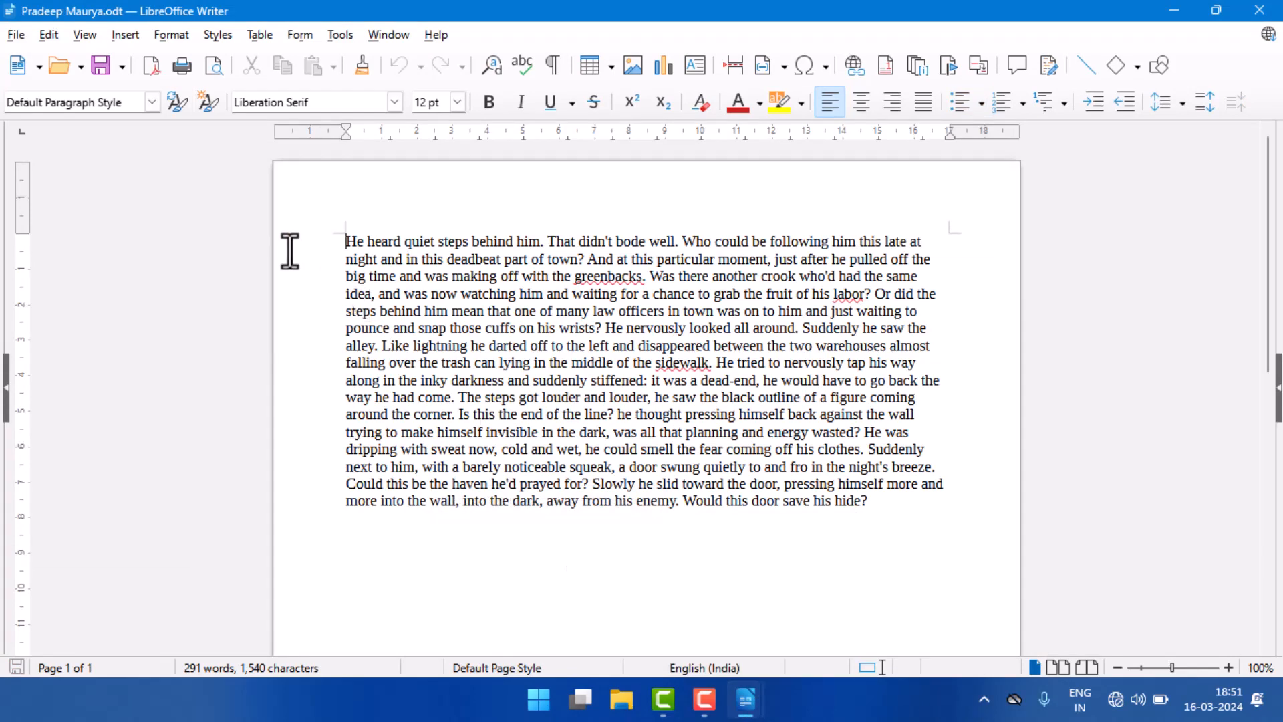
click(17, 38)
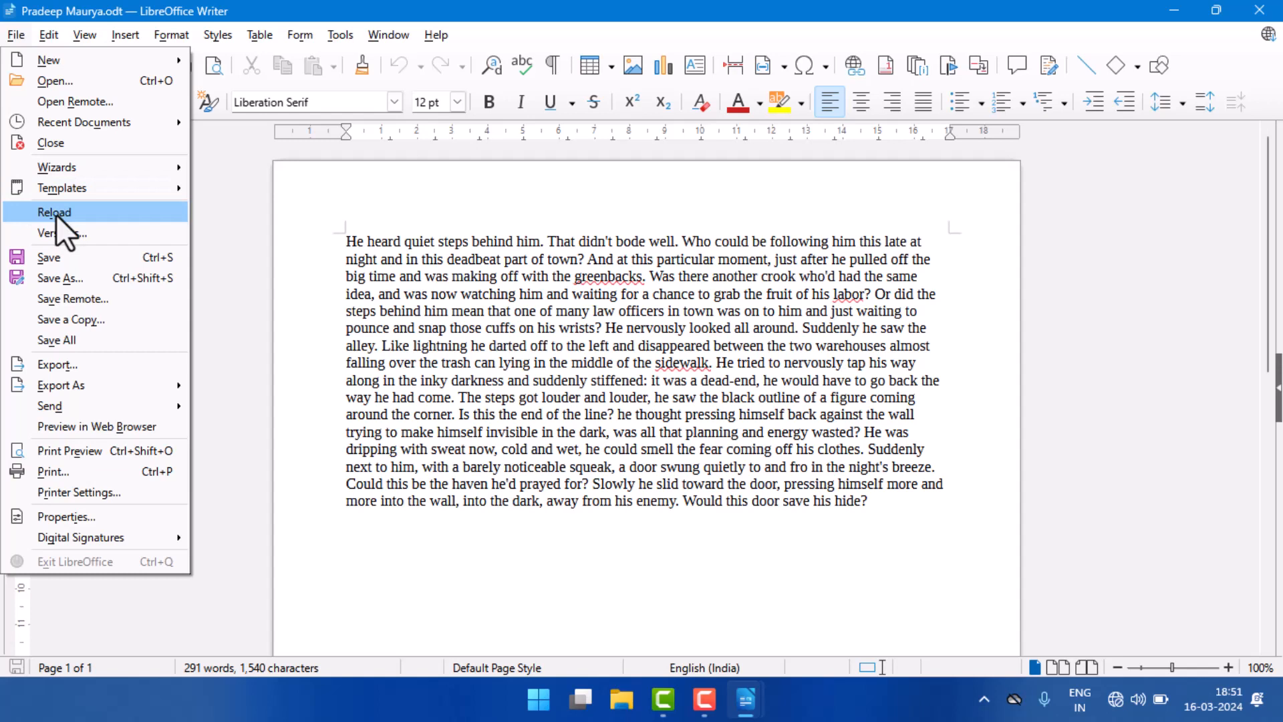
click(849, 509)
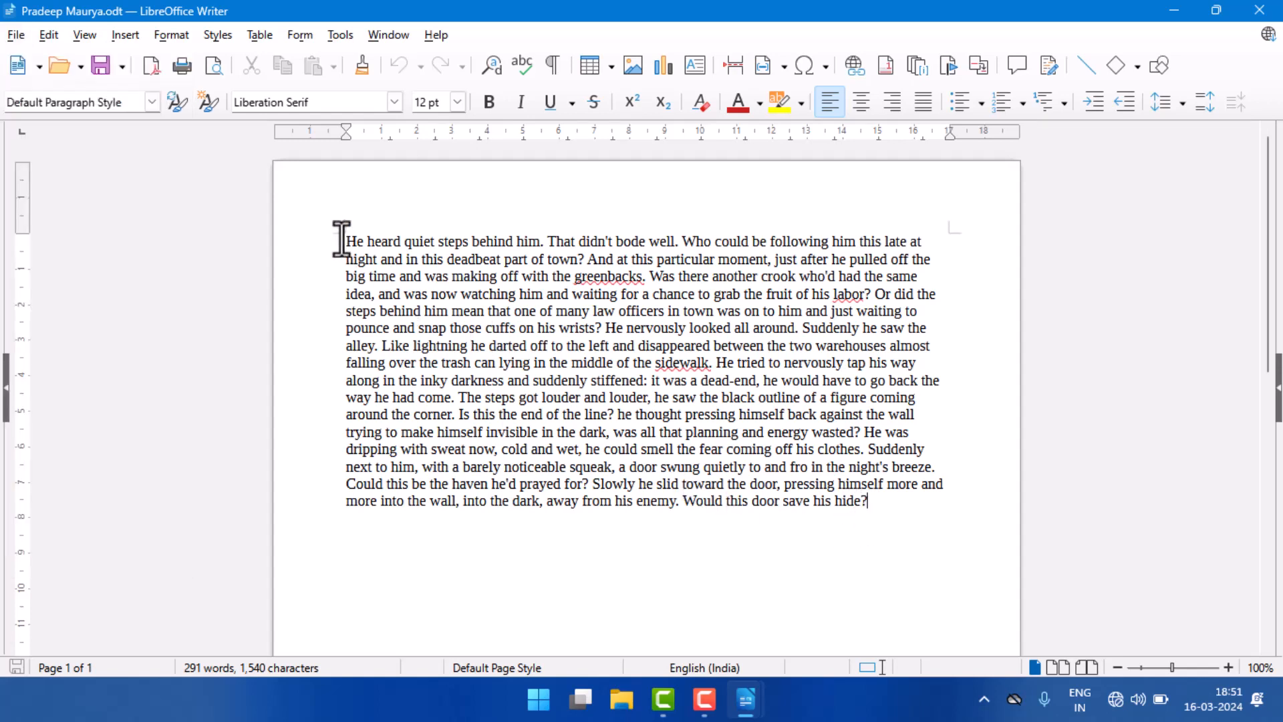
drag(345, 240, 879, 521)
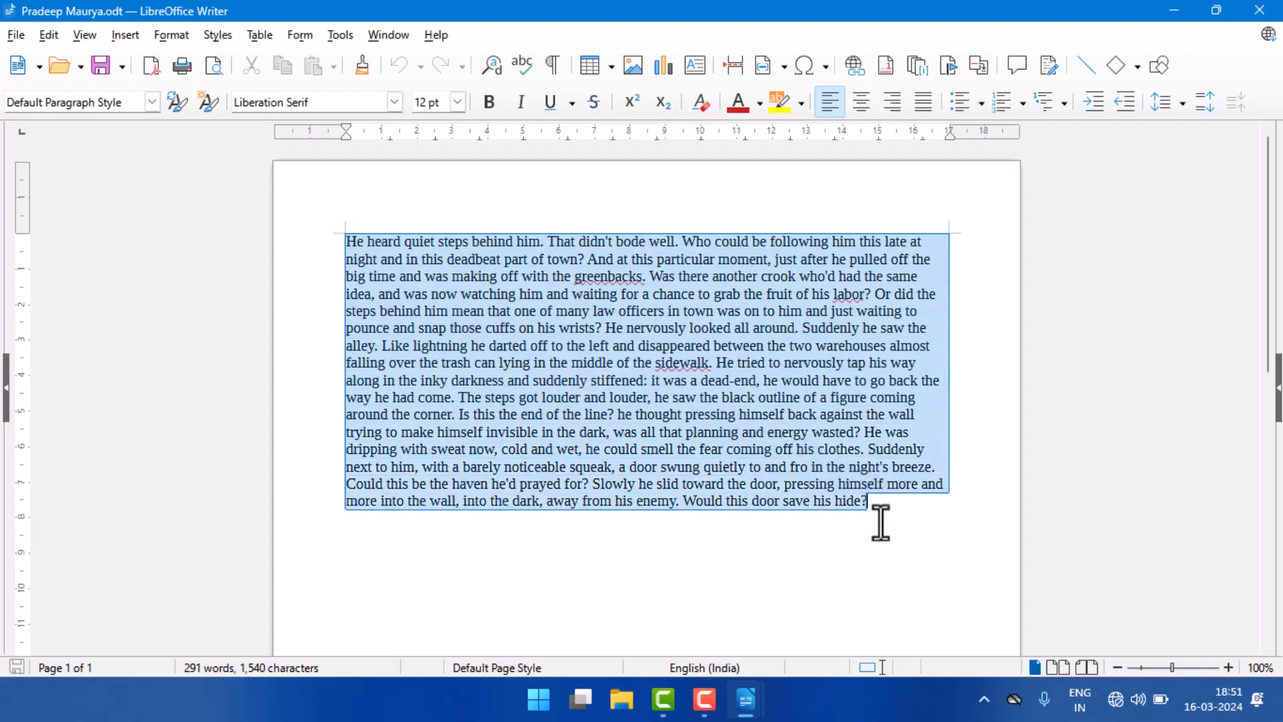
click(877, 519)
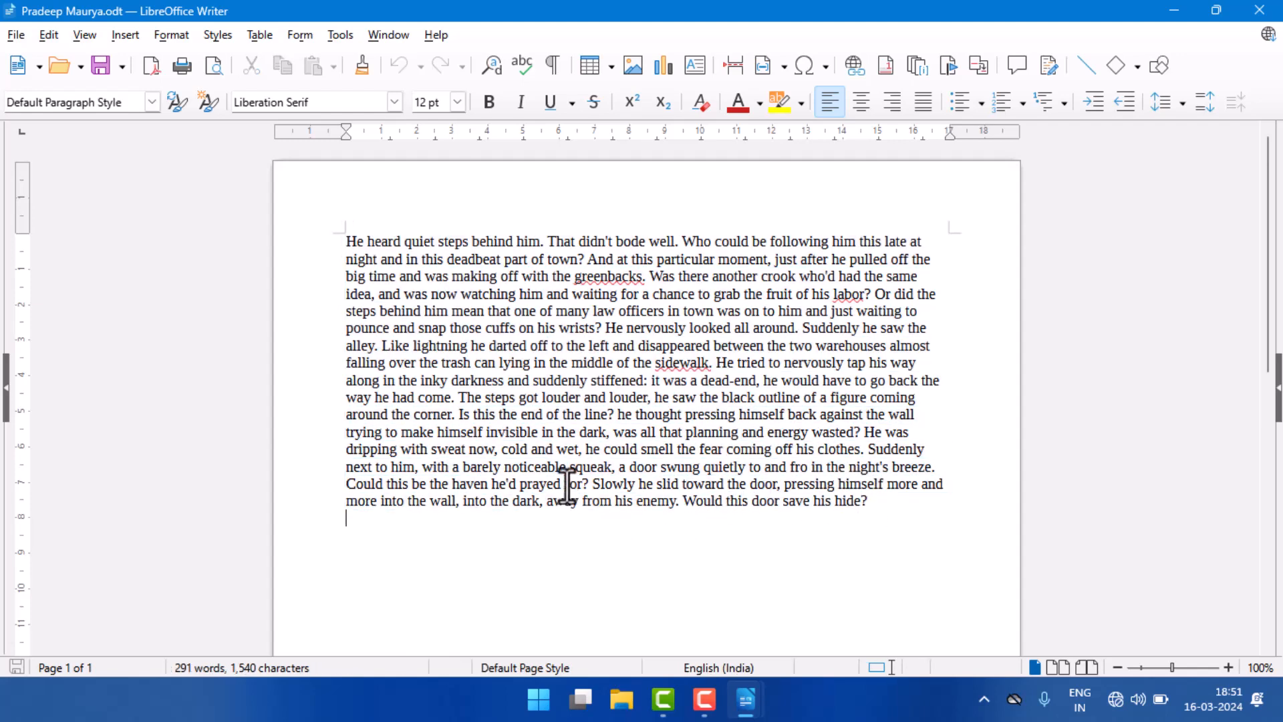
Step: Add the line "Ram is good boy" below the story paragraph, with a blank line between them
click(343, 549)
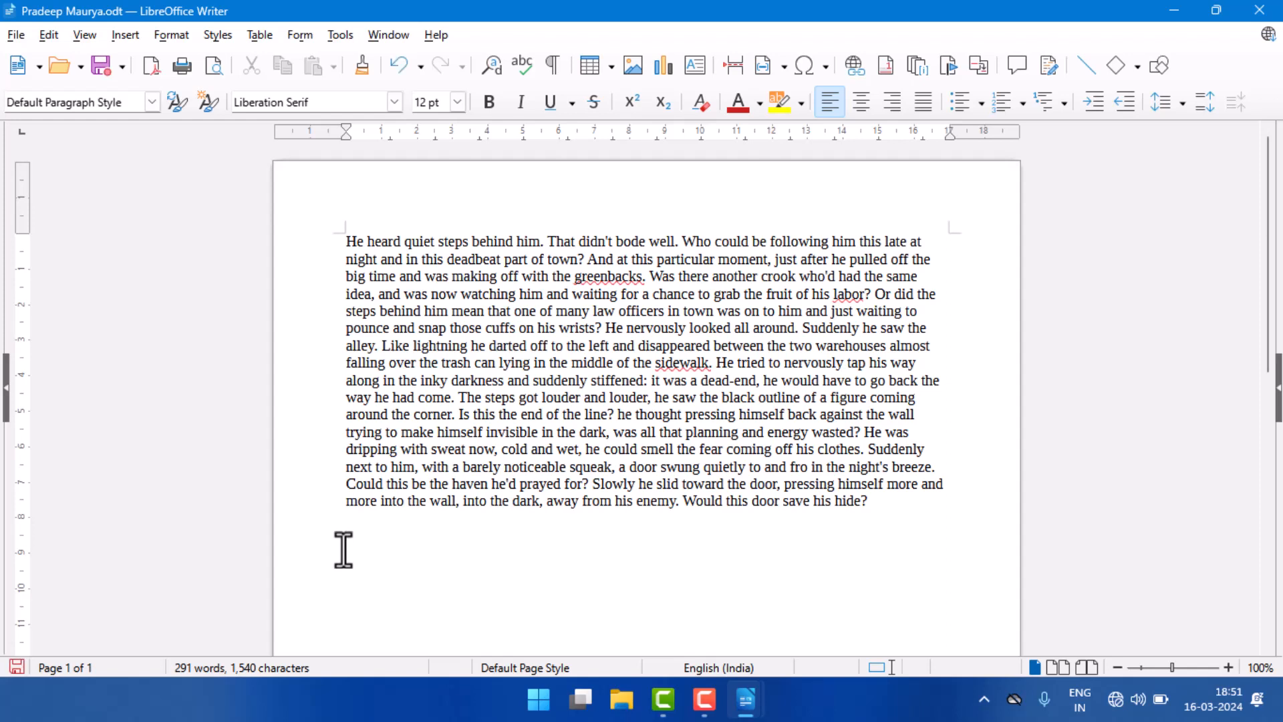
text(Ram is good boy)
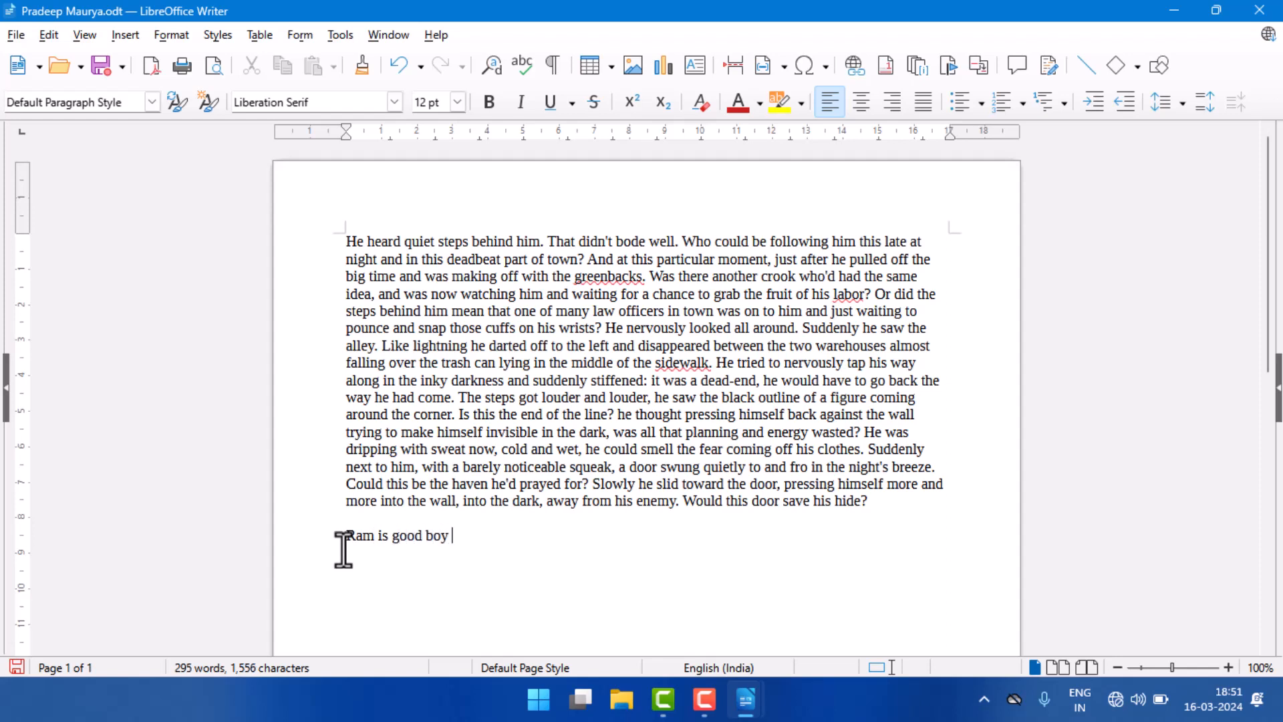
Step: Make the text from the paragraph's start through "Suddenly he saw the" bold, red, subscript and yellow-highlighted, and right-align the paragraph
drag(345, 241, 929, 331)
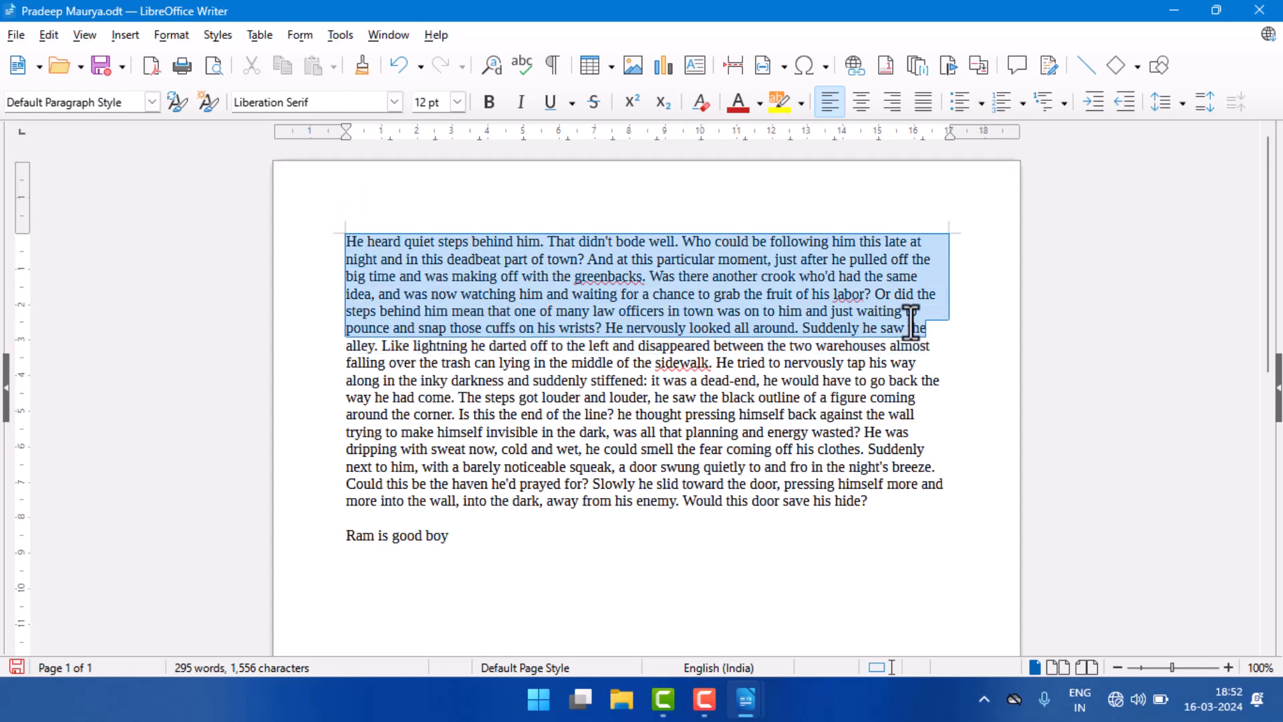
click(490, 100)
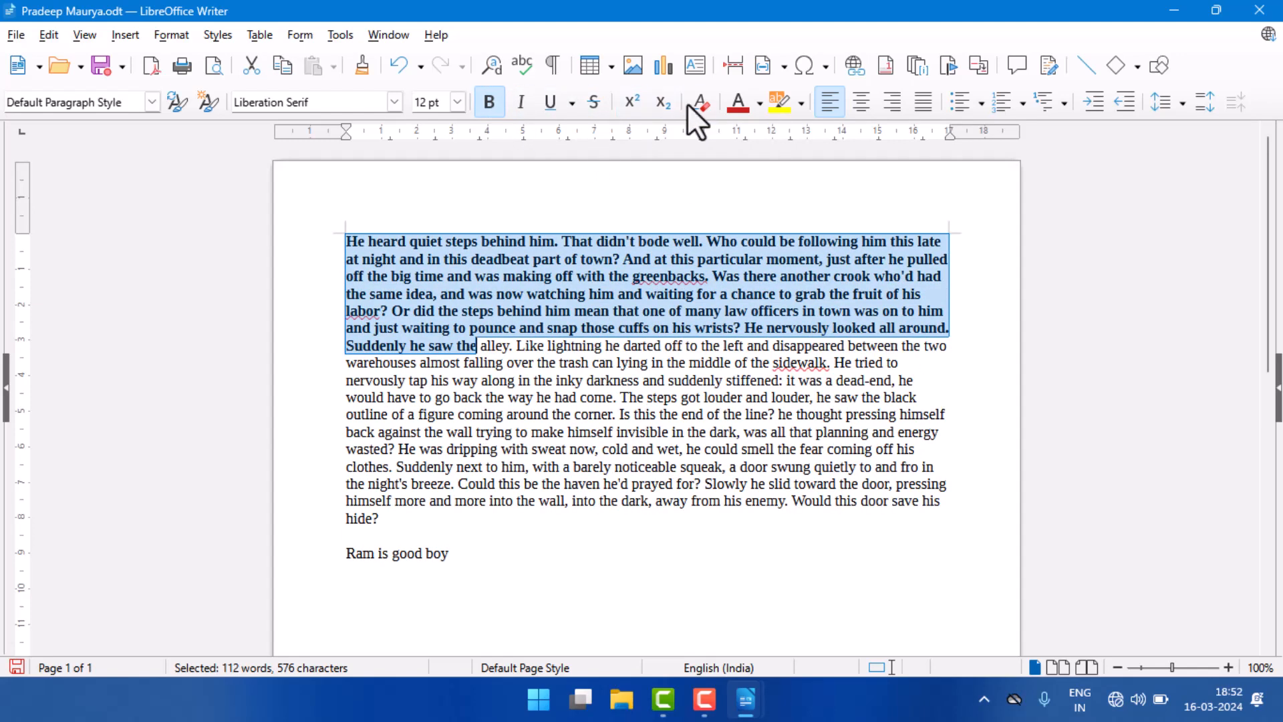
click(734, 104)
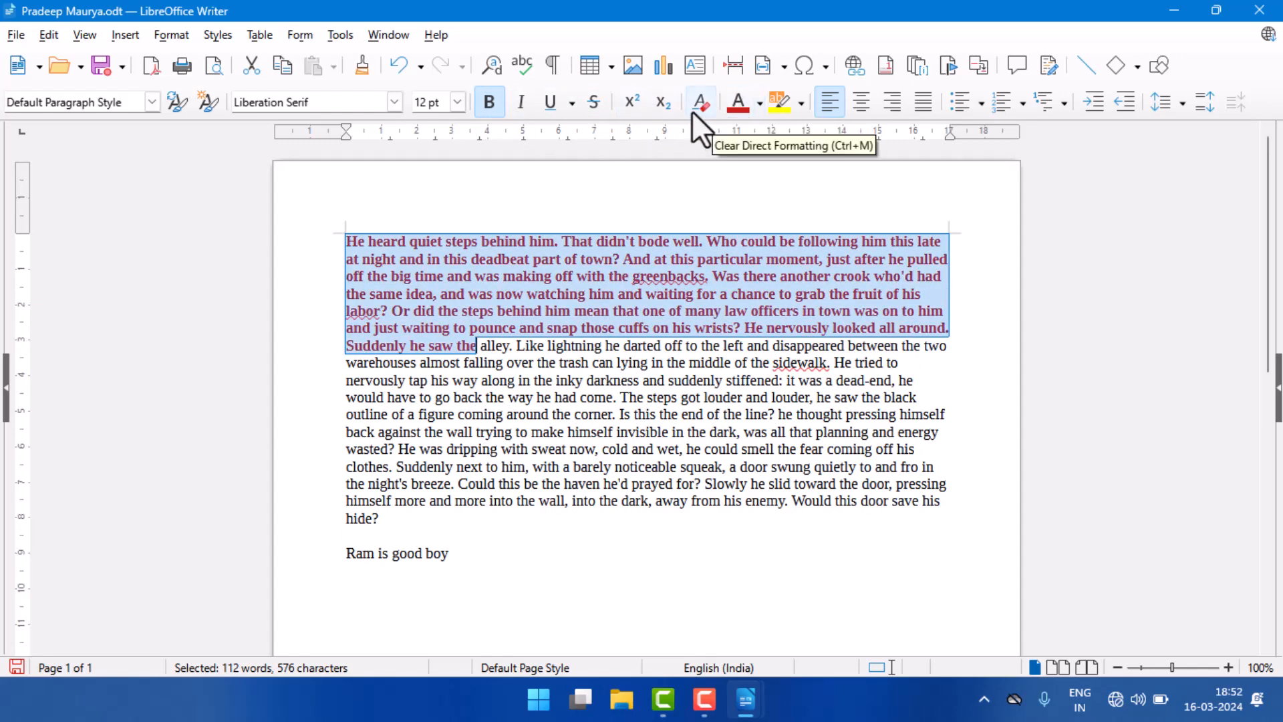
click(659, 104)
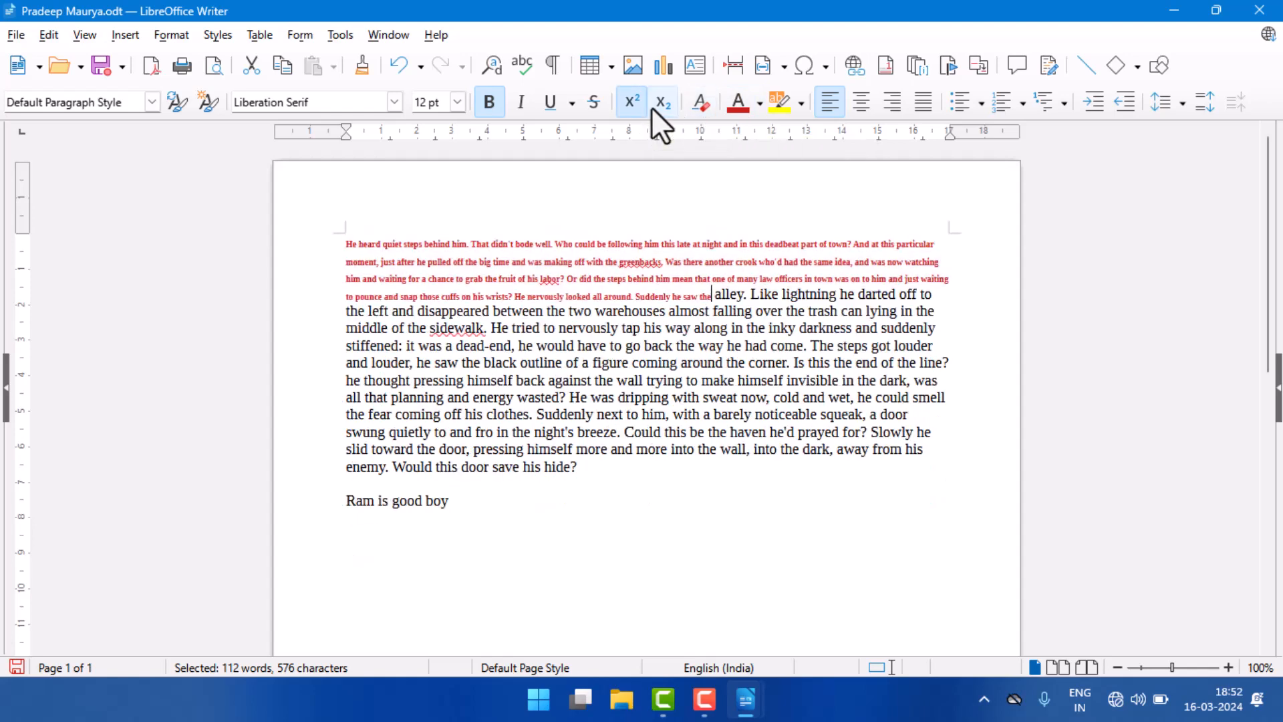
click(776, 103)
click(886, 103)
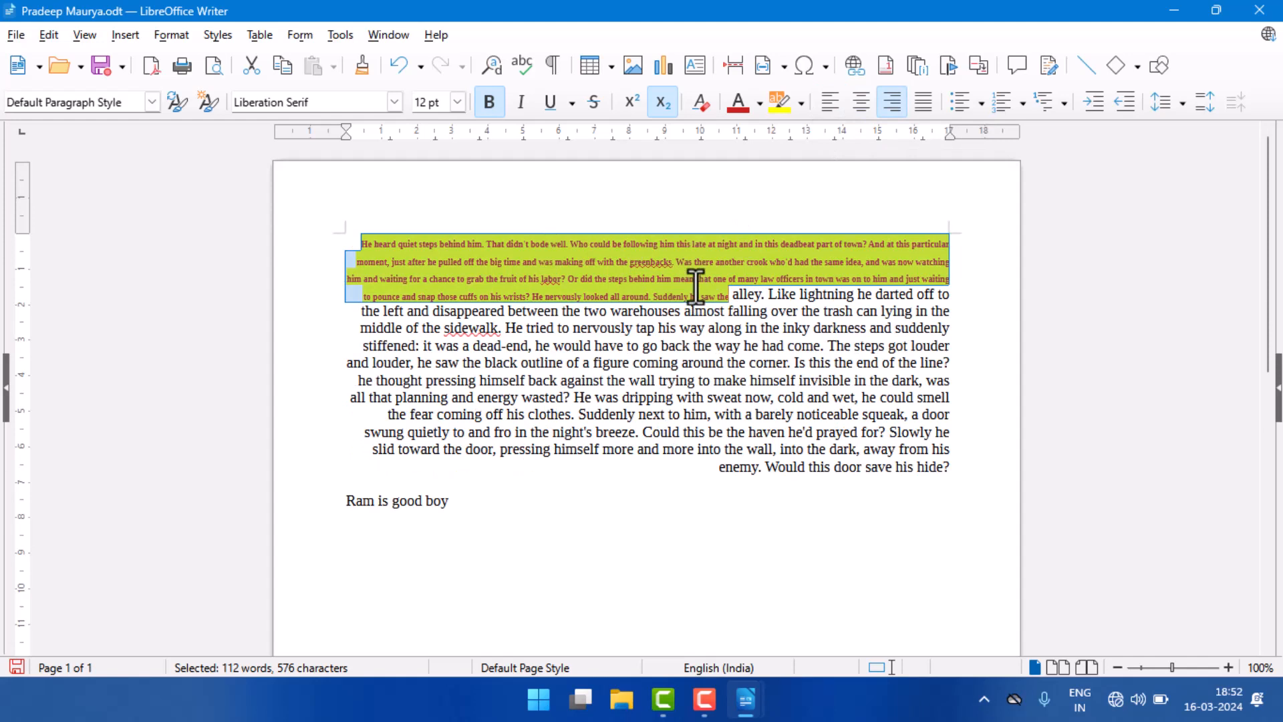
Step: Reload the document and discard all its unsaved changes
click(23, 40)
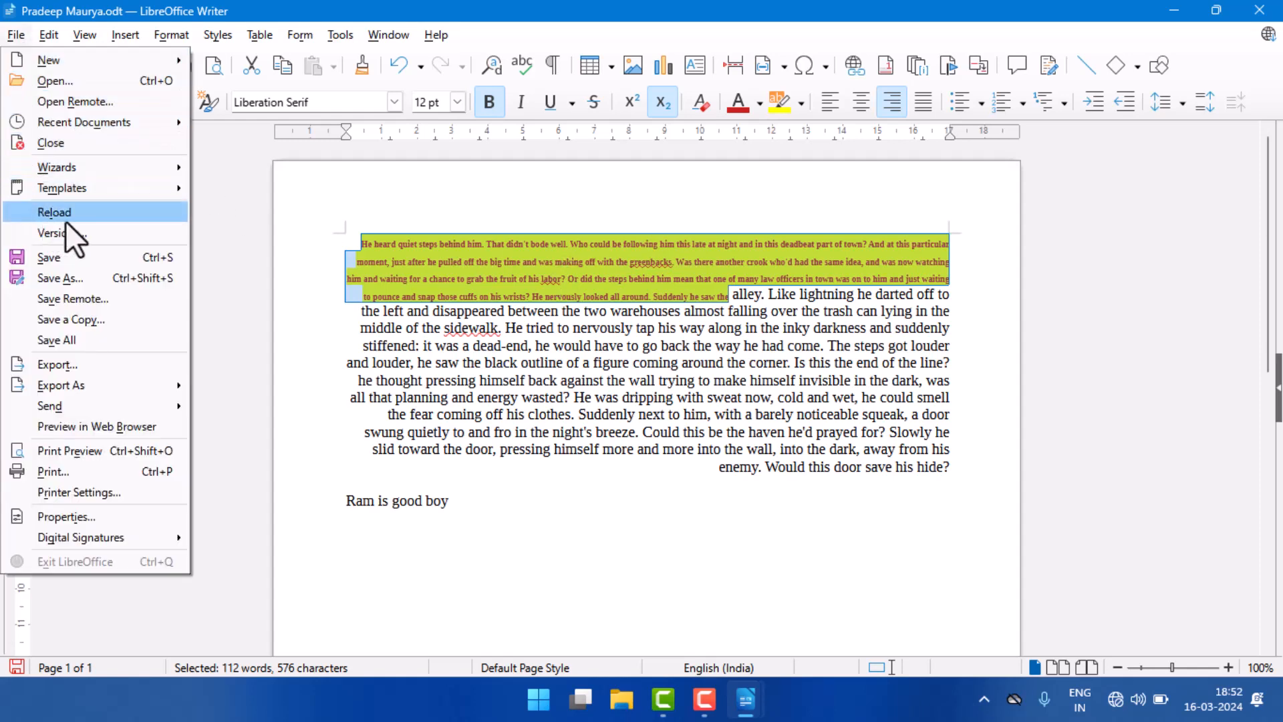
click(91, 214)
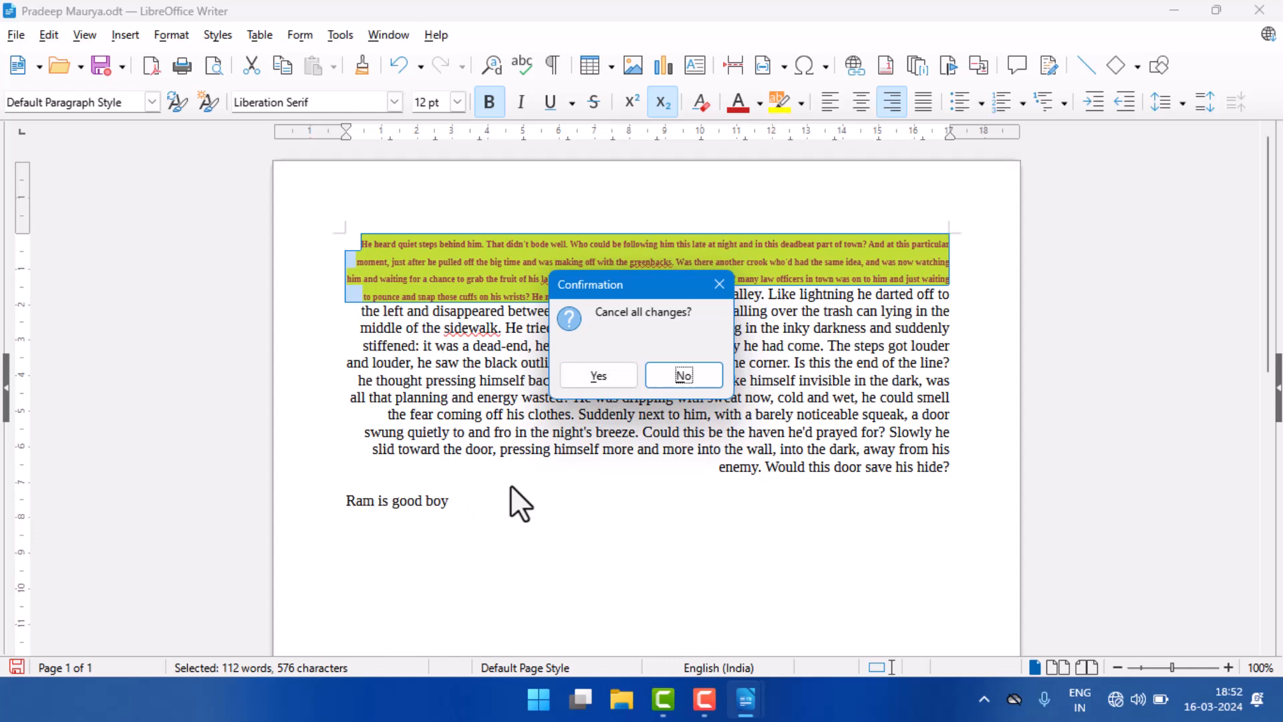
click(609, 379)
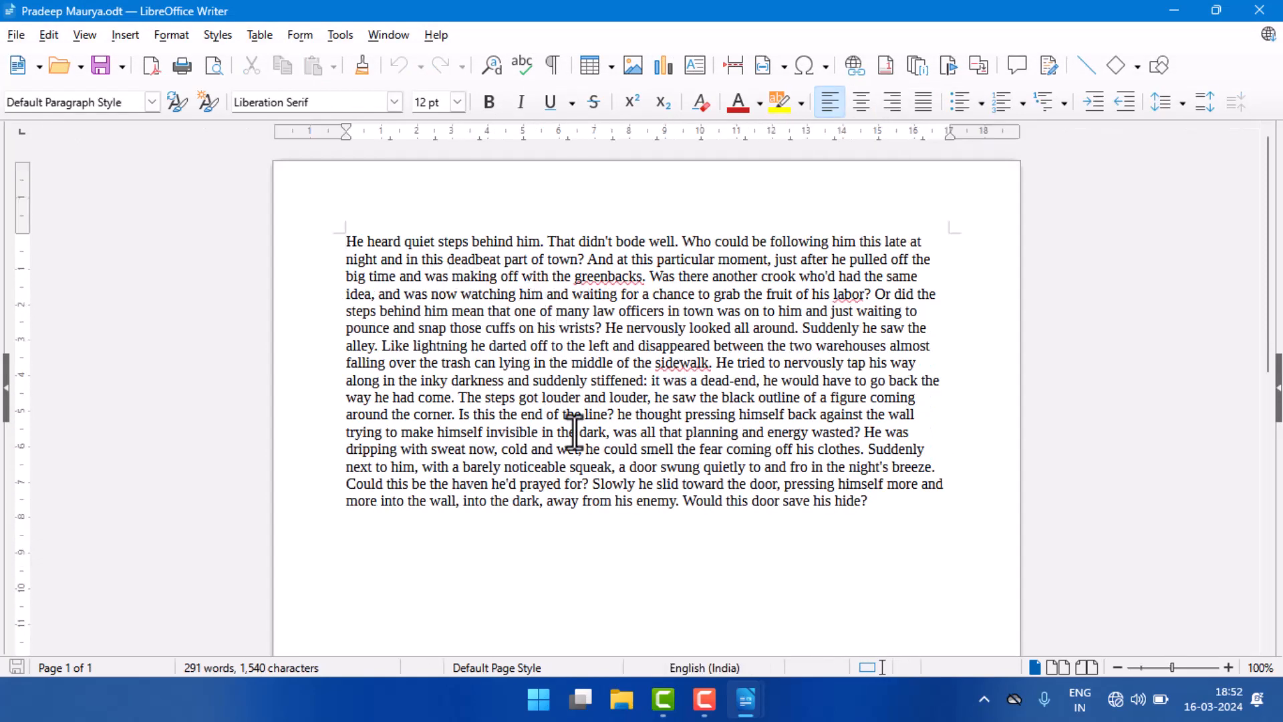
click(22, 30)
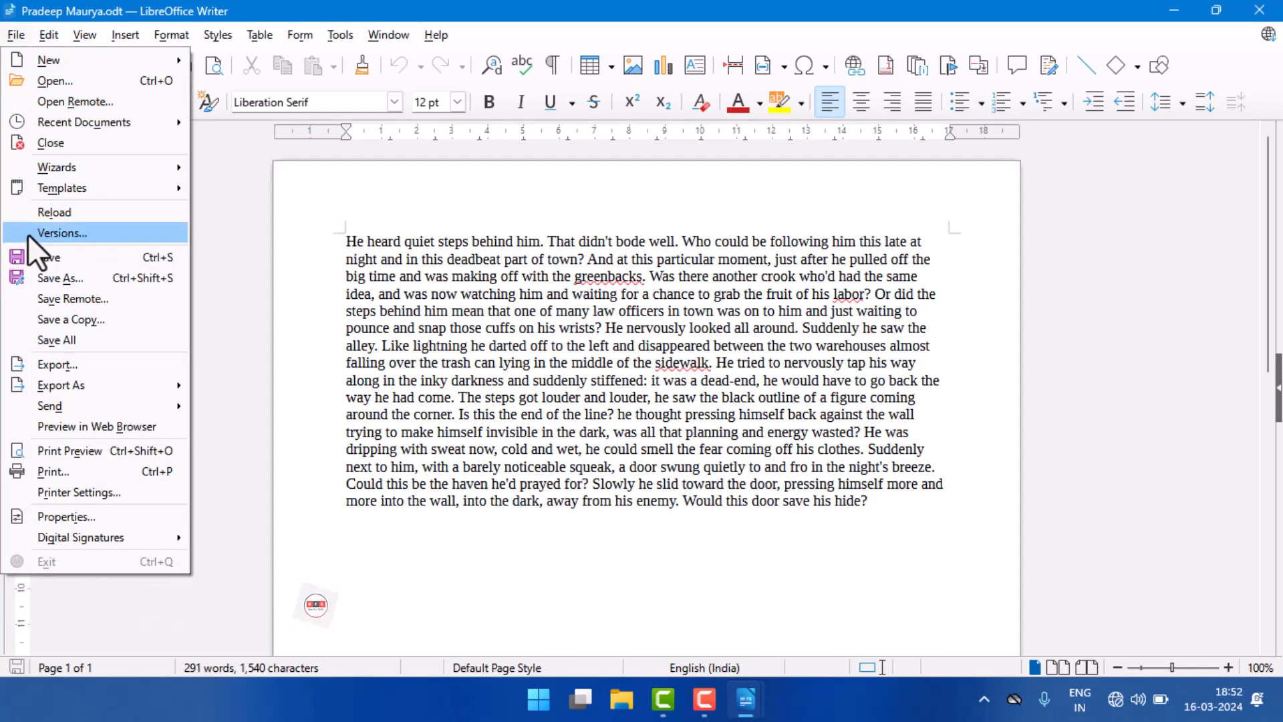
click(352, 246)
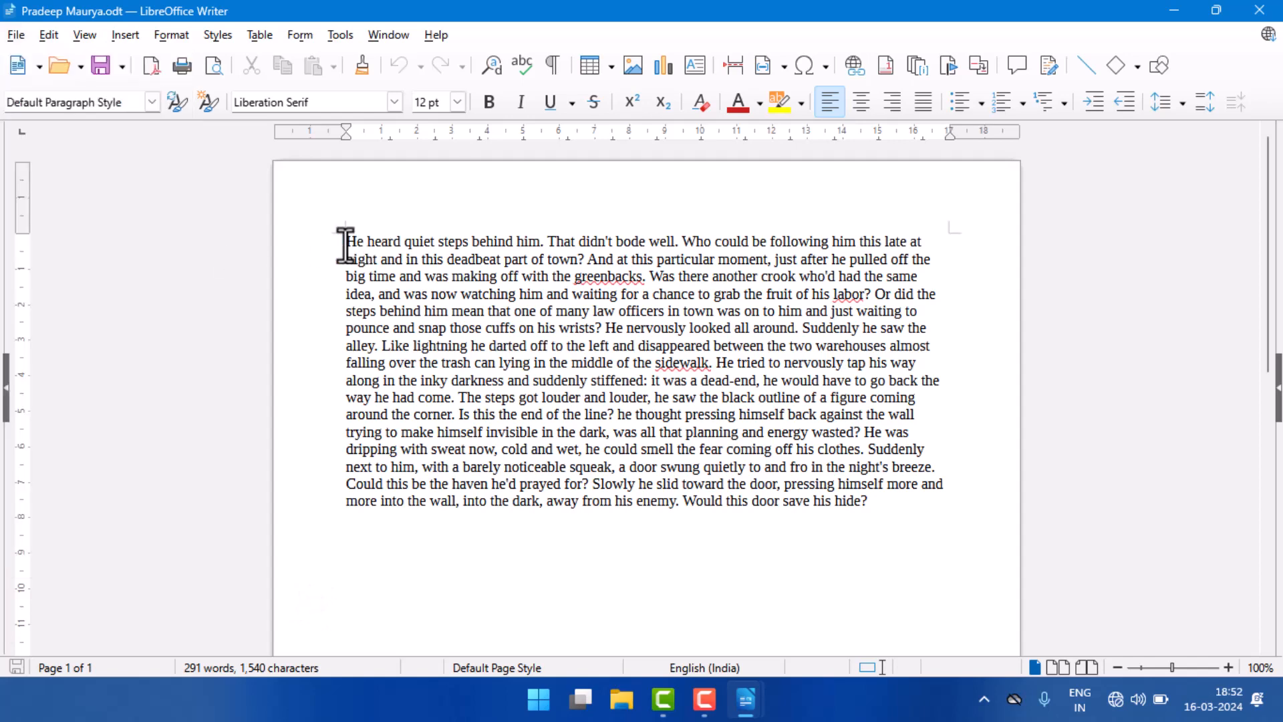
drag(347, 242, 638, 379)
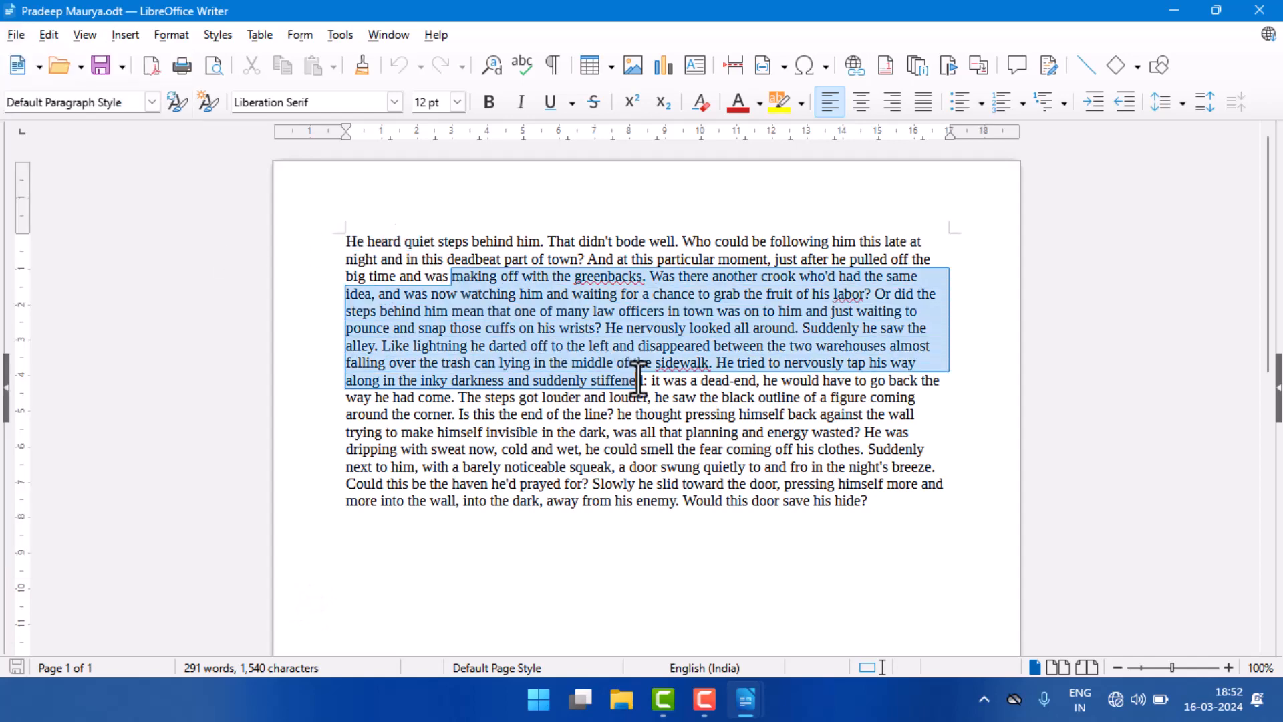
click(343, 248)
drag(512, 310, 550, 344)
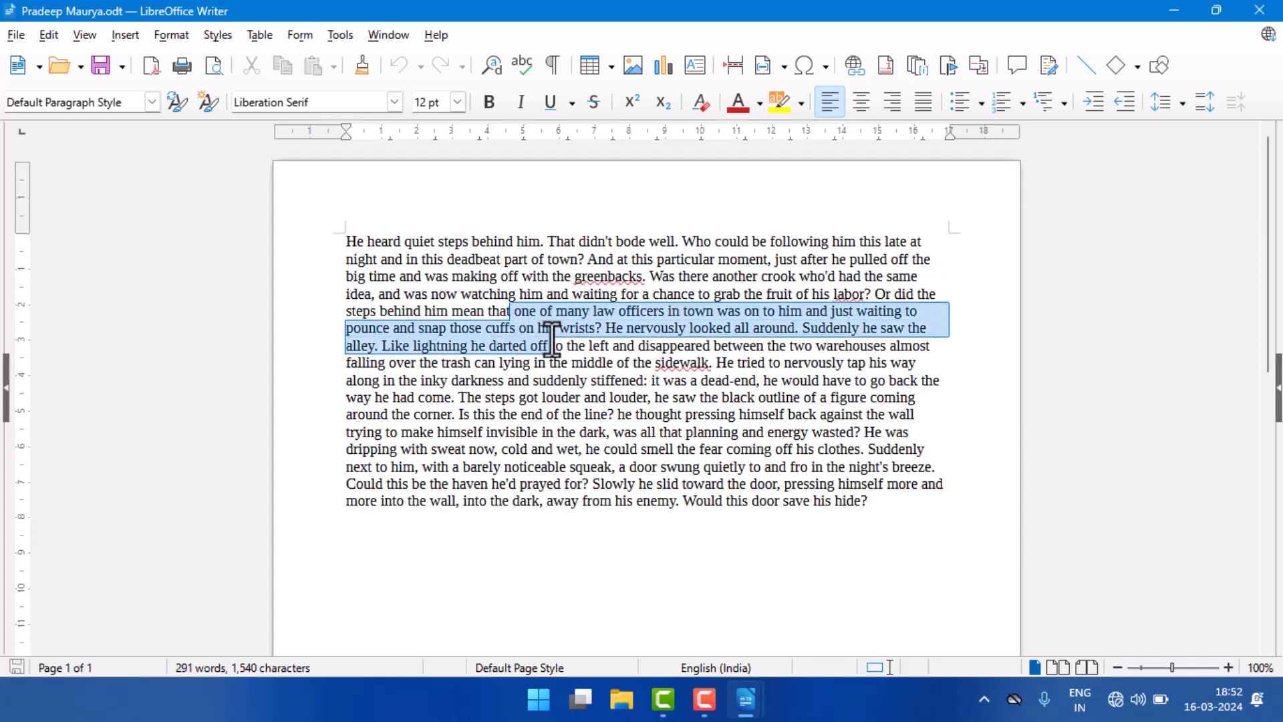
Step: Select the whole story paragraph, set its font size to 15 pt and make it bold
drag(344, 239, 887, 498)
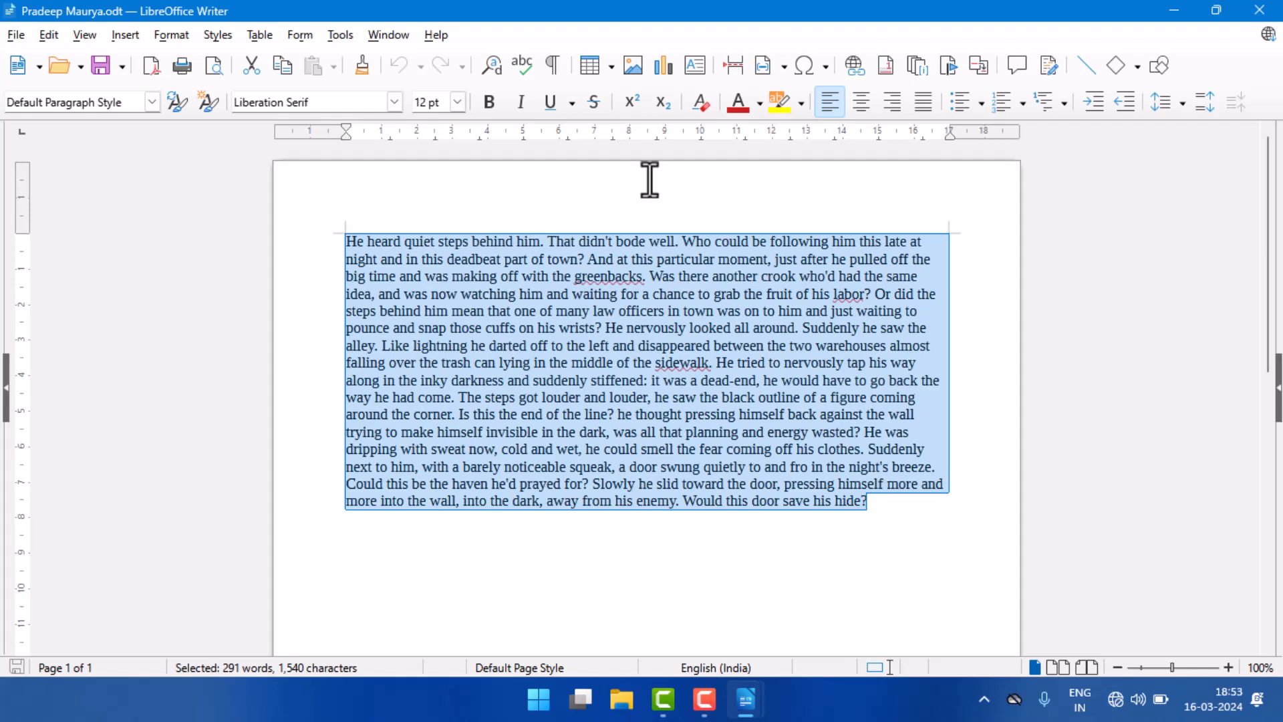
click(461, 103)
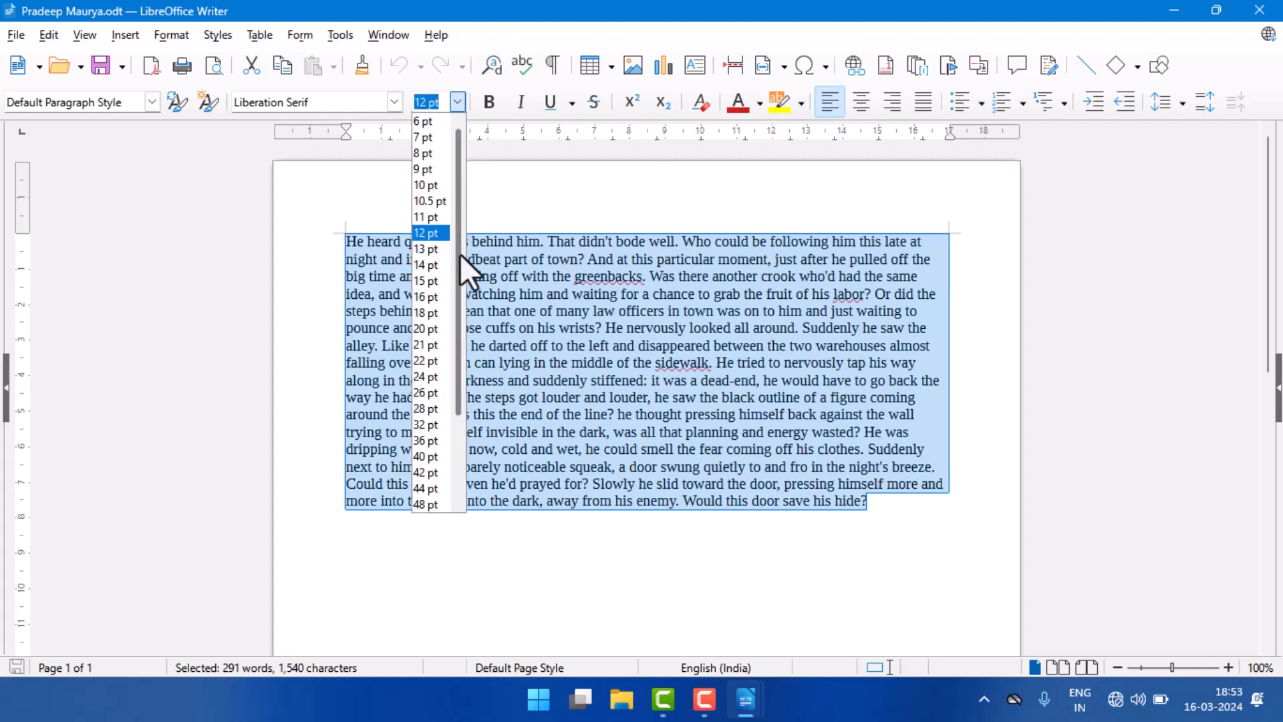
click(432, 286)
scroll(534, 309, up, 3)
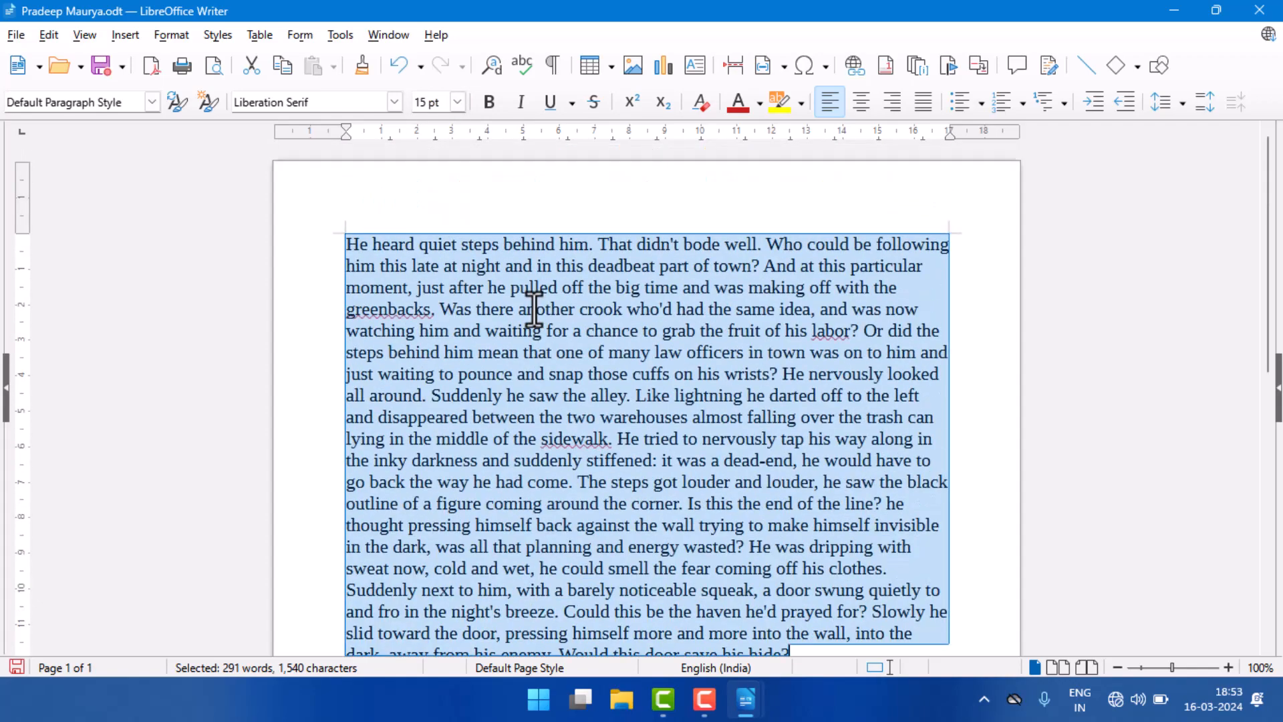
click(487, 104)
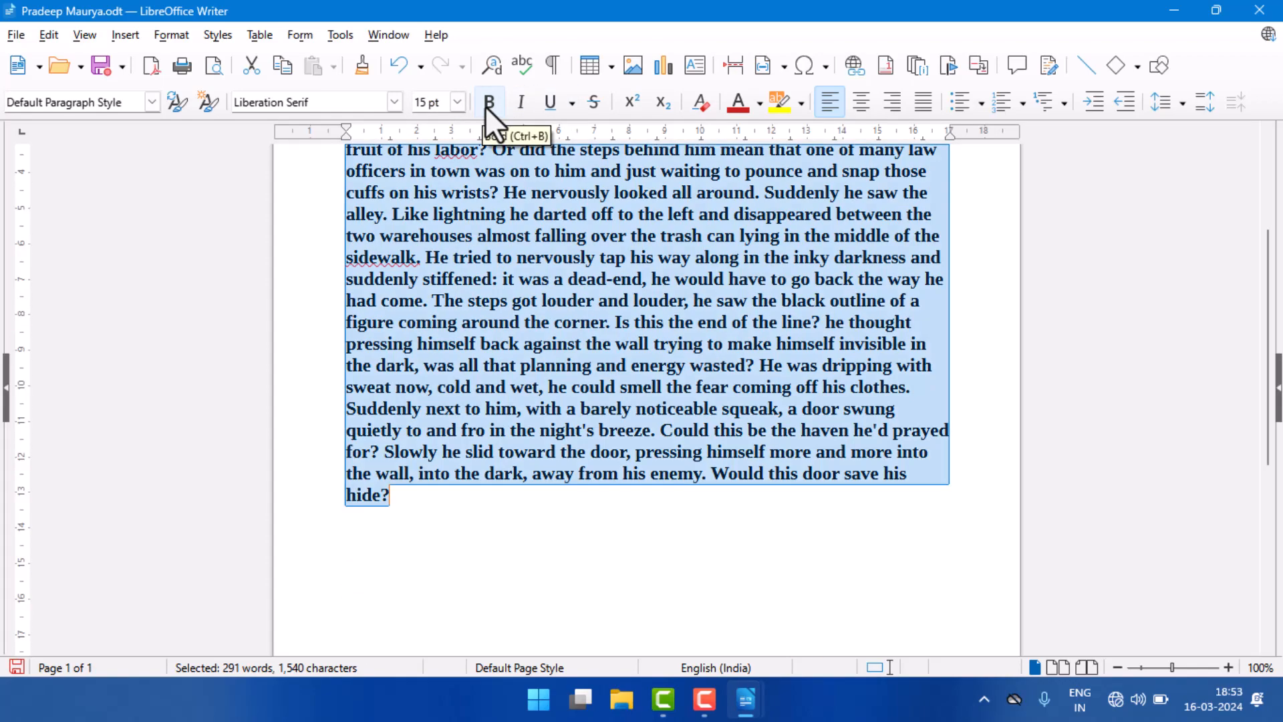
scroll(508, 274, up, 4)
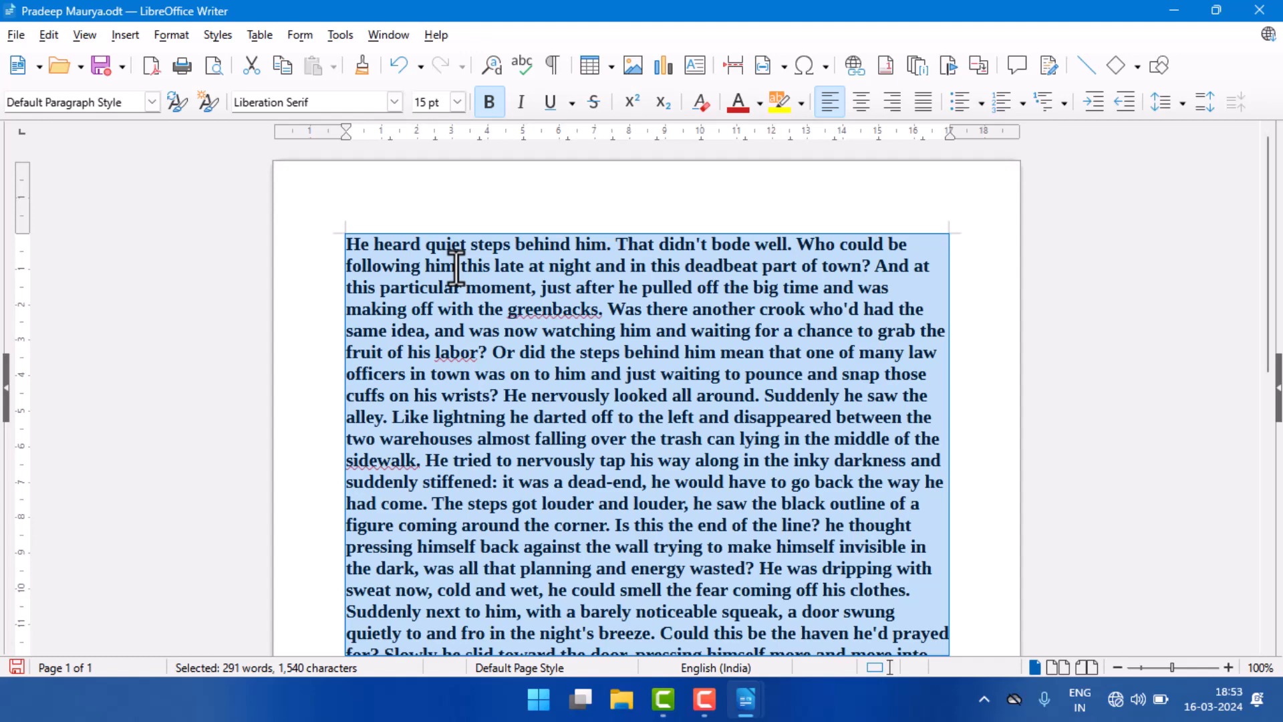
Step: Save the document's current state as a new version with the comment "ver1" and close the versions dialog
click(13, 36)
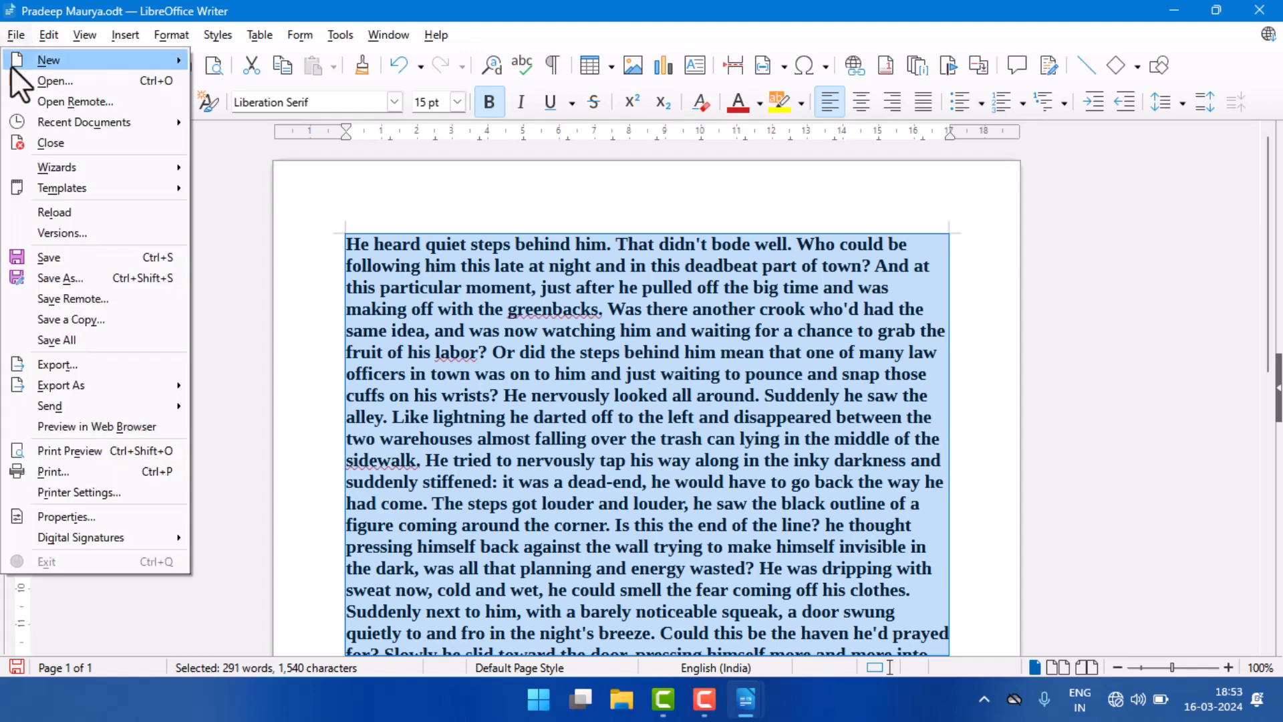
click(52, 232)
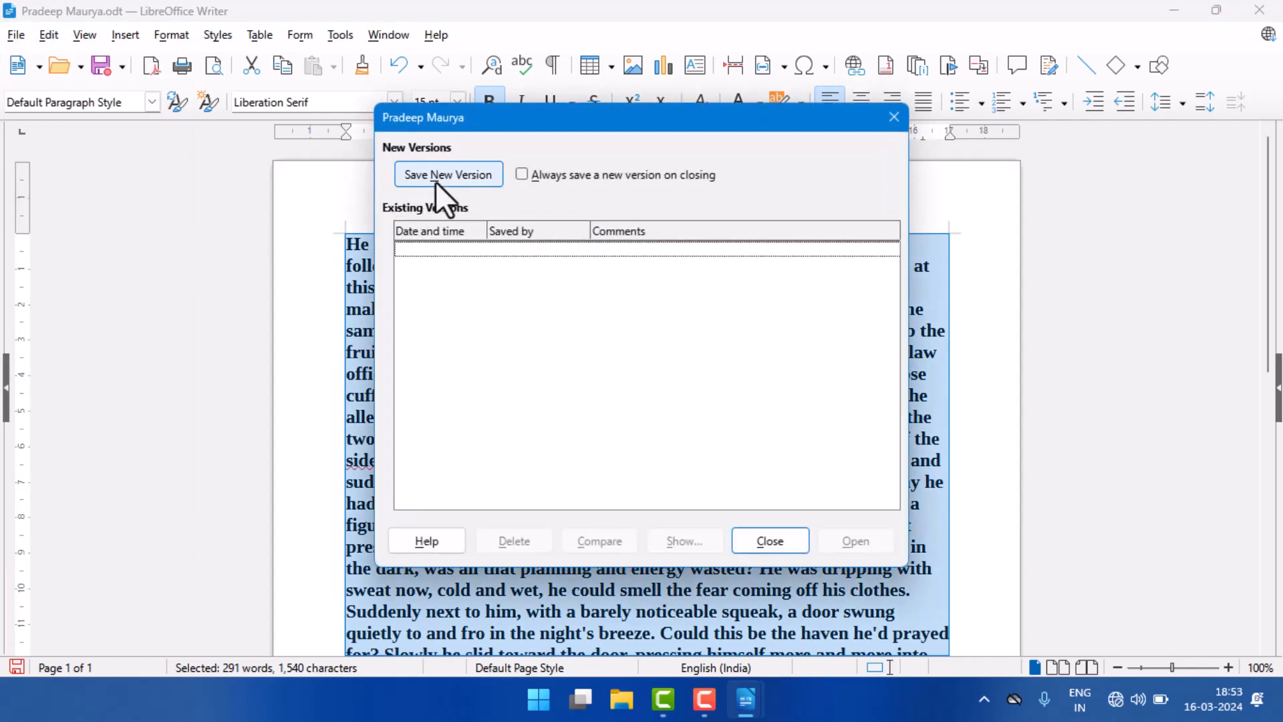
click(466, 175)
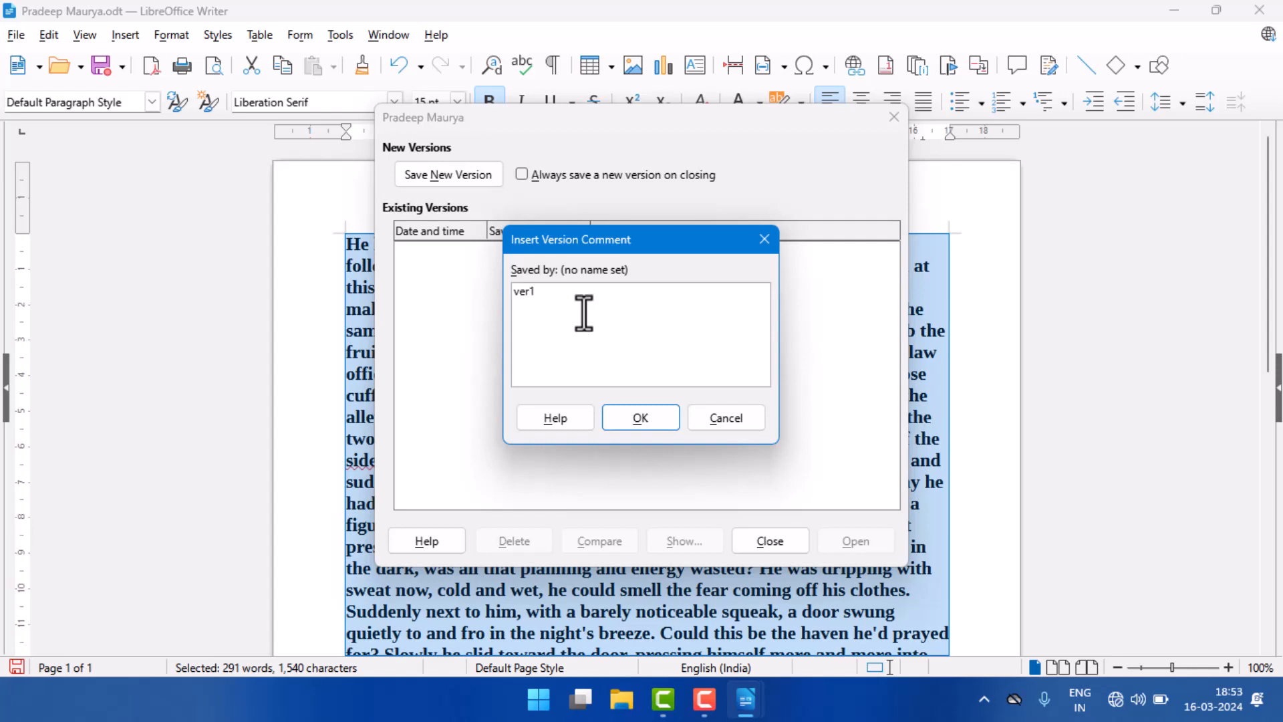
click(651, 420)
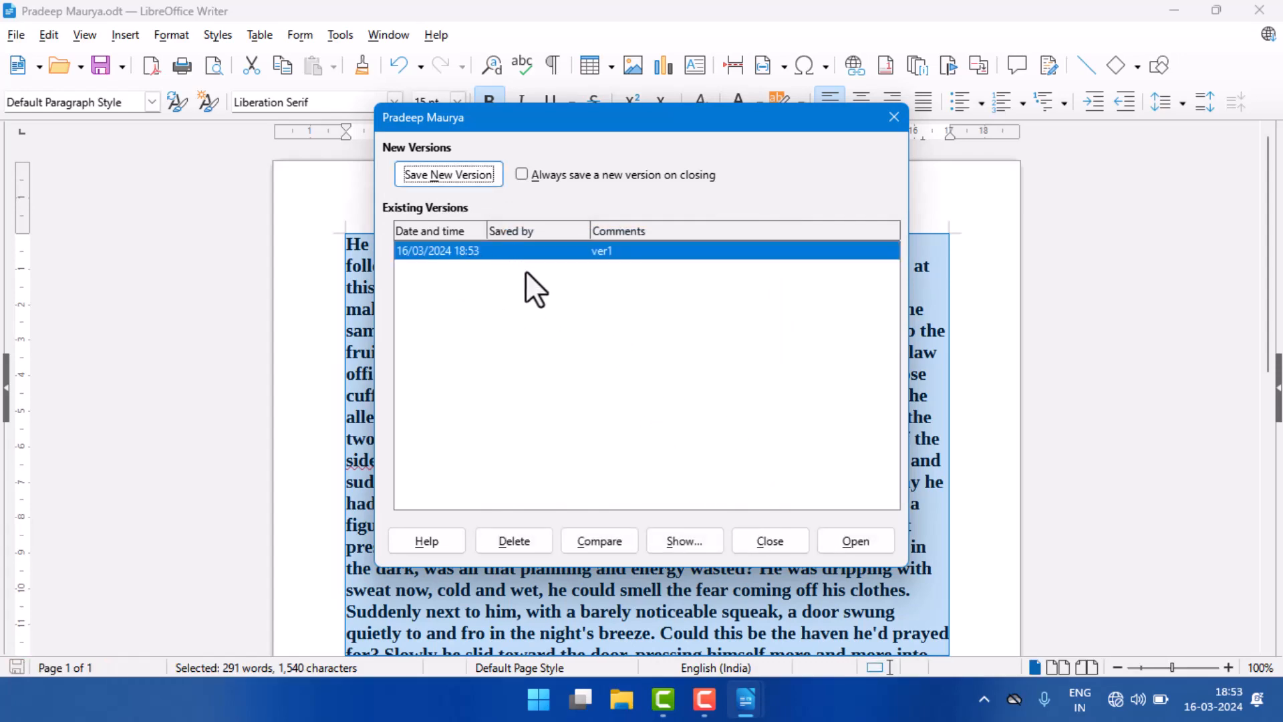
click(764, 540)
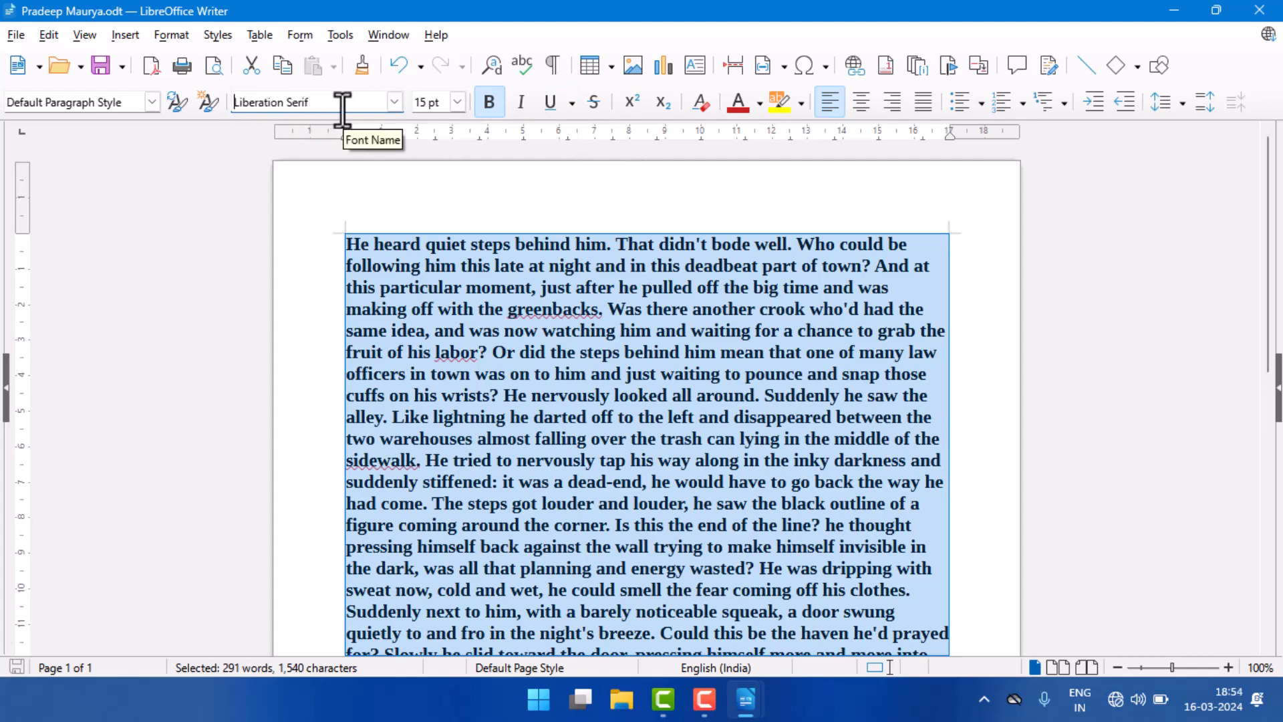
Step: Set the selected story paragraph's font to Liberation Sans Narrow, its font color to orange-red and its size to 21 pt
click(392, 106)
click(394, 104)
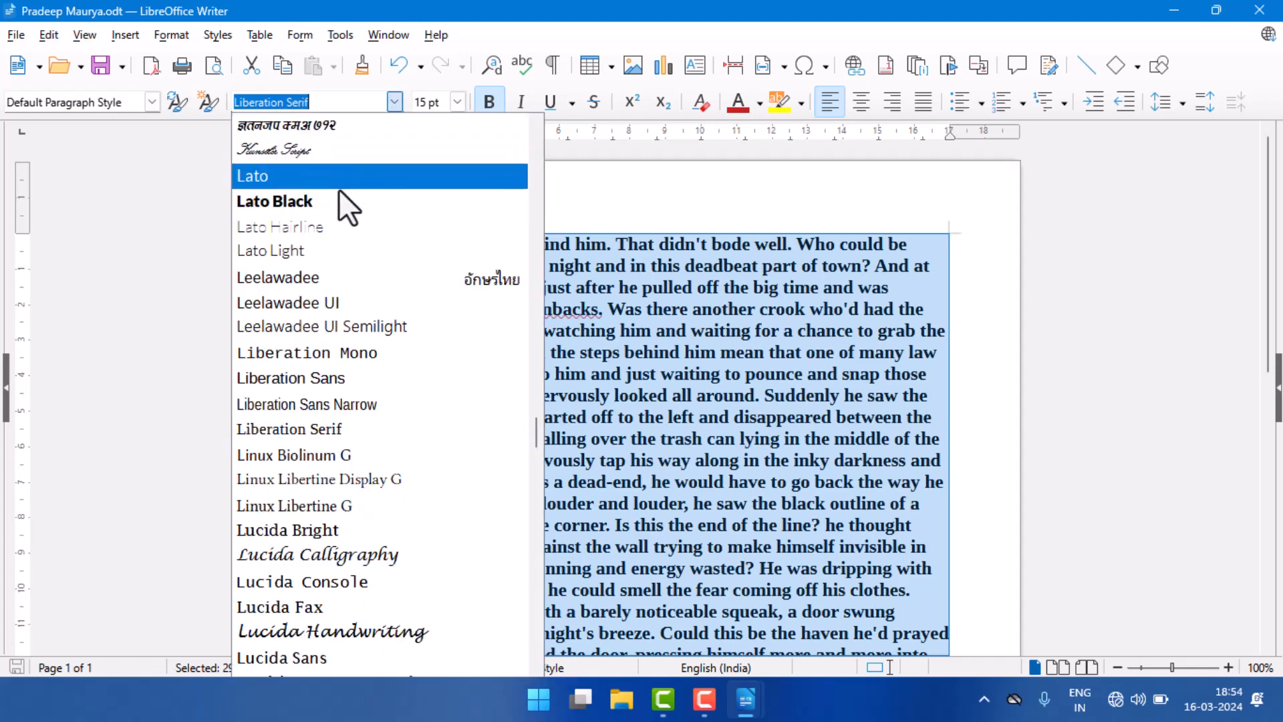
click(366, 413)
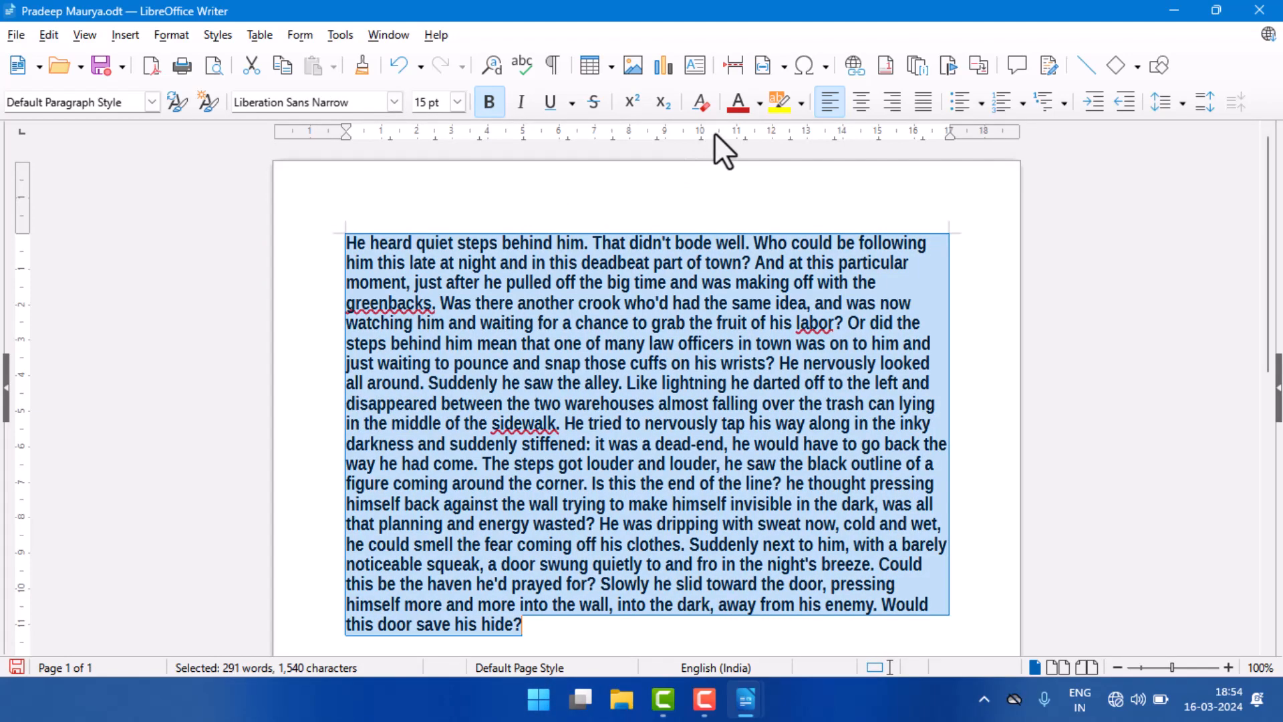
click(760, 103)
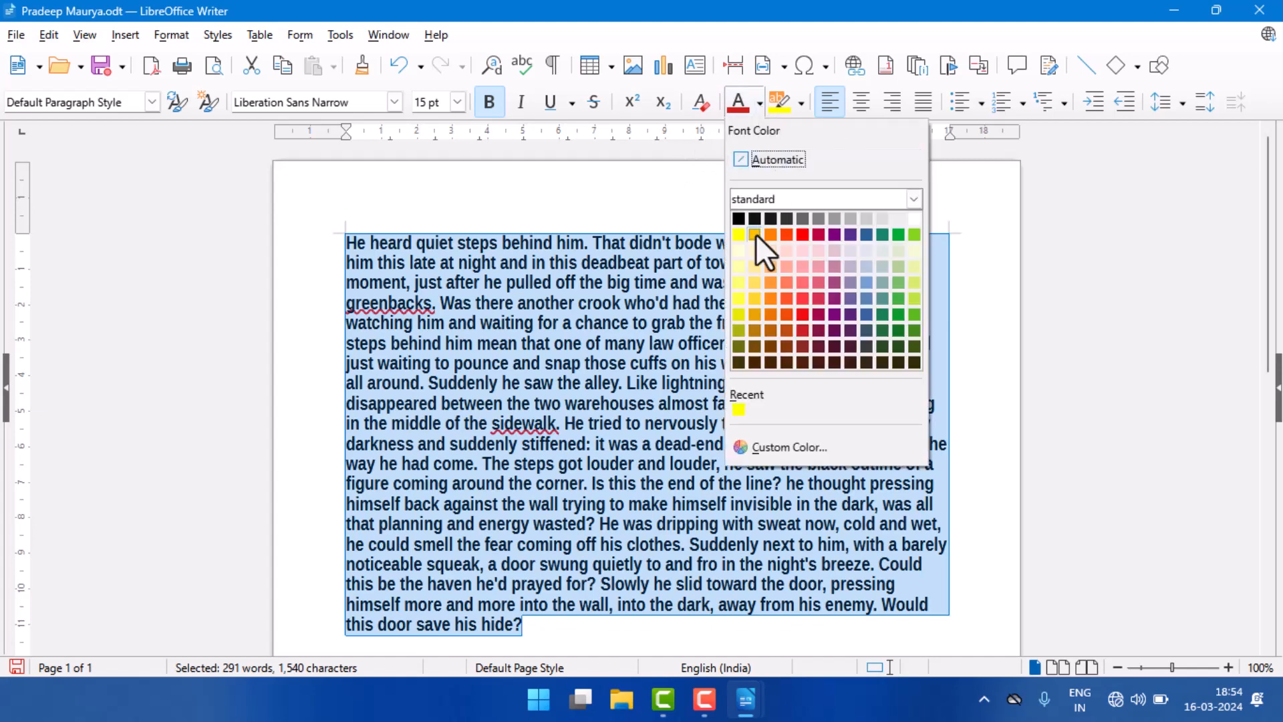
click(786, 234)
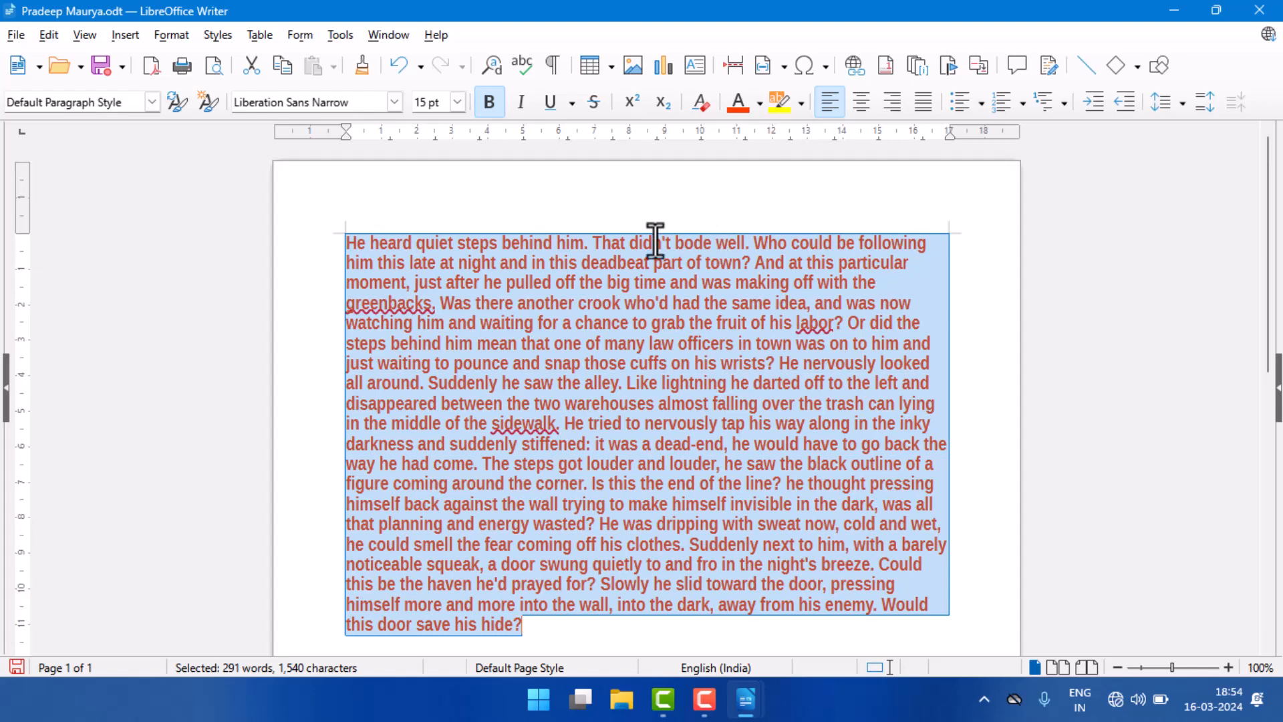
click(458, 102)
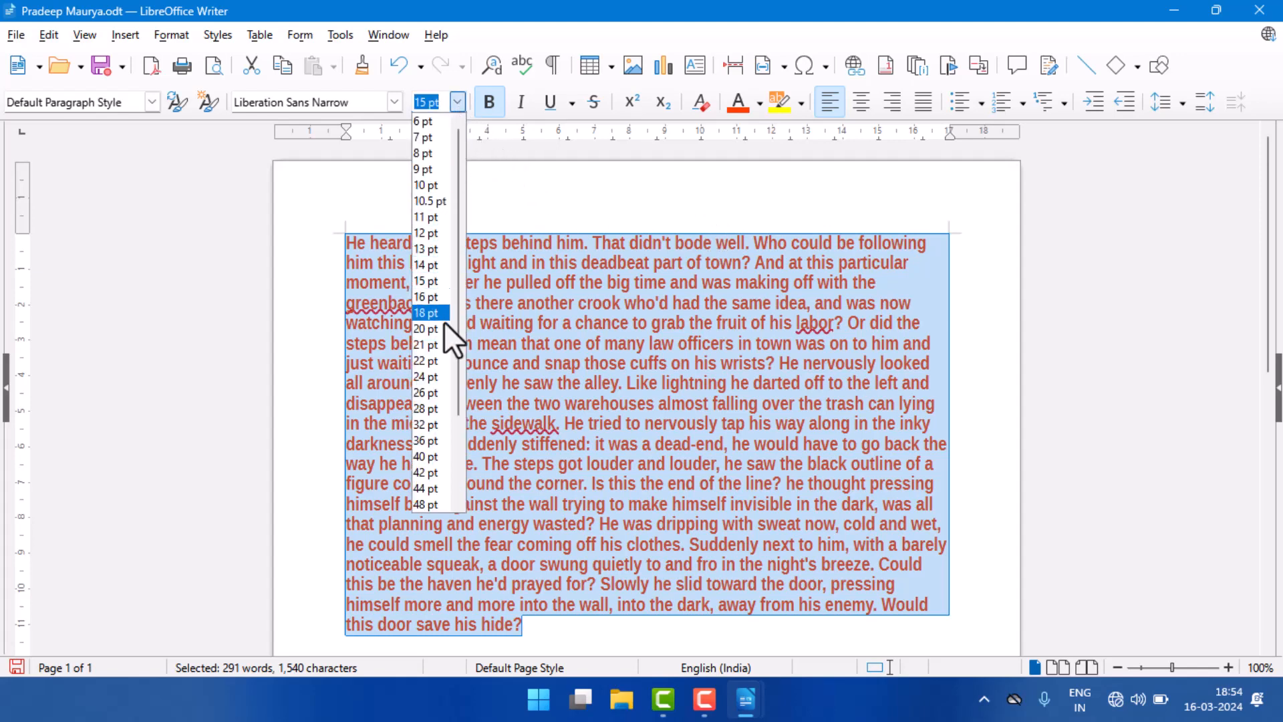
click(431, 344)
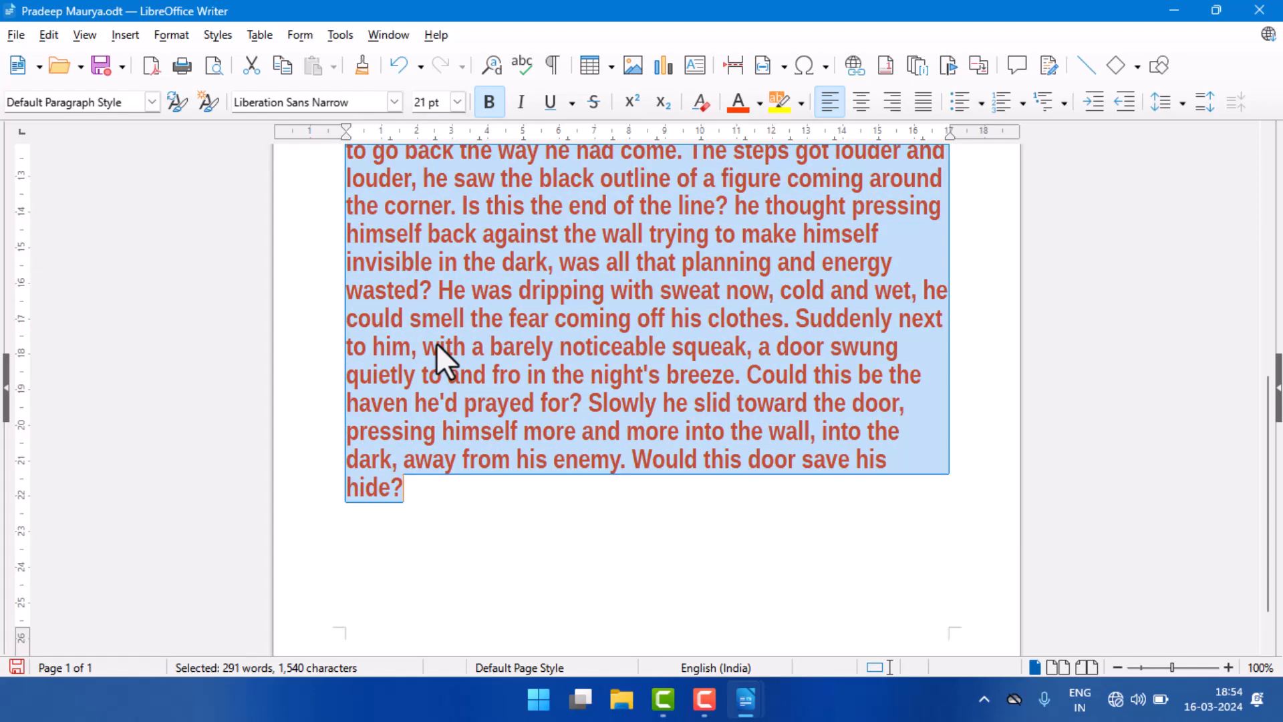
scroll(495, 351, up, 4)
scroll(495, 351, up, 5)
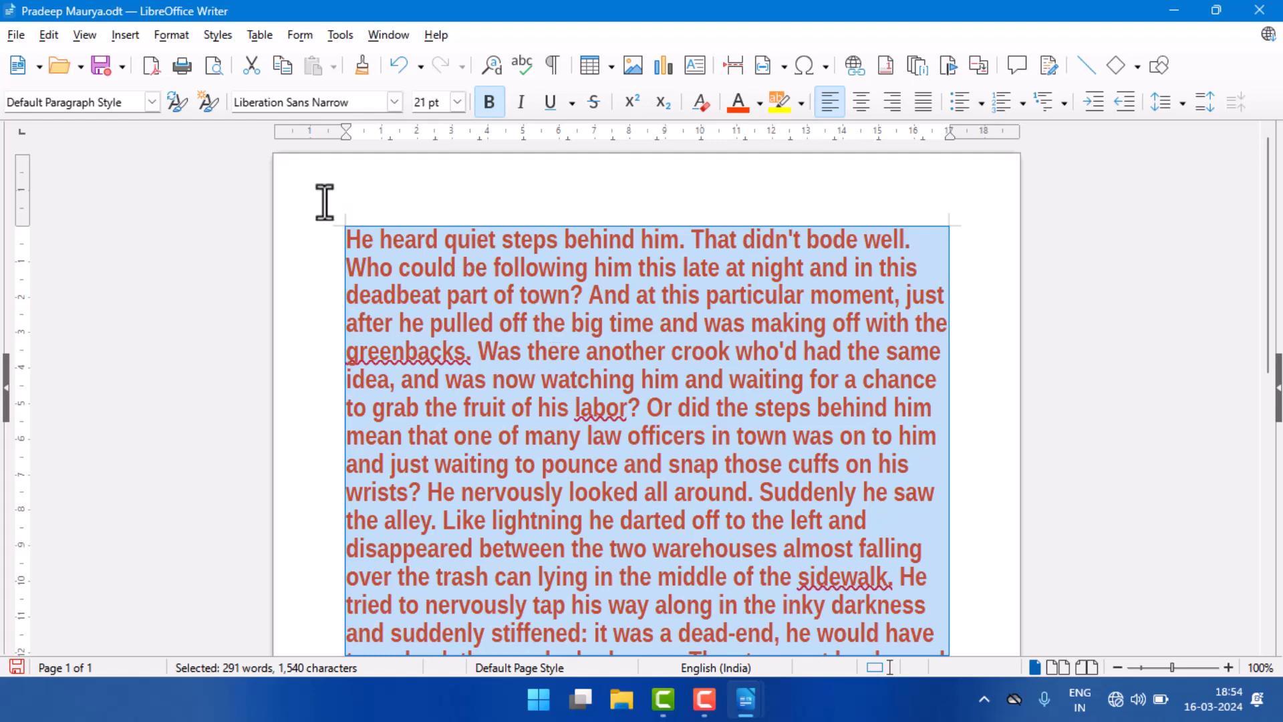
Step: Save the document's current state as a new version with the comment "ver2" and close the versions dialog
click(12, 37)
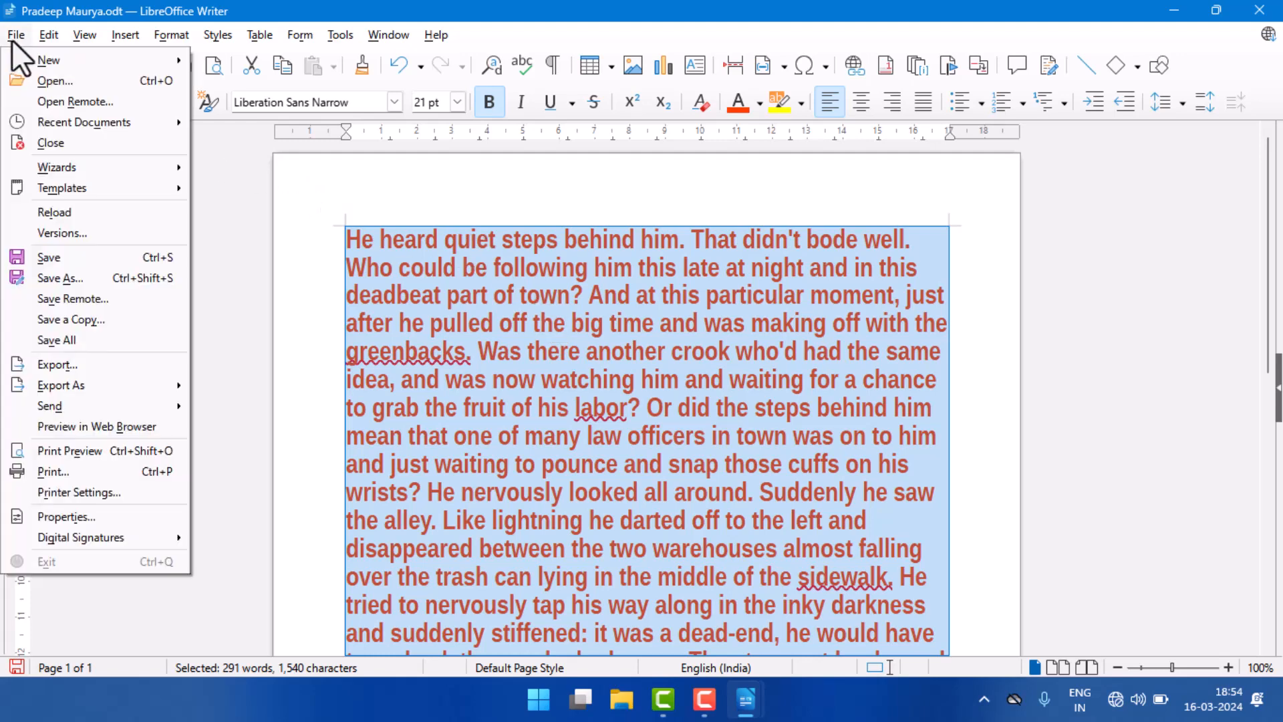
click(39, 231)
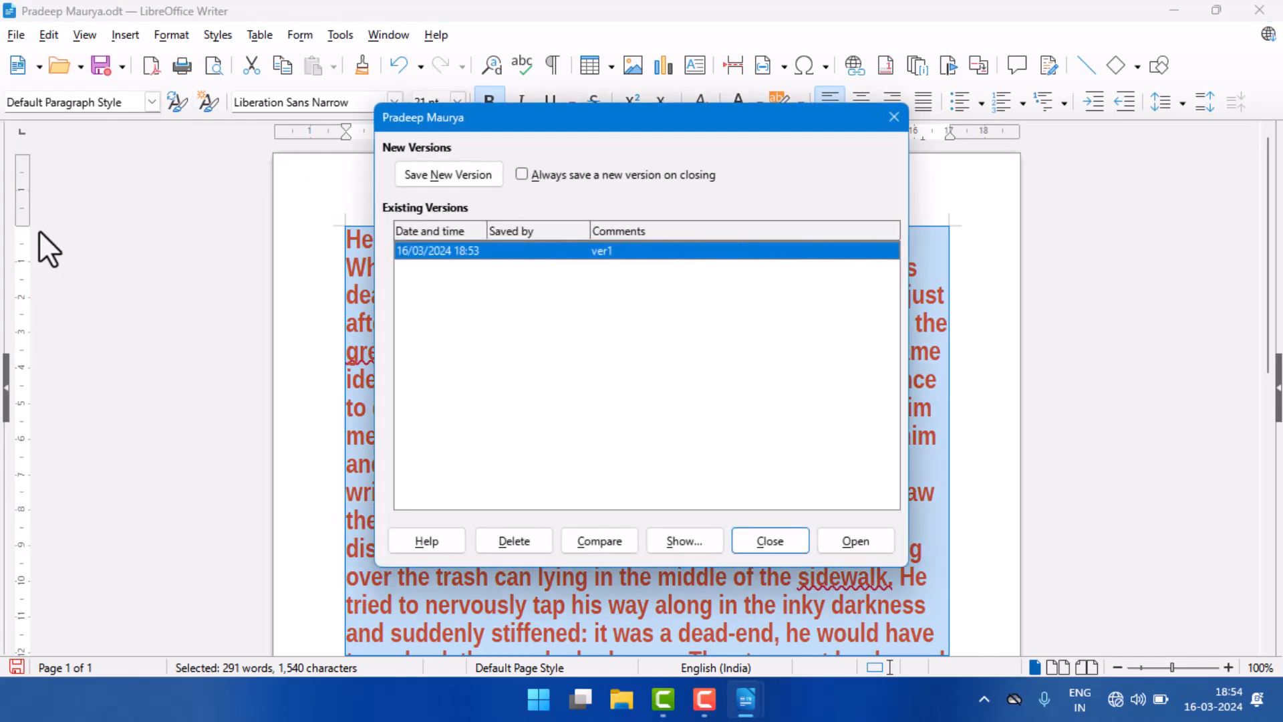
click(462, 176)
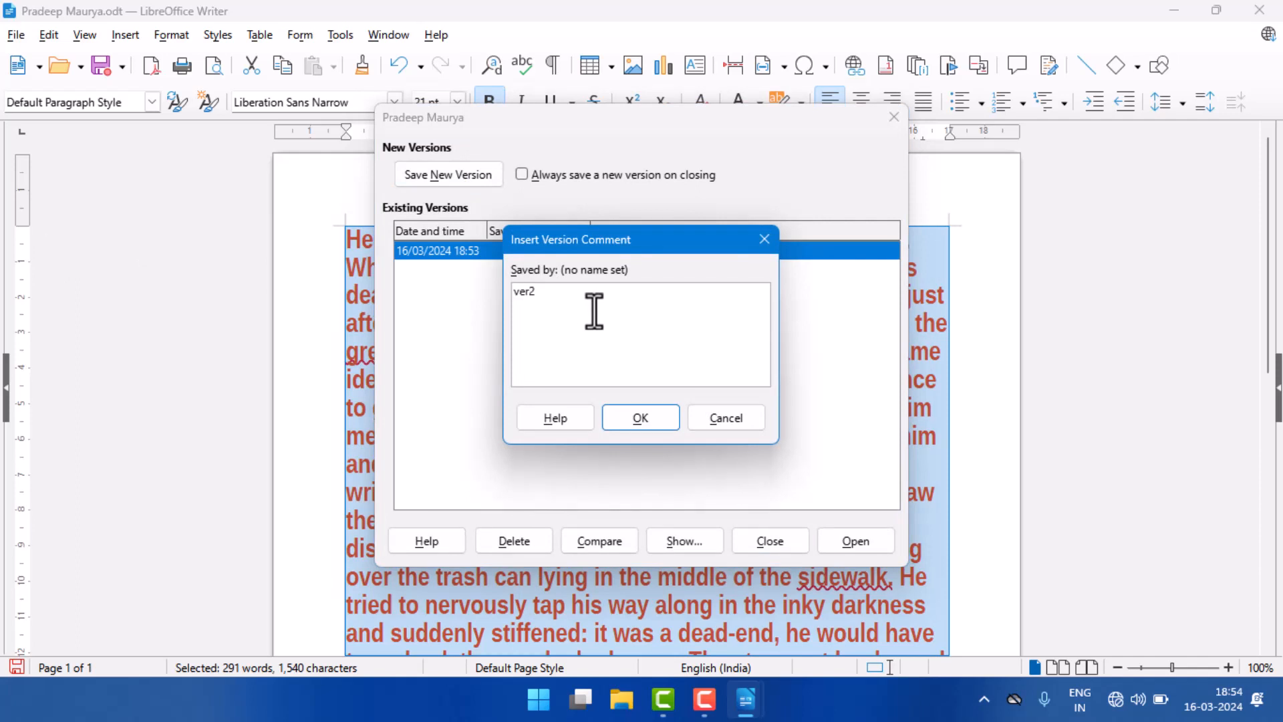
text(ver2)
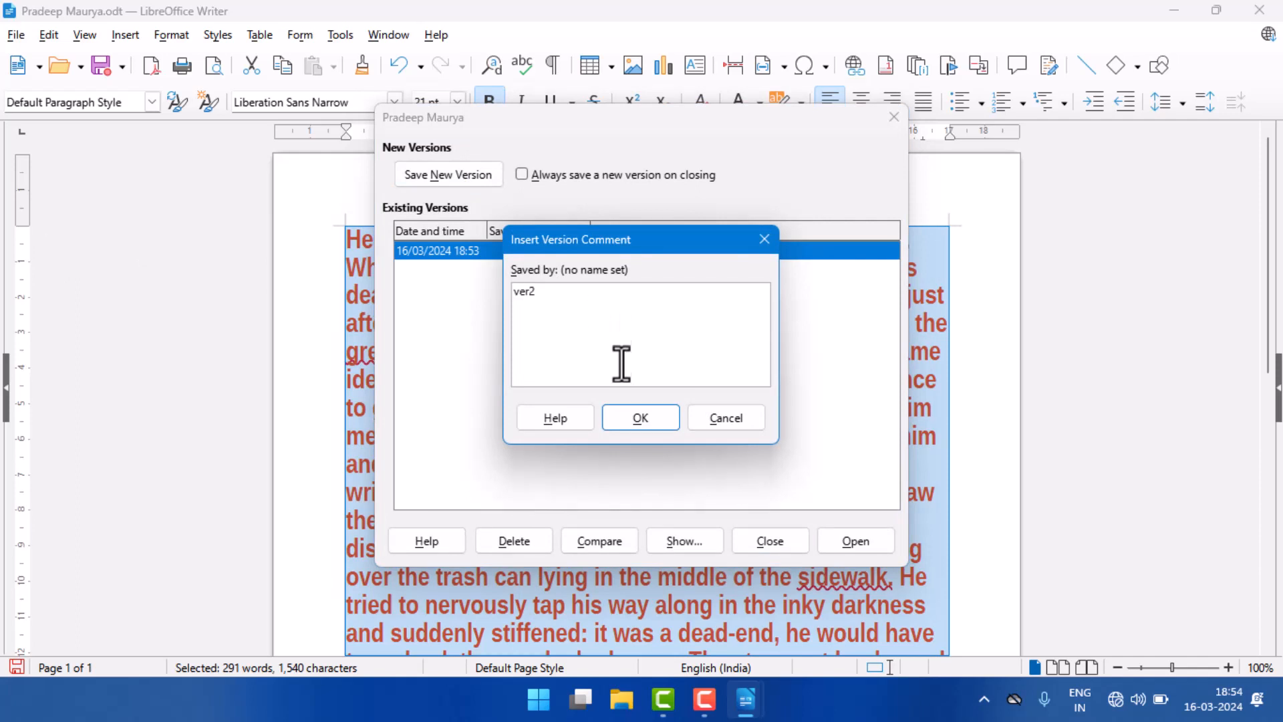
click(643, 417)
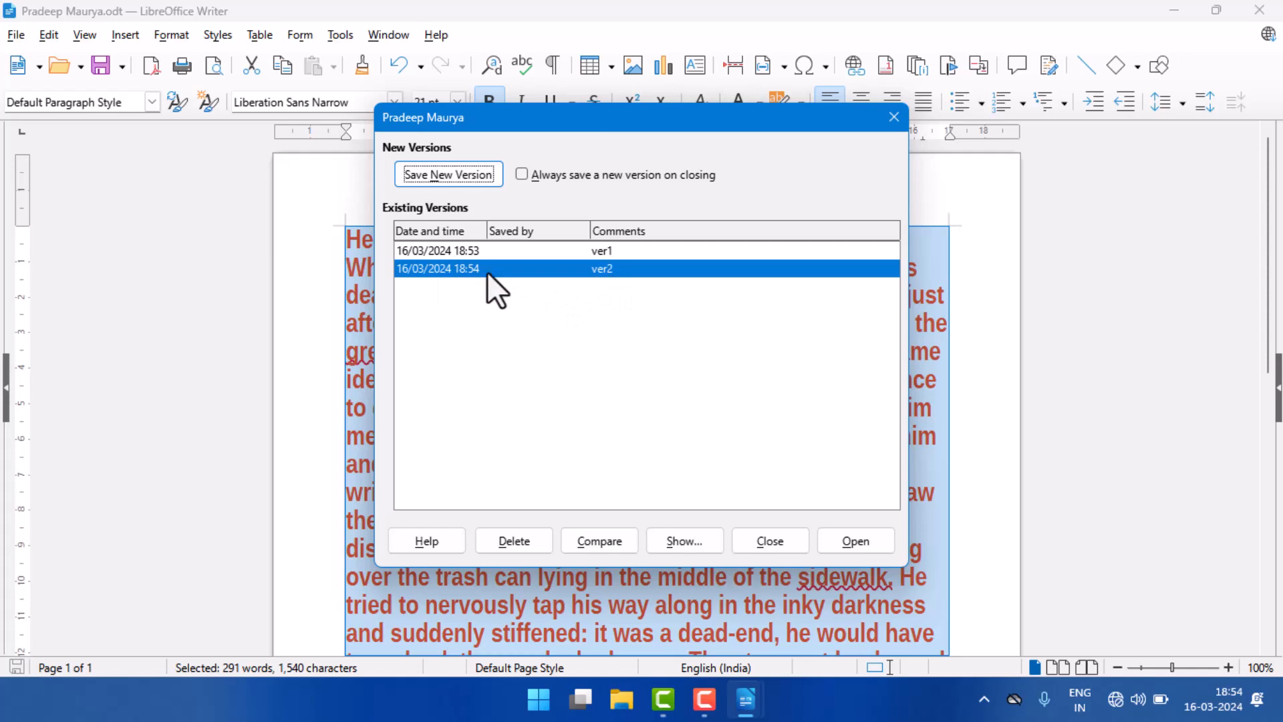
click(775, 544)
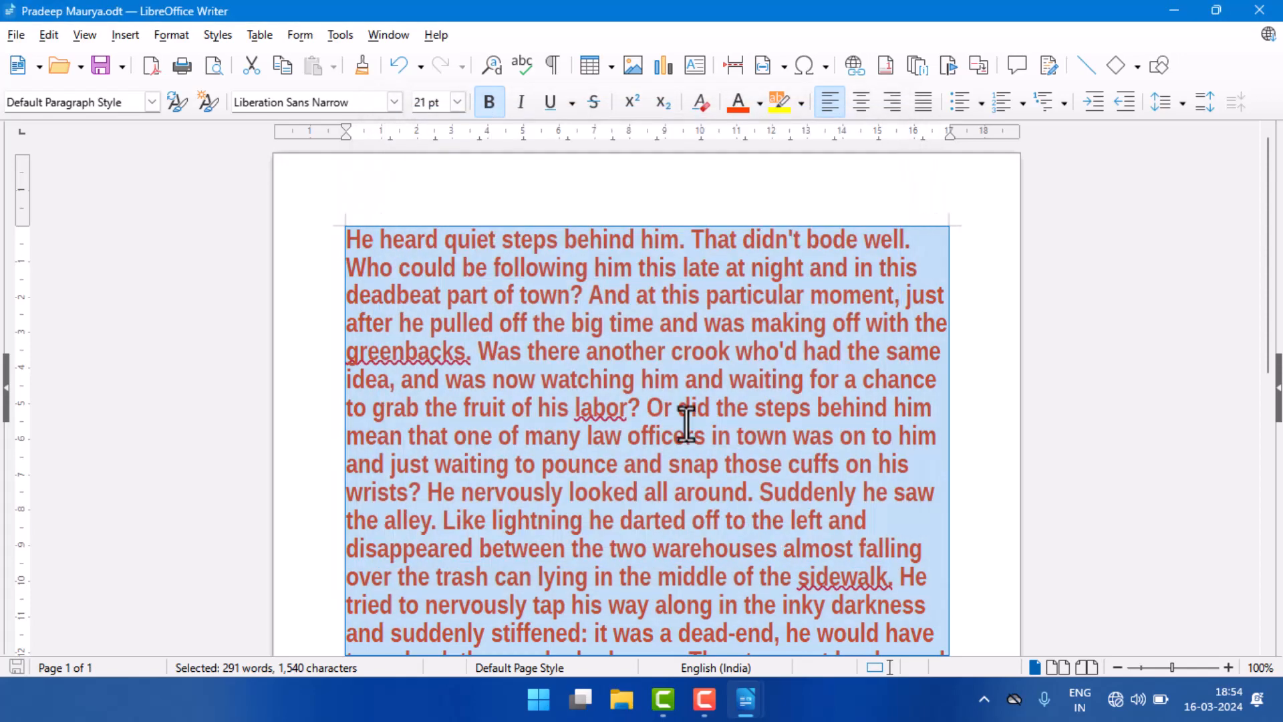
Step: Change the selected paragraph's font to Algerian and its size to 8 pt
click(395, 102)
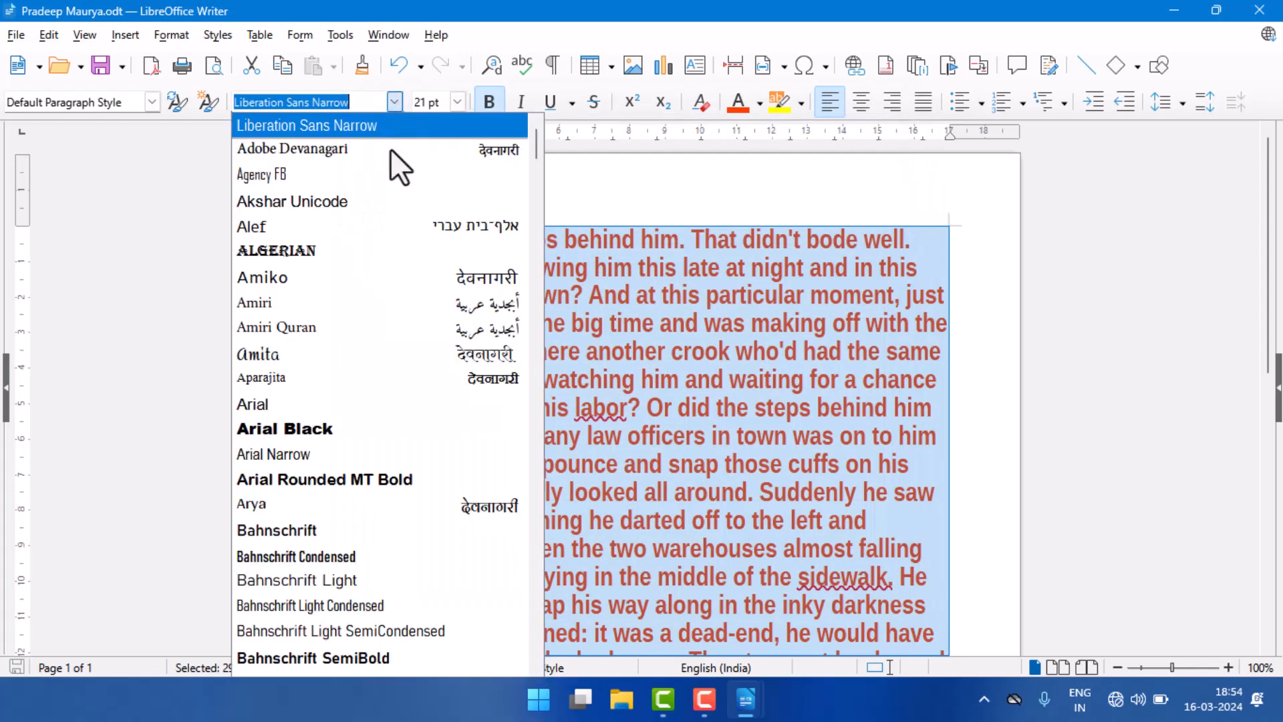
click(354, 251)
scroll(581, 358, up, 5)
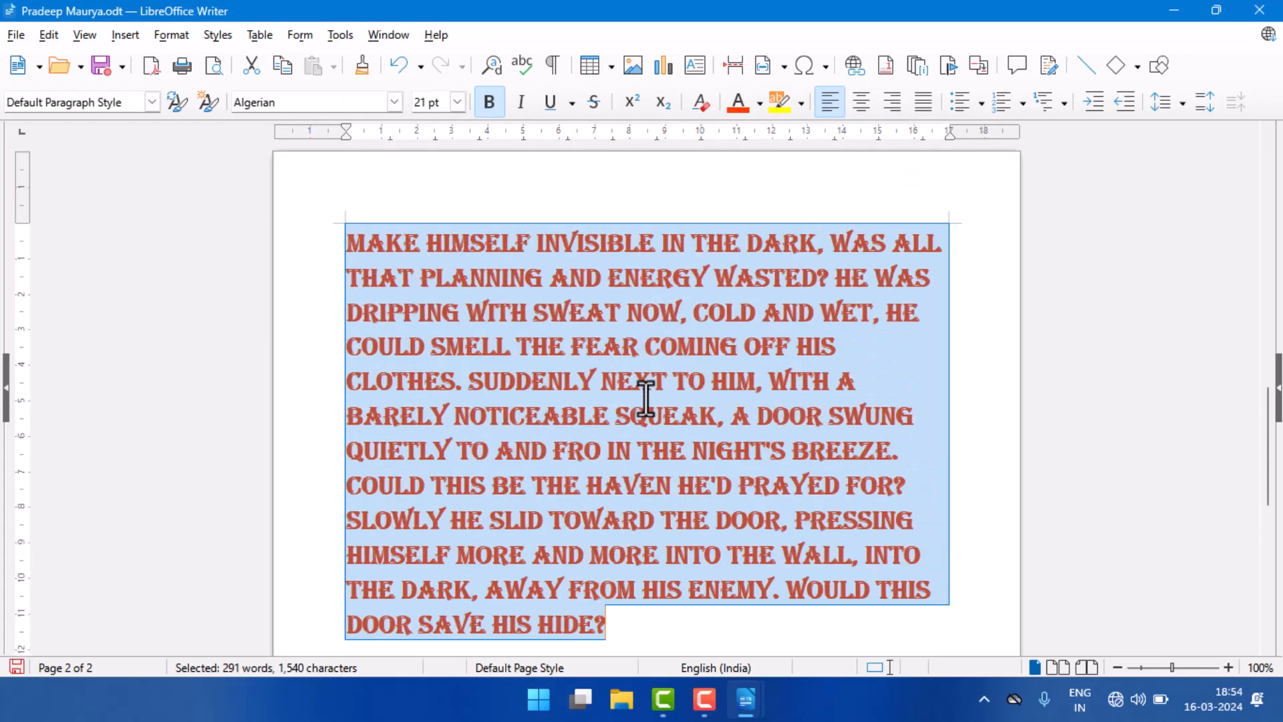
click(458, 102)
click(441, 125)
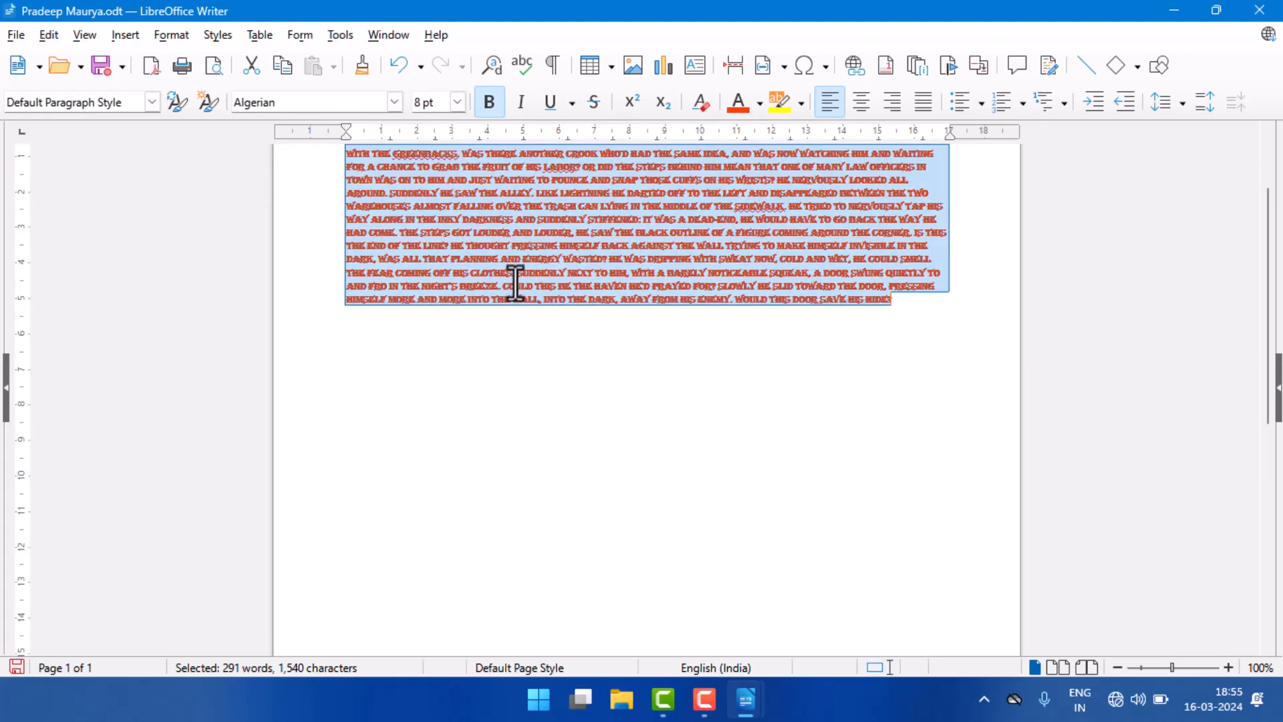
Step: Give the selected paragraph a magenta font color and a red character highlight
click(759, 103)
click(818, 234)
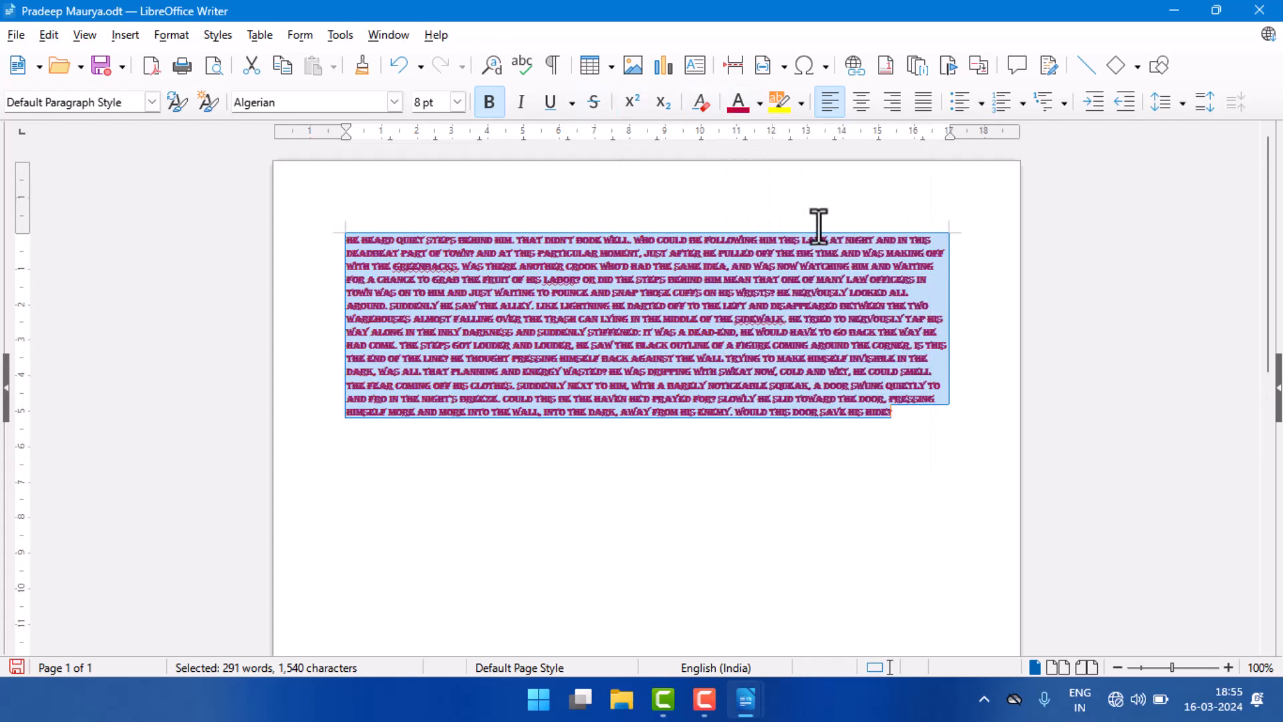
click(800, 102)
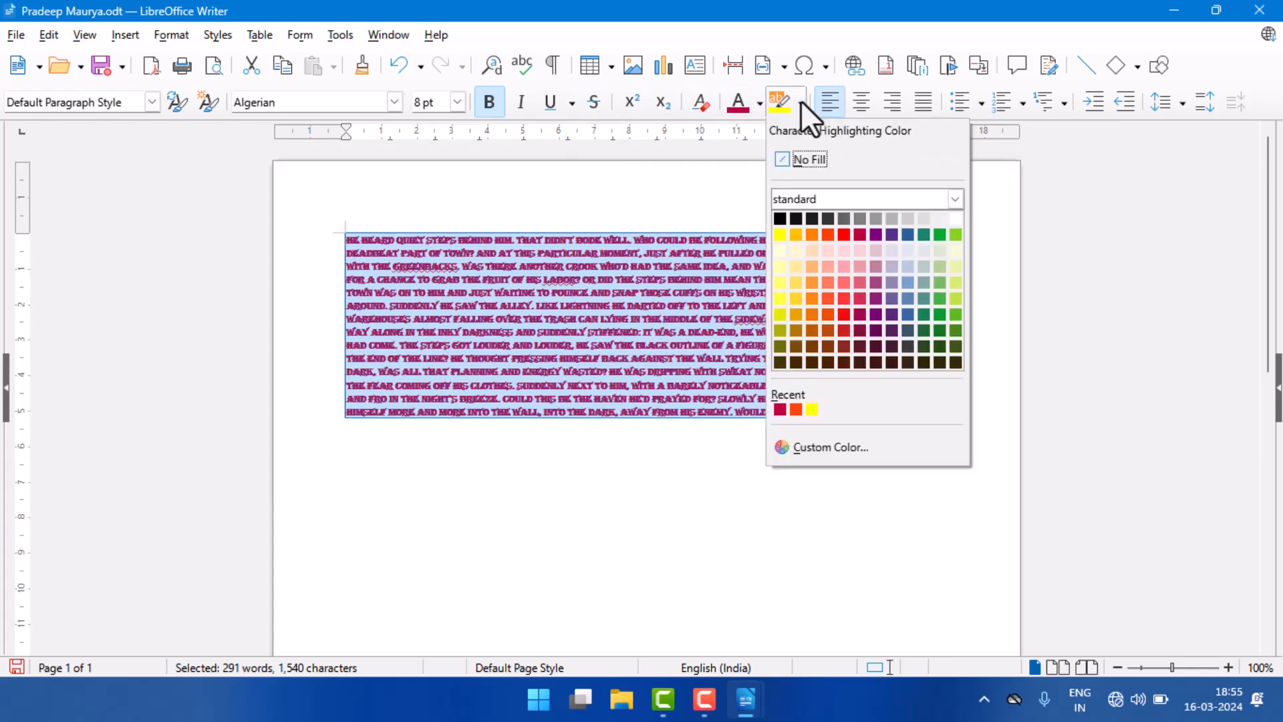
click(842, 236)
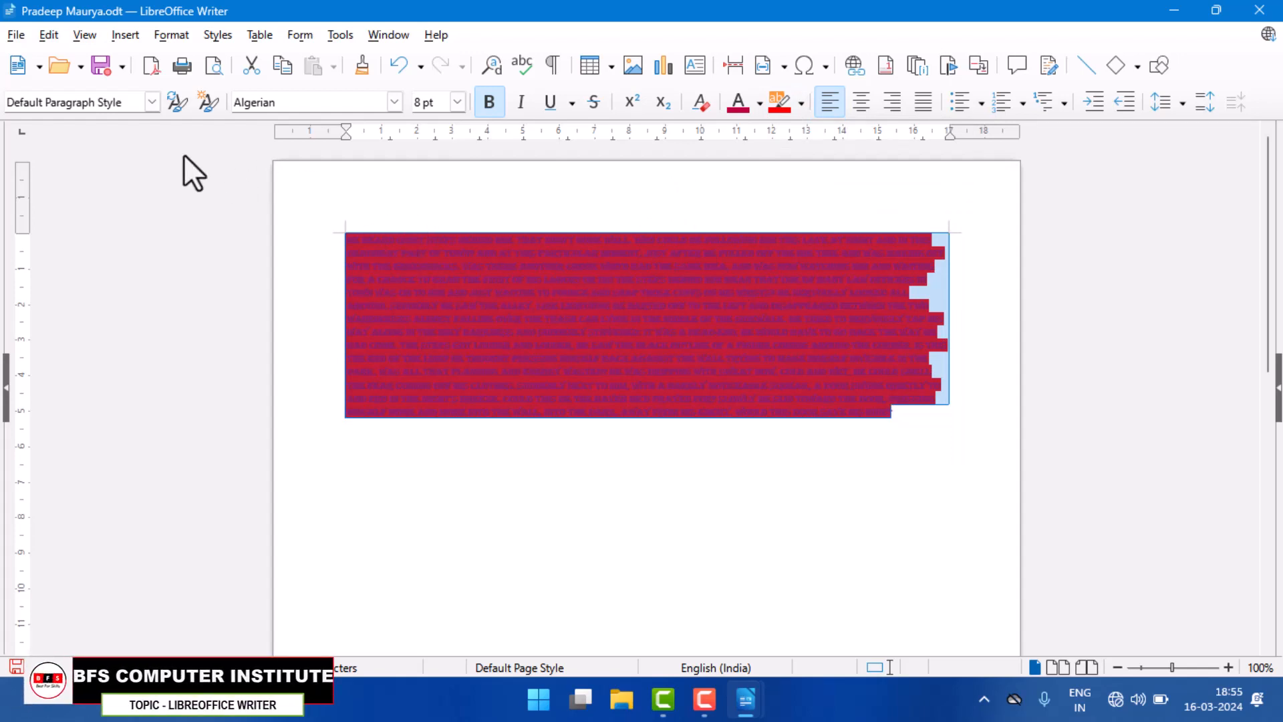
Step: Open the saved version "ver1" of the document, check the original among the open windows and return to the version's window
click(14, 37)
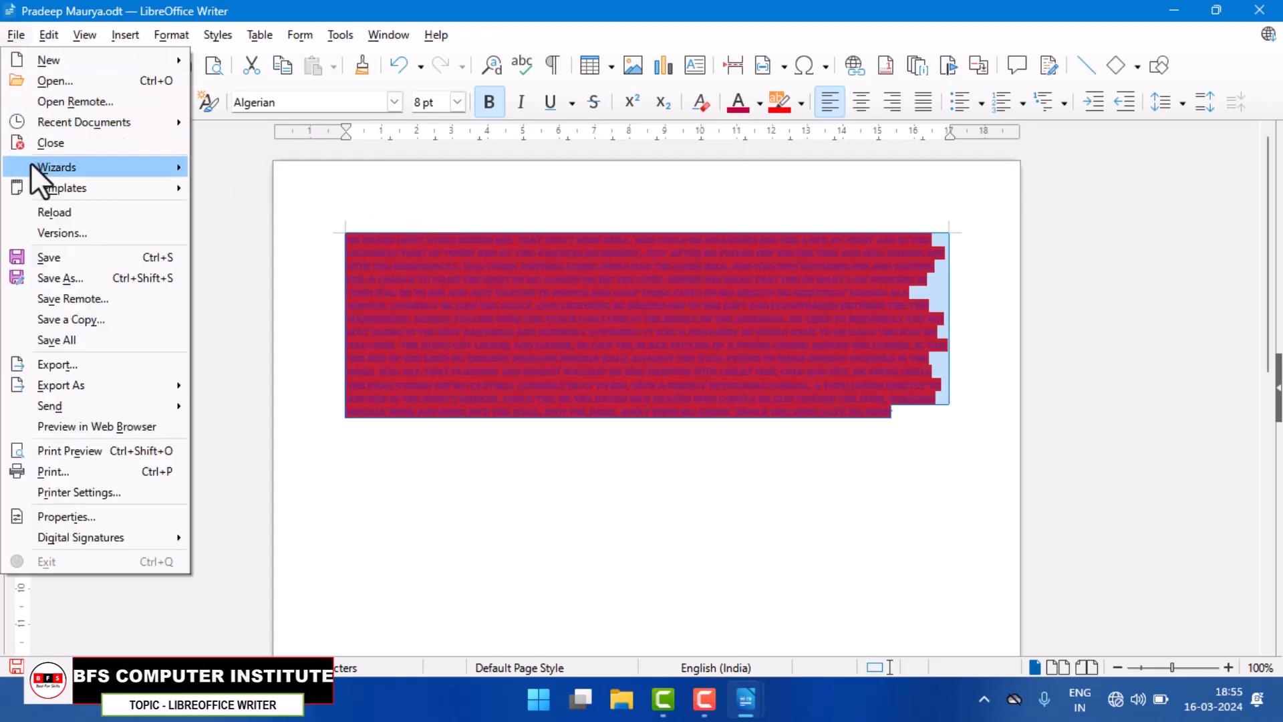
click(74, 232)
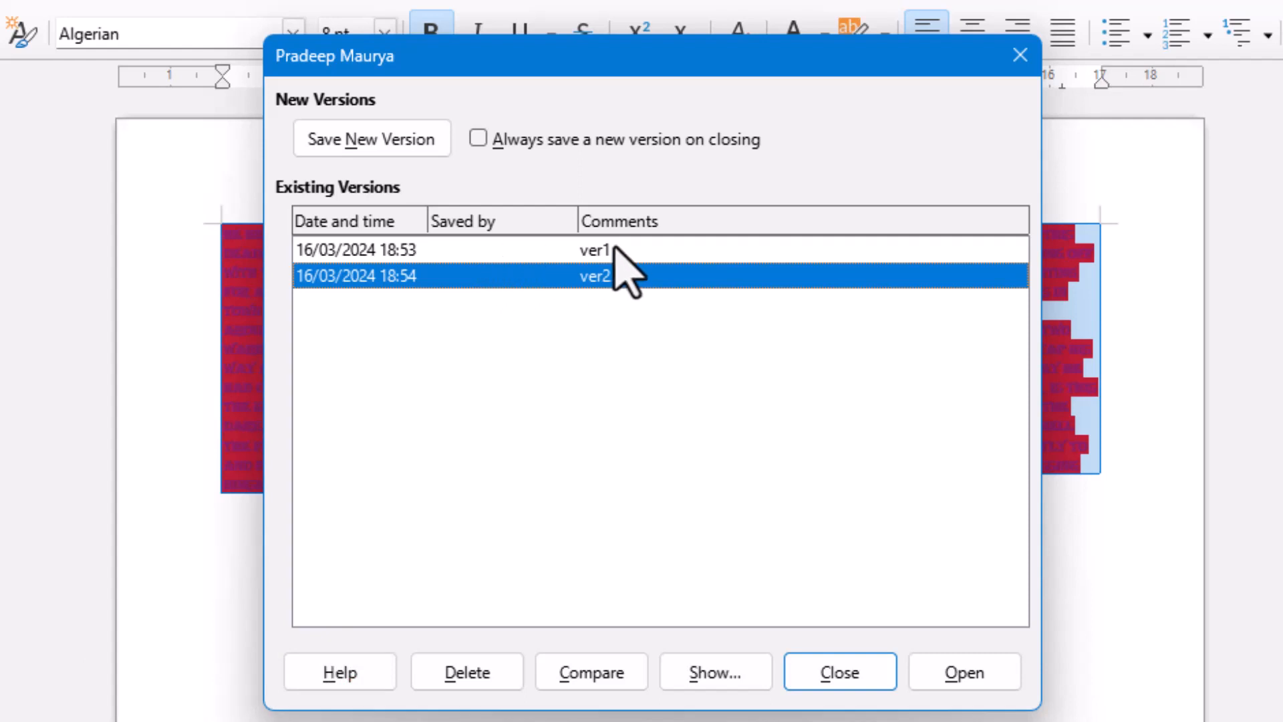
click(513, 253)
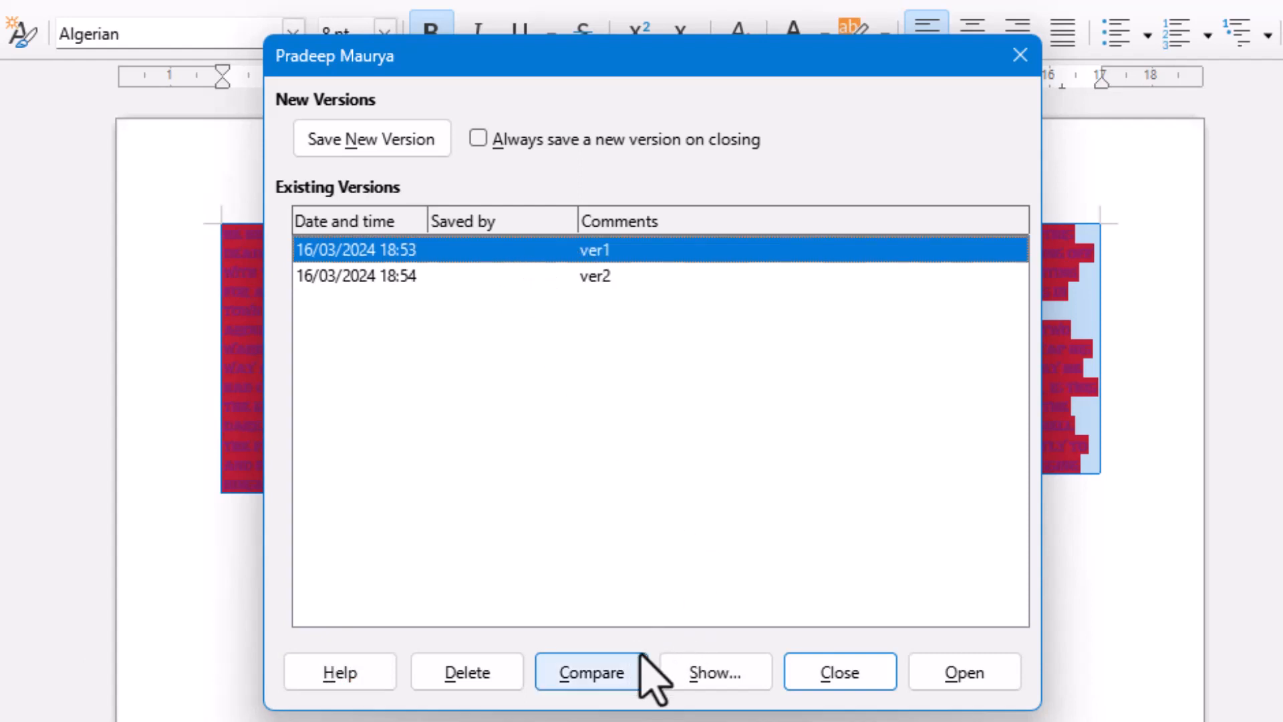
click(973, 677)
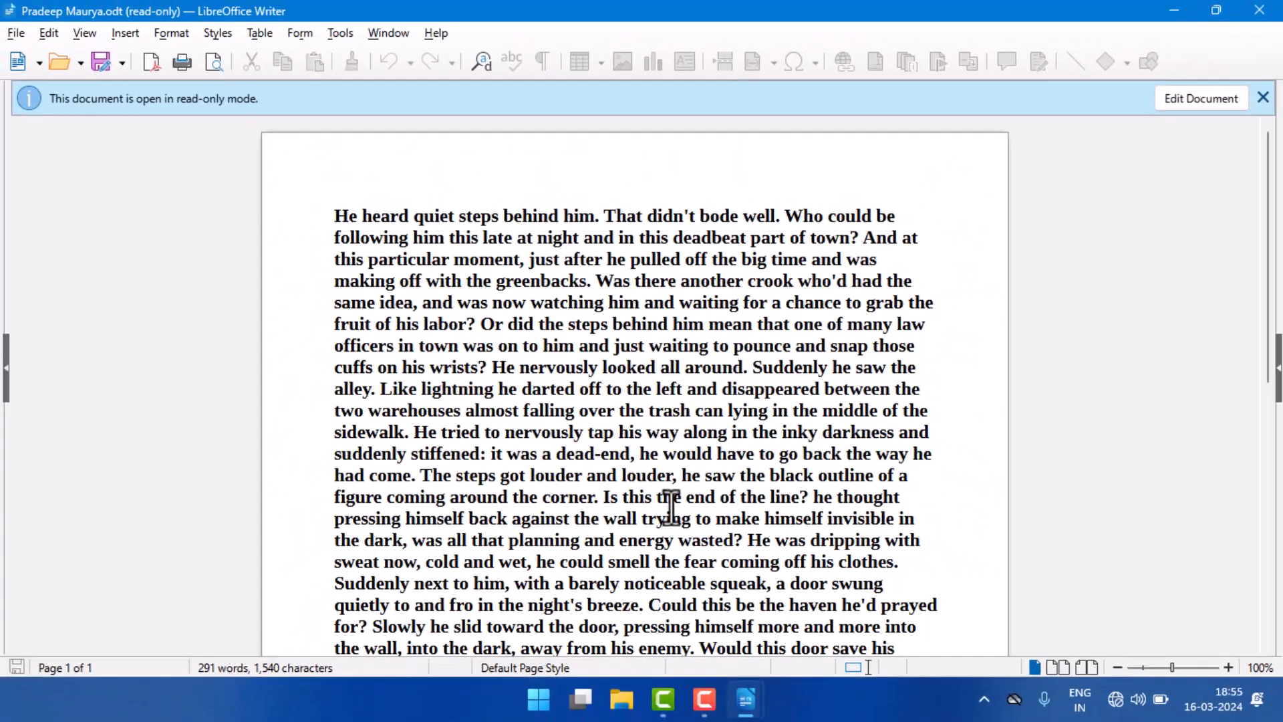
mouse_move(748, 700)
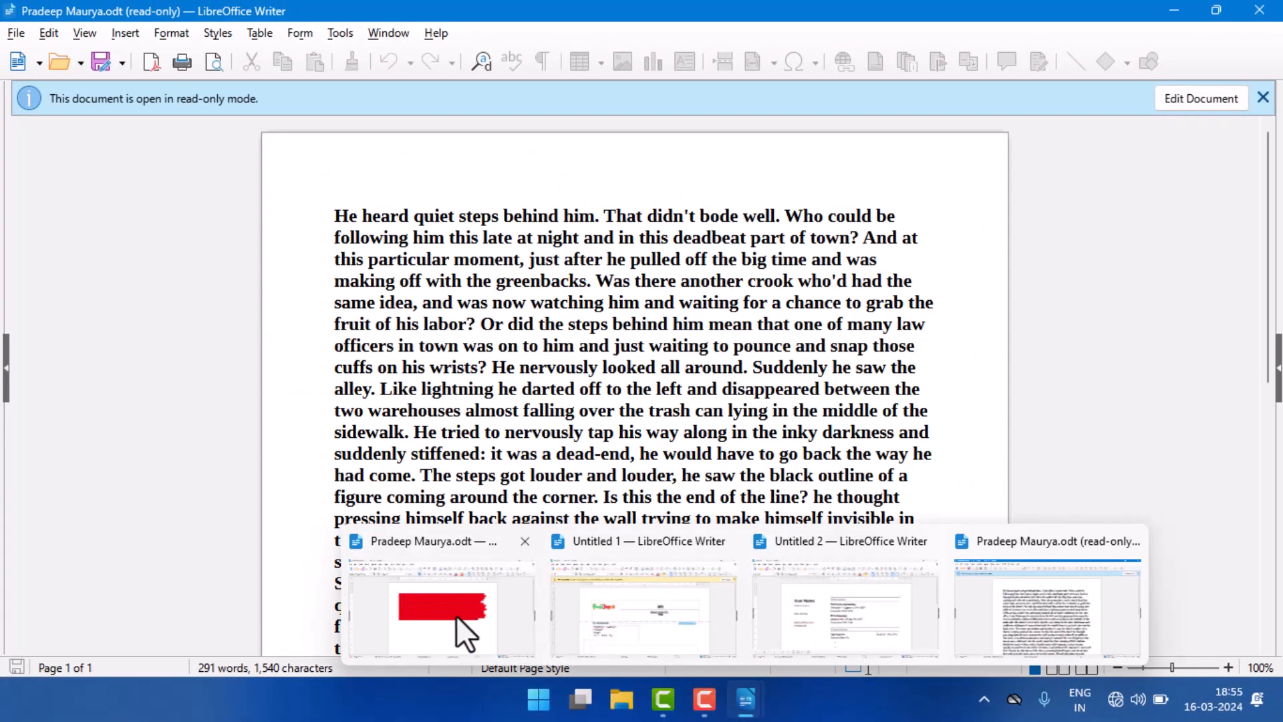
mouse_move(451, 612)
click(1014, 597)
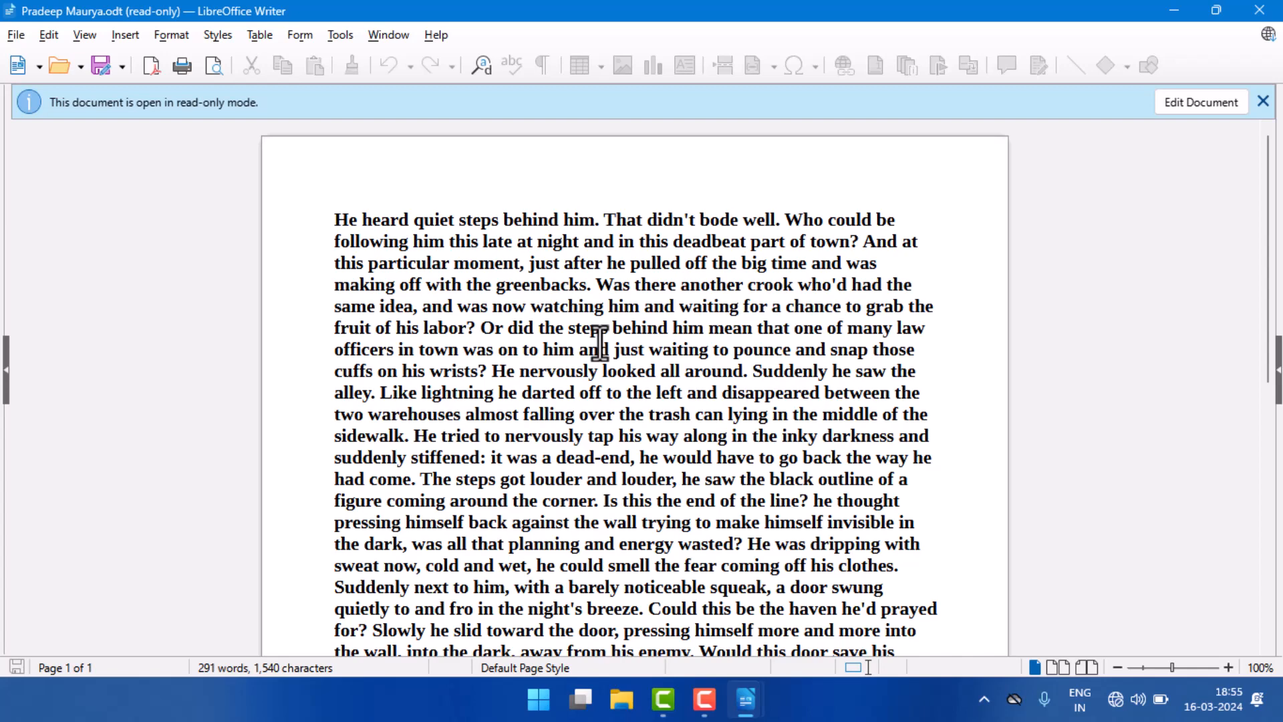
click(10, 35)
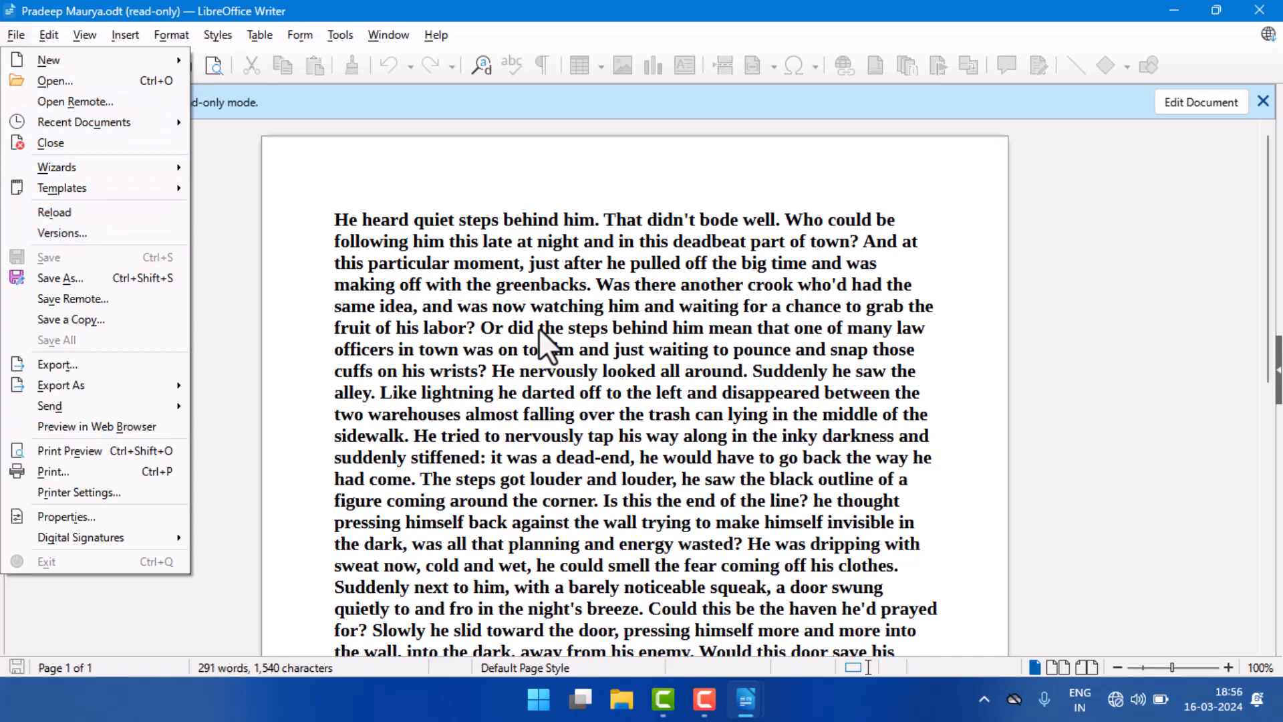
click(571, 346)
scroll(571, 347, down, 3)
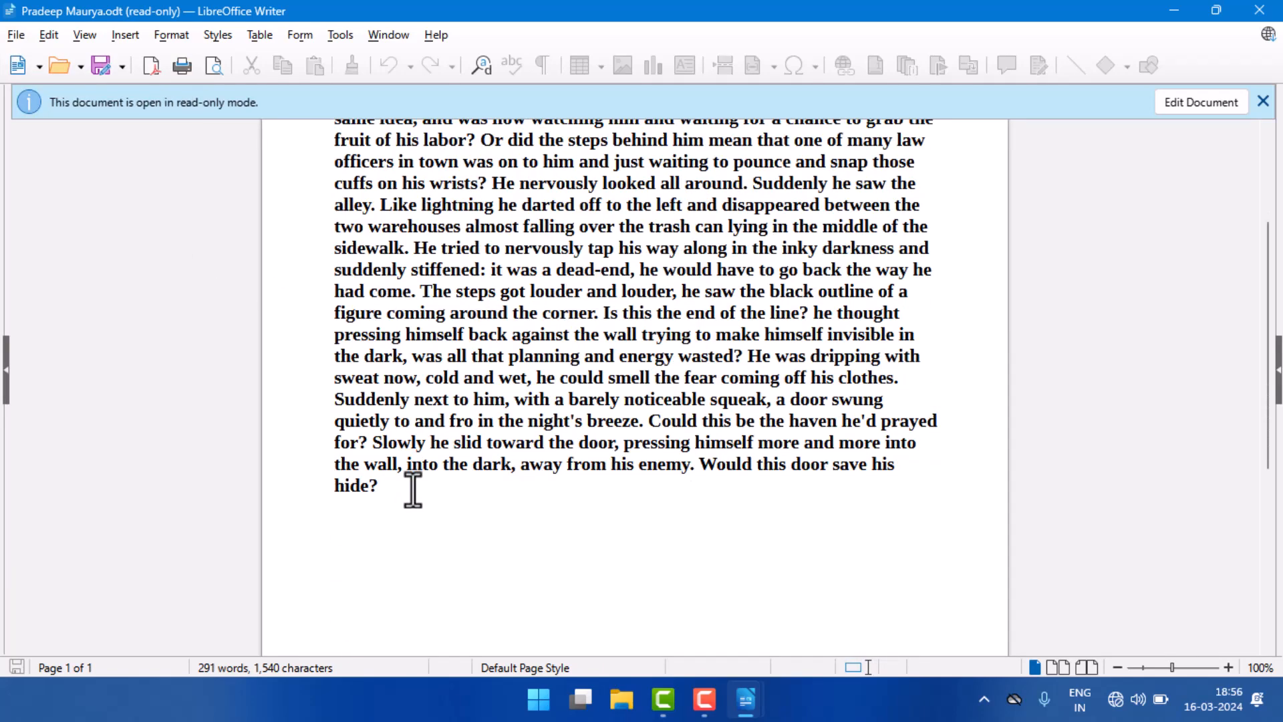
click(16, 35)
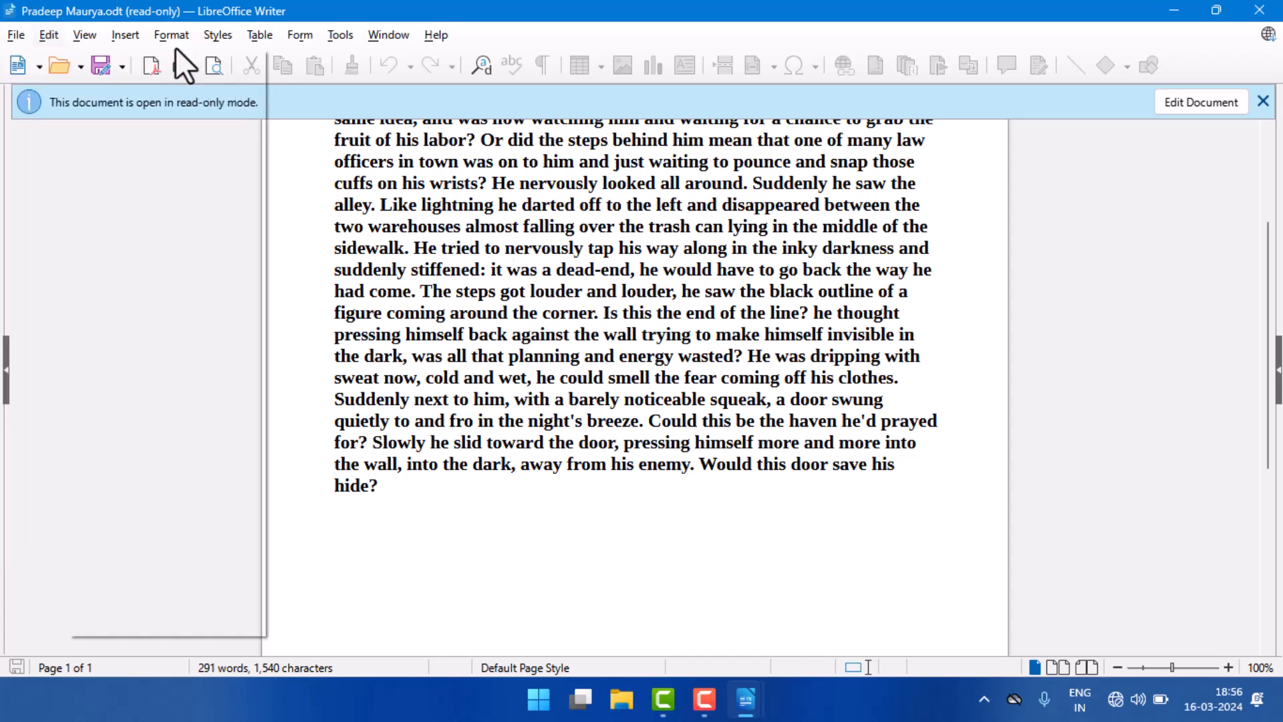
mouse_move(127, 36)
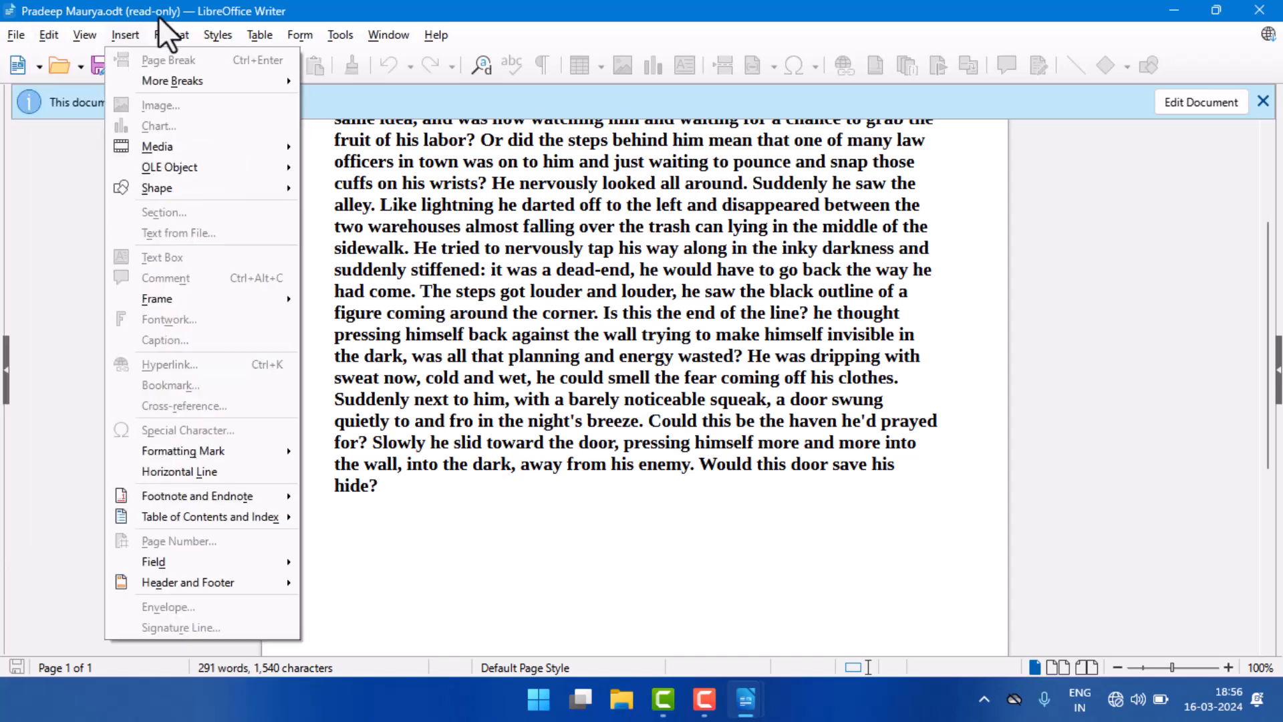
mouse_move(171, 35)
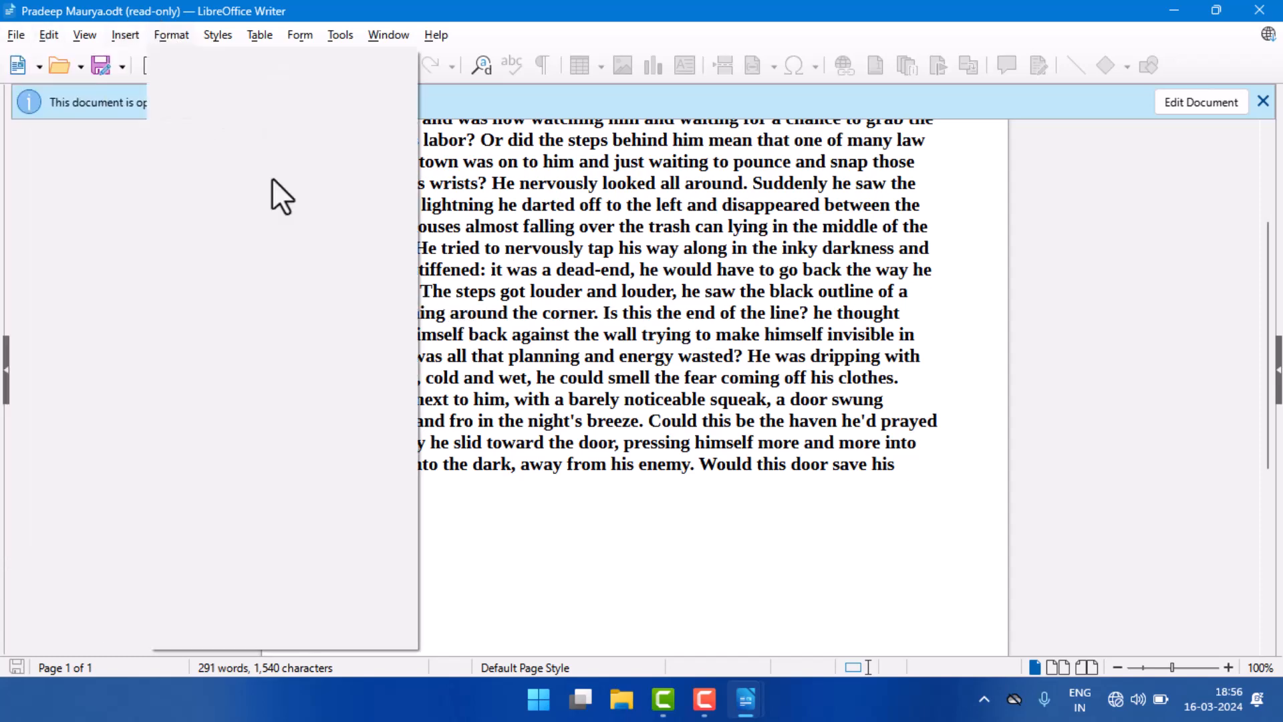
Step: Open an editable copy of the read-only "ver1" document
click(1200, 105)
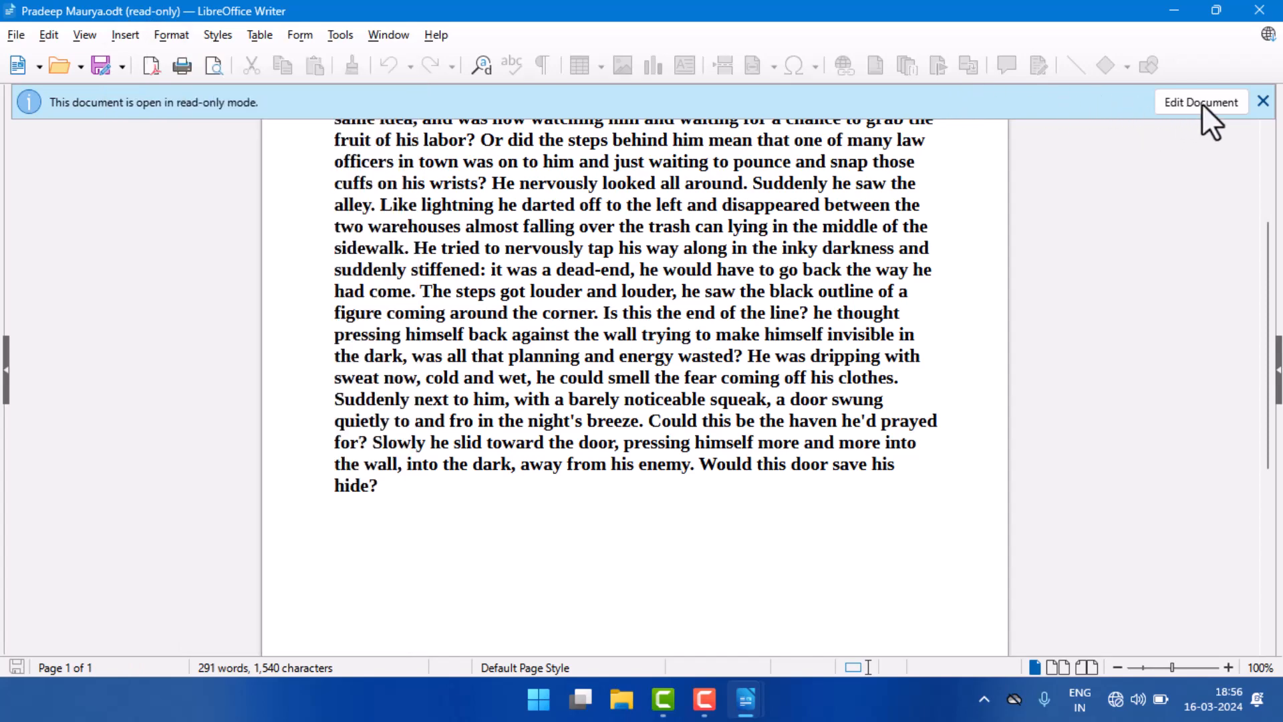
click(1201, 103)
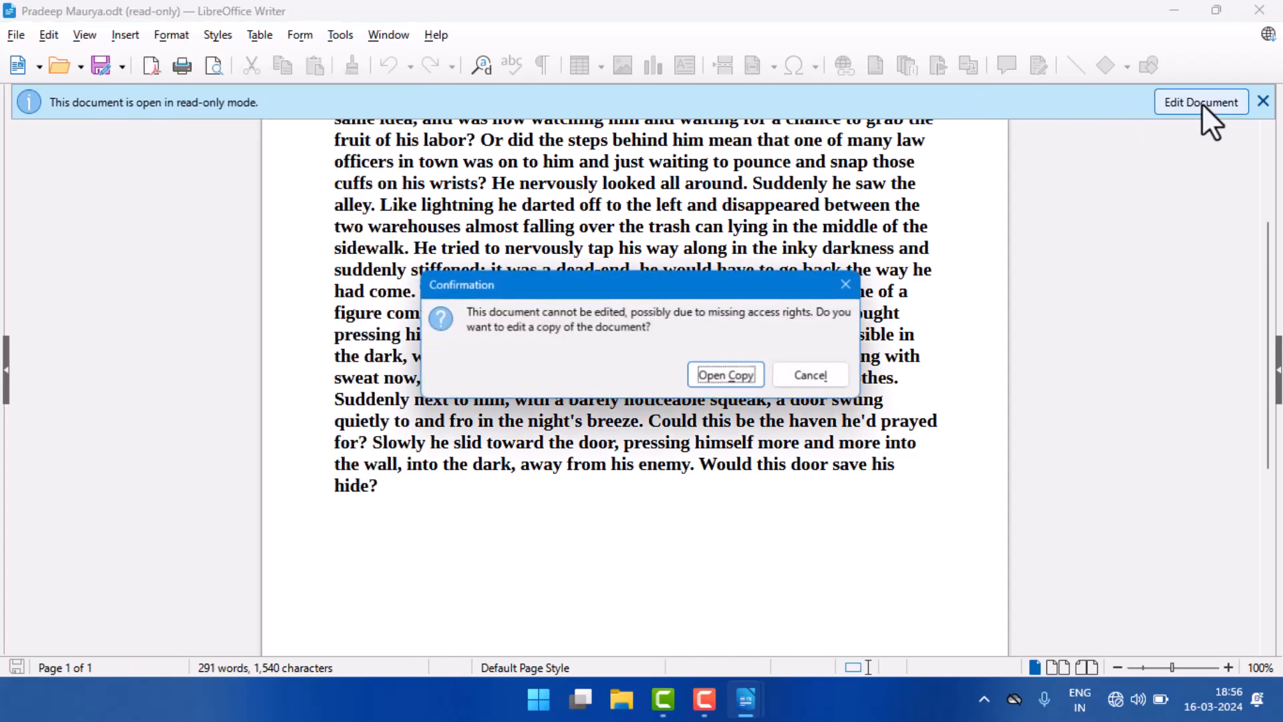
click(727, 376)
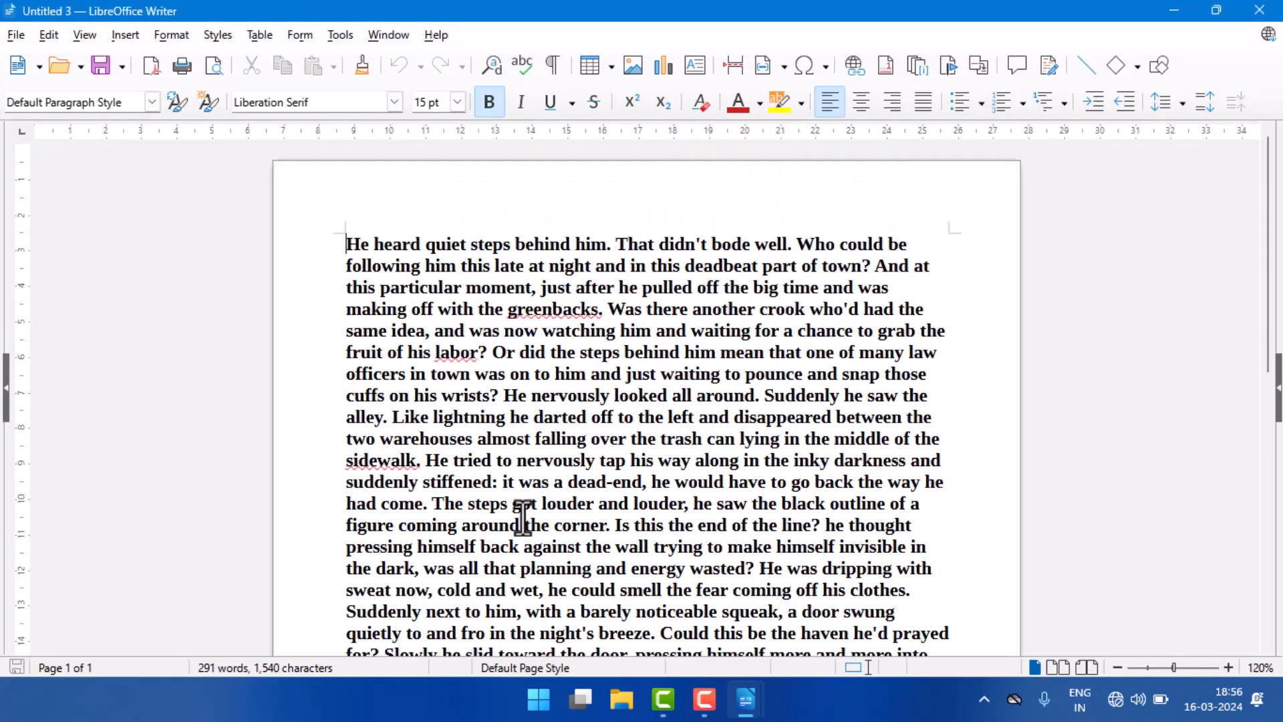
Step: Add a new line with the text "khhjkhjkhjk" below the end of the story paragraph
scroll(523, 517, down, 3)
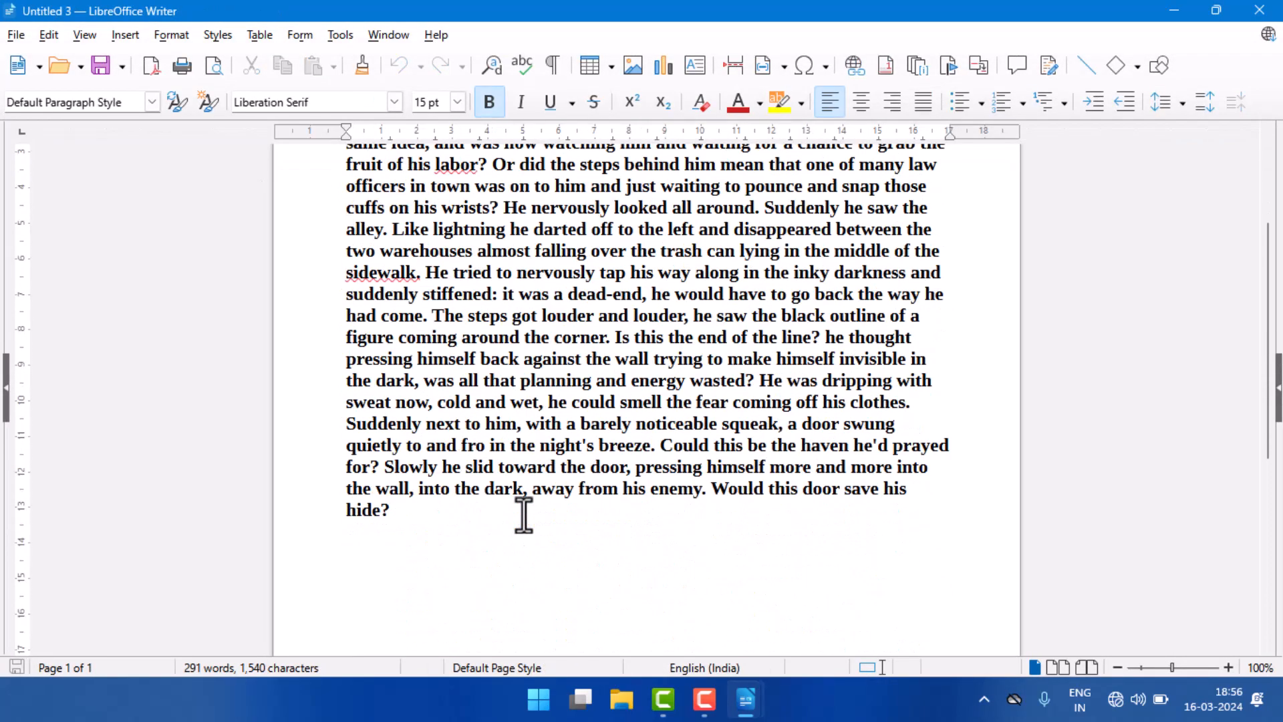
click(412, 516)
key(Return)
text(khhjkhjkhjk)
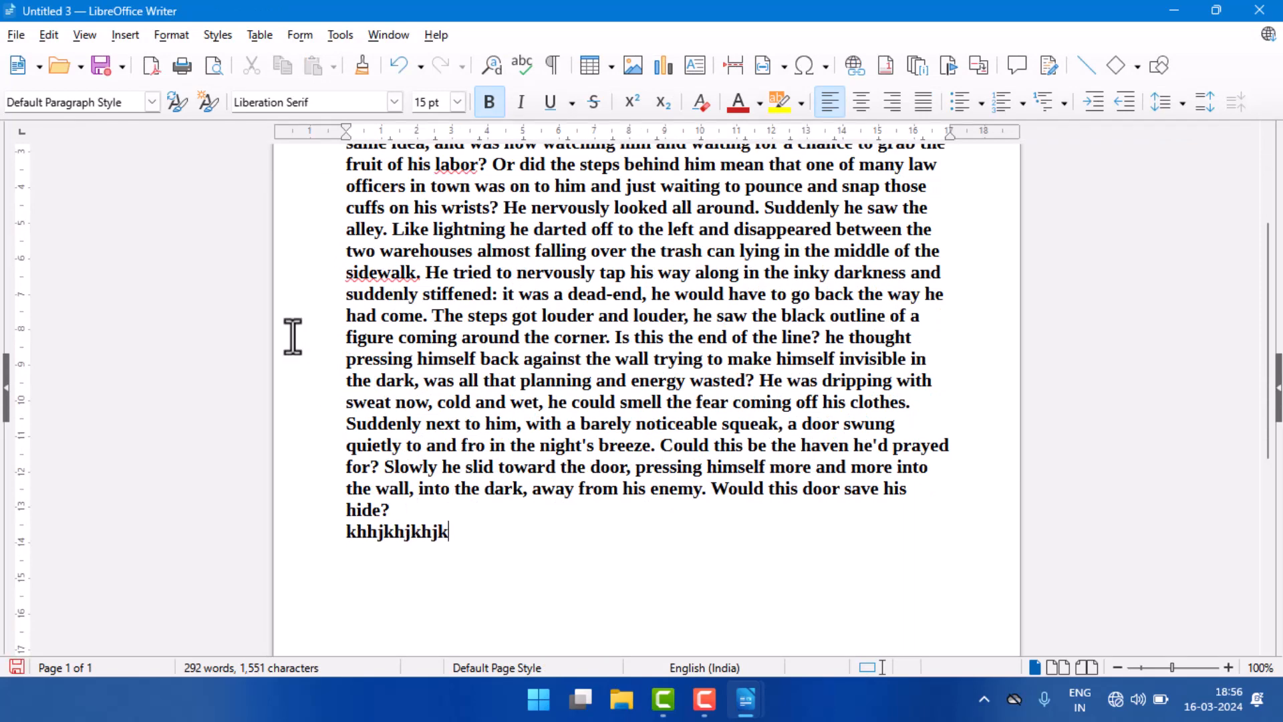
Step: Close all the open Writer documents, discarding their unsaved changes
click(16, 37)
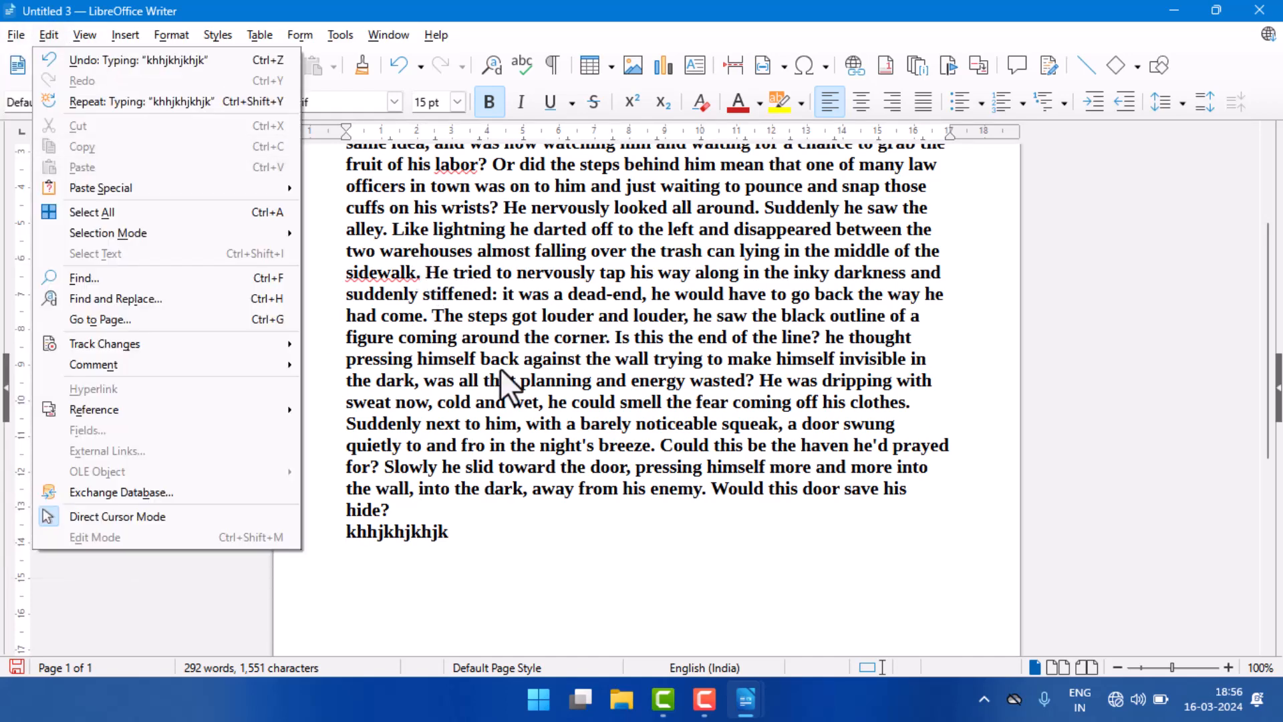
click(1259, 10)
click(705, 379)
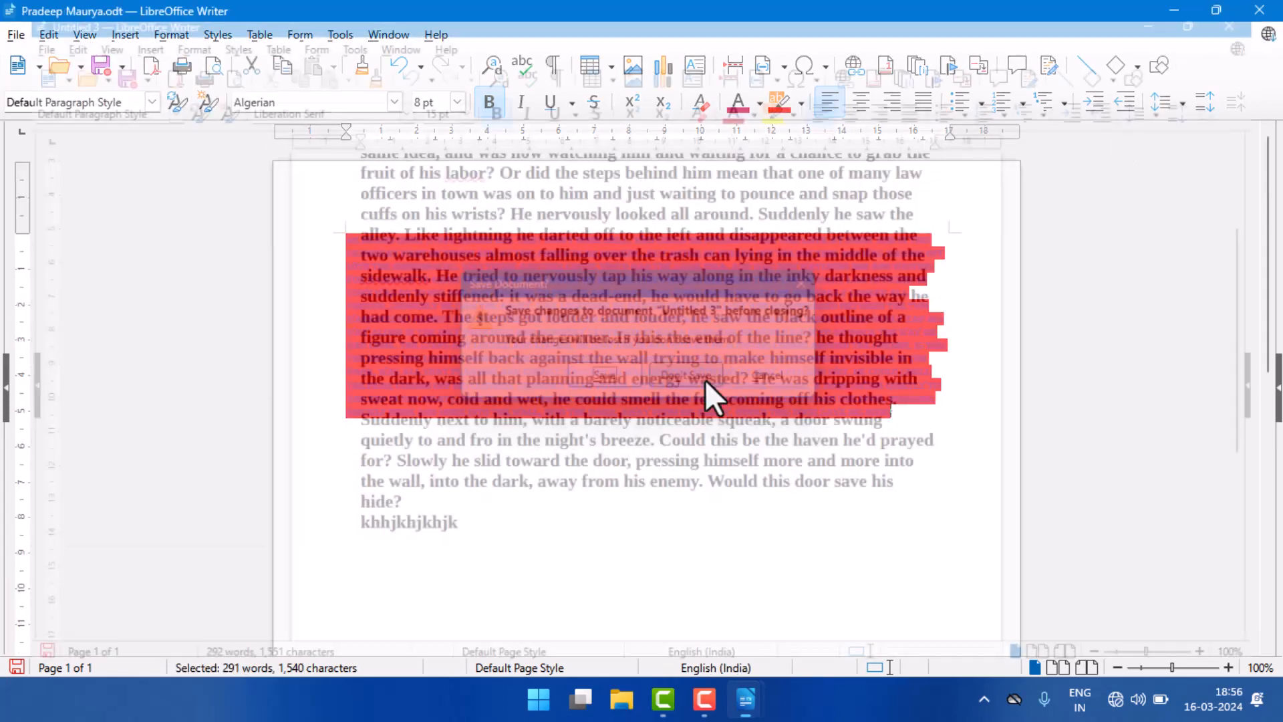
click(1259, 12)
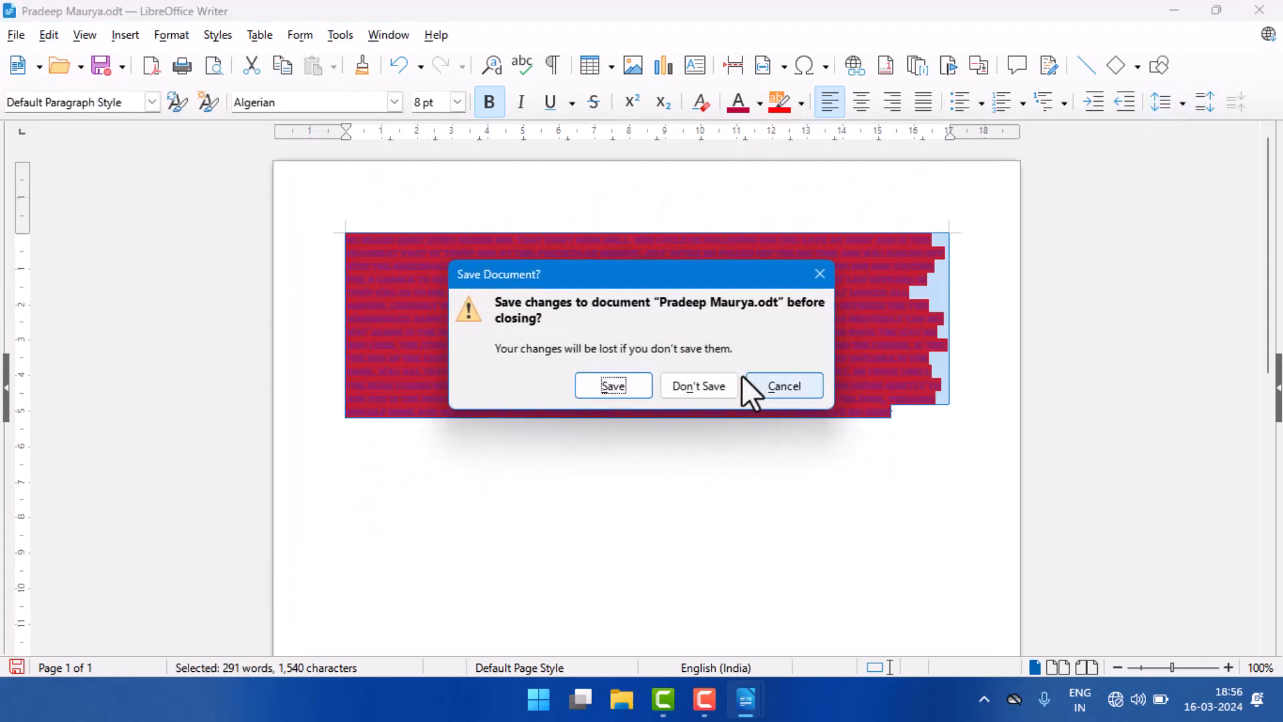
click(712, 384)
click(1259, 11)
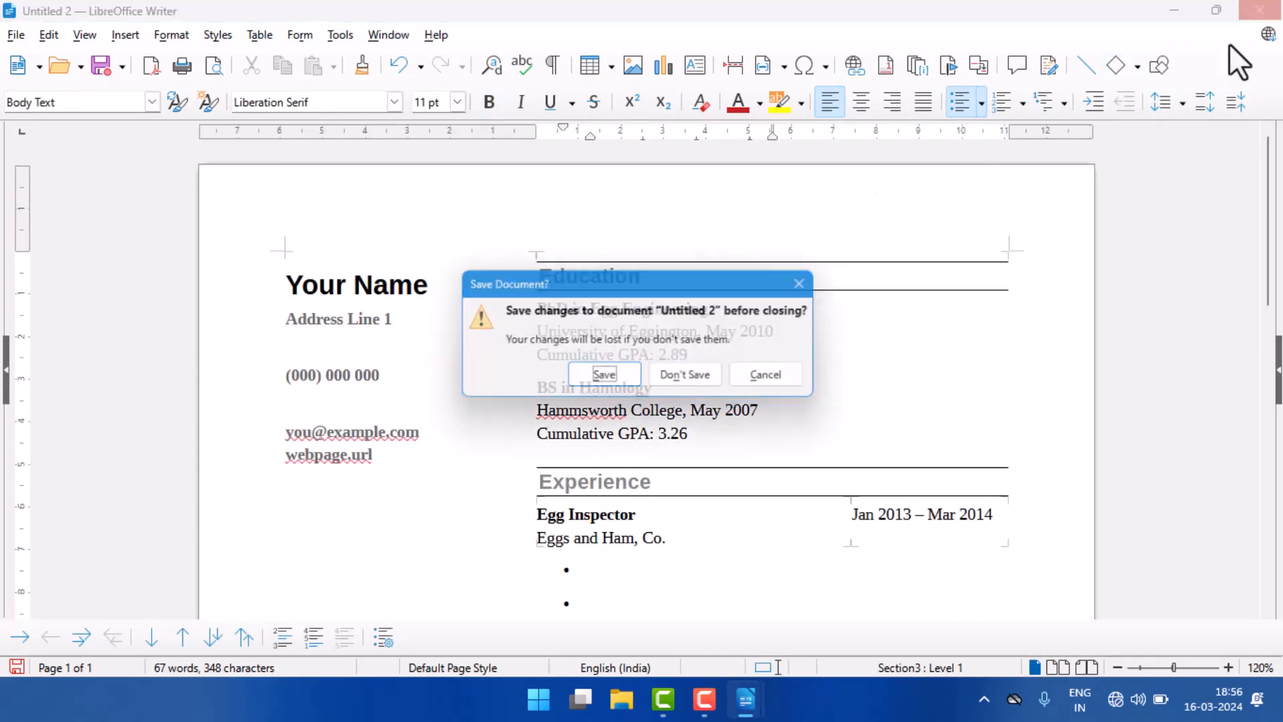
click(701, 380)
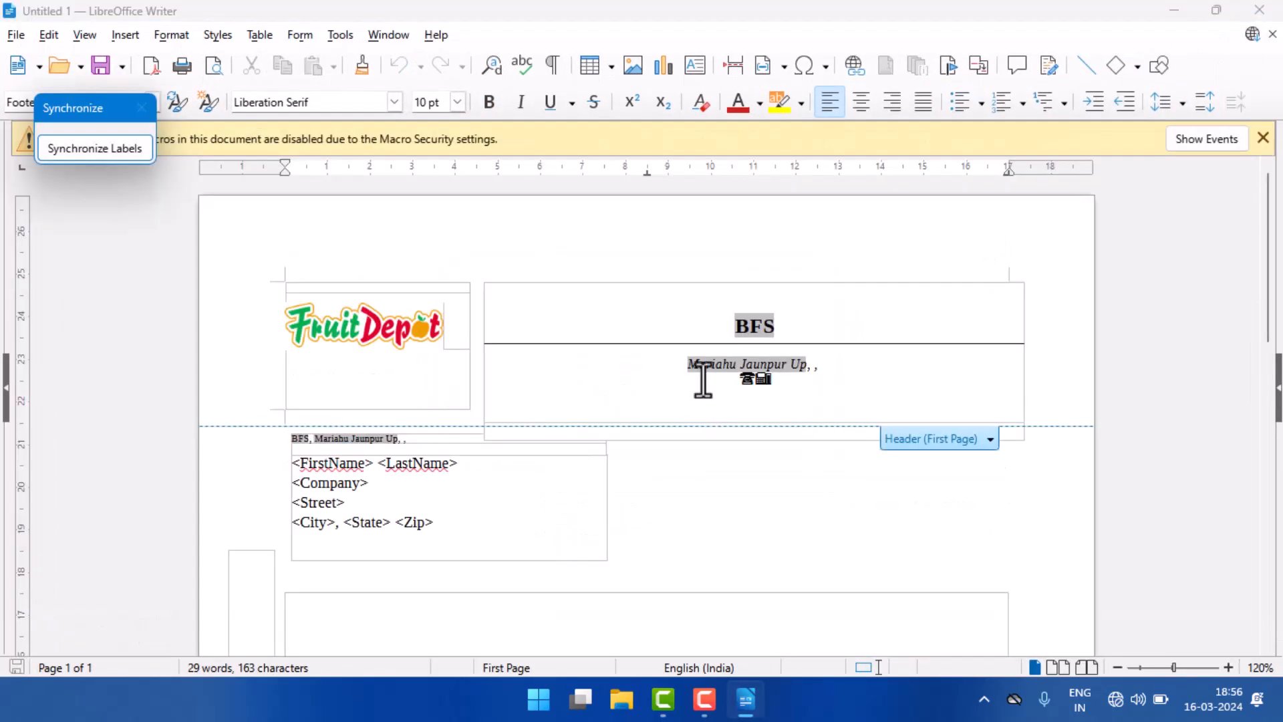
click(1259, 12)
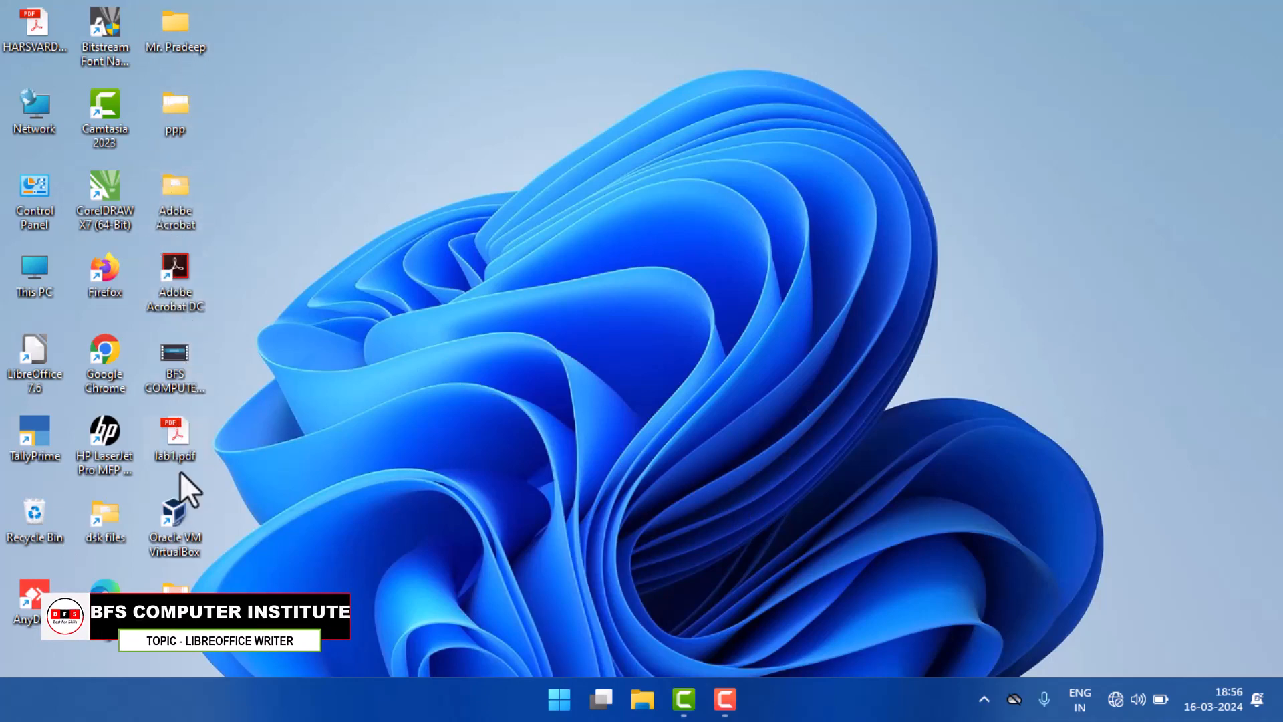
Step: Open the saved ODT document from the "o level" folder on the desktop
double_click(175, 611)
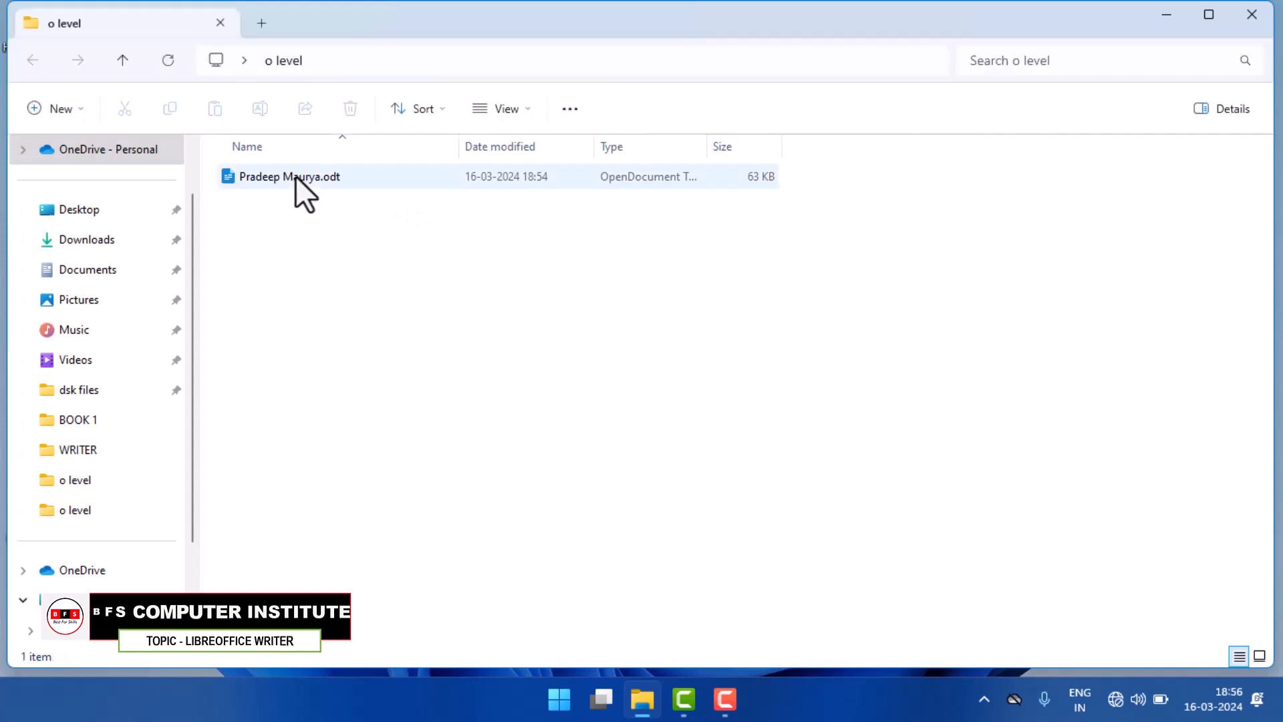
click(296, 175)
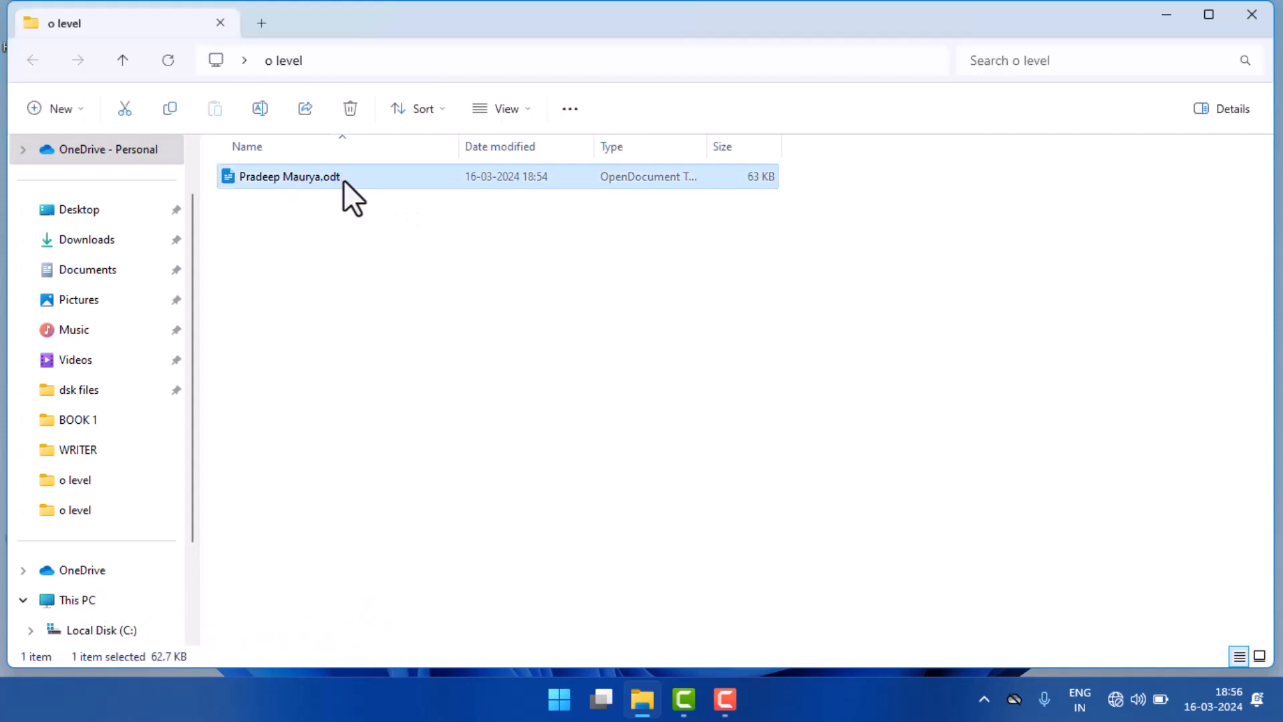
double_click(343, 178)
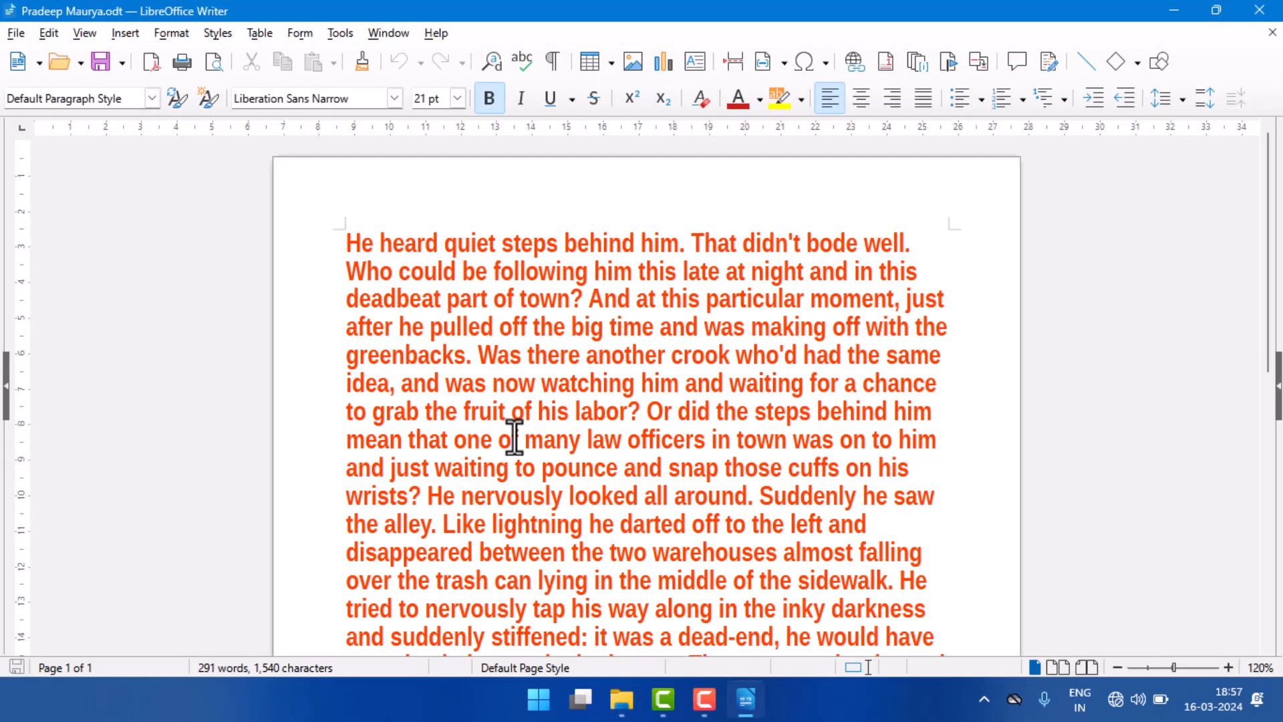
Step: Add the line "Ram is a good boy" below the end of the story paragraph, leaving an empty paragraph between them
scroll(514, 438, down, 10)
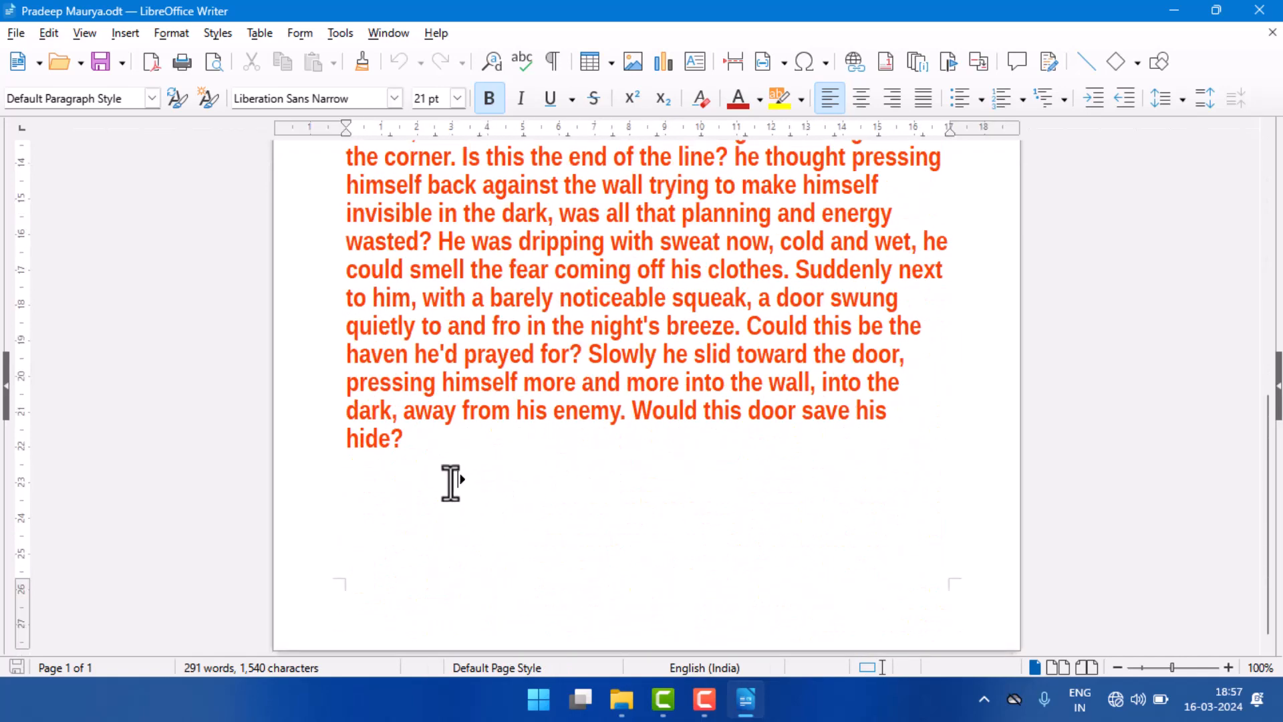
click(428, 445)
key(Return)
key(Return)
text(Ram is a)
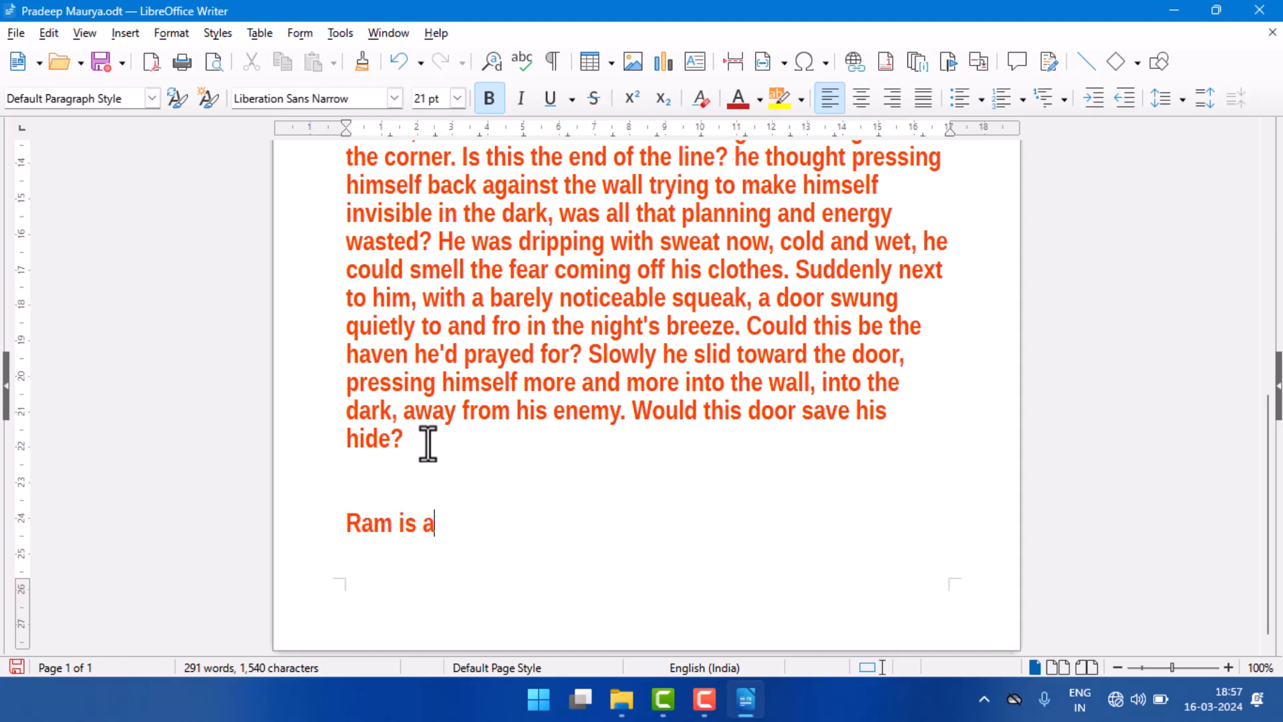
text( good boy)
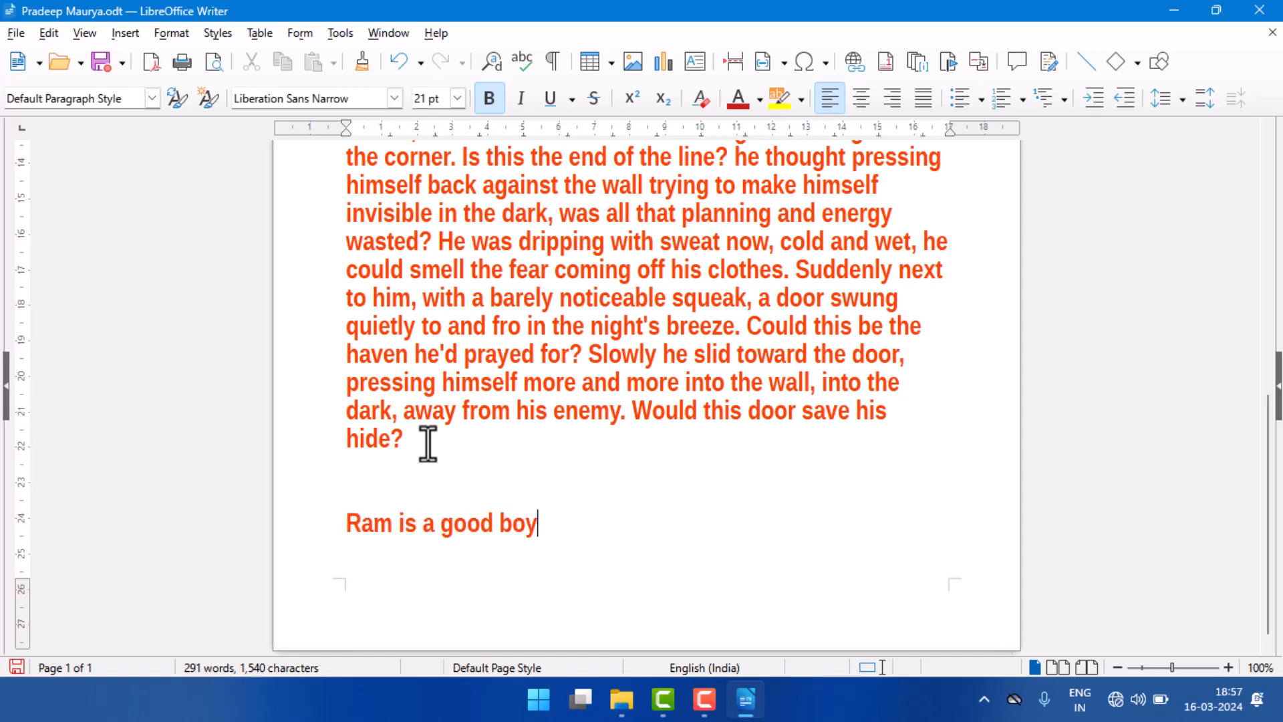
Step: Save the edited document under the new file name "kumar" in the "o level" folder as an ODF Text Document and close it
click(15, 33)
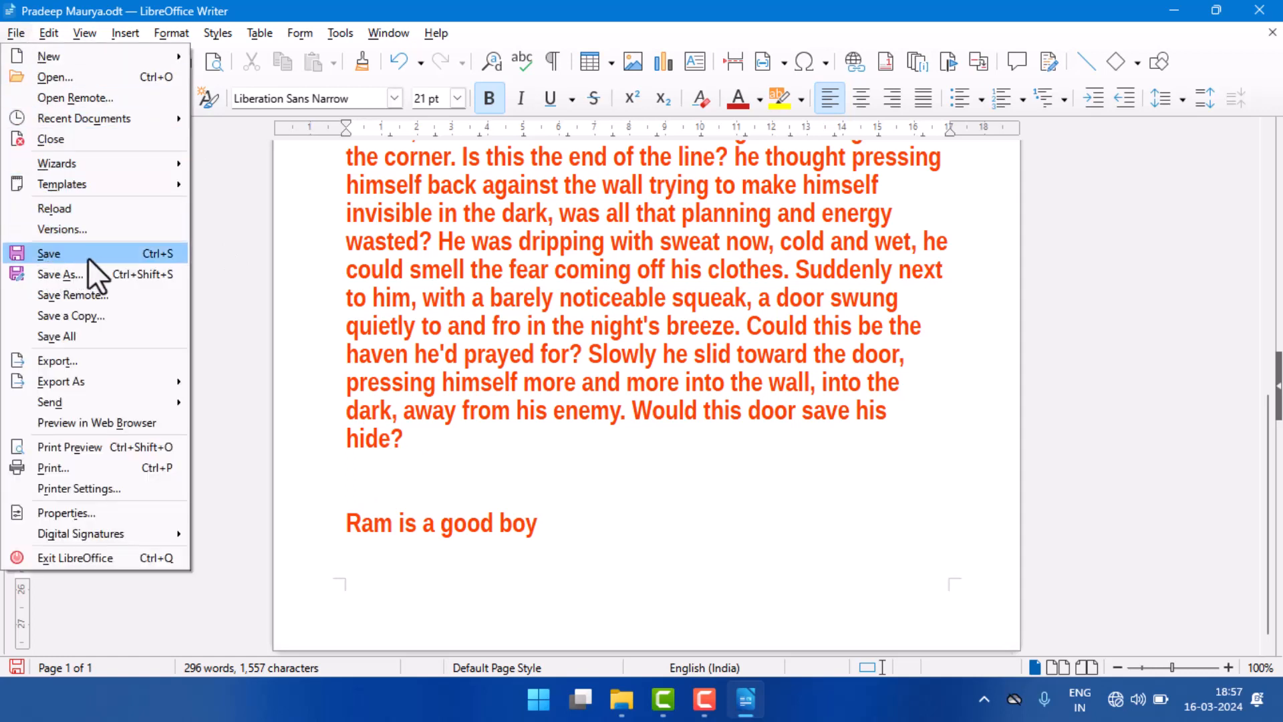
click(107, 278)
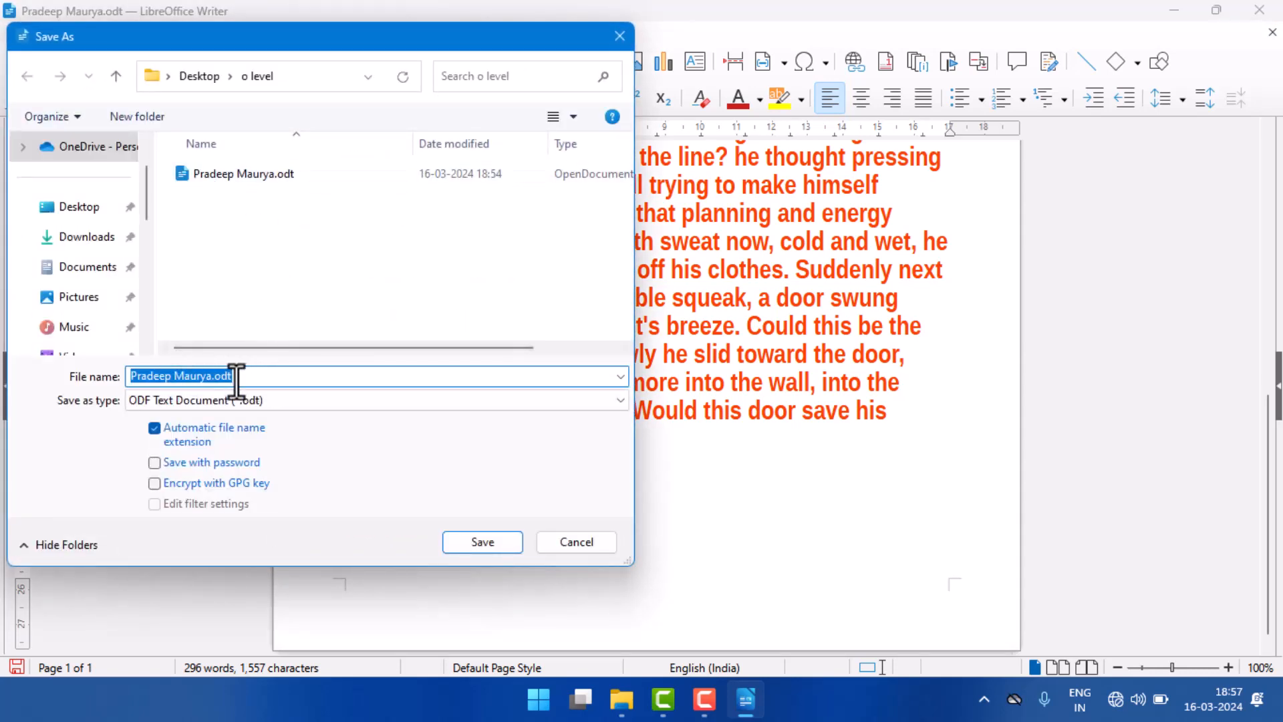
key(BackSpace)
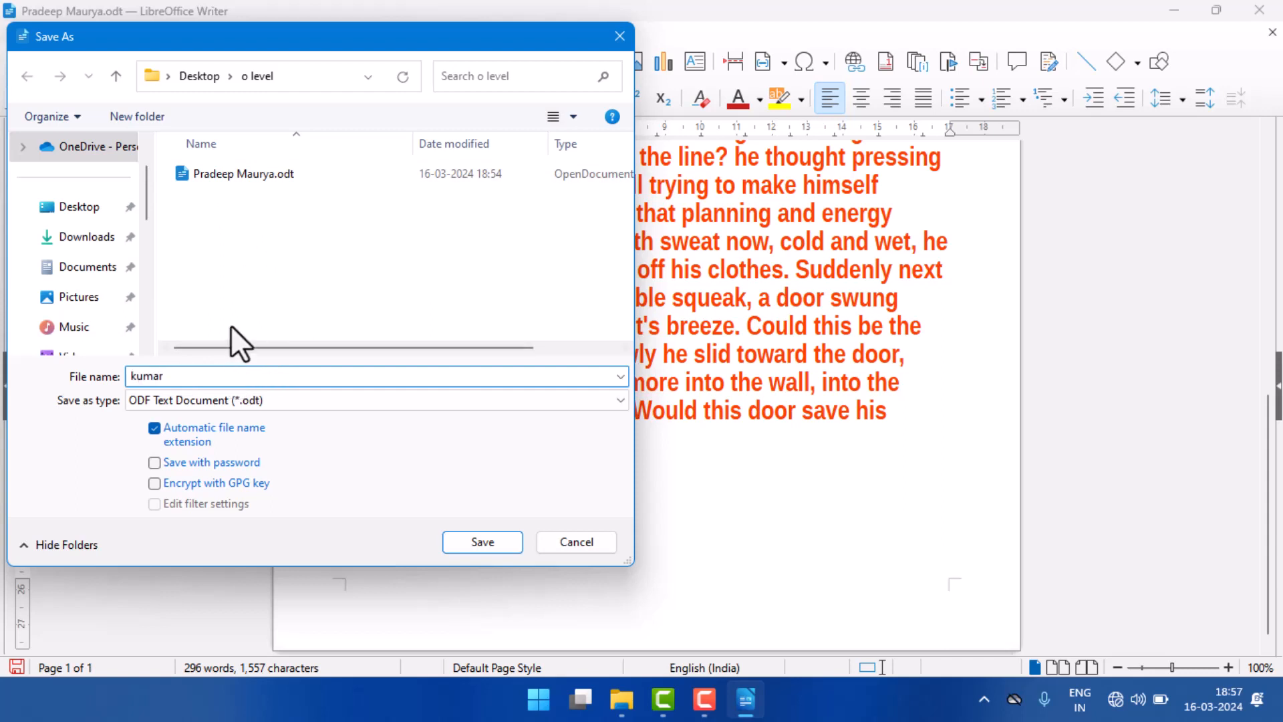
click(483, 540)
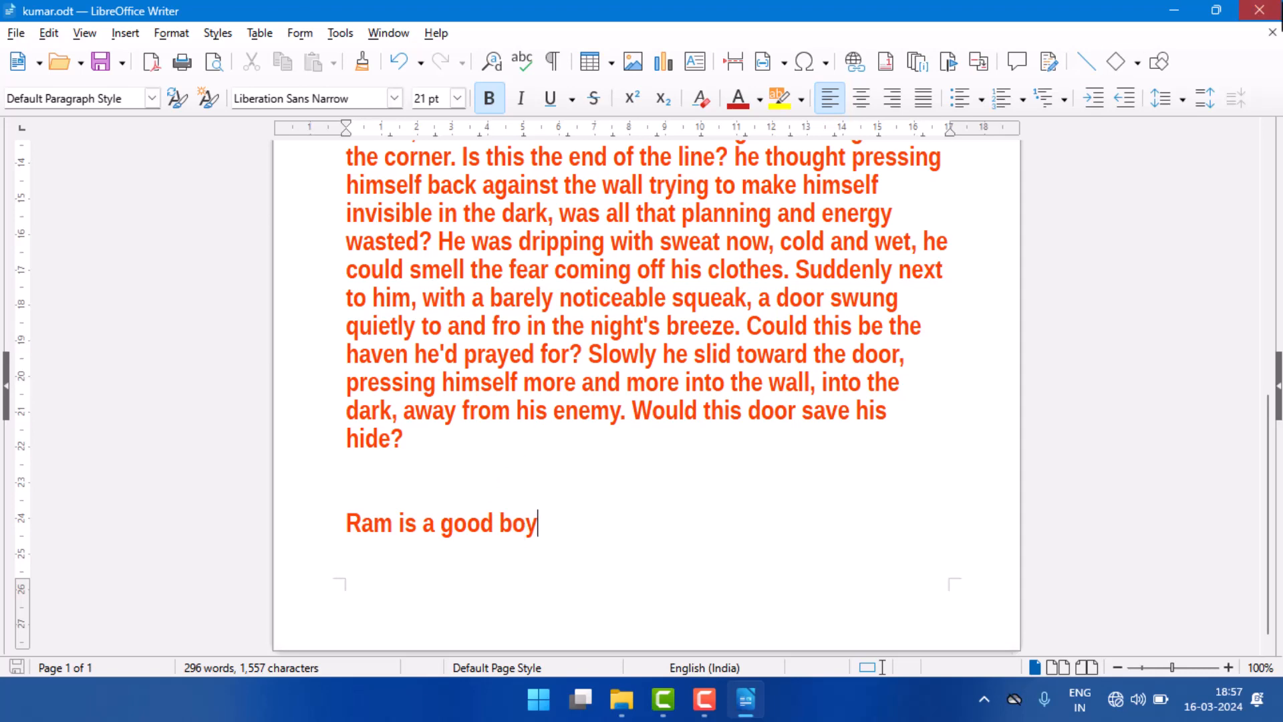
click(1259, 10)
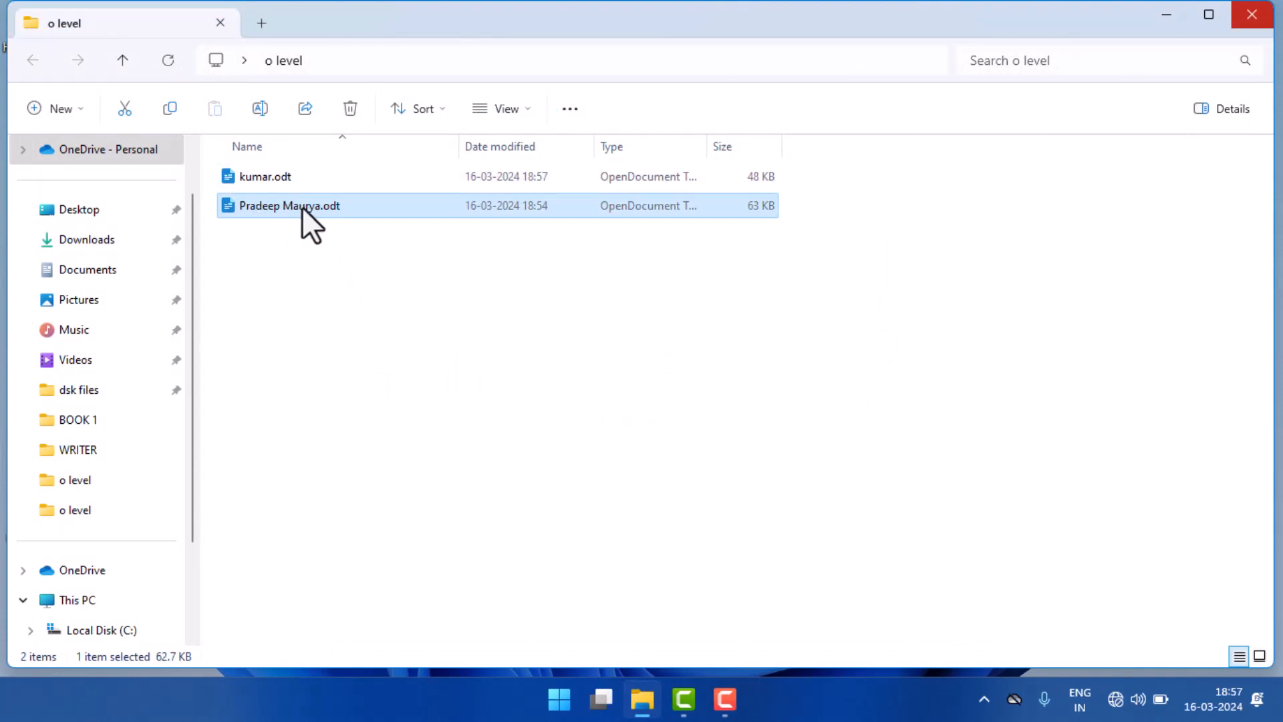
Step: Reopen kumar.odt from the "o level" folder, check the last line of its text and close it
double_click(326, 176)
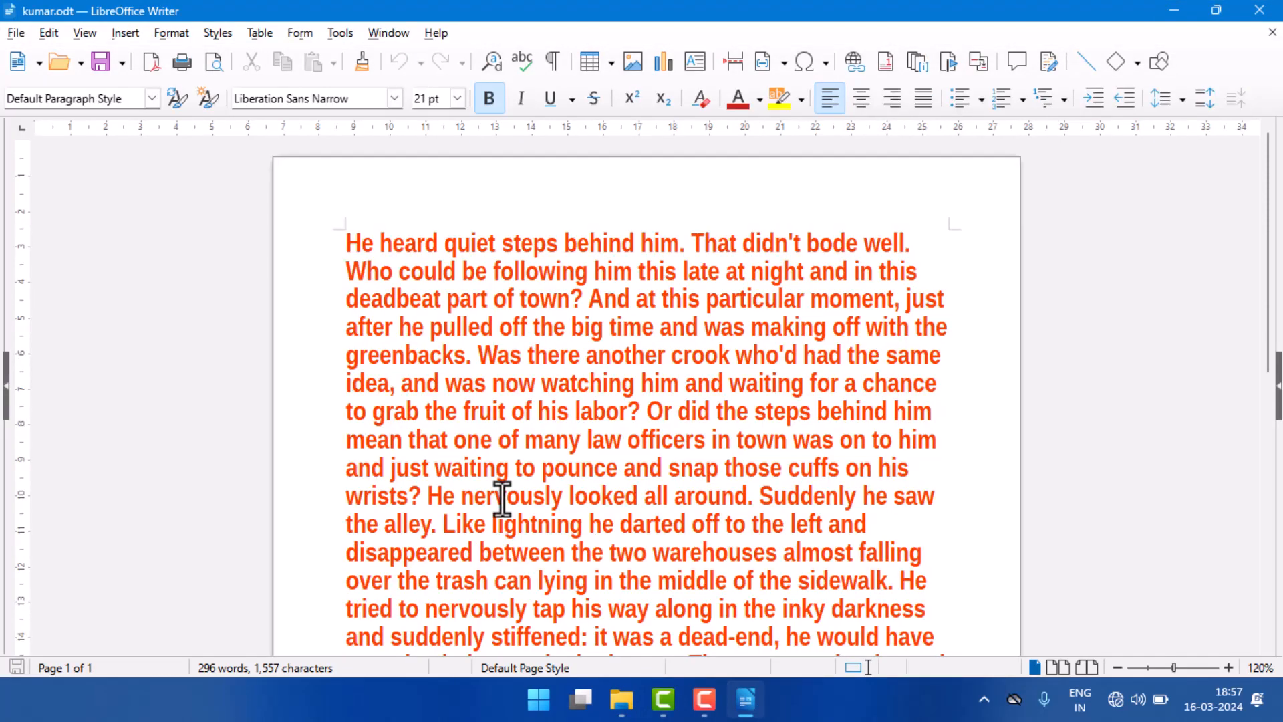
scroll(501, 498, down, 10)
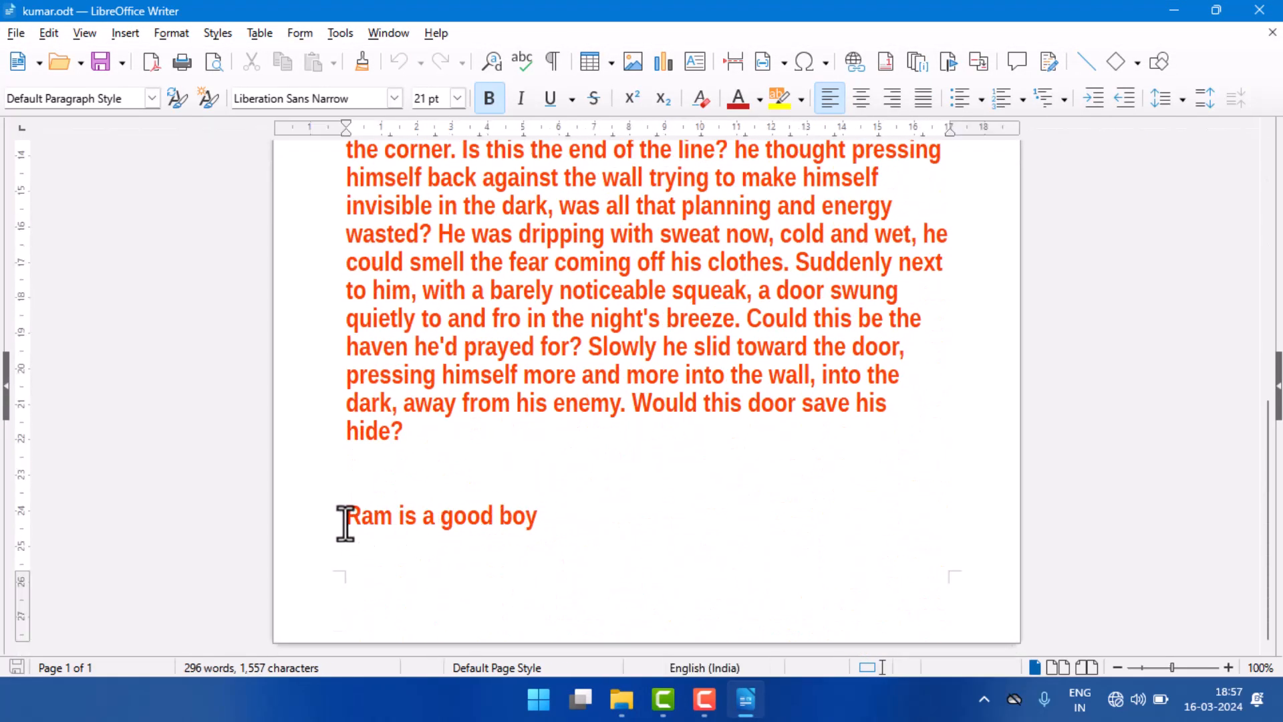
drag(343, 521, 538, 522)
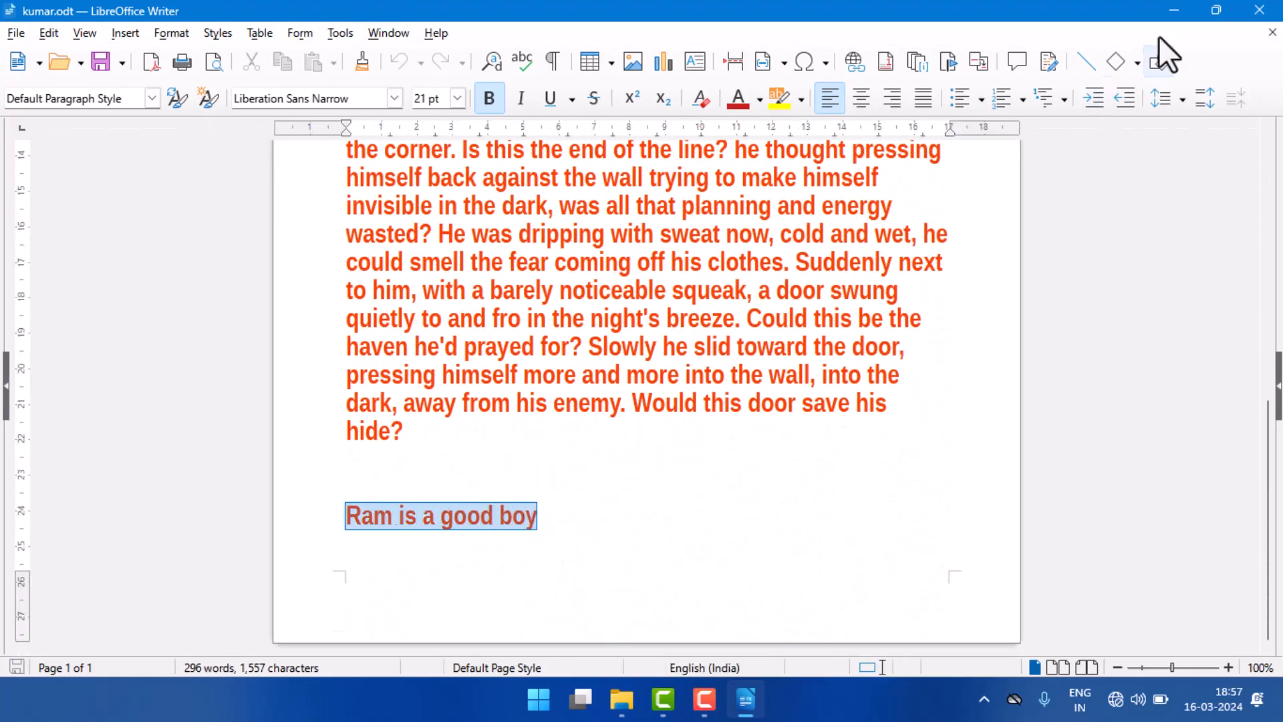
click(1249, 15)
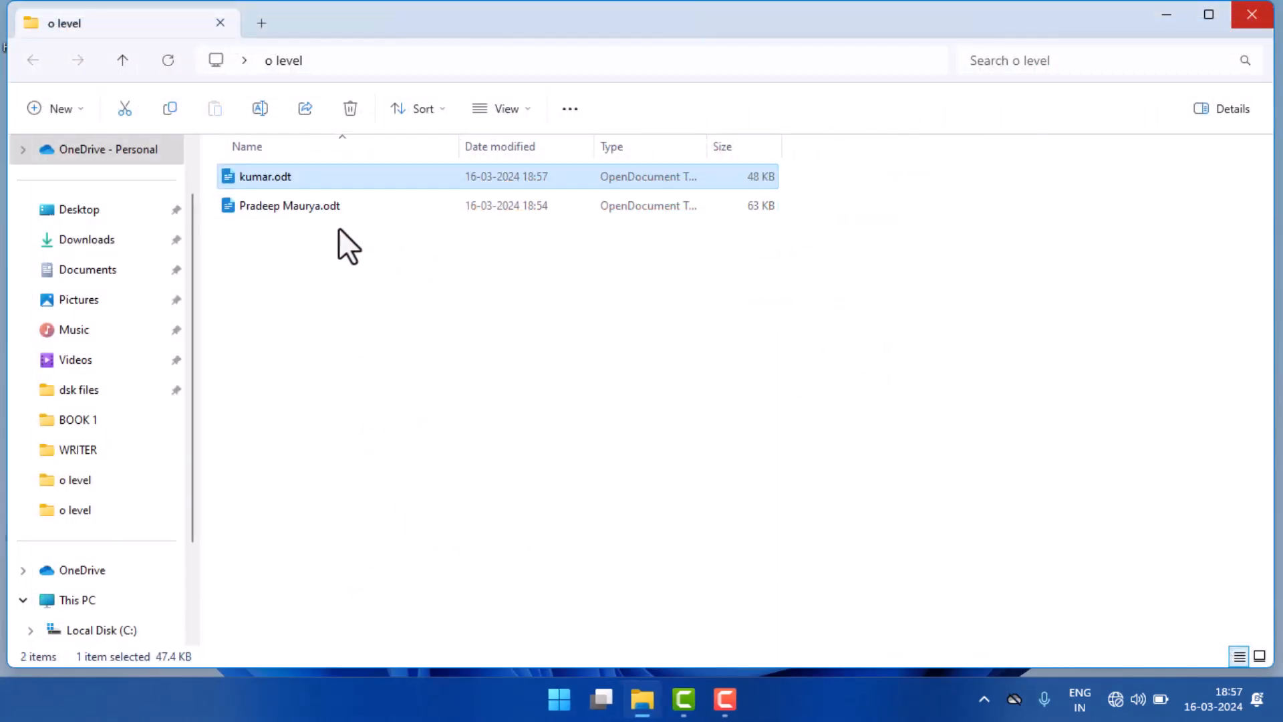
Step: Open the original ODT document listed below kumar.odt and add the line "BFS computer" after the story paragraph
click(298, 211)
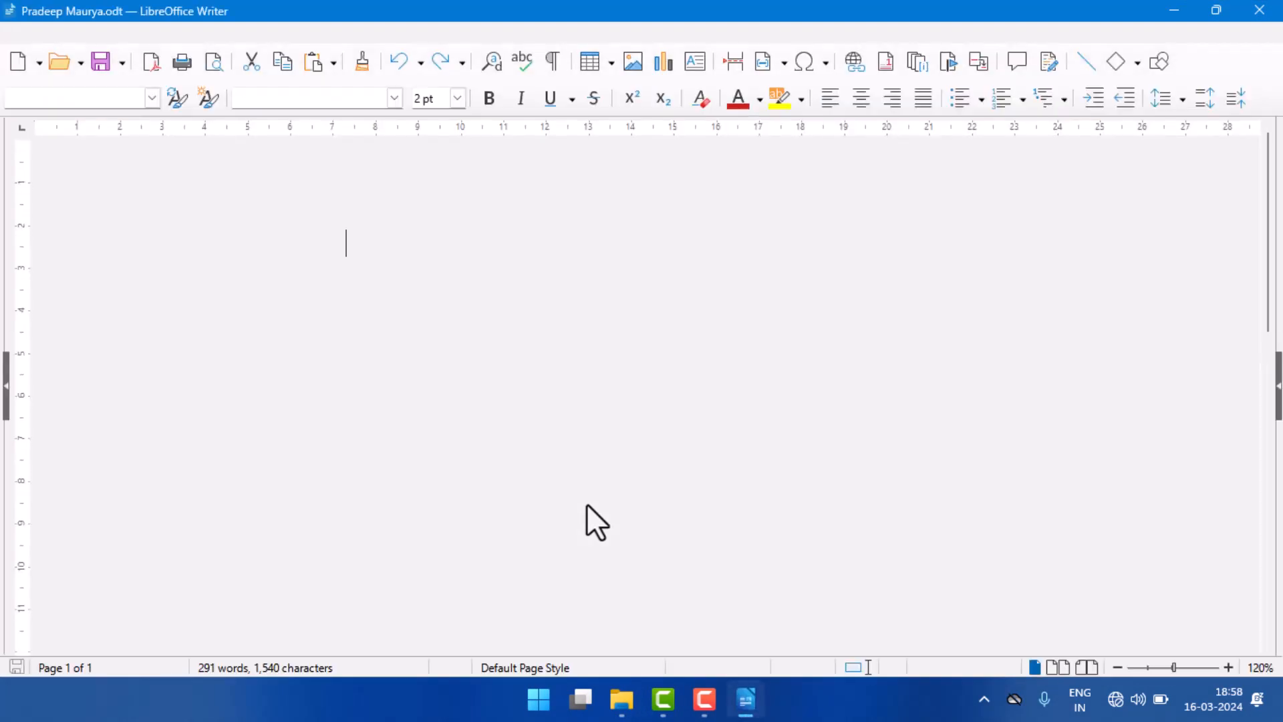
scroll(587, 503, down, 10)
scroll(586, 501, down, 2)
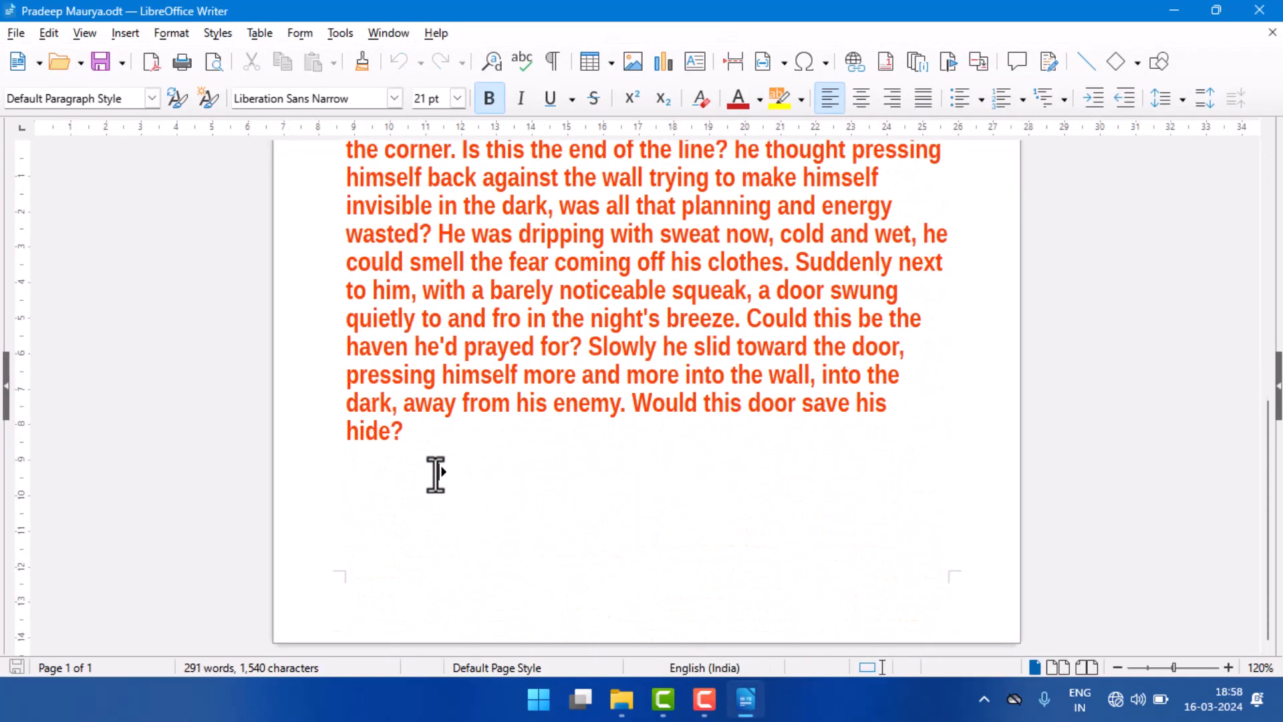
click(426, 441)
key(Return)
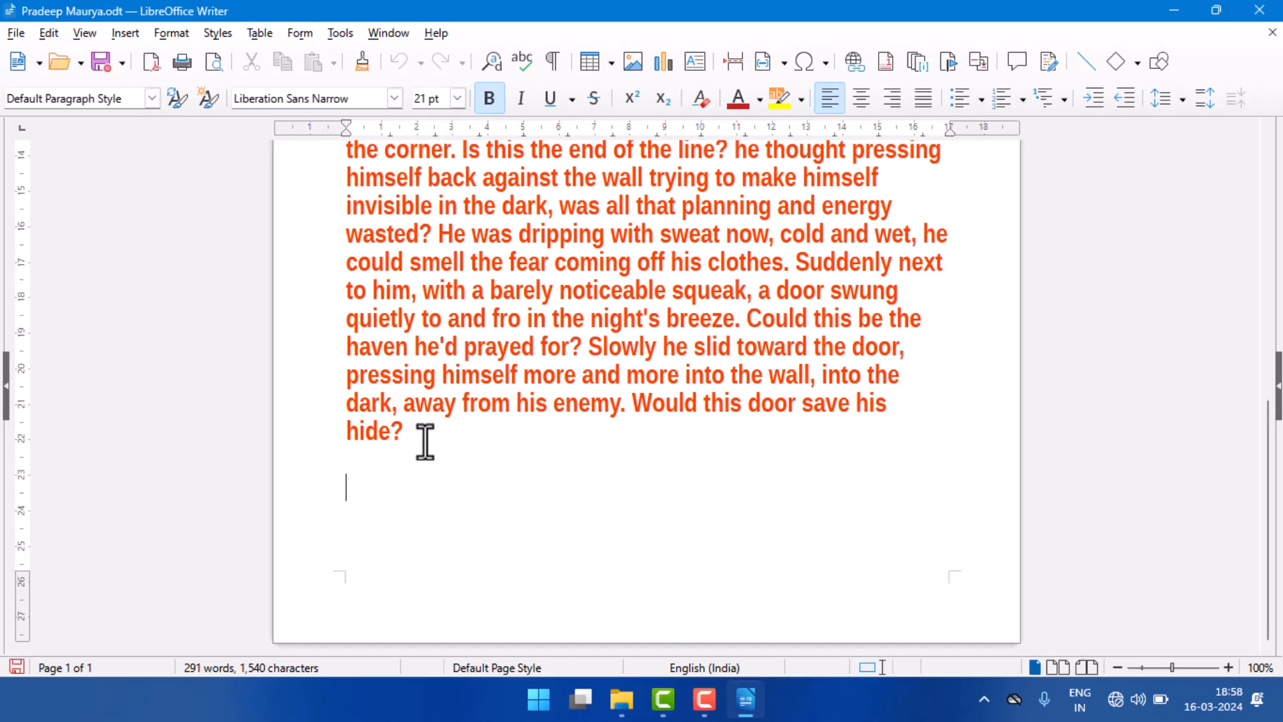
text(BFS)
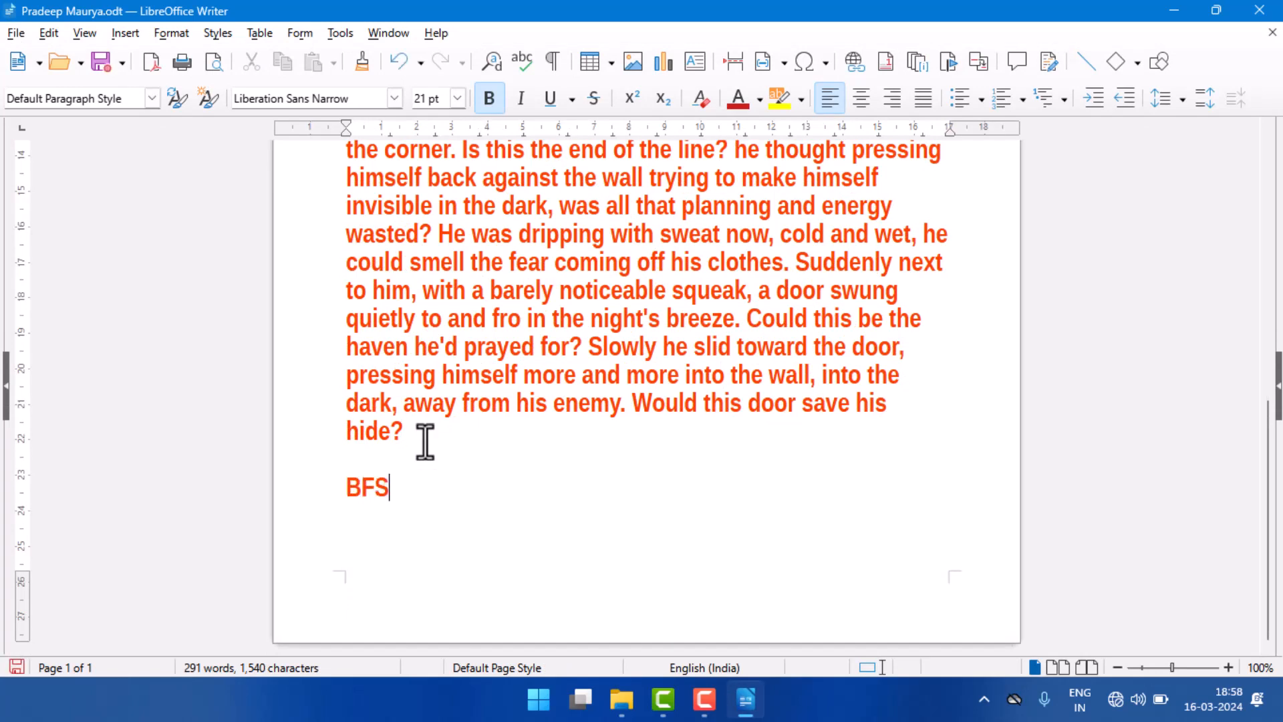
text( computer)
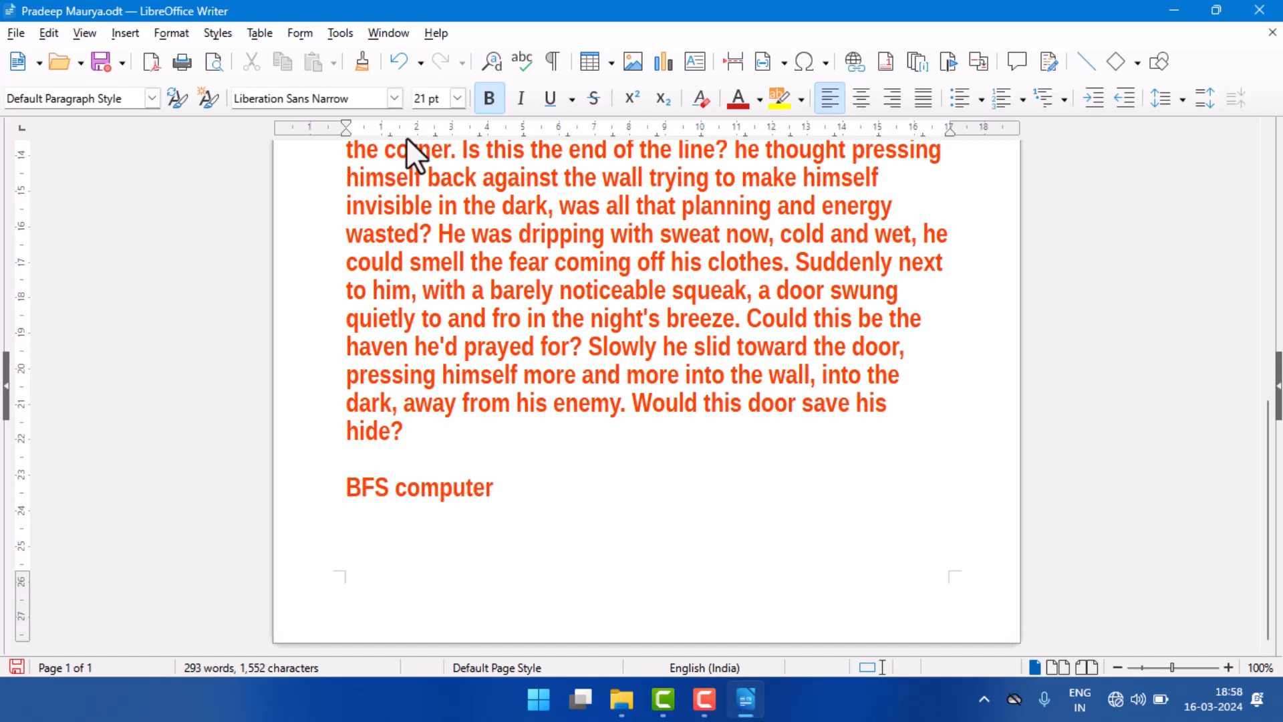
Step: Save the original document under its existing name, close it and reopen it from the "o level" folder
click(16, 33)
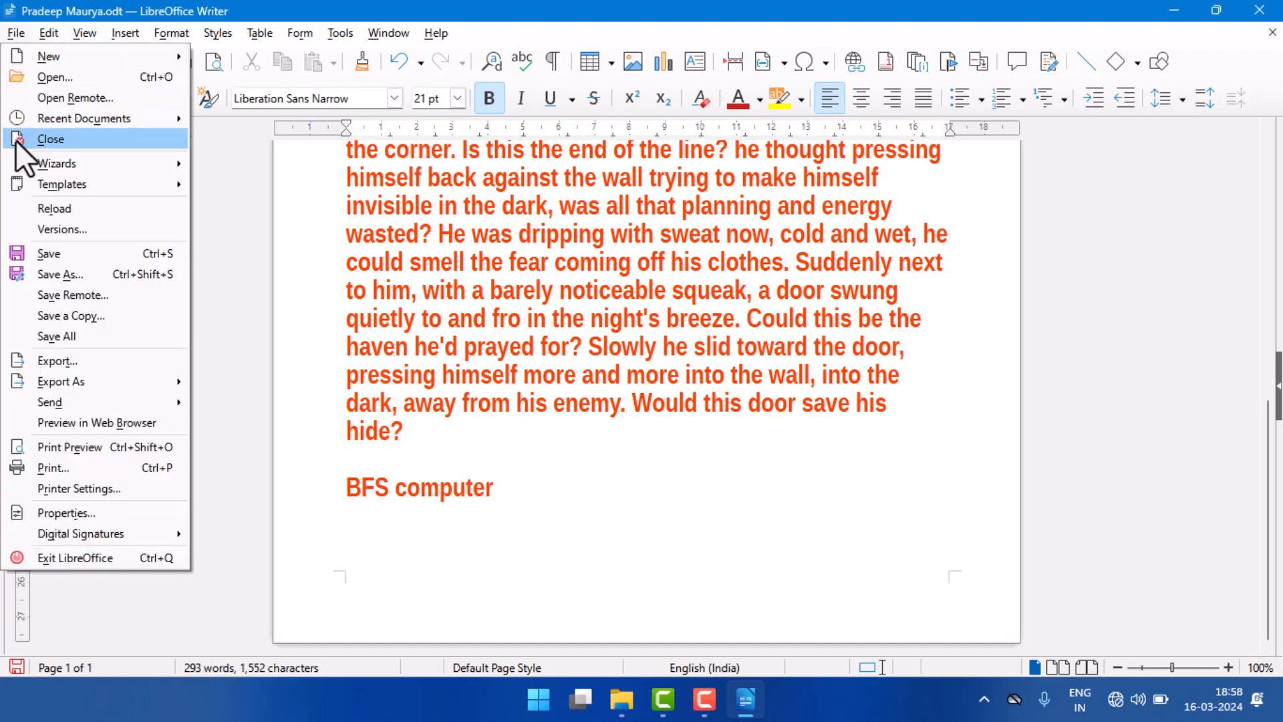
click(45, 253)
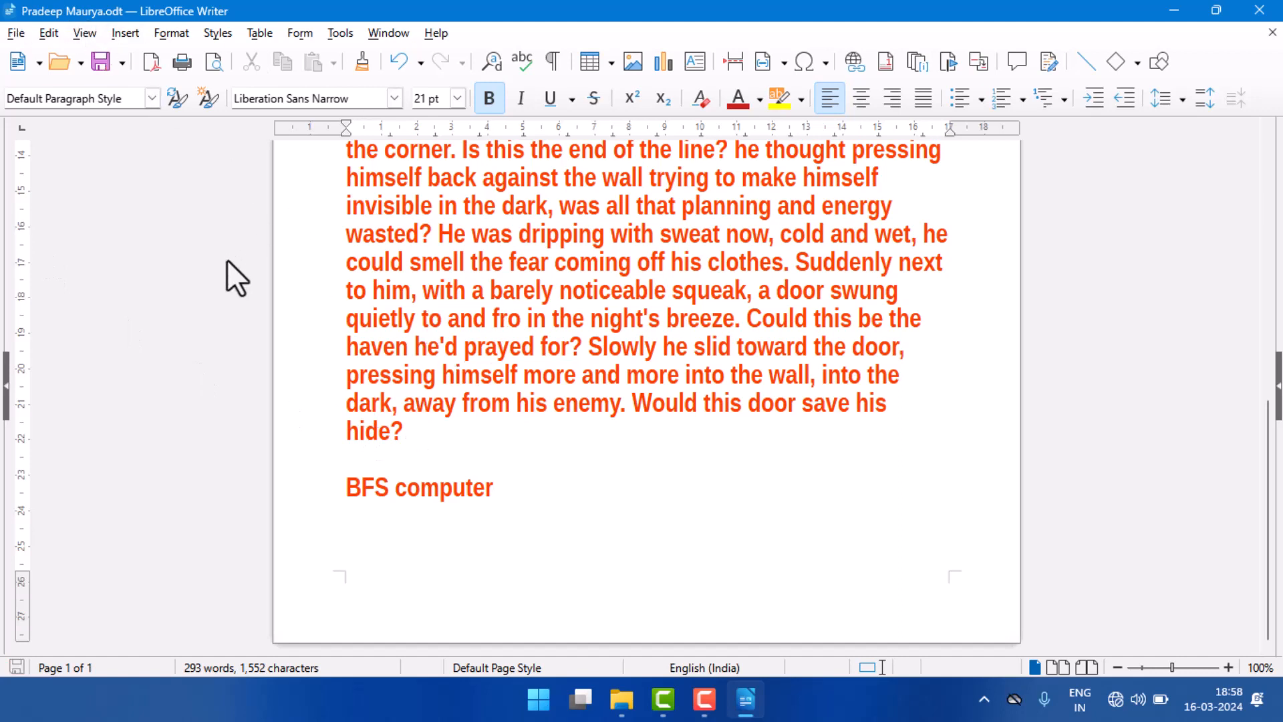
click(1254, 8)
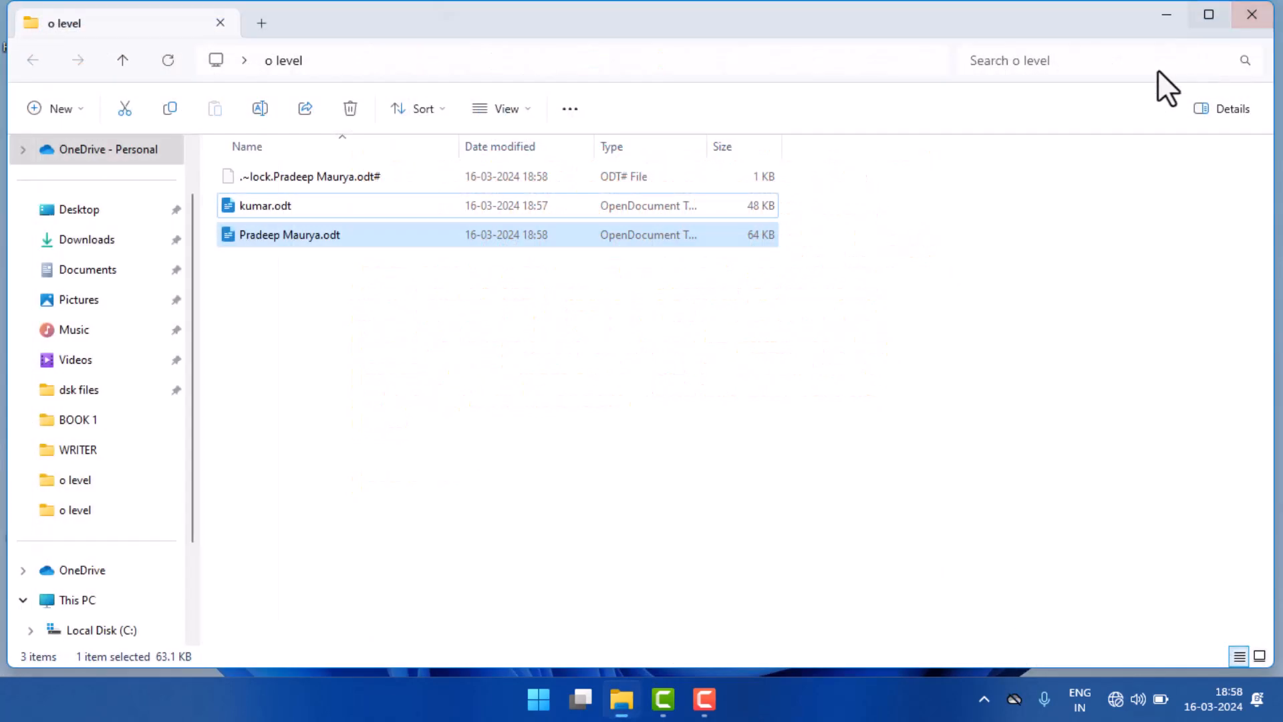
click(516, 298)
click(323, 210)
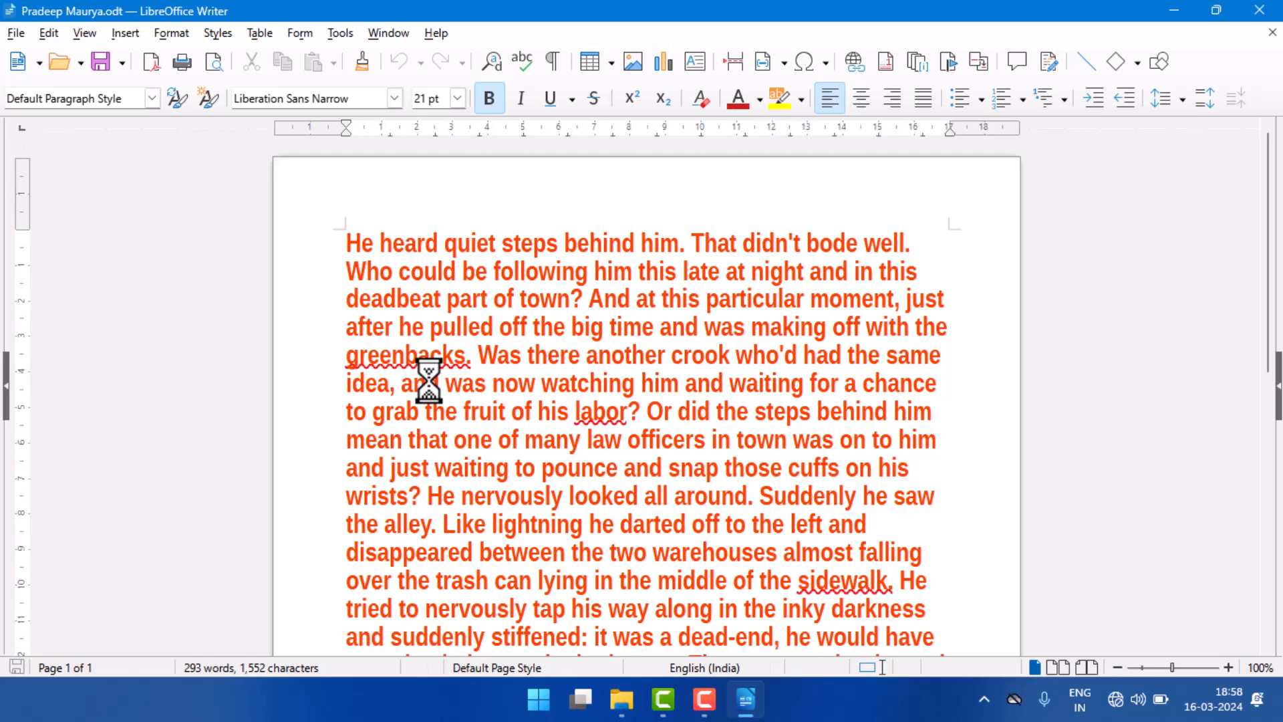
Step: Start saving the document remotely, open the form for adding a file service, and review the available service types
click(15, 32)
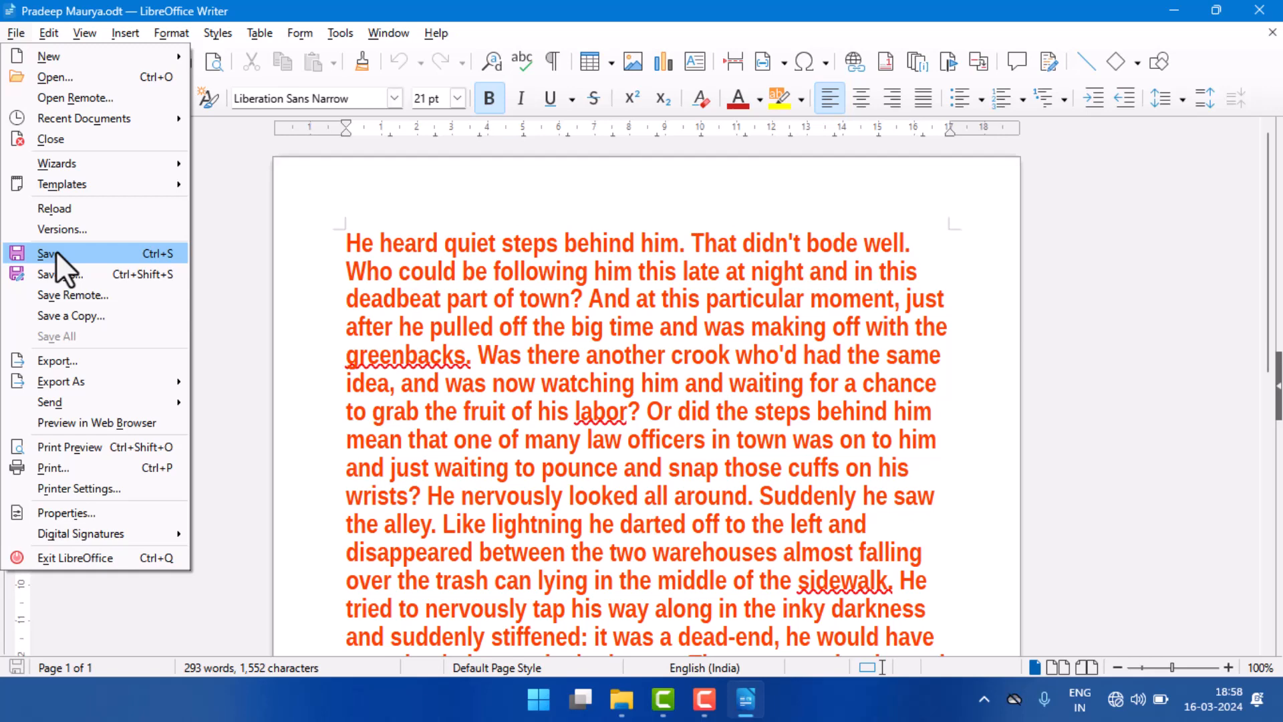
click(73, 294)
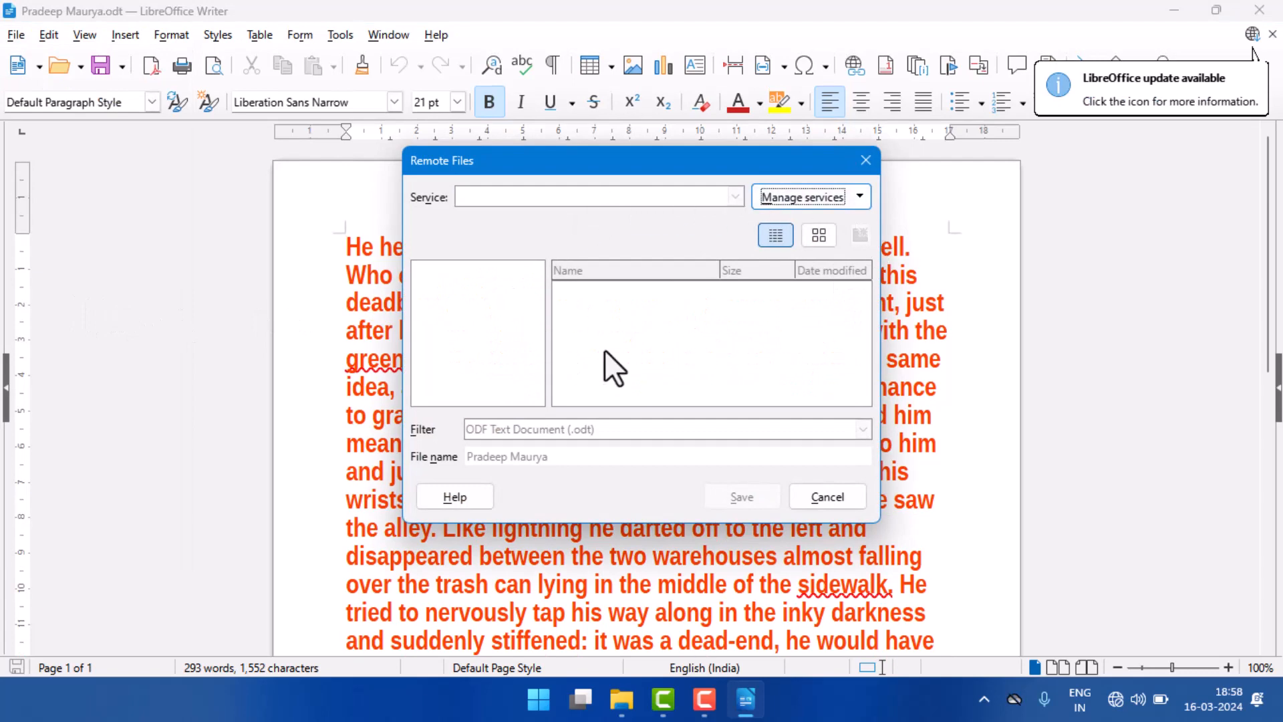
click(836, 199)
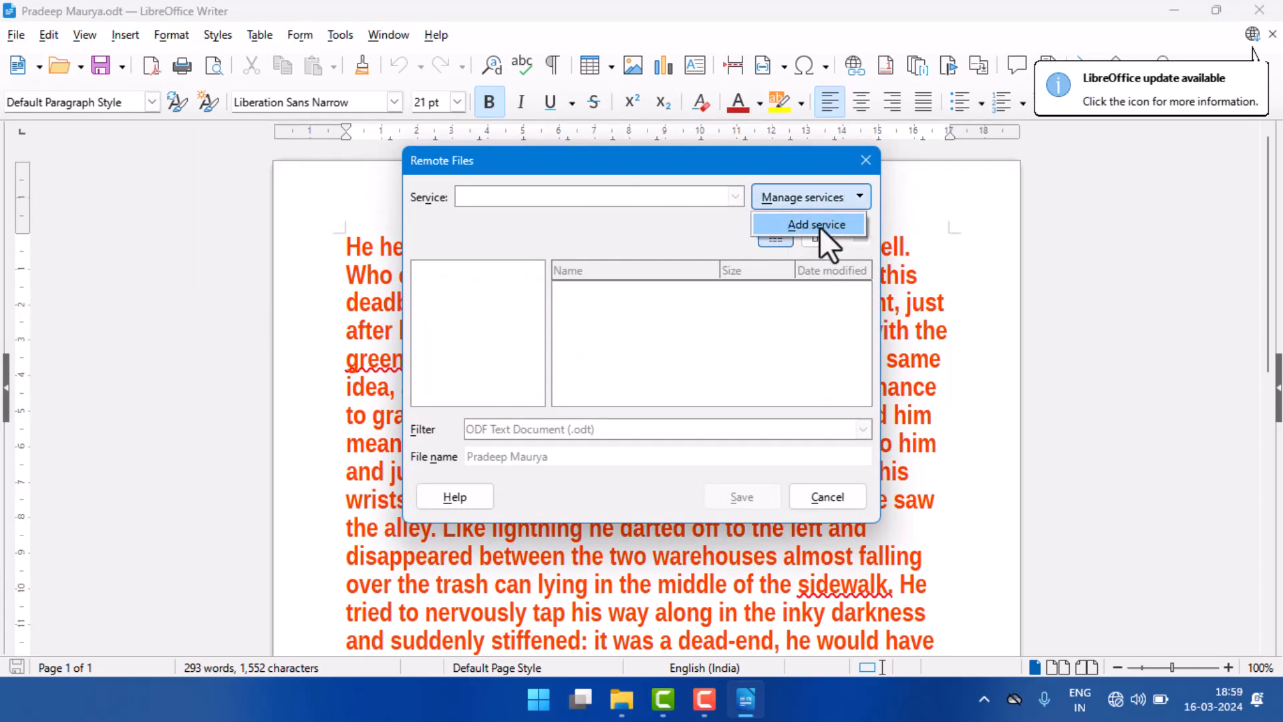
click(820, 225)
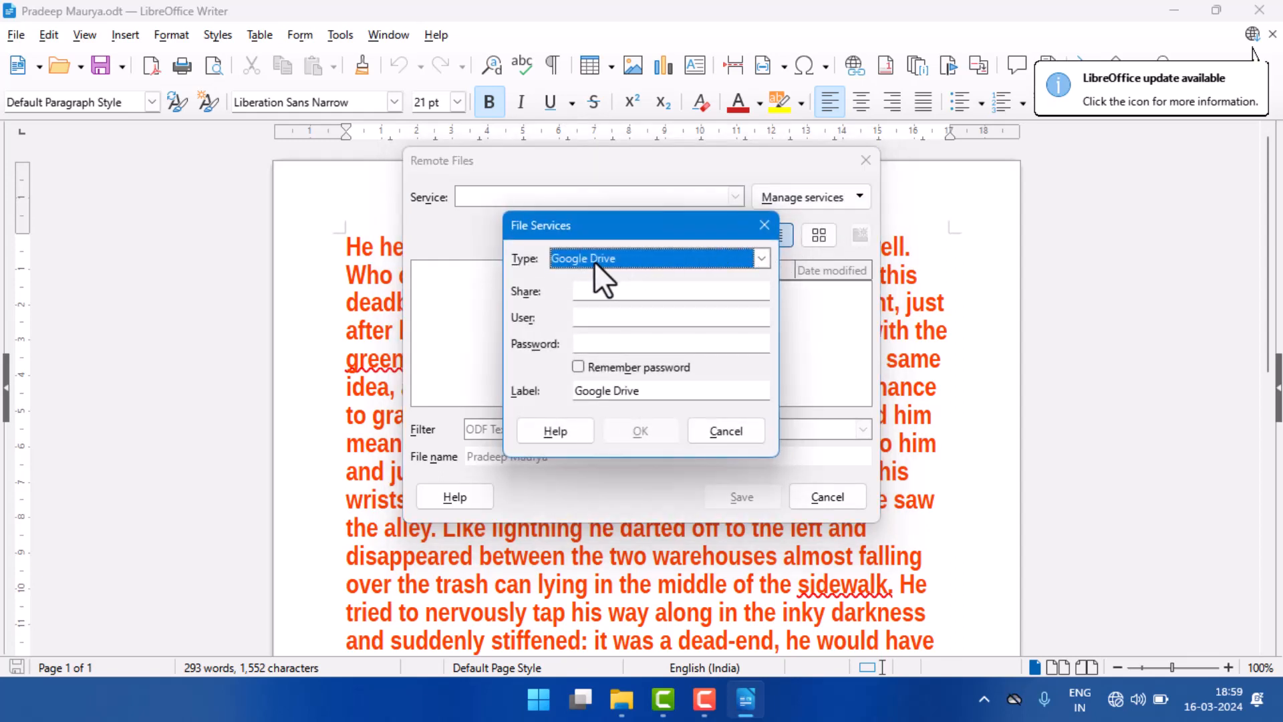
click(625, 260)
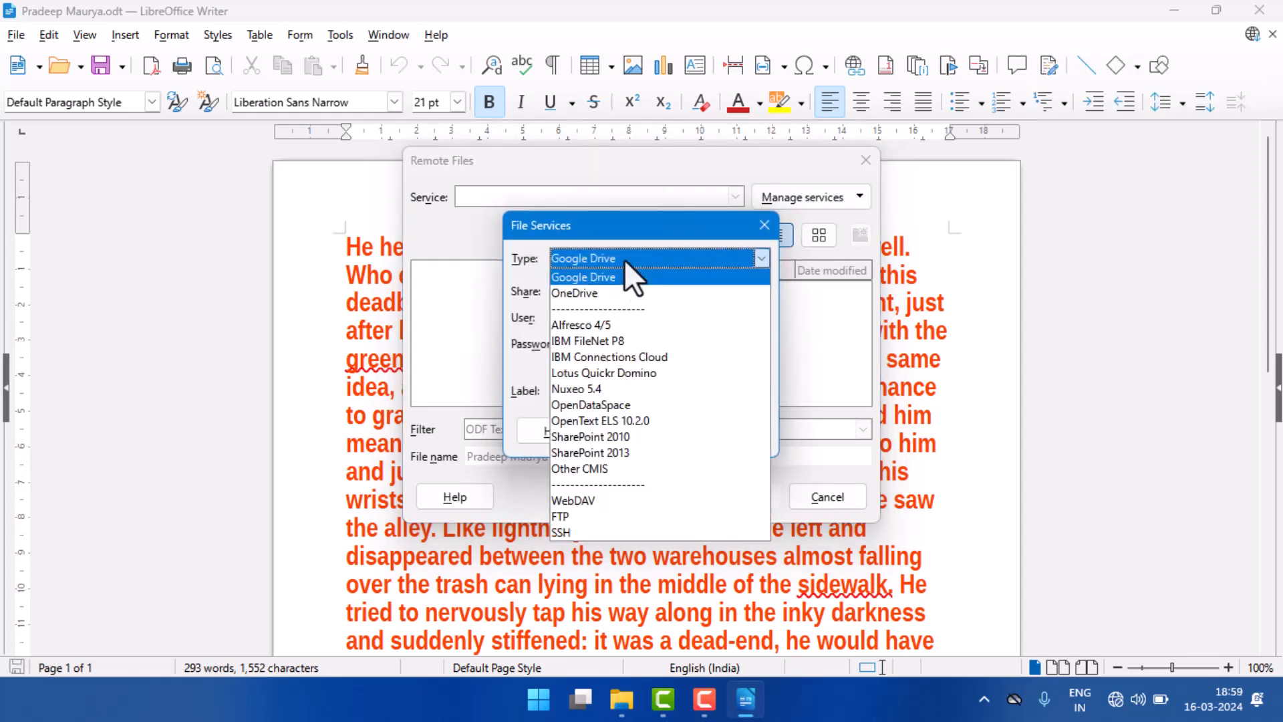
click(625, 260)
click(611, 258)
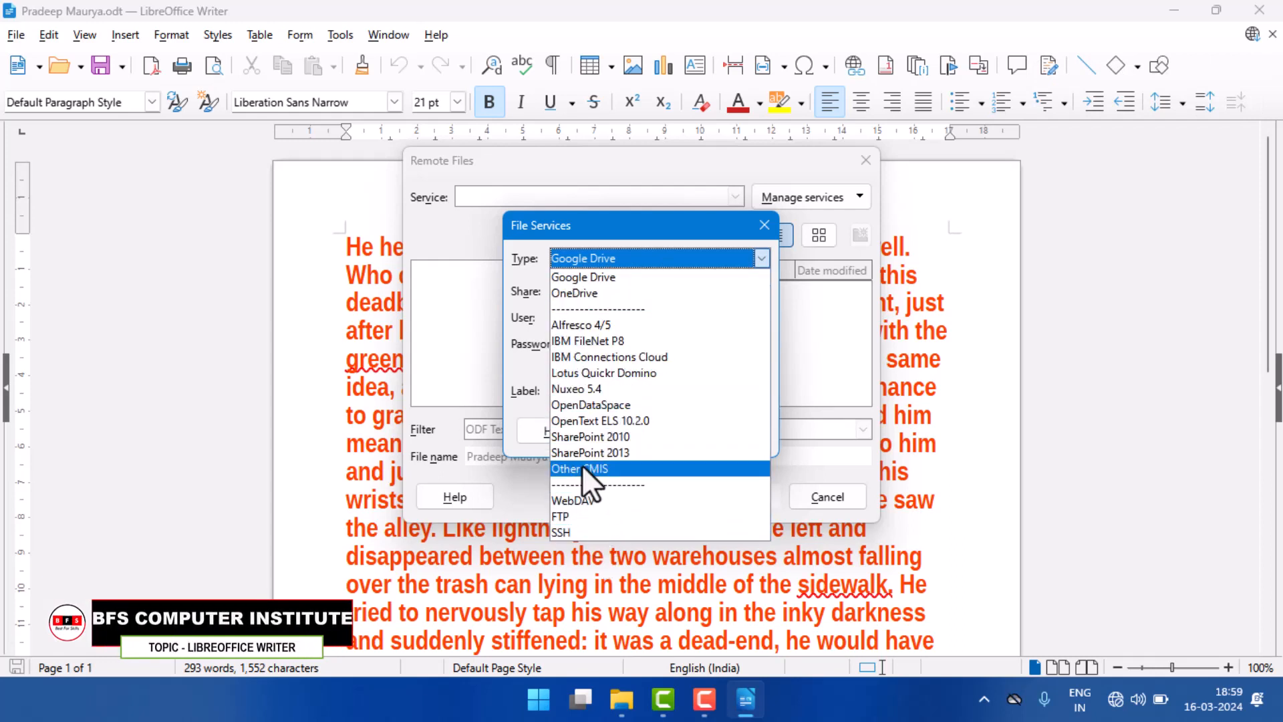
click(595, 260)
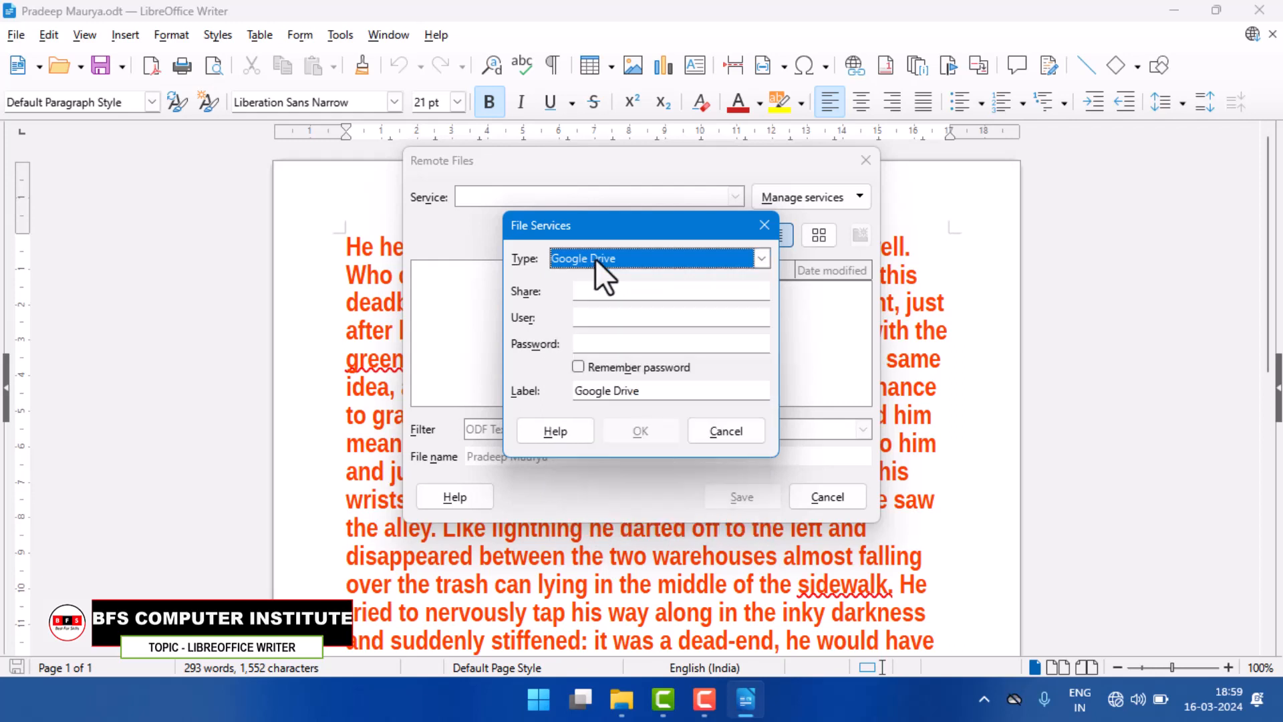
Step: Examine the share, user and password fields for a Google Drive service, and cancel the remote save
click(607, 297)
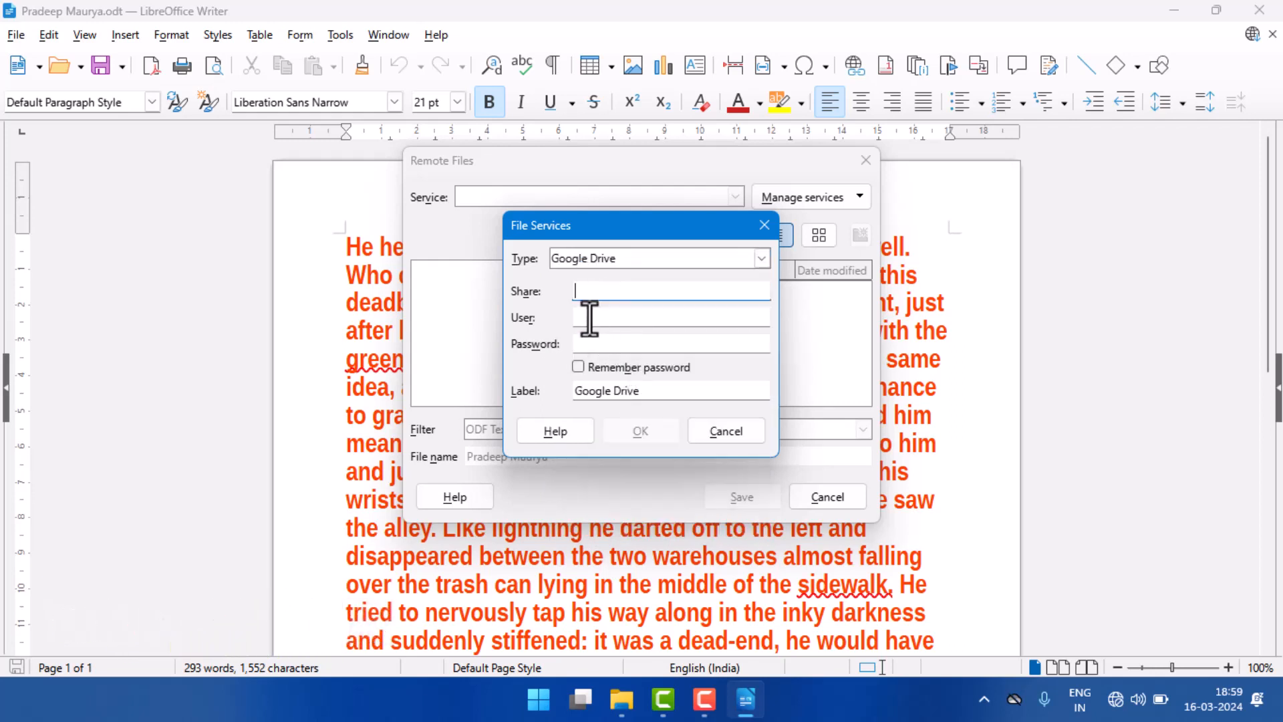
click(589, 319)
click(592, 344)
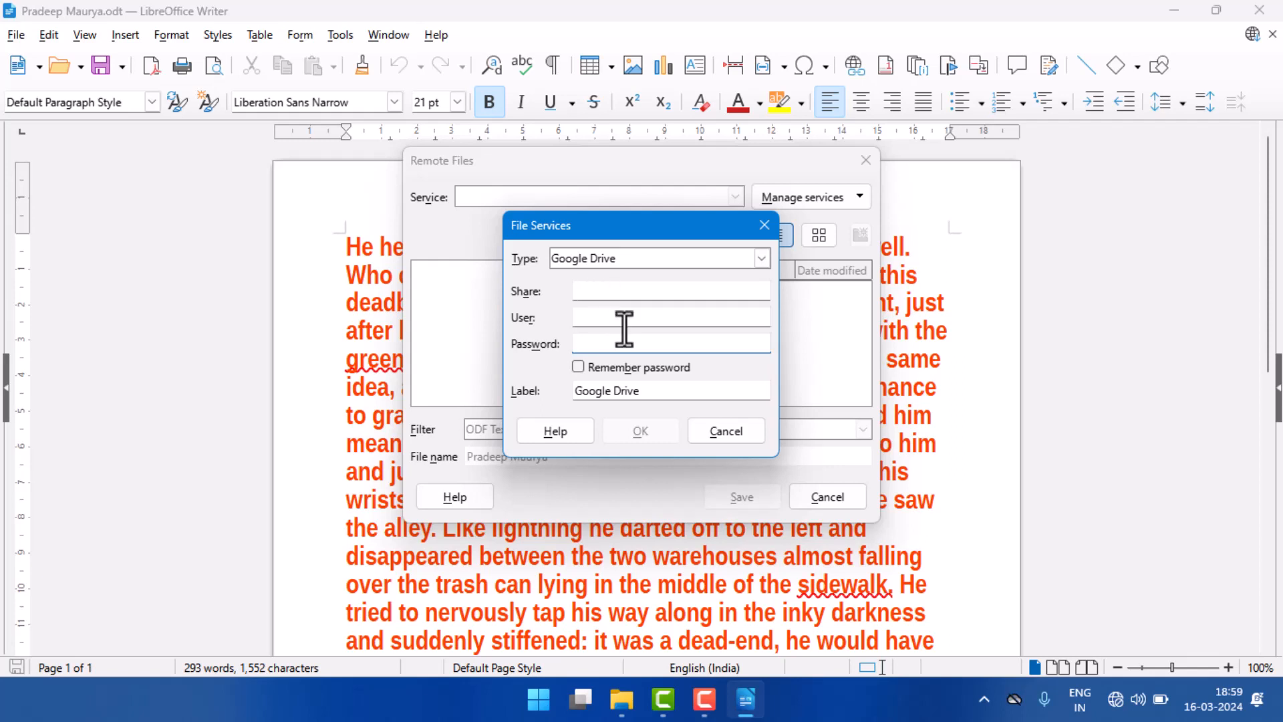
click(721, 432)
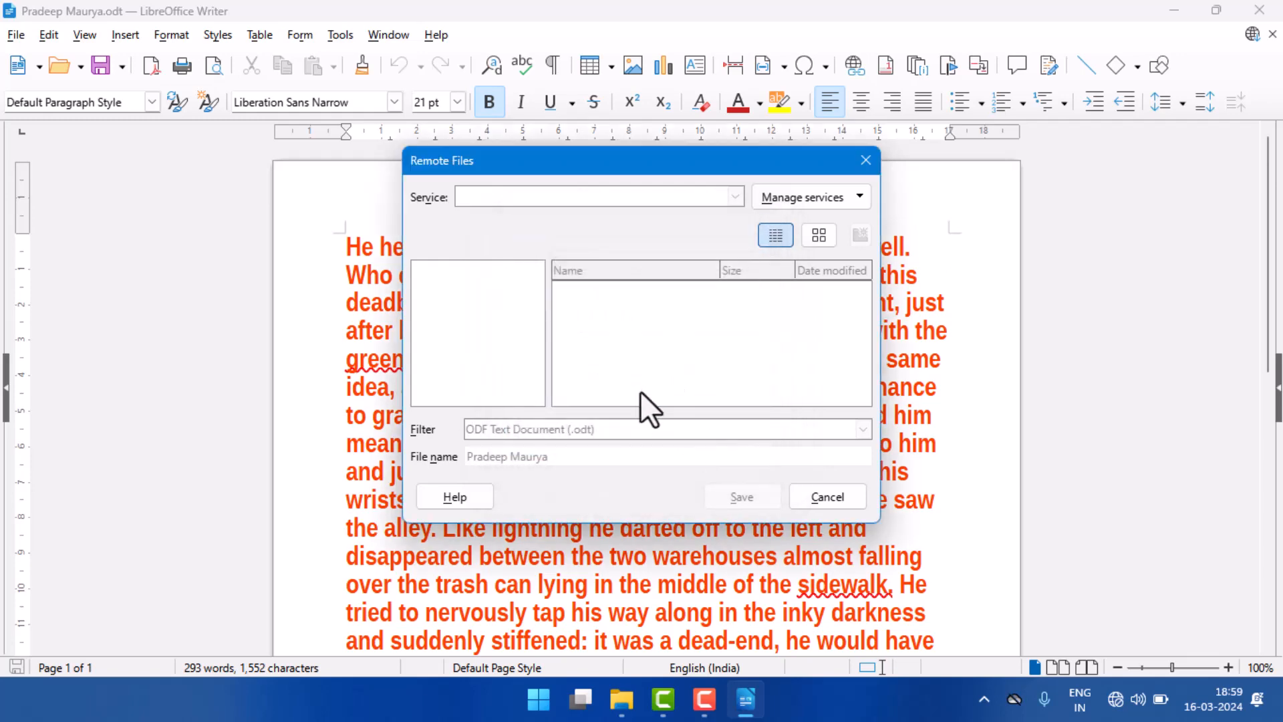
click(808, 497)
Step: Start opening a remote file, examine the login fields for adding a Google Drive service, and close both dialogs
click(15, 35)
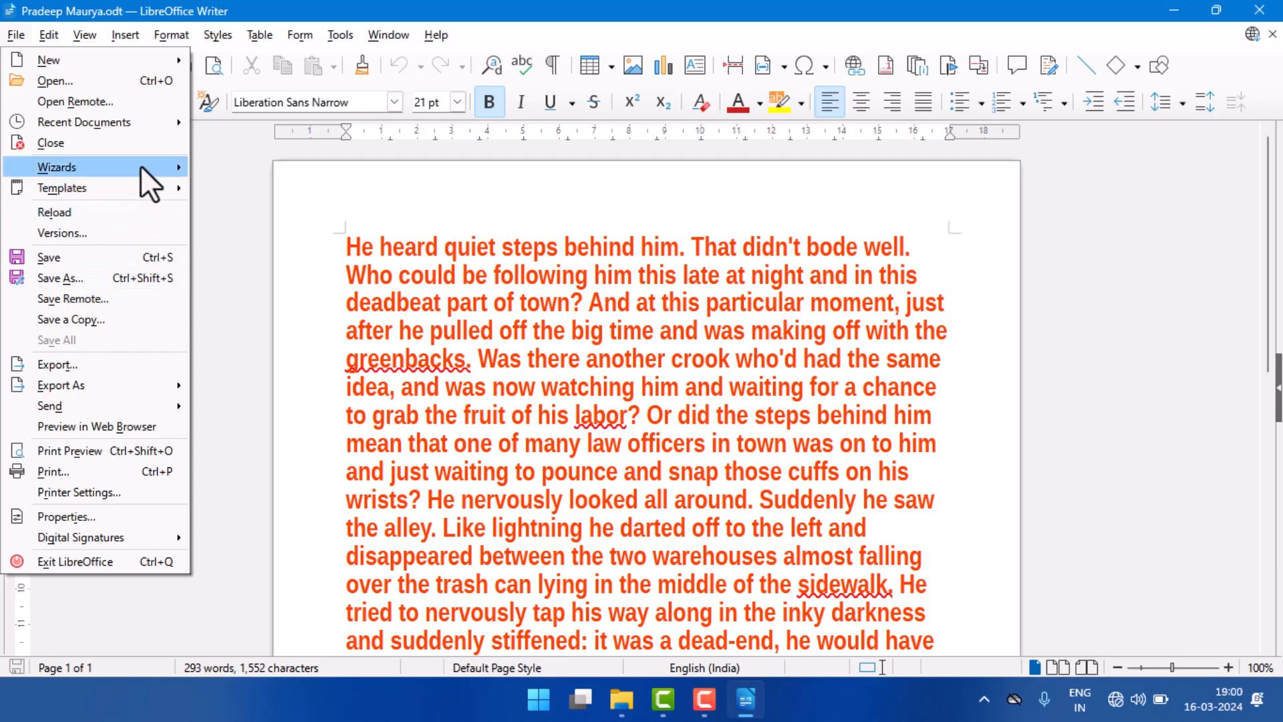
click(94, 103)
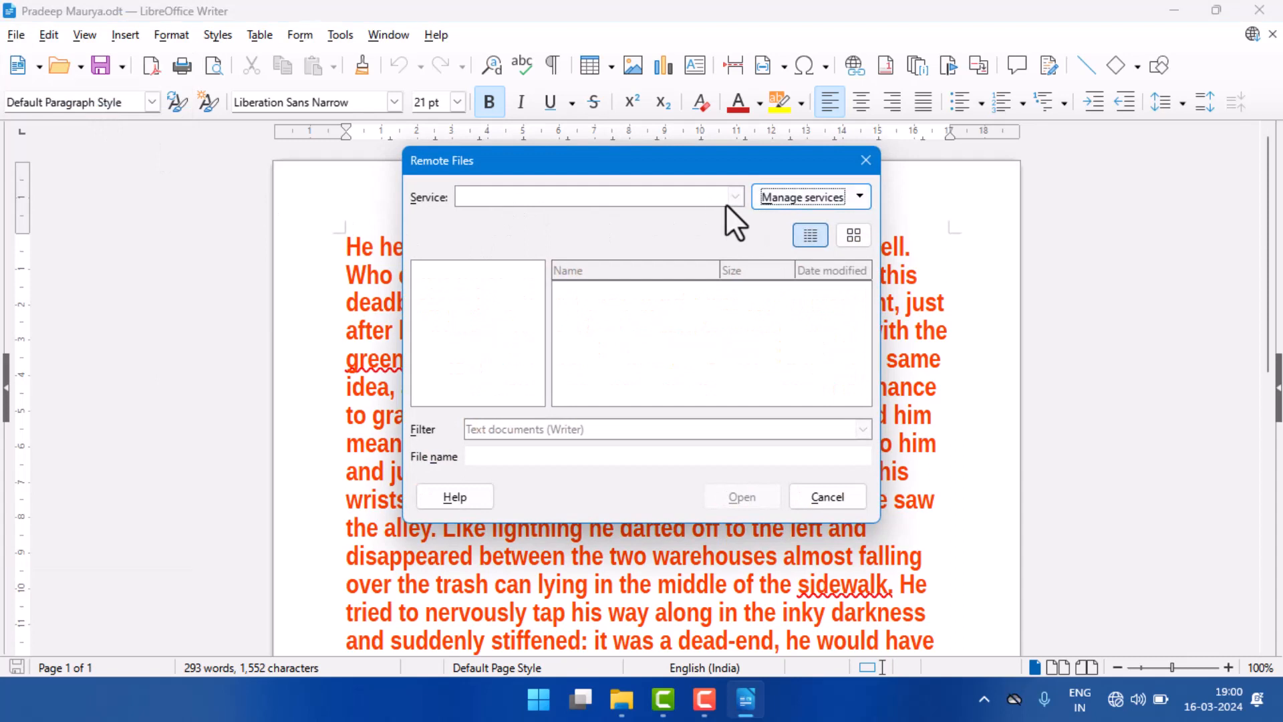
click(792, 202)
click(795, 222)
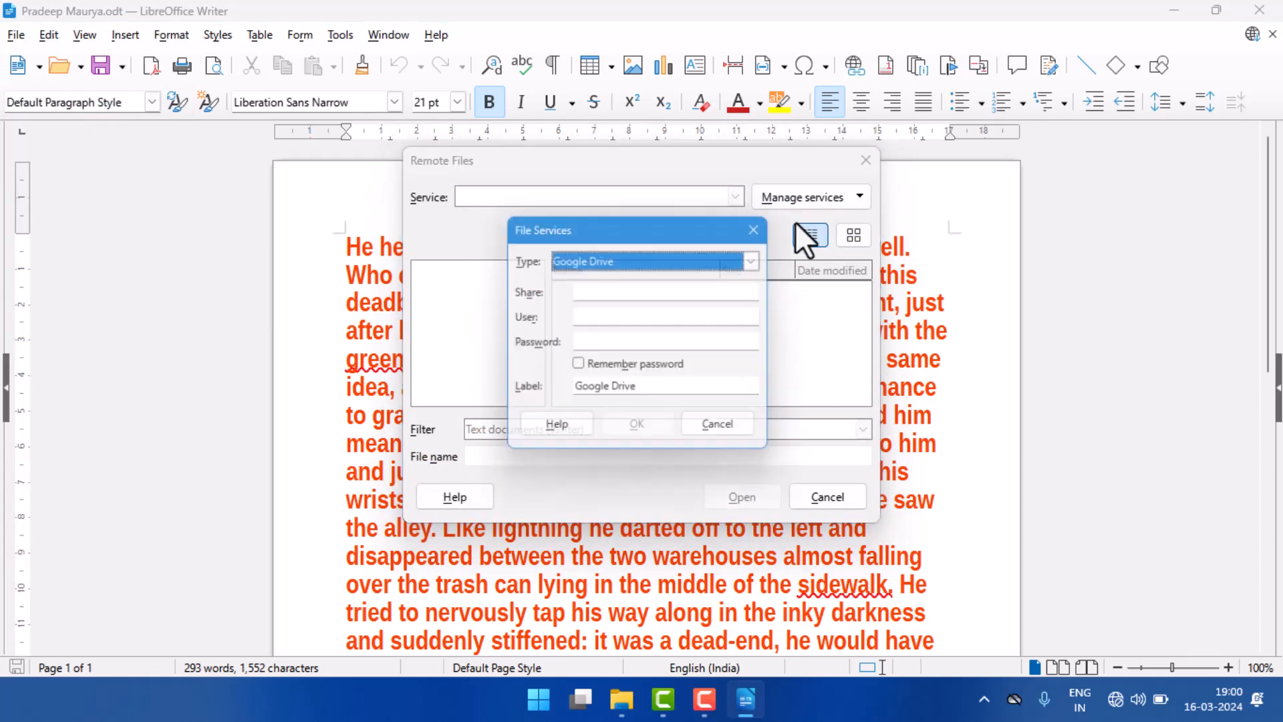
click(648, 294)
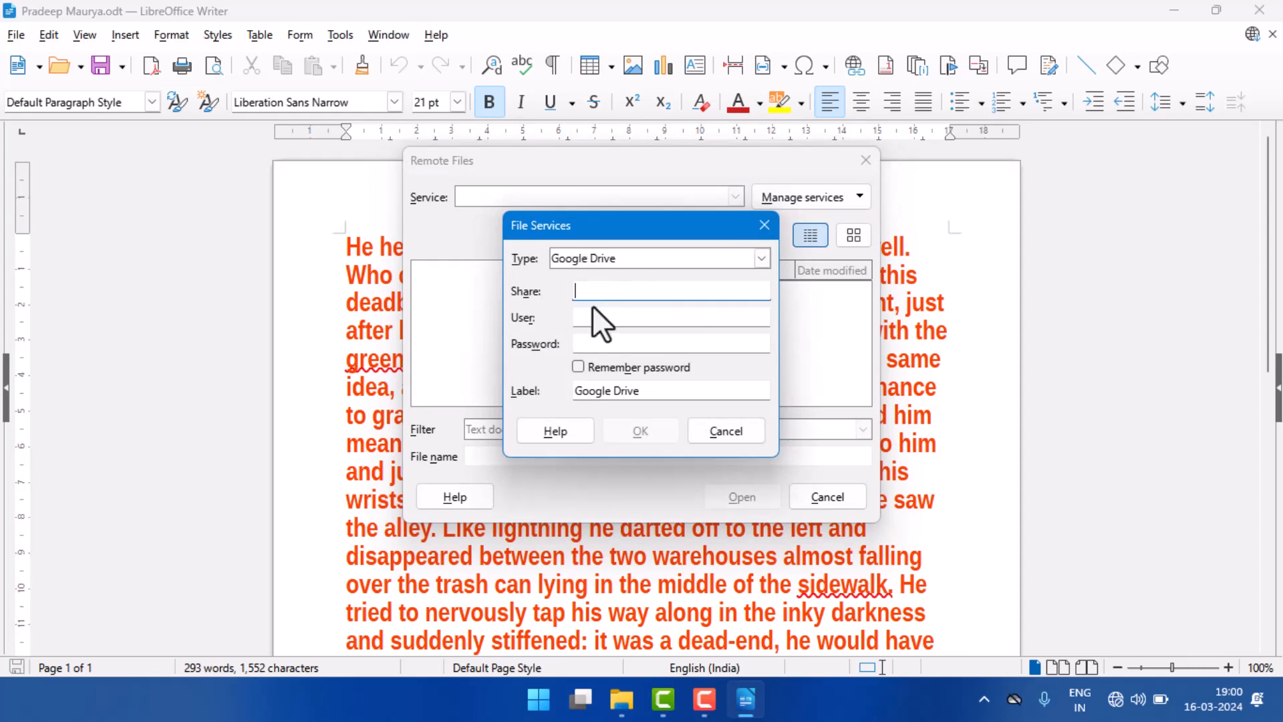
click(581, 321)
click(584, 345)
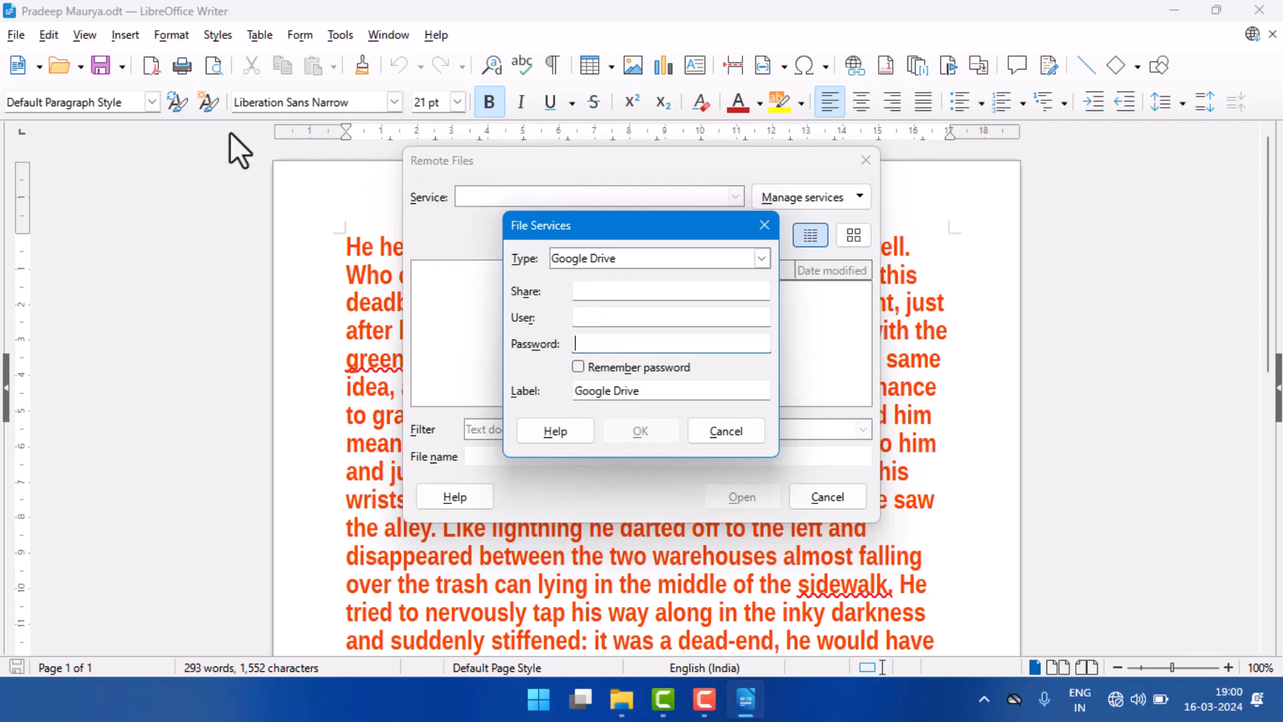
click(764, 226)
click(864, 160)
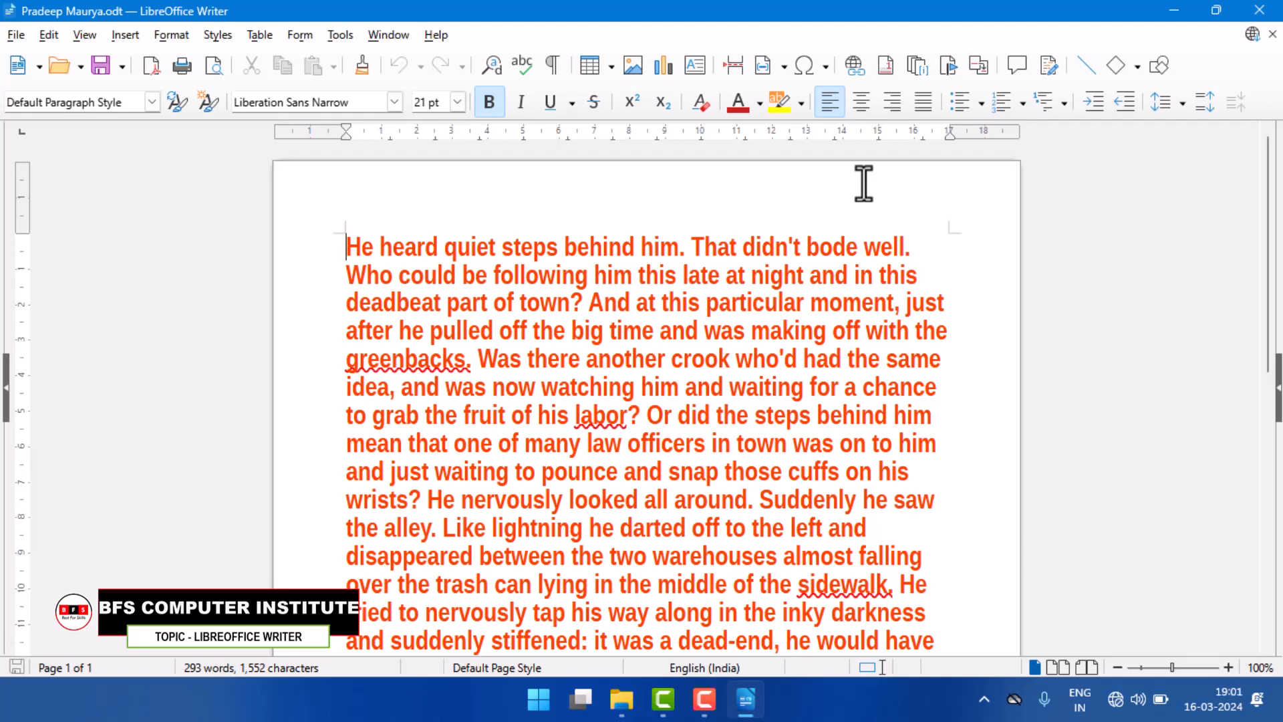
Step: View the Save a Copy dialog without saving, and check whether the Save All command is available
click(4, 32)
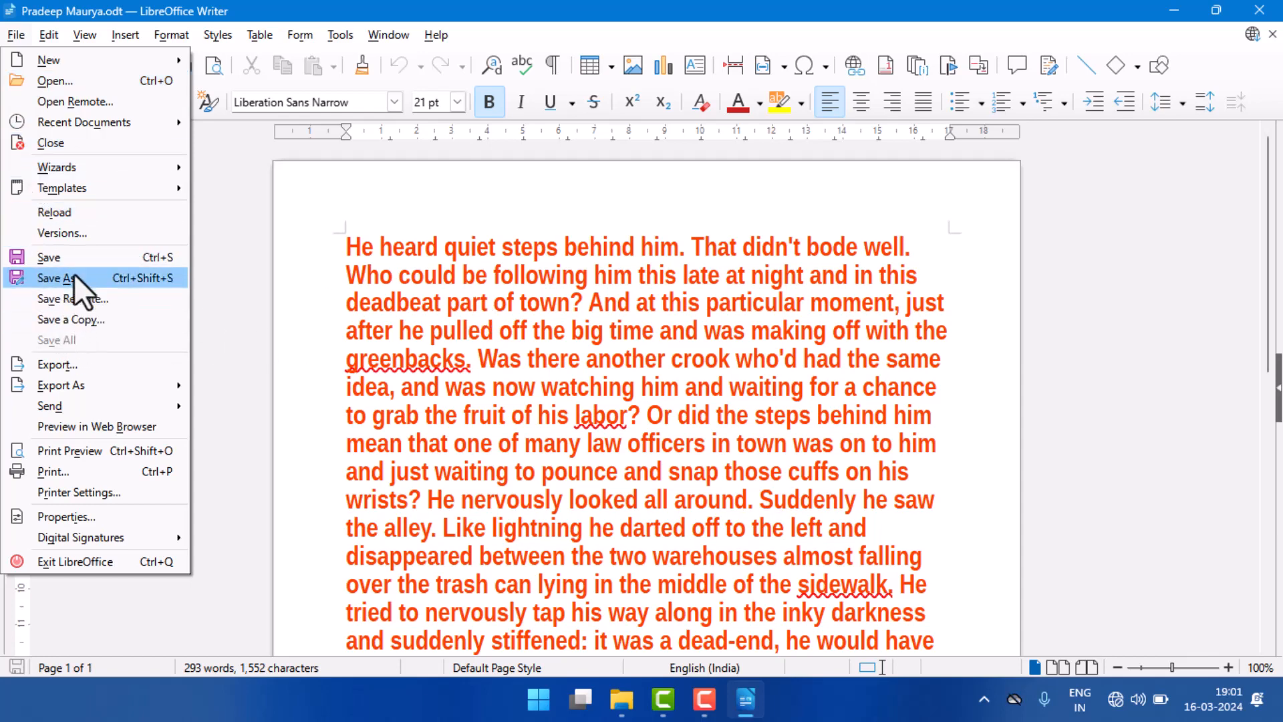
click(103, 320)
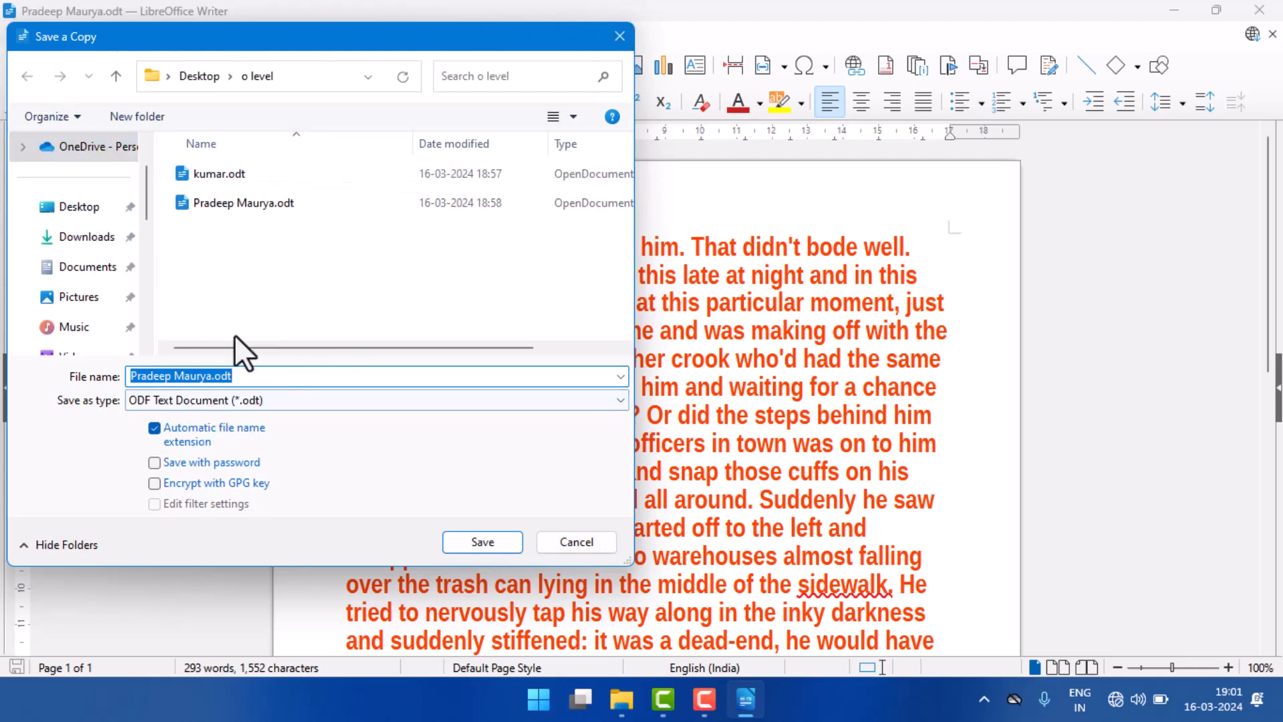
click(572, 542)
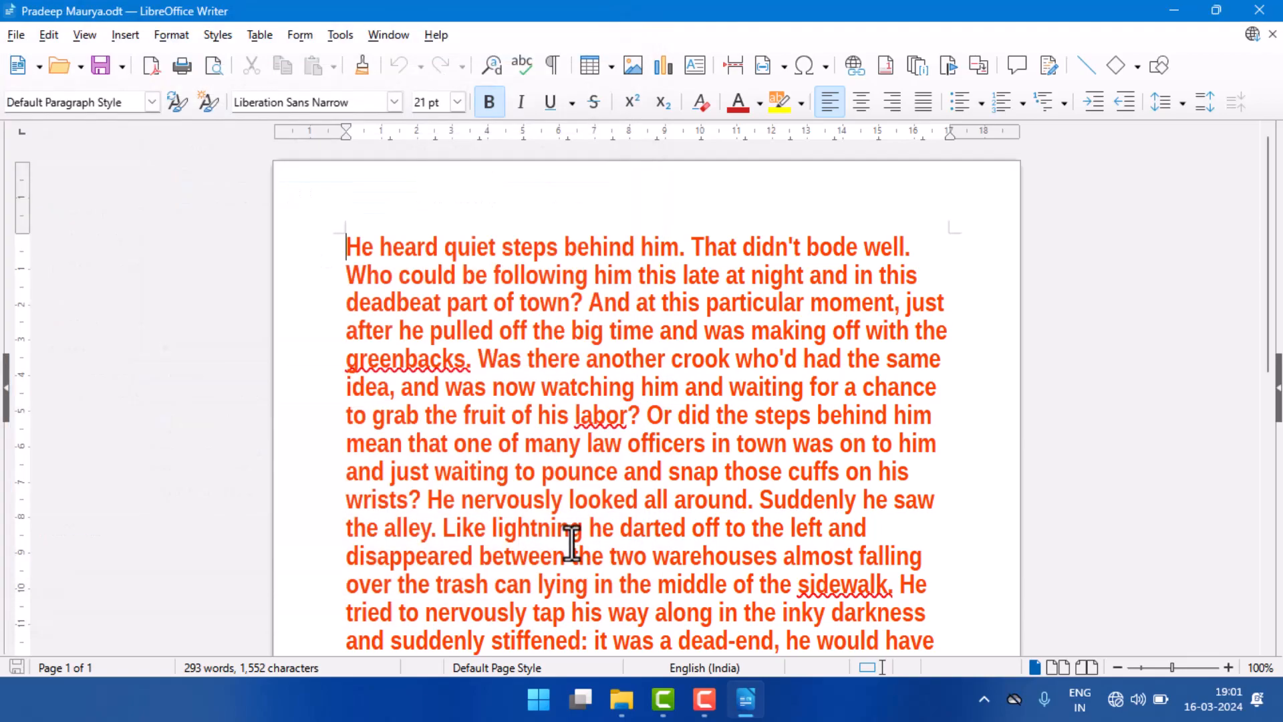
click(15, 35)
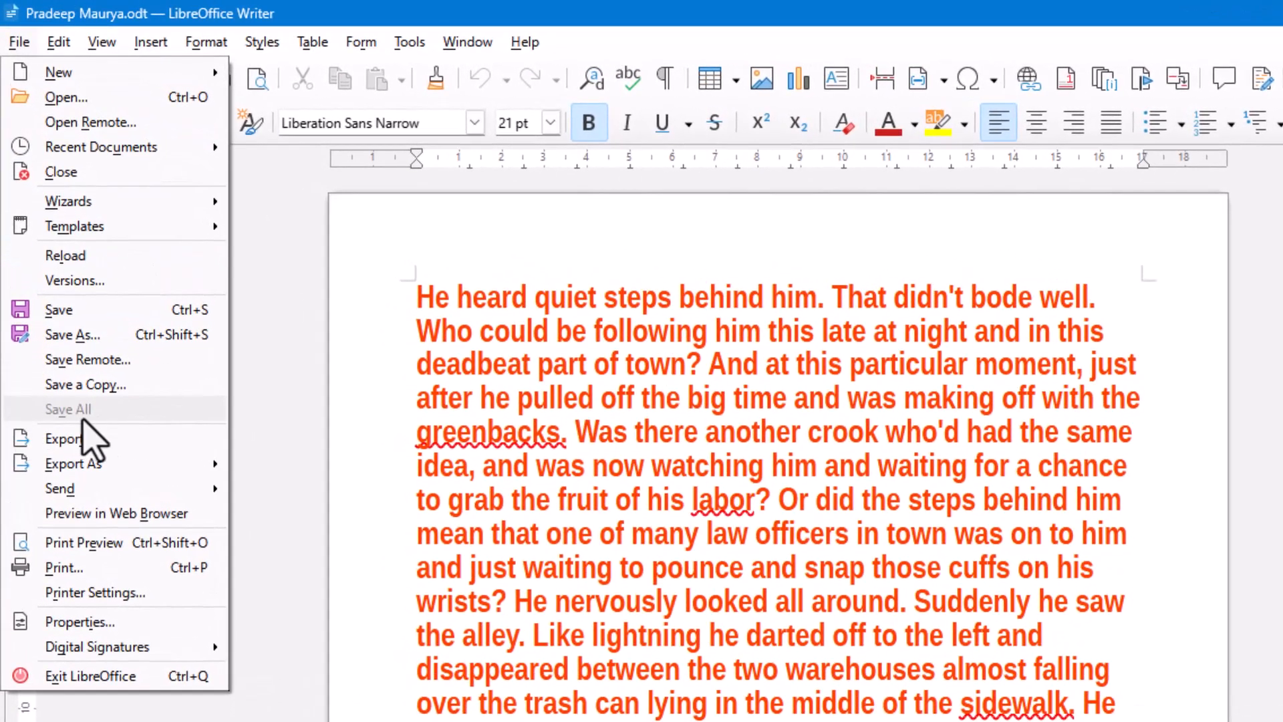
click(485, 449)
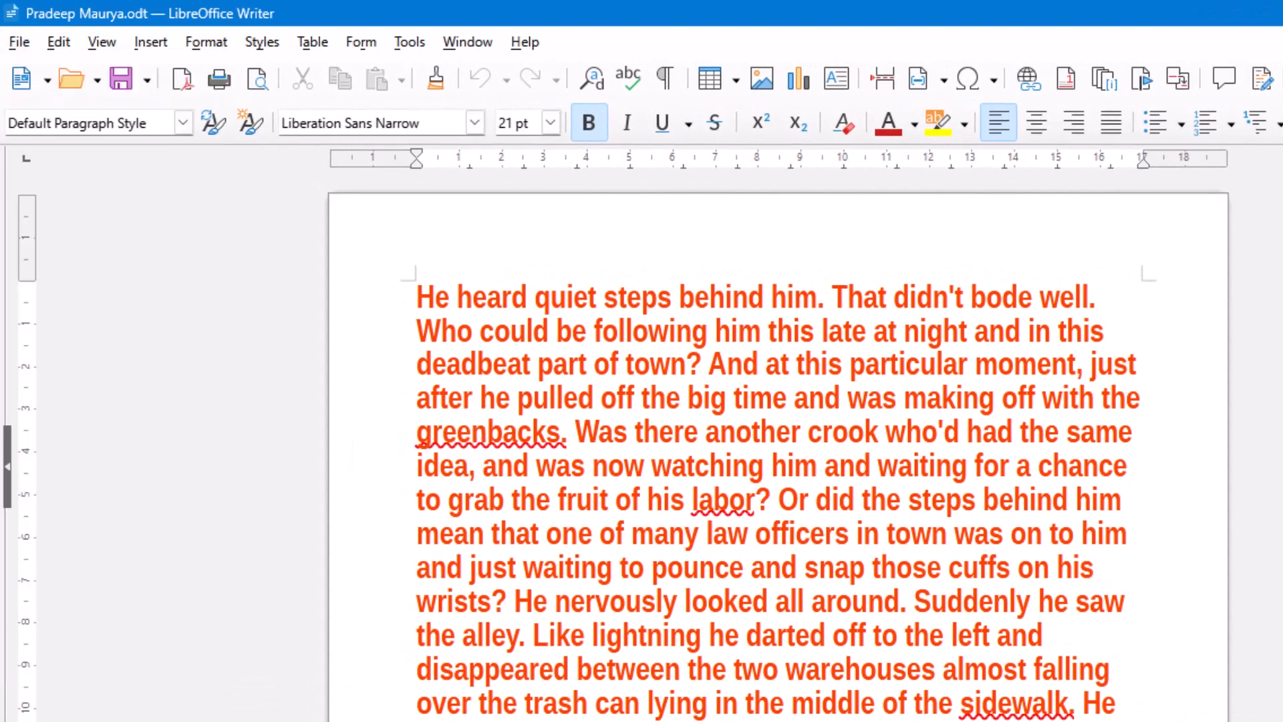
Step: Create a new text document and insert the dummy story text by expanding the AutoText entry "dt"
click(13, 47)
mouse_move(30, 73)
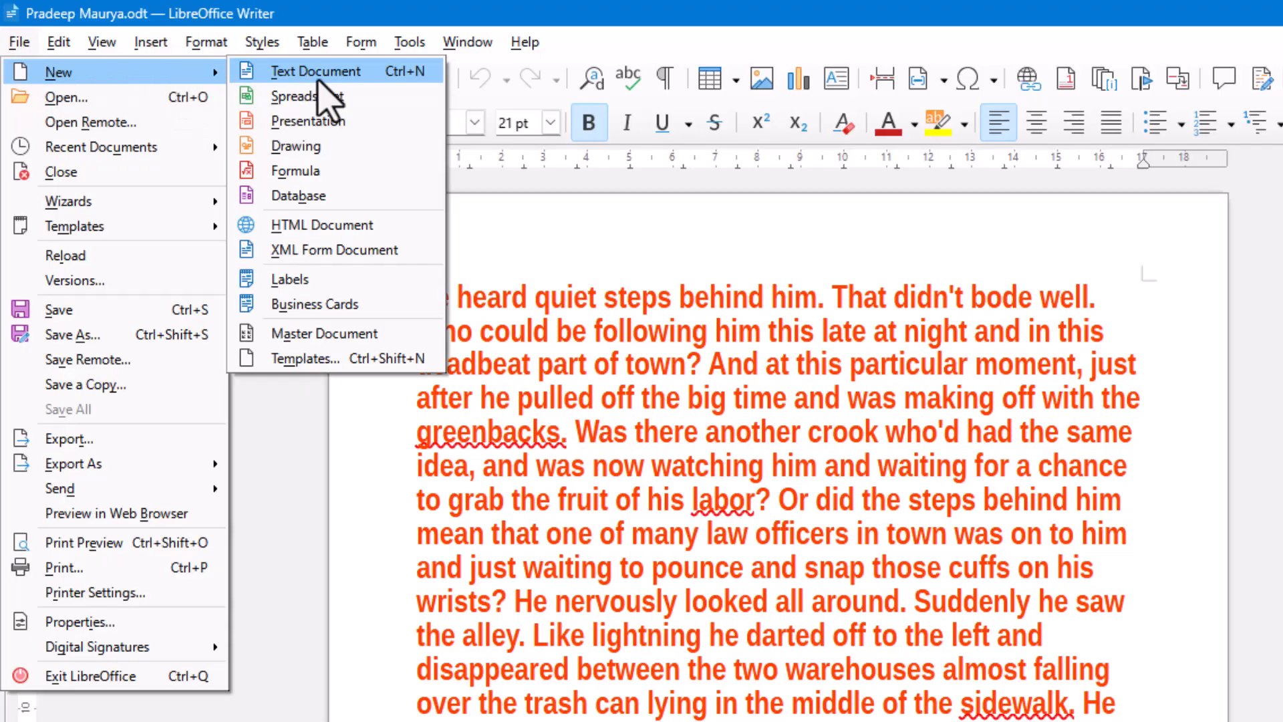
click(325, 74)
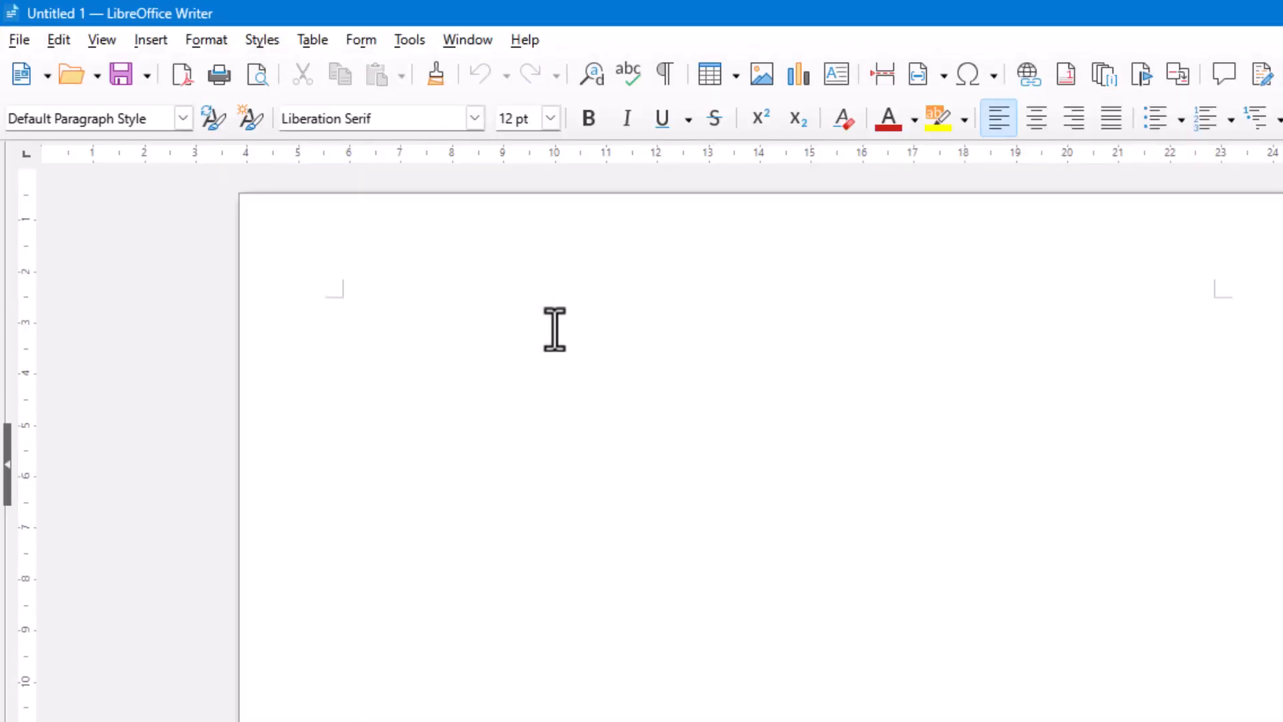
text(dt)
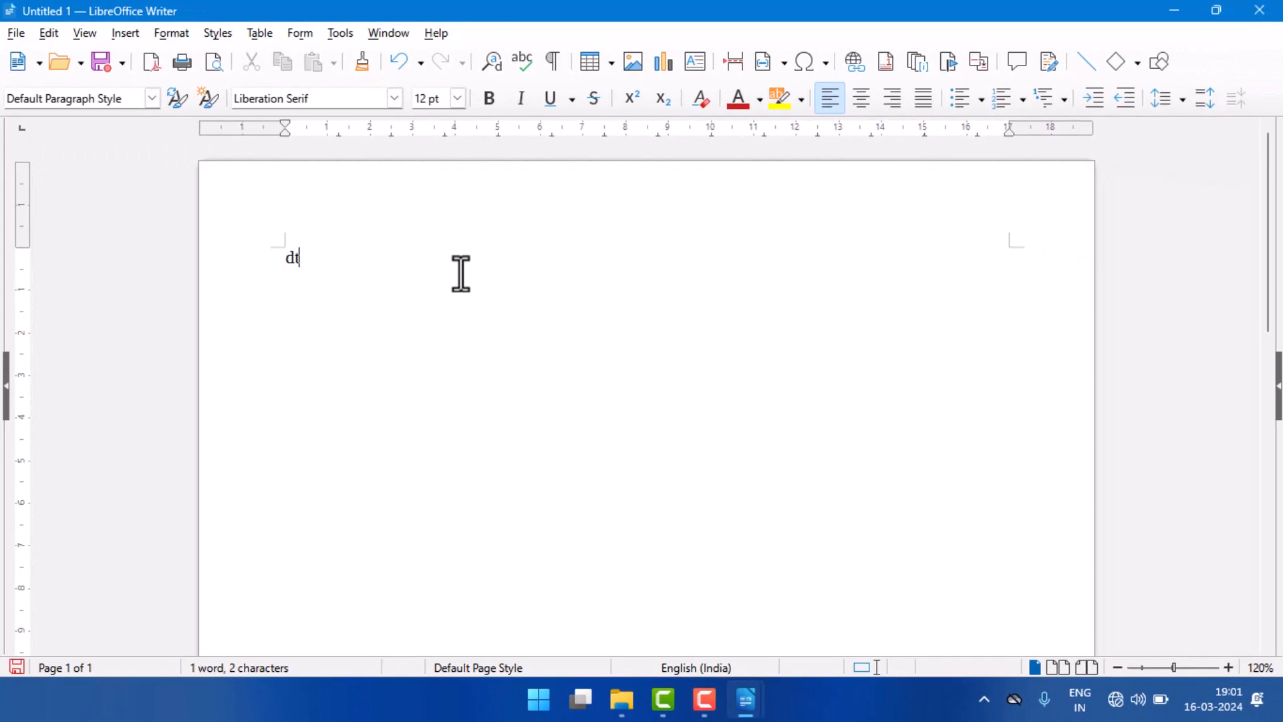
key(F3)
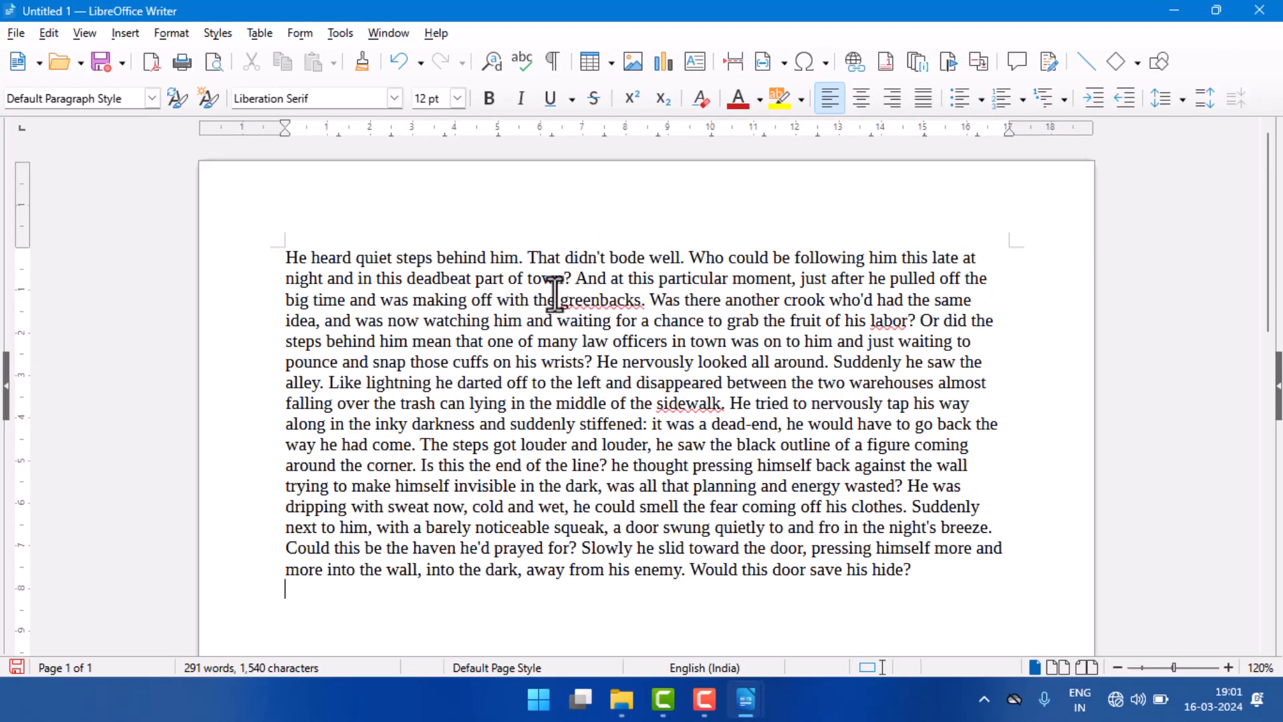
Step: Create a second new text document and enter the filler text "Faslkjfl asklfjlasjf a;klsjf"
click(18, 28)
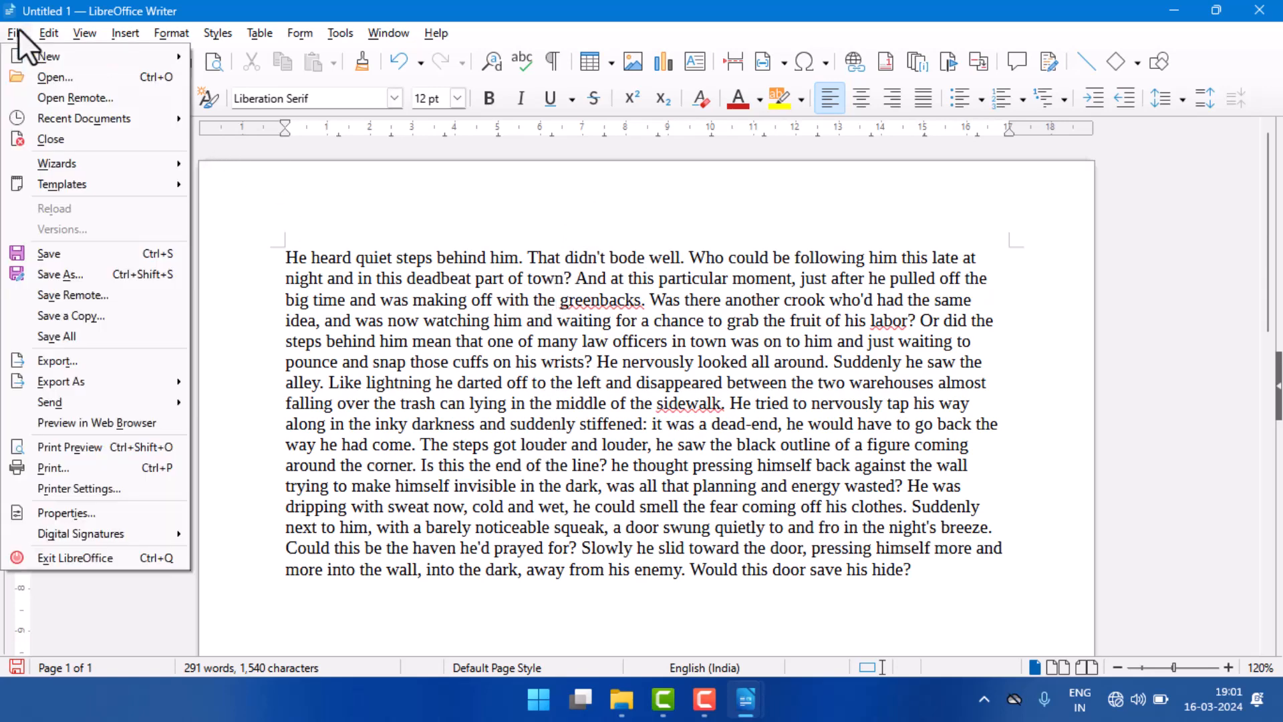
mouse_move(47, 58)
click(286, 63)
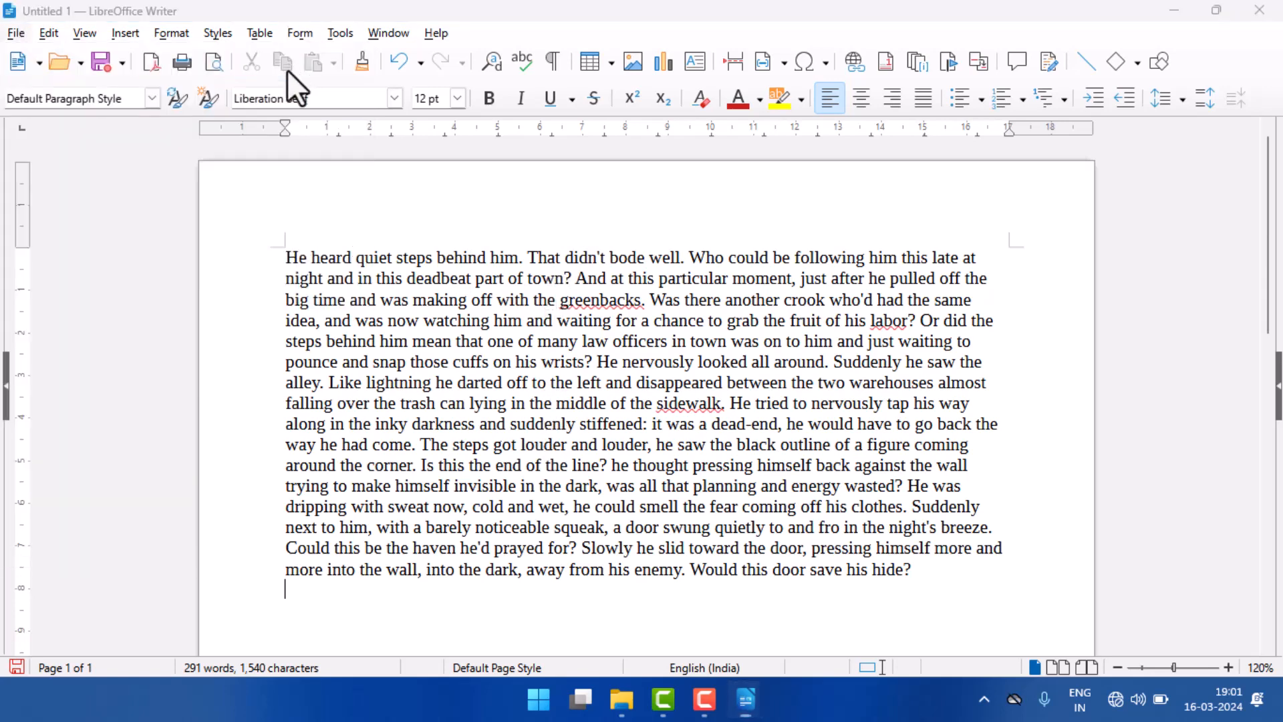
text(faslkj)
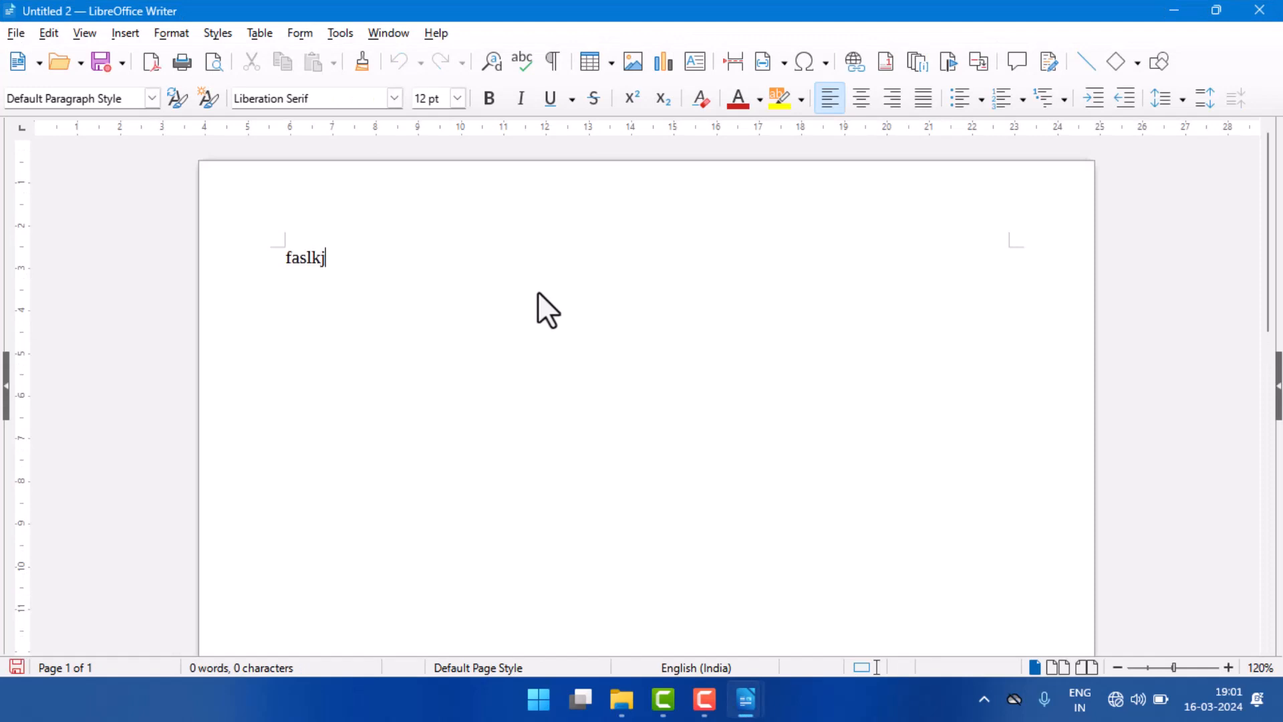
text(fl asklfjlasjf a;klsjf)
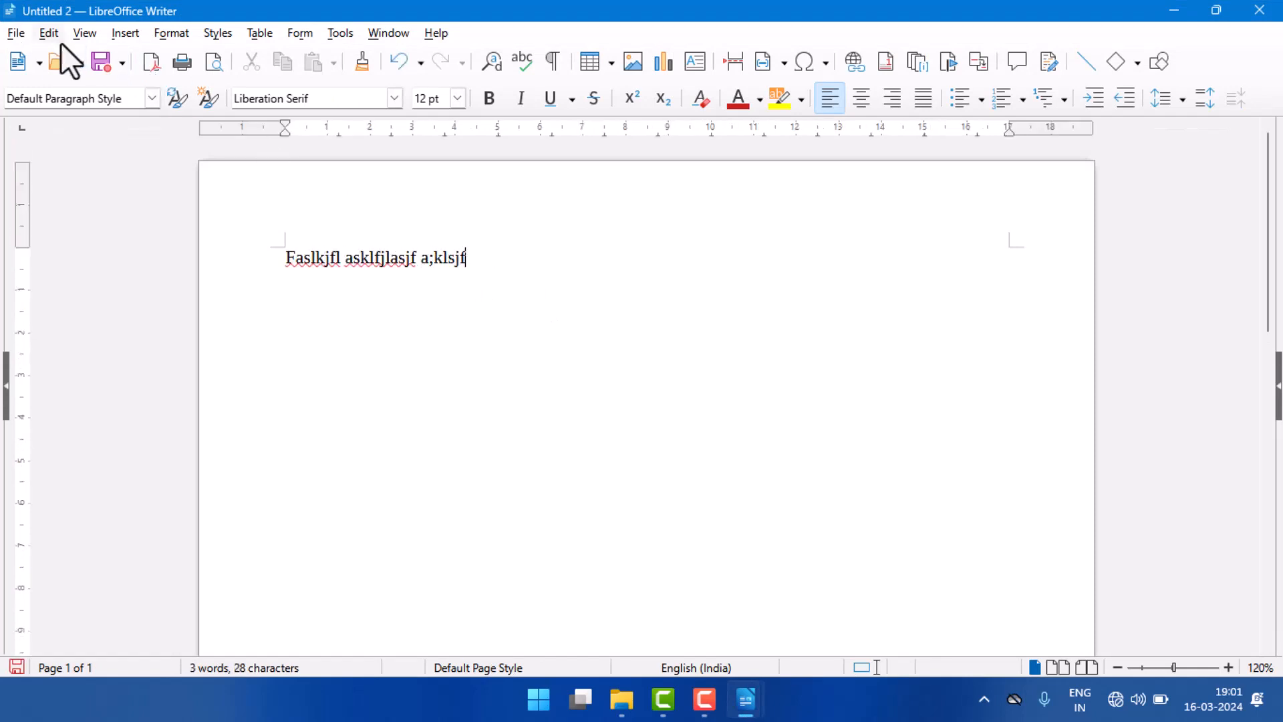
Step: Create a third new text document and leave it blank
click(15, 32)
mouse_move(33, 54)
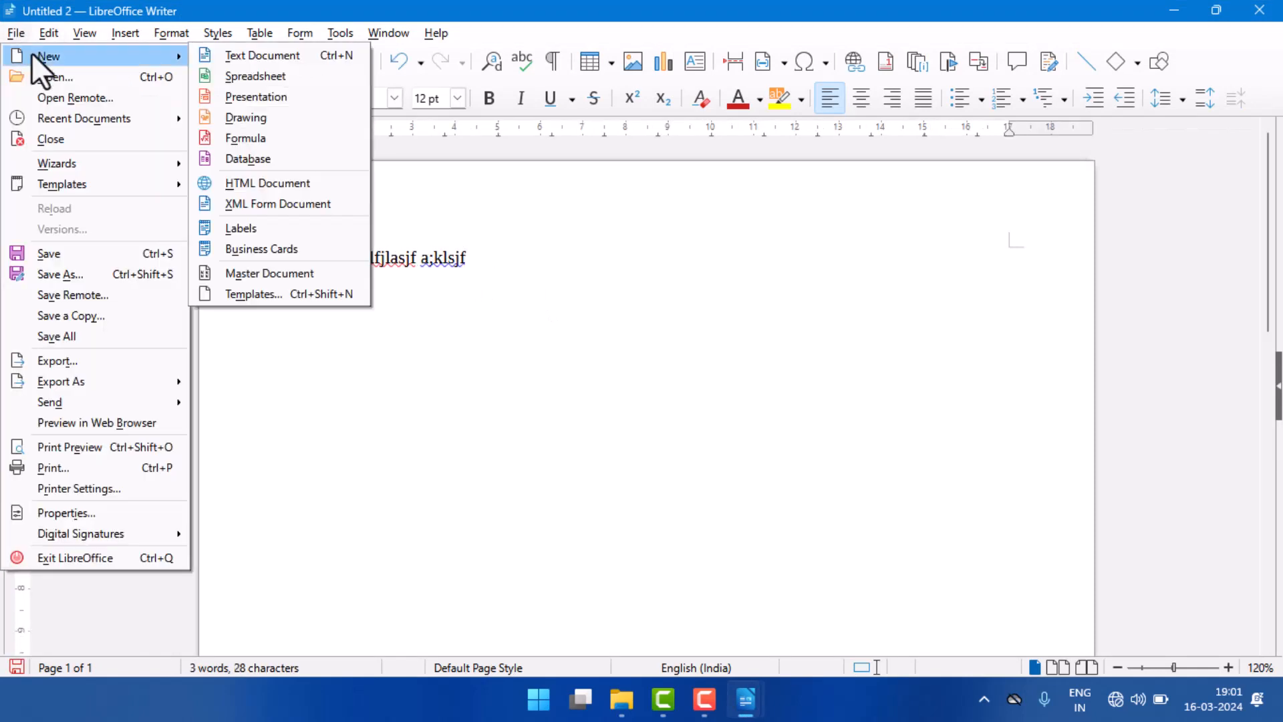
click(244, 52)
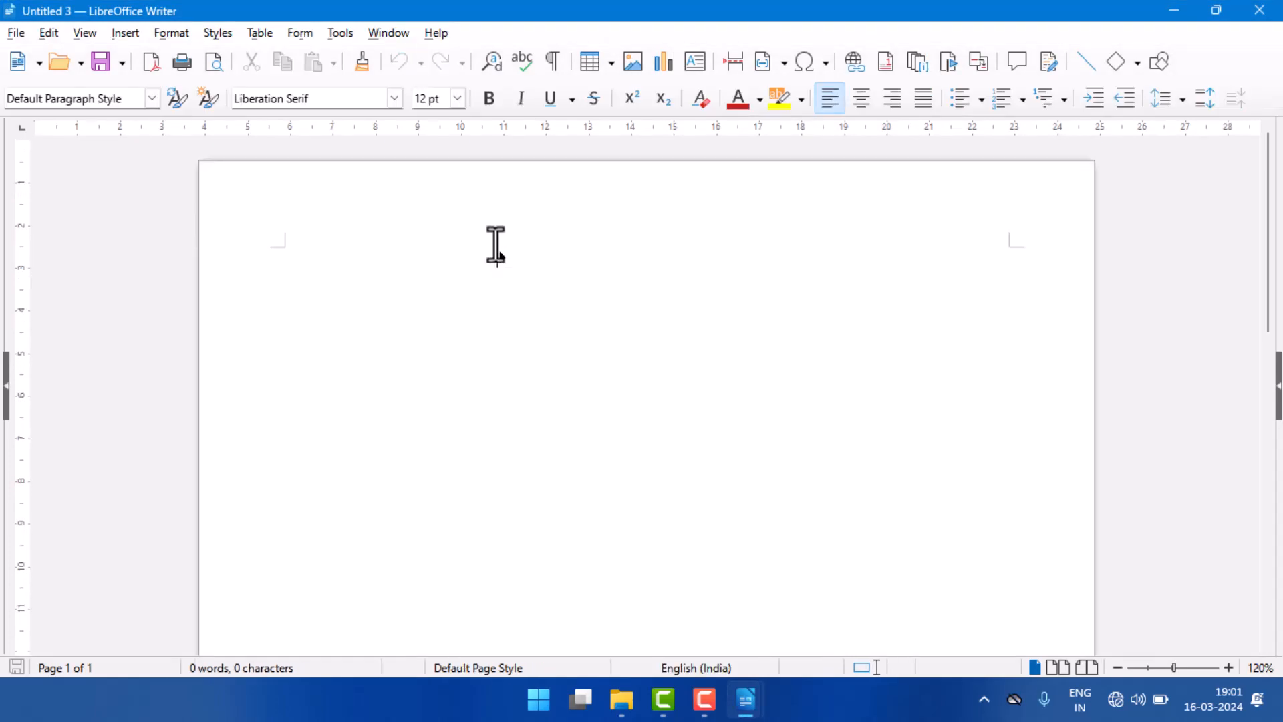
Step: Run Save All from the second untitled document and save the dummy-text document as a1 in the o level folder
mouse_move(757, 698)
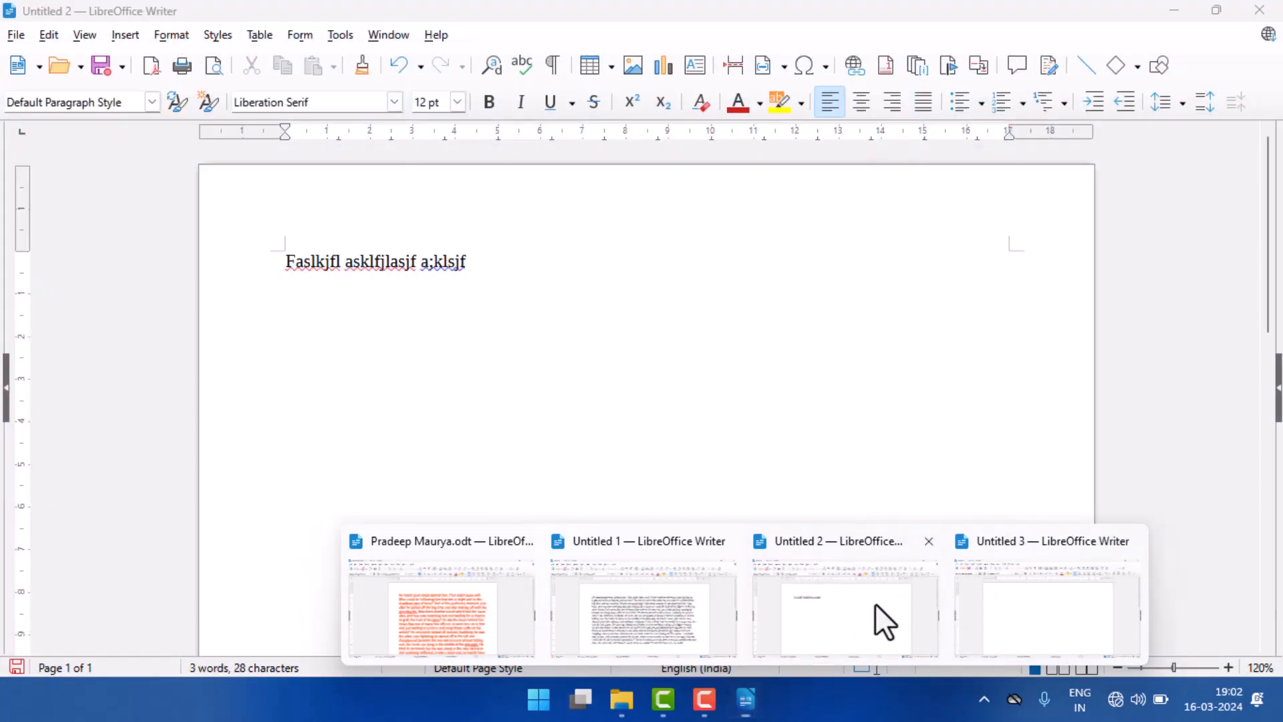
click(877, 610)
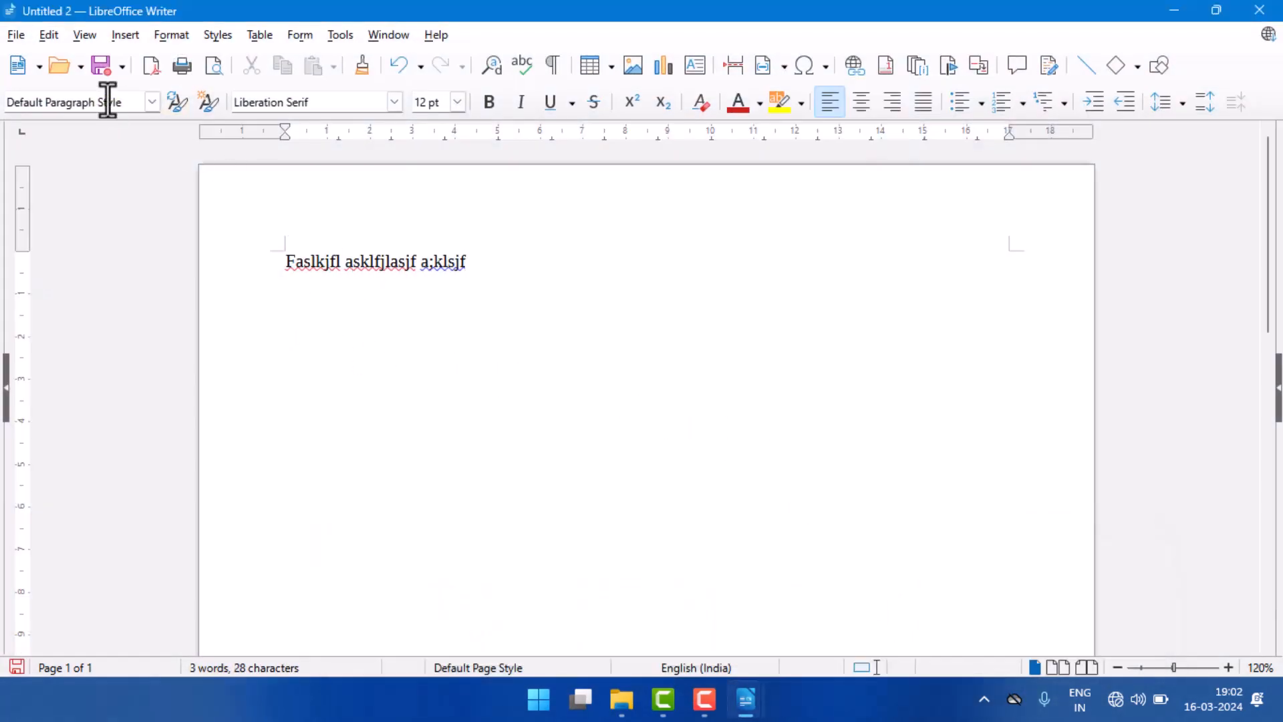
click(13, 36)
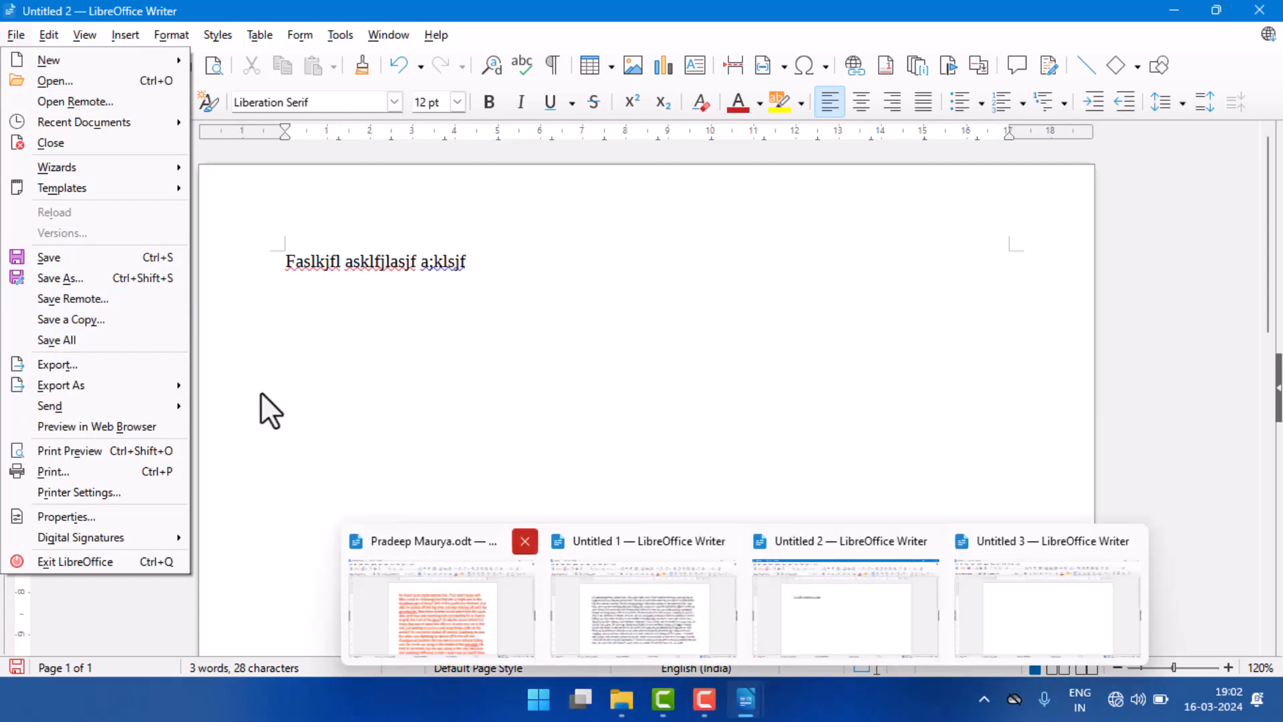
click(90, 340)
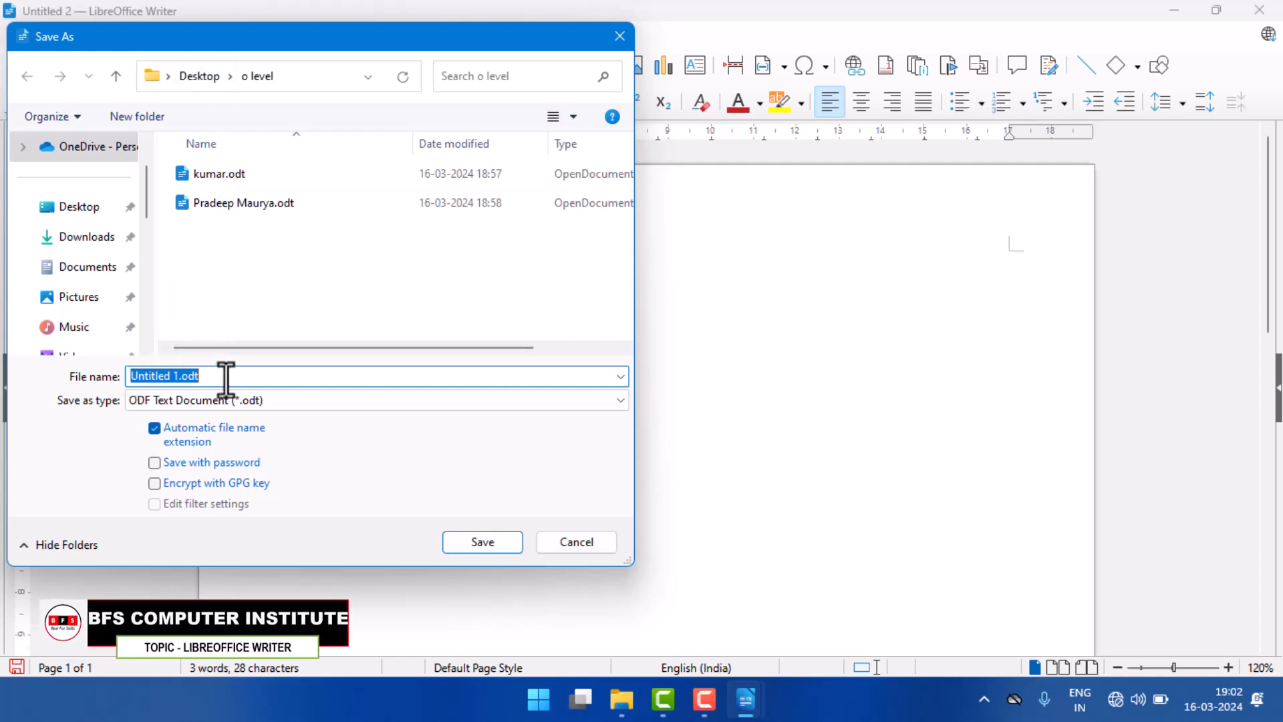
text(a1)
click(506, 544)
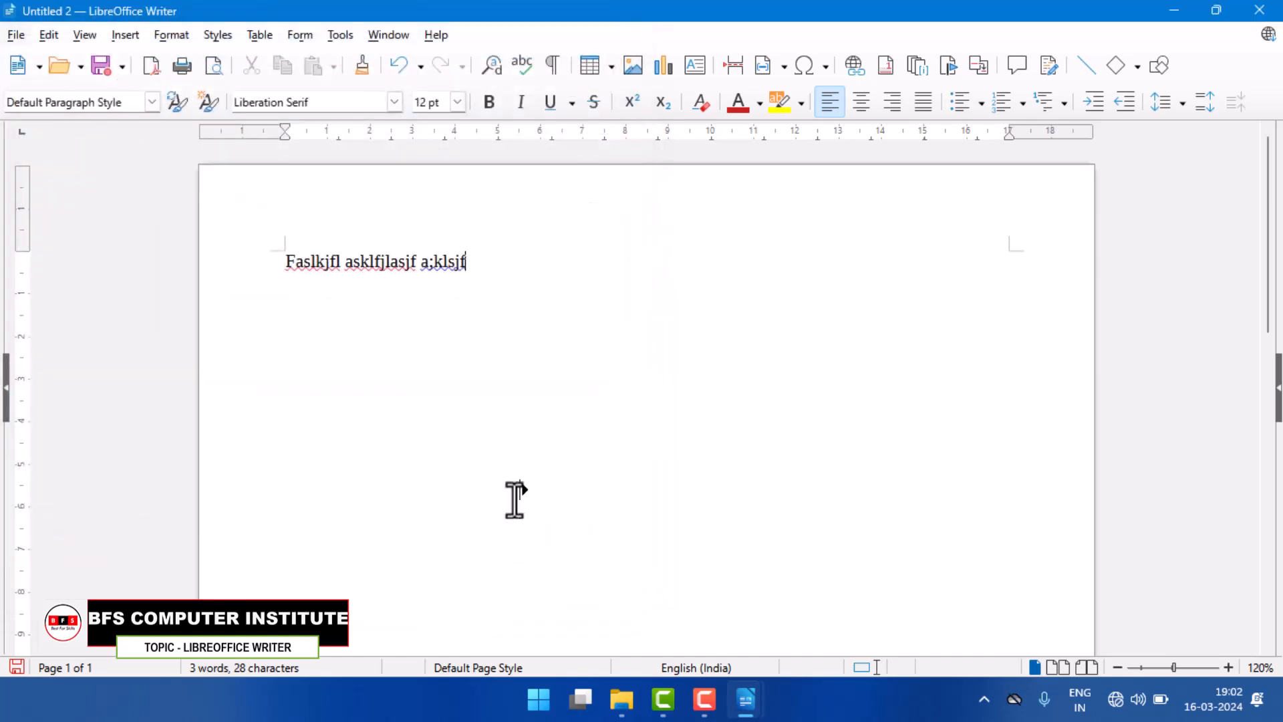
Step: Save the second document with the filler text as a2 in the o level folder
key(ctrl+s)
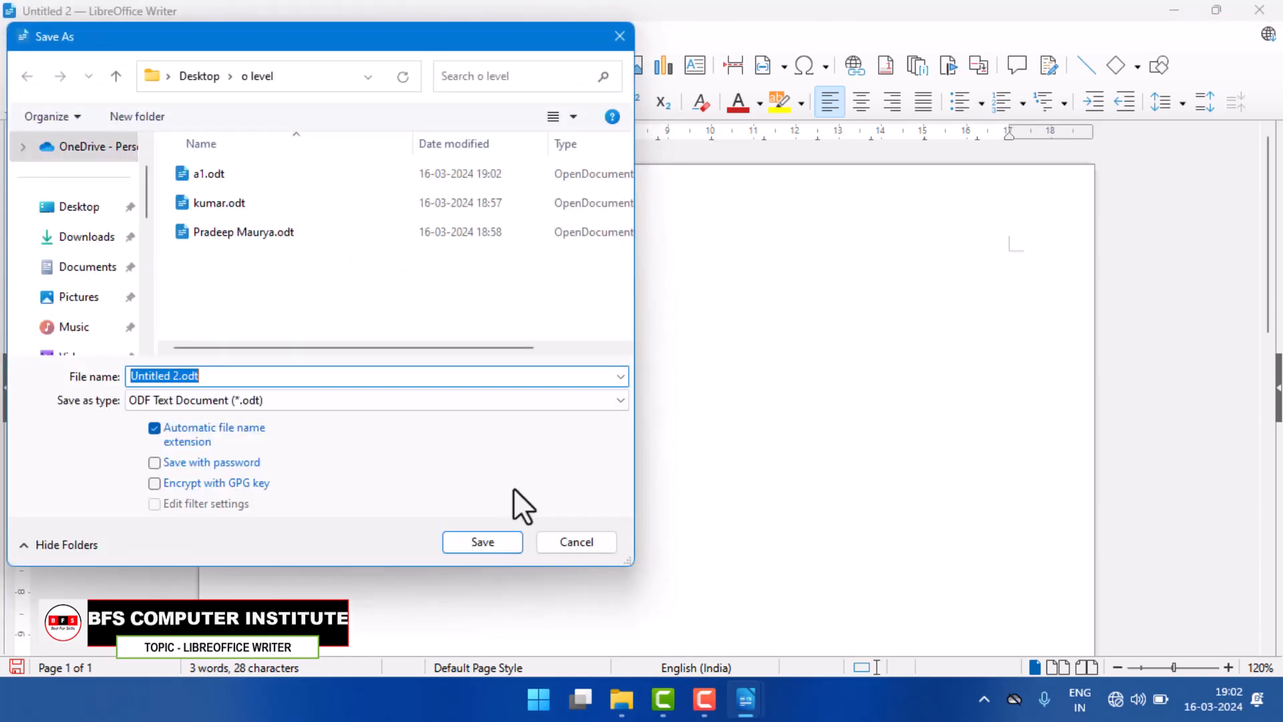
text(a2)
click(478, 541)
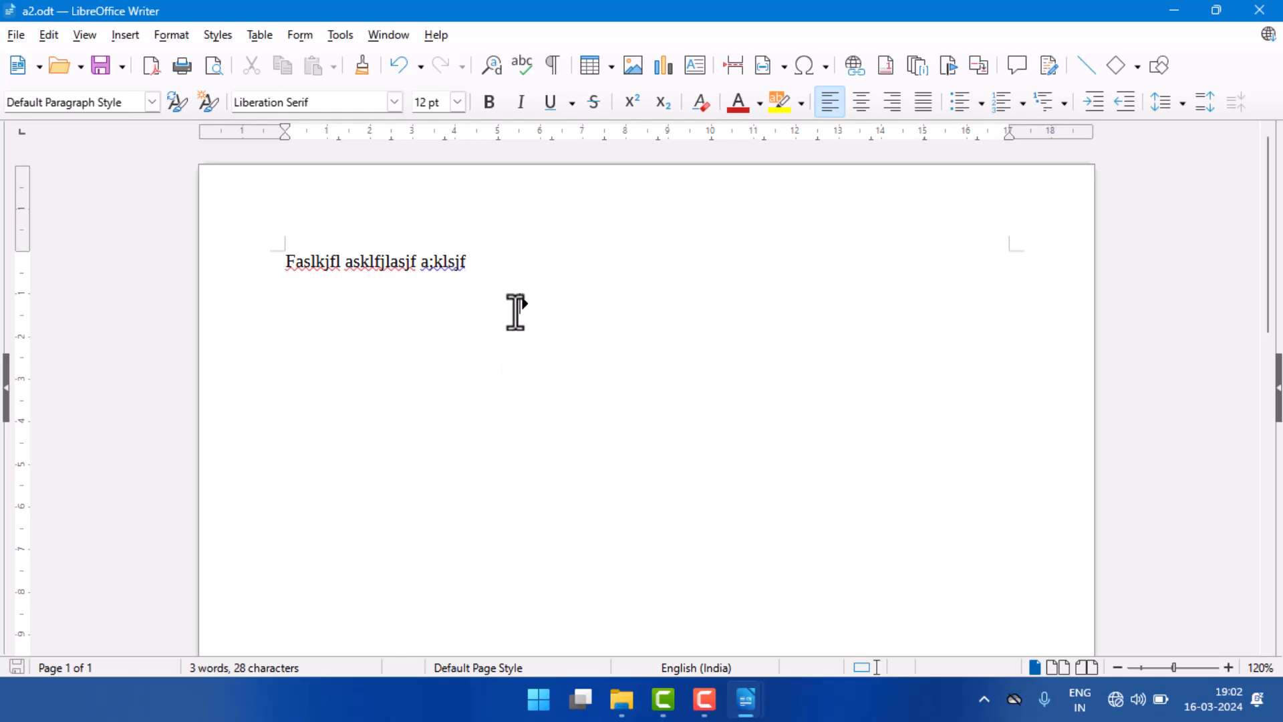
Step: Switch to the a1 document and close it along with all the other open Writer documents
mouse_move(749, 710)
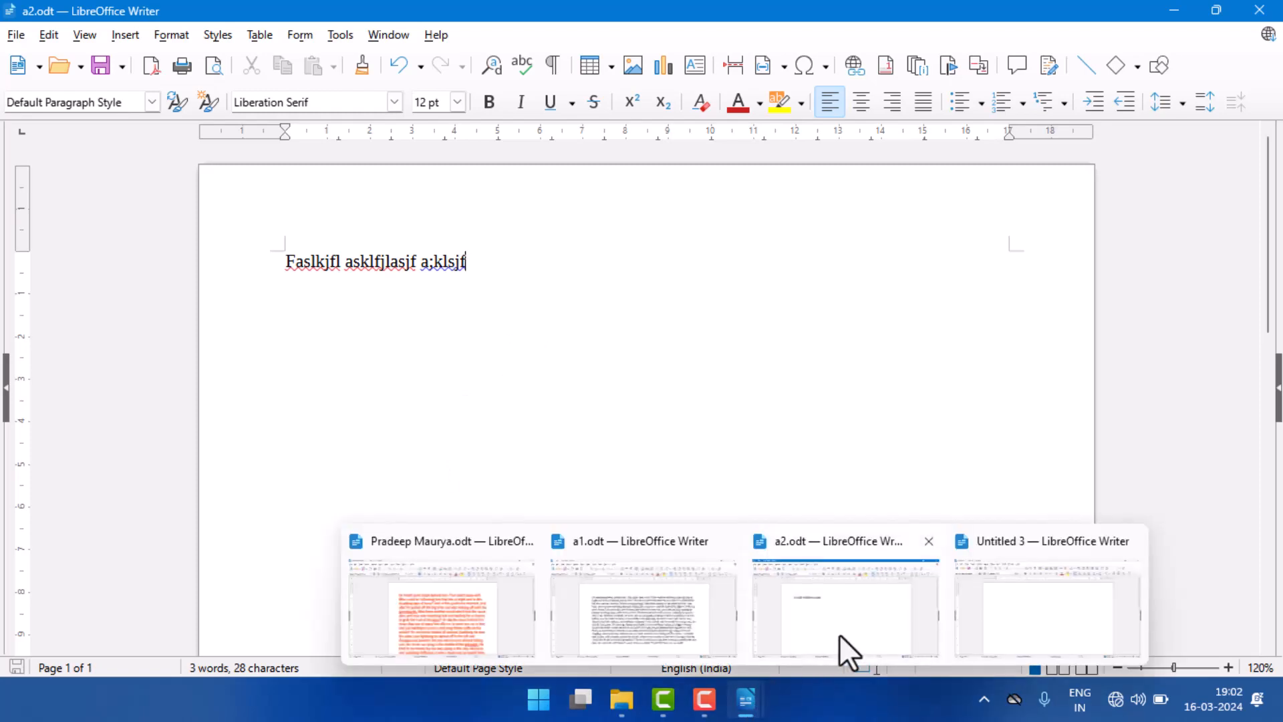
click(651, 594)
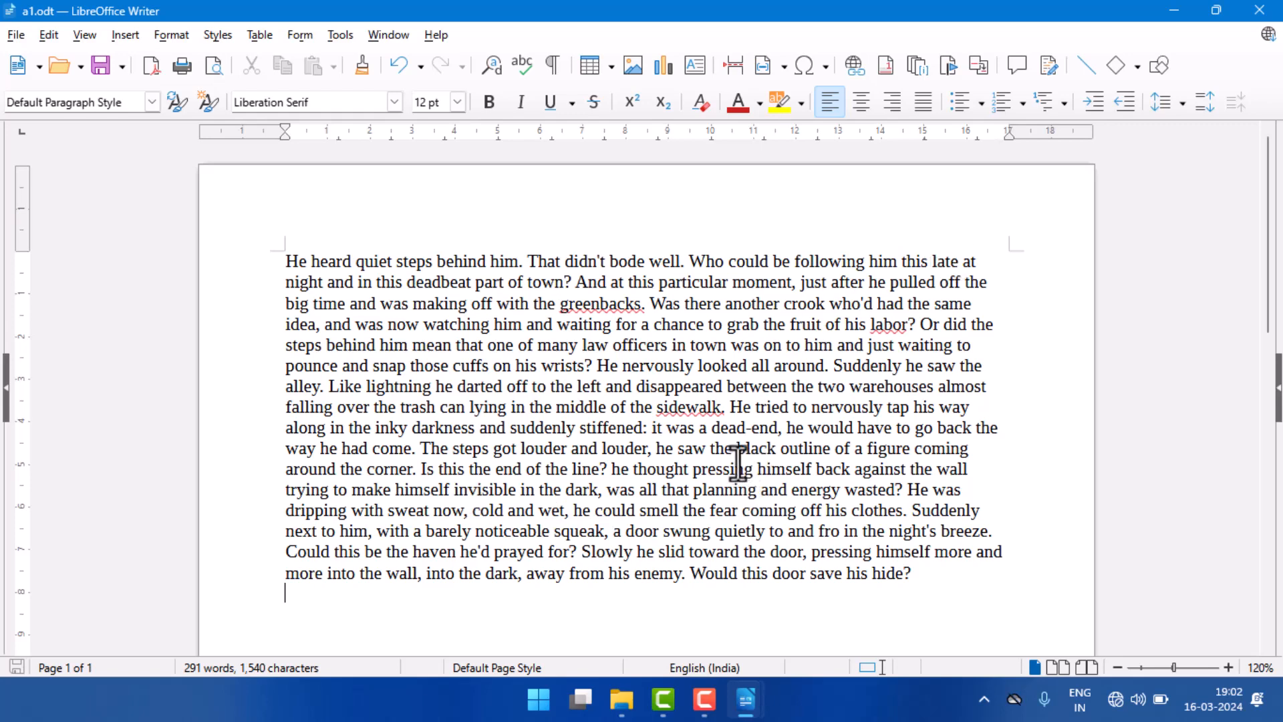
click(1264, 10)
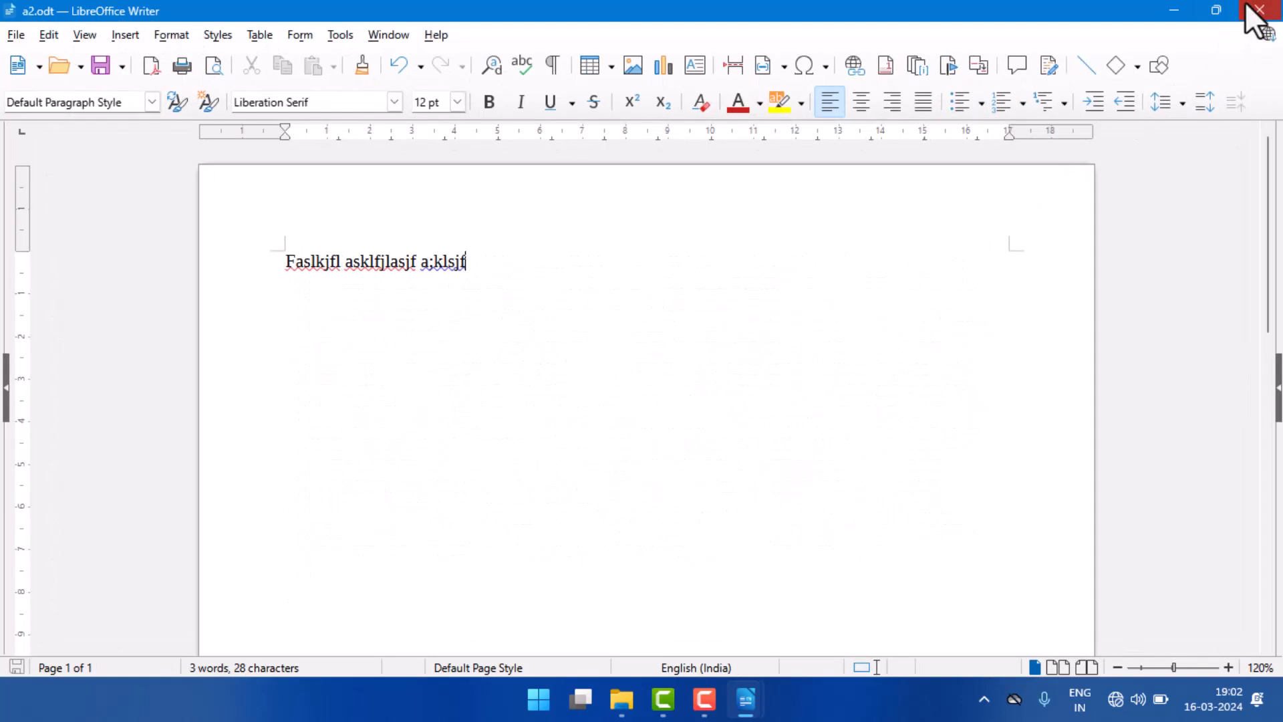
click(1259, 10)
click(1259, 10)
click(1261, 9)
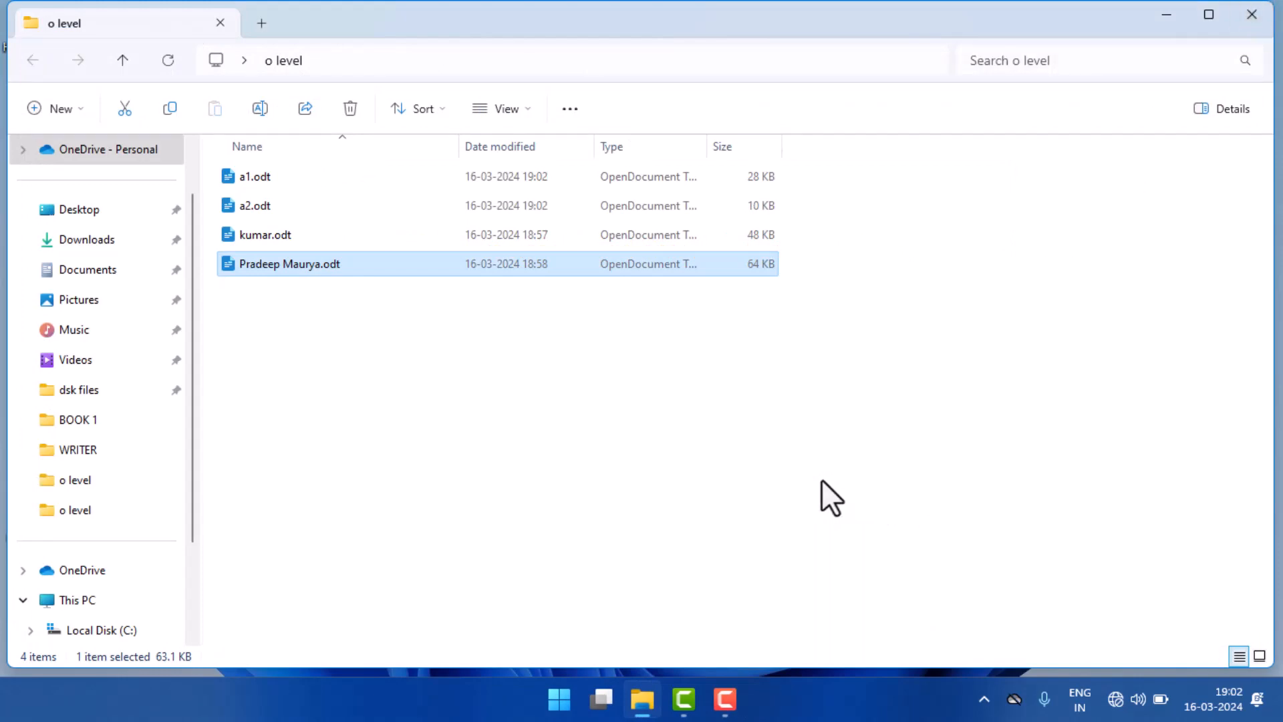
click(735, 701)
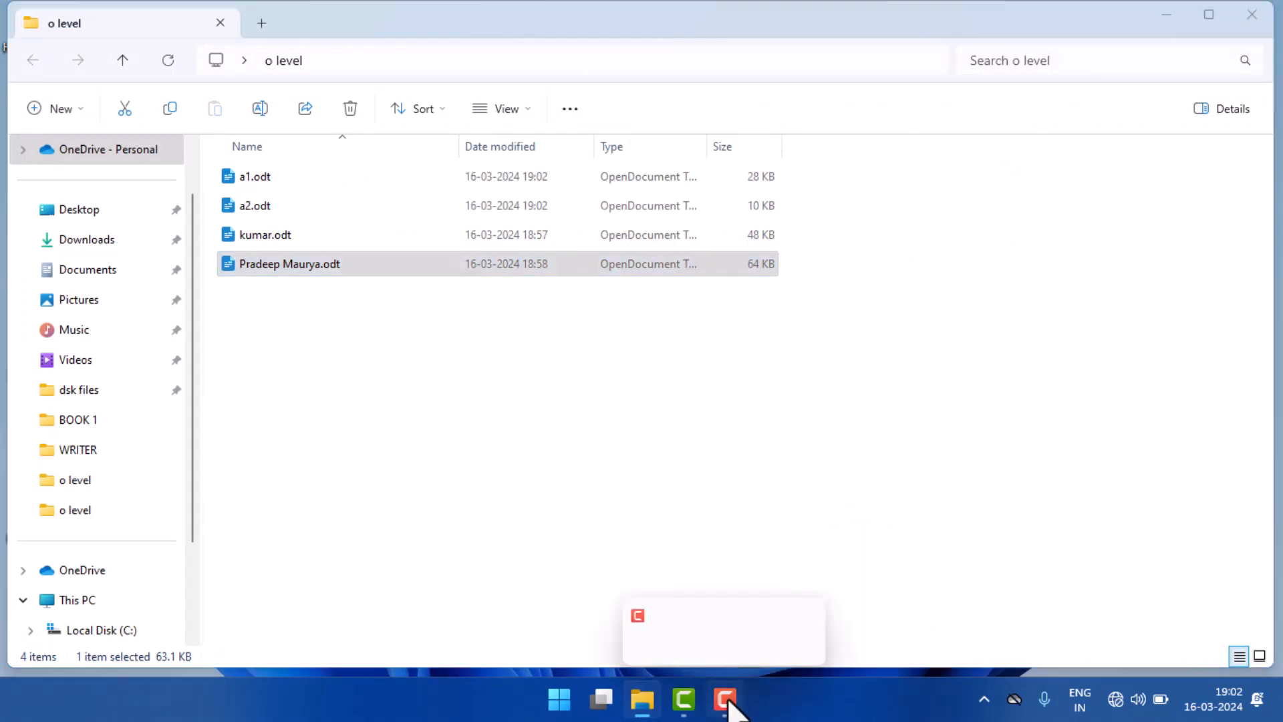